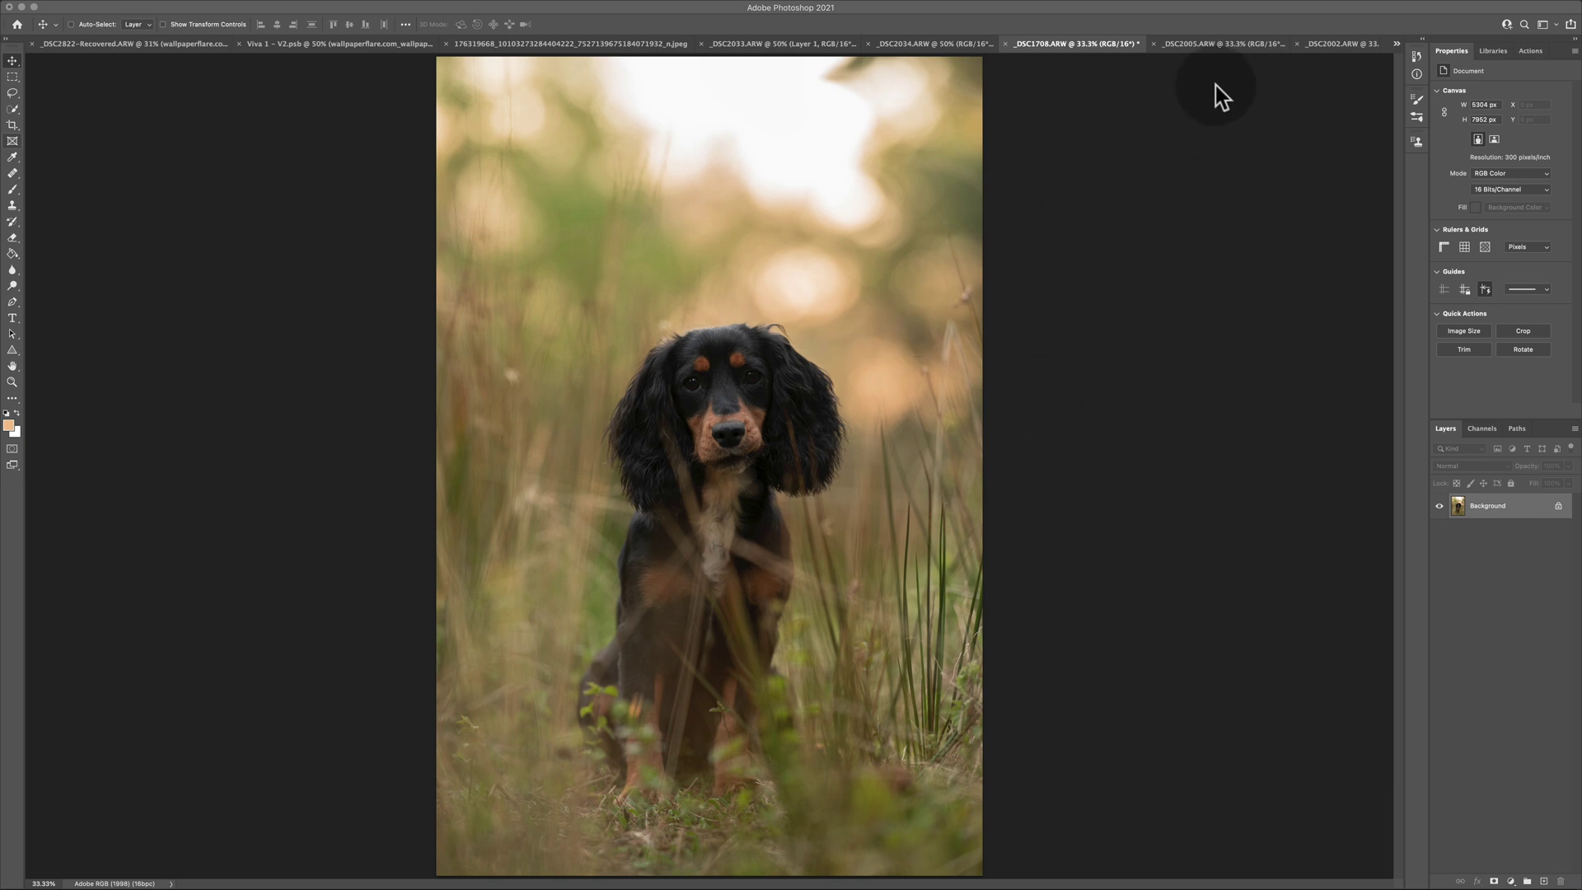
- Compare the dog portrait _DSC1708.ARW with the empty background shot _DSC2005.ARW, checking the bright sky area
{"action": "left_click", "coordinate": [1208, 43]}
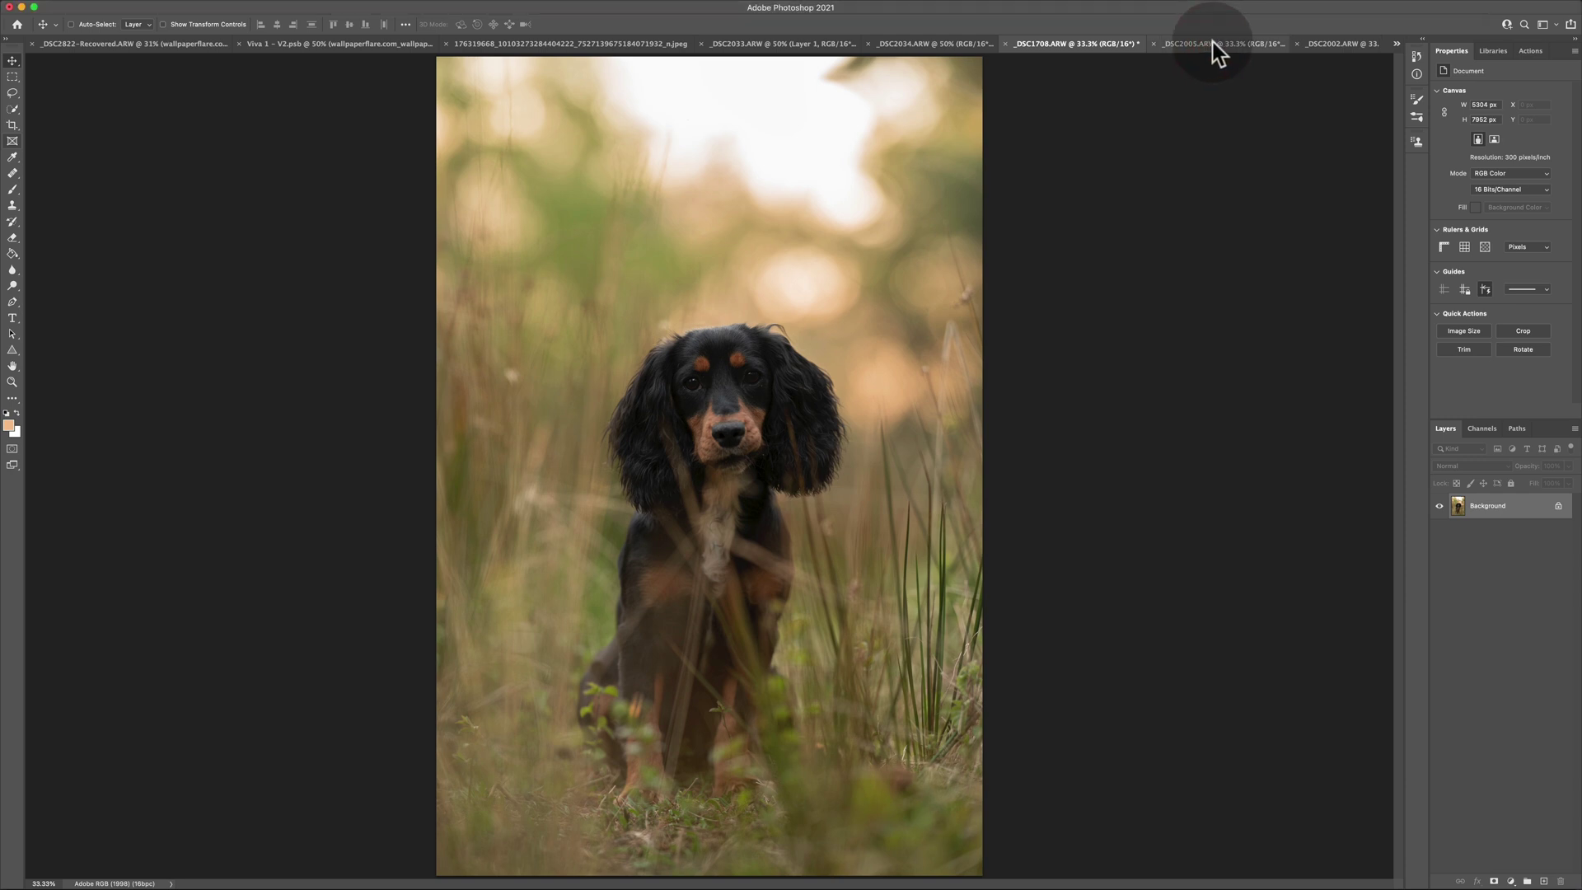
{"action": "left_click", "coordinate": [1213, 42]}
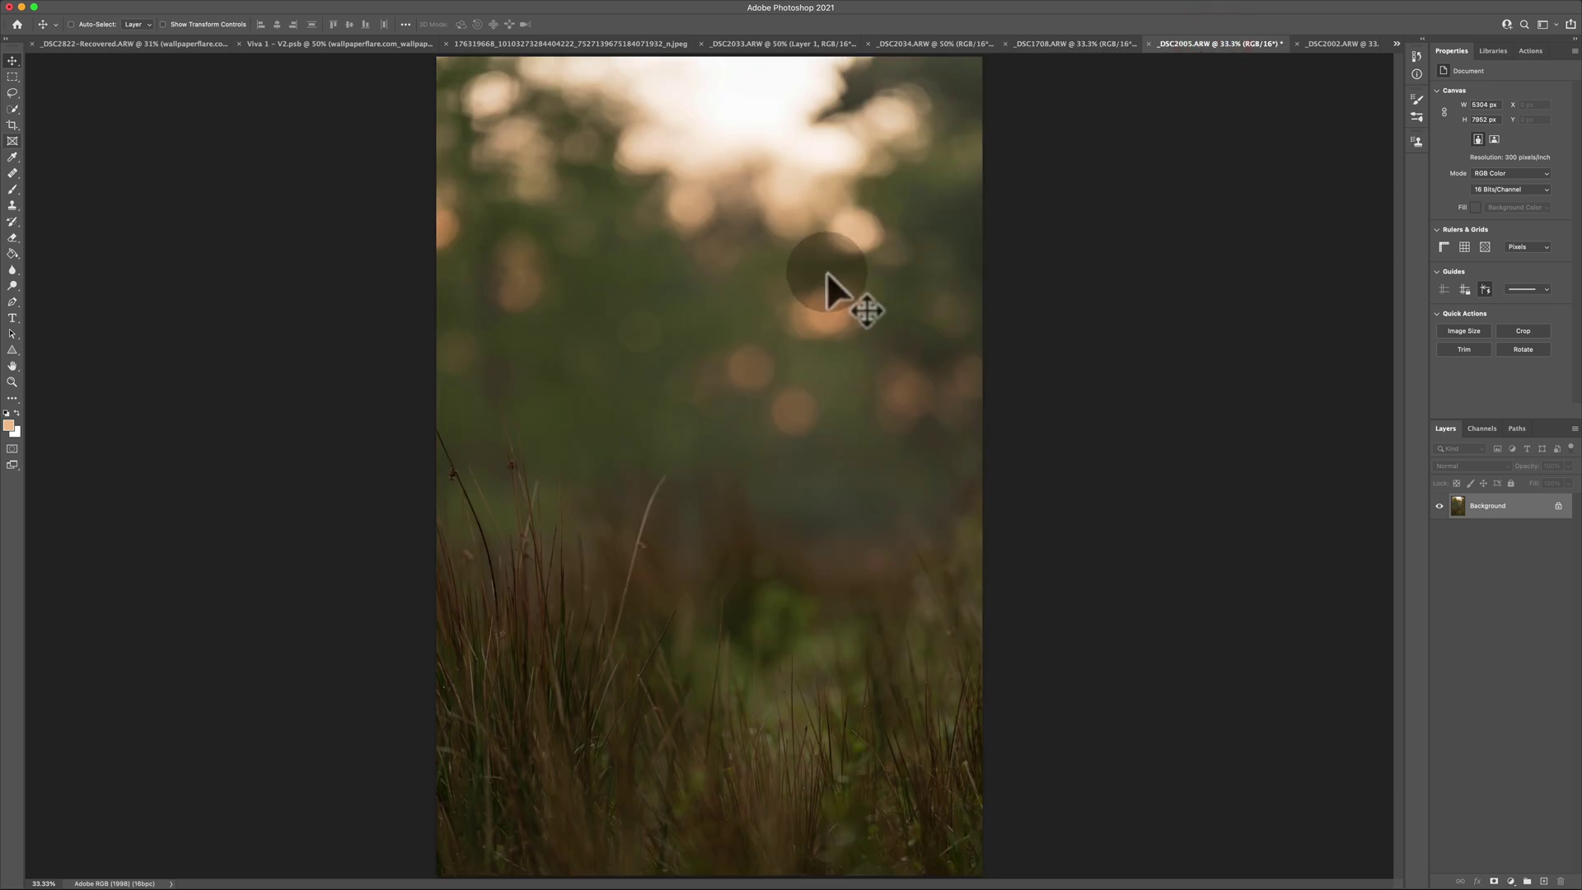
{"action": "left_click", "coordinate": [1050, 44]}
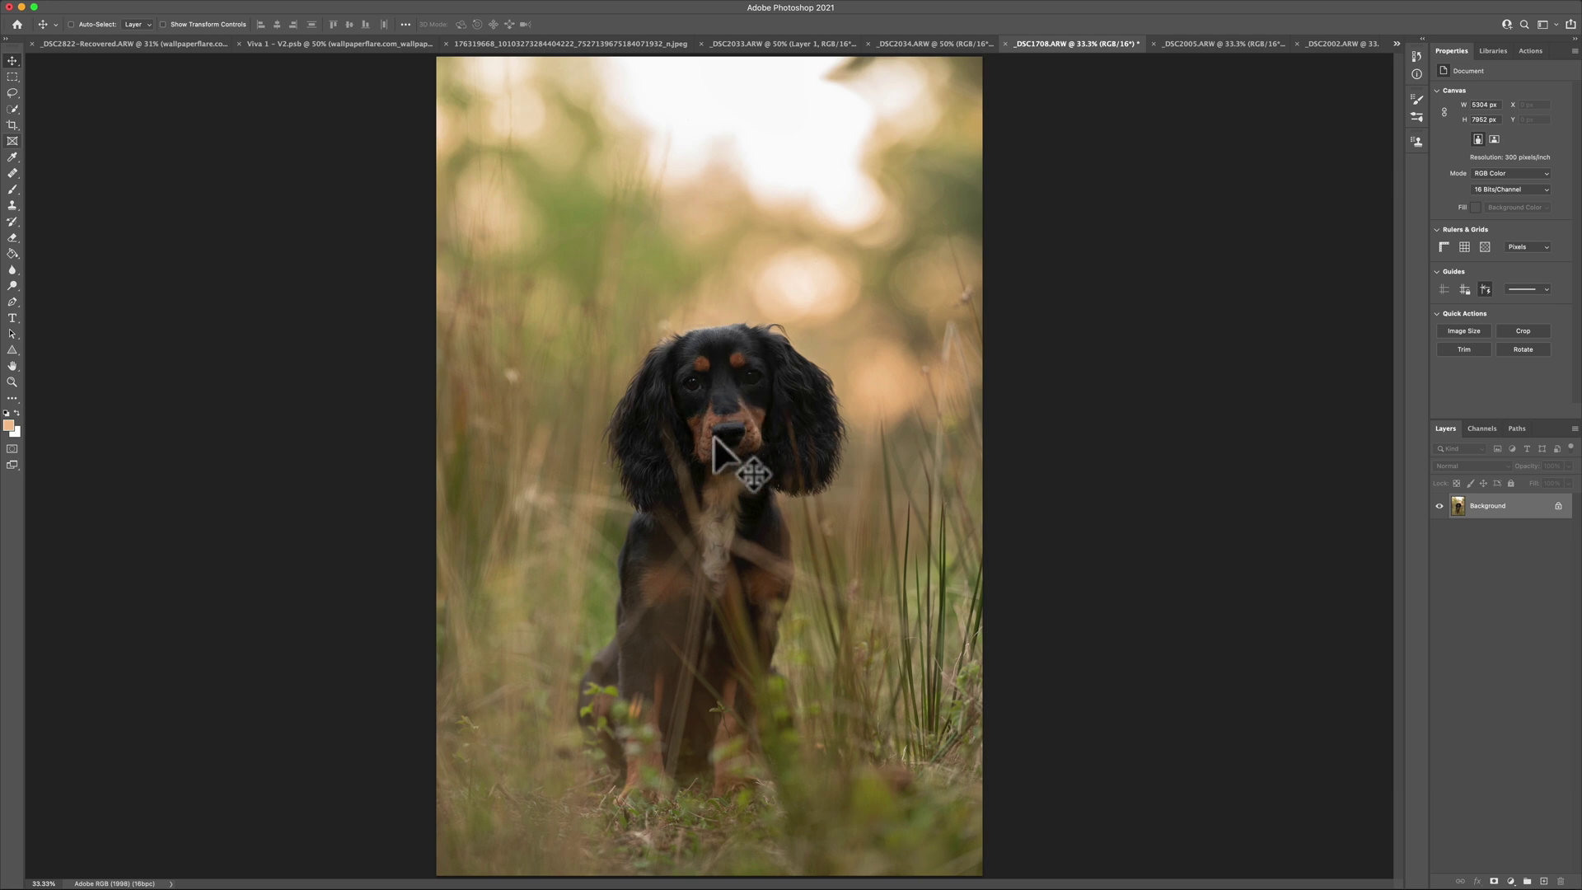
{"action": "mouse_move", "coordinate": [714, 435]}
{"action": "left_mouse_down"}
{"action": "mouse_move", "coordinate": [728, 198]}
{"action": "mouse_move", "coordinate": [711, 52]}
{"action": "mouse_move", "coordinate": [643, 76]}
{"action": "mouse_move", "coordinate": [812, 132]}
{"action": "mouse_move", "coordinate": [770, 176]}
{"action": "left_mouse_up"}
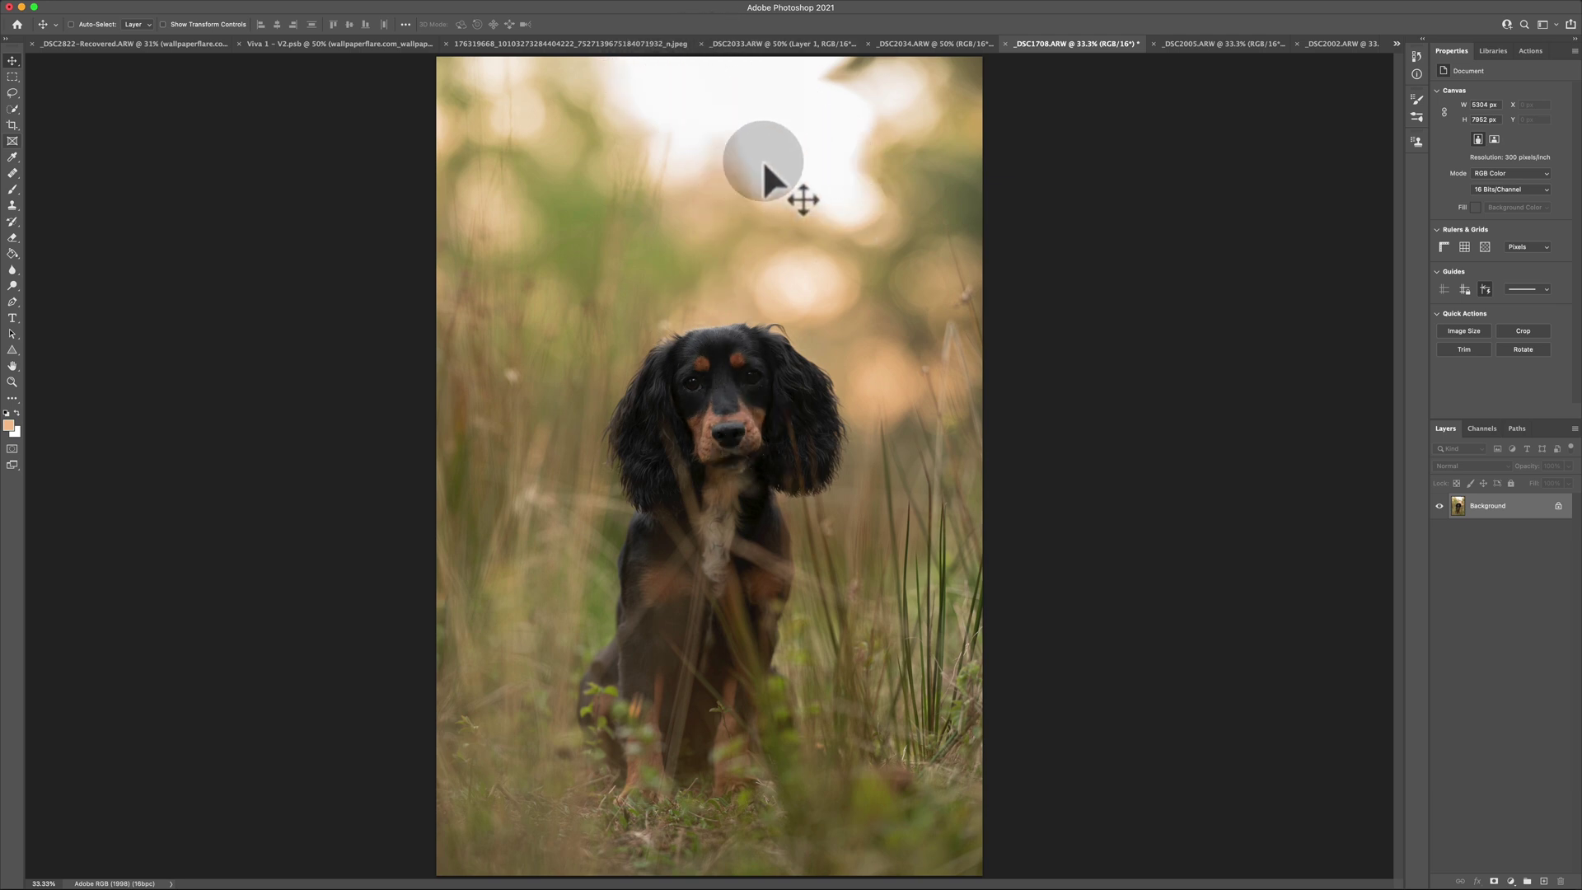
{"action": "left_click", "coordinate": [1200, 42]}
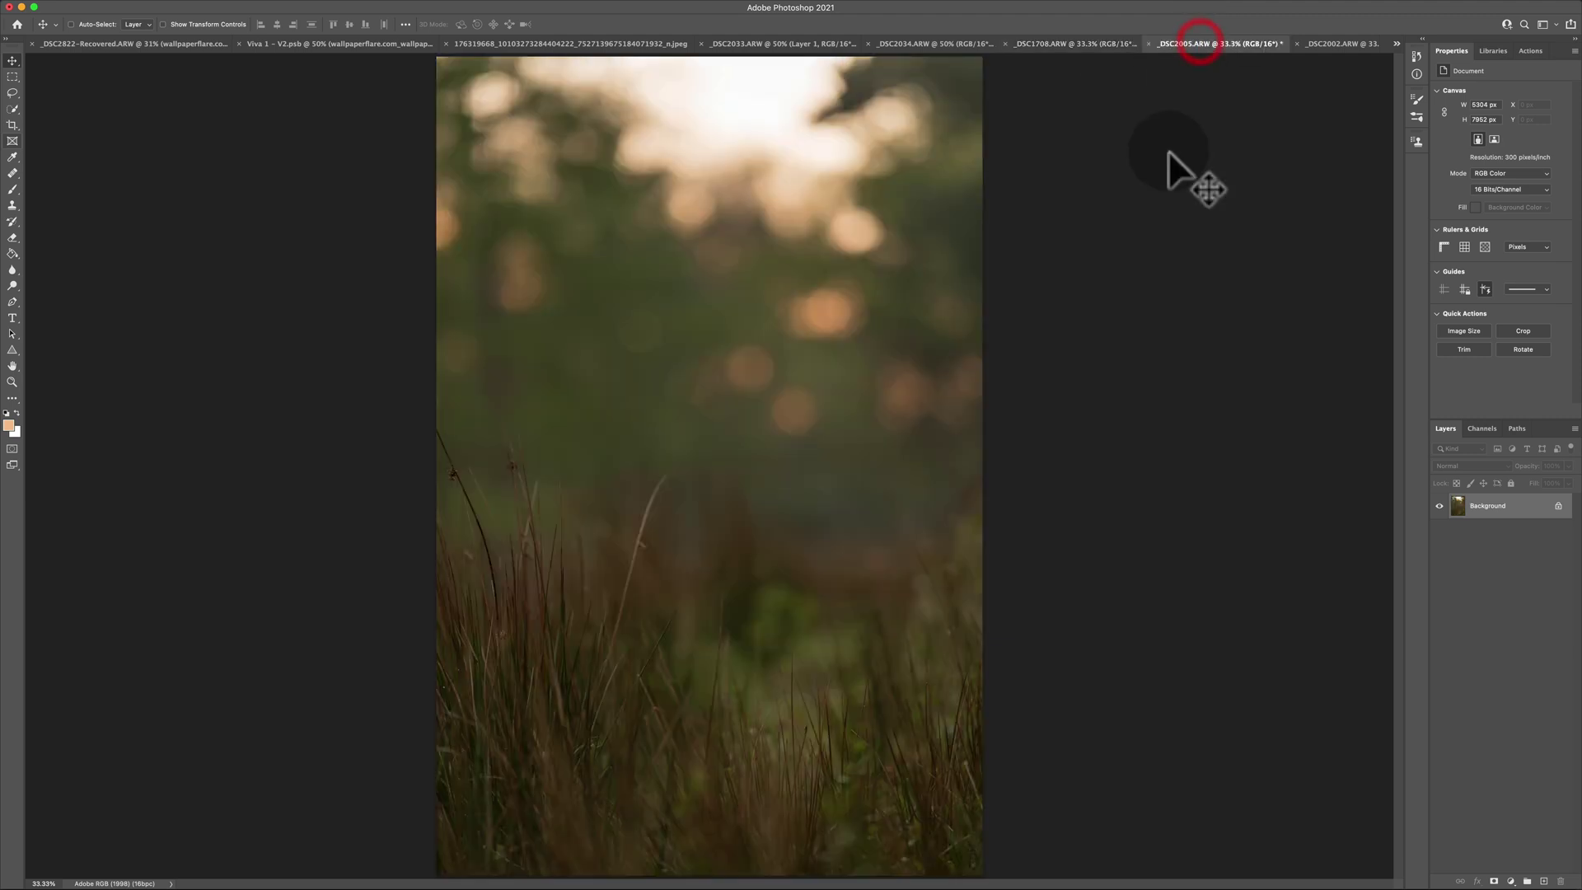
{"action": "mouse_move", "coordinate": [546, 74]}
{"action": "left_mouse_down"}
{"action": "mouse_move", "coordinate": [720, 180]}
{"action": "mouse_move", "coordinate": [878, 218]}
{"action": "mouse_move", "coordinate": [935, 110]}
{"action": "mouse_move", "coordinate": [863, 77]}
{"action": "left_mouse_up"}
{"action": "left_click", "coordinate": [1045, 50]}
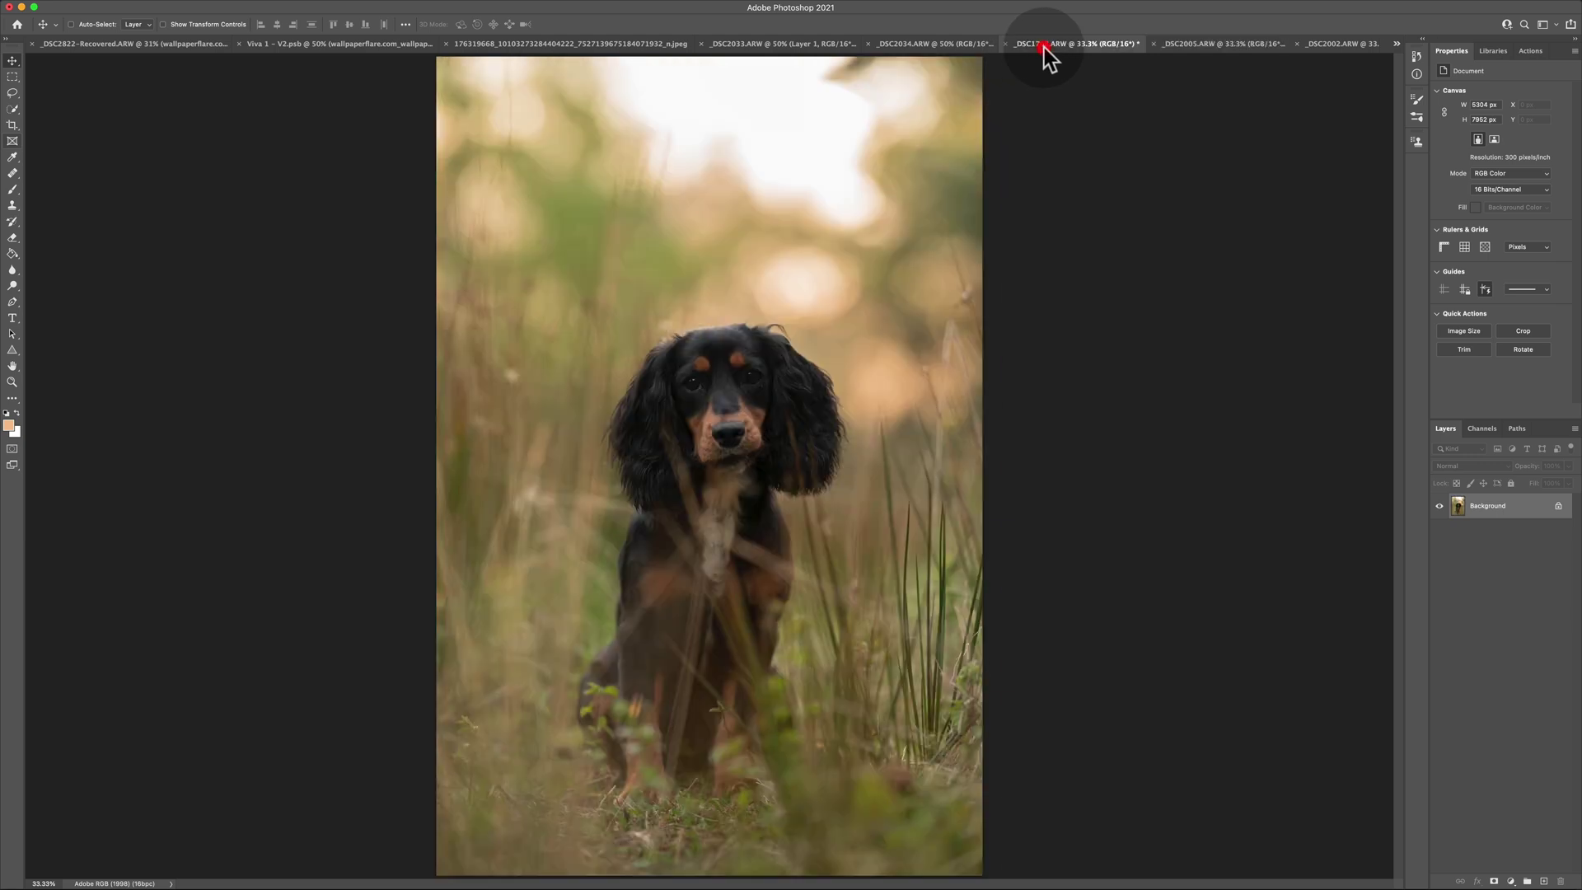
{"action": "mouse_move", "coordinate": [657, 141]}
{"action": "left_mouse_down"}
{"action": "mouse_move", "coordinate": [600, 148]}
{"action": "mouse_move", "coordinate": [912, 263]}
{"action": "mouse_move", "coordinate": [1015, 96]}
{"action": "left_mouse_up"}
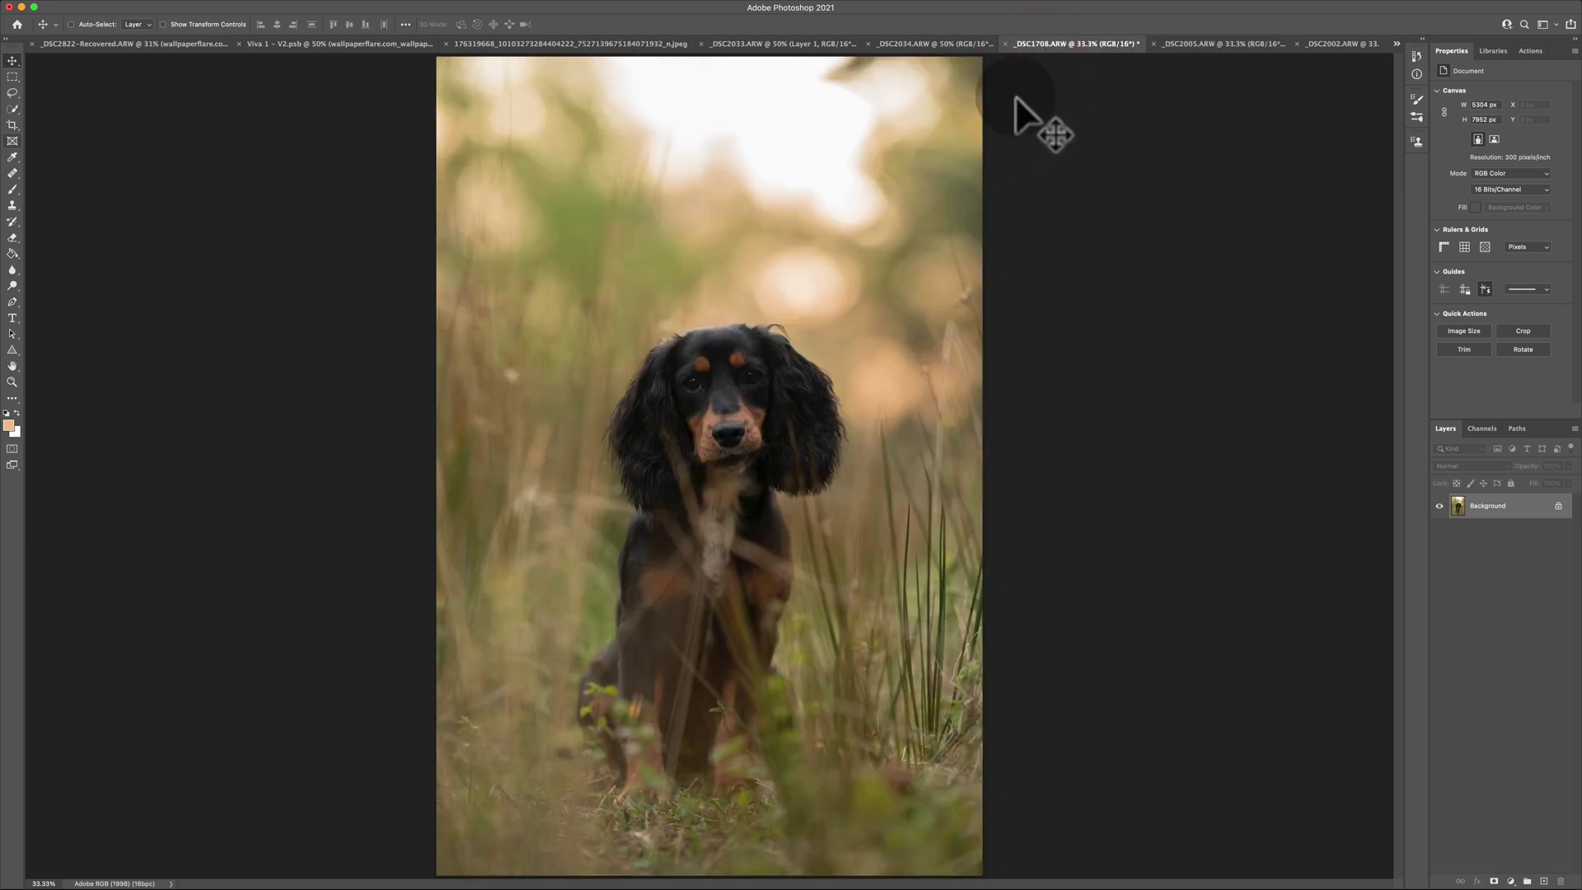
{"action": "left_click", "coordinate": [1181, 42]}
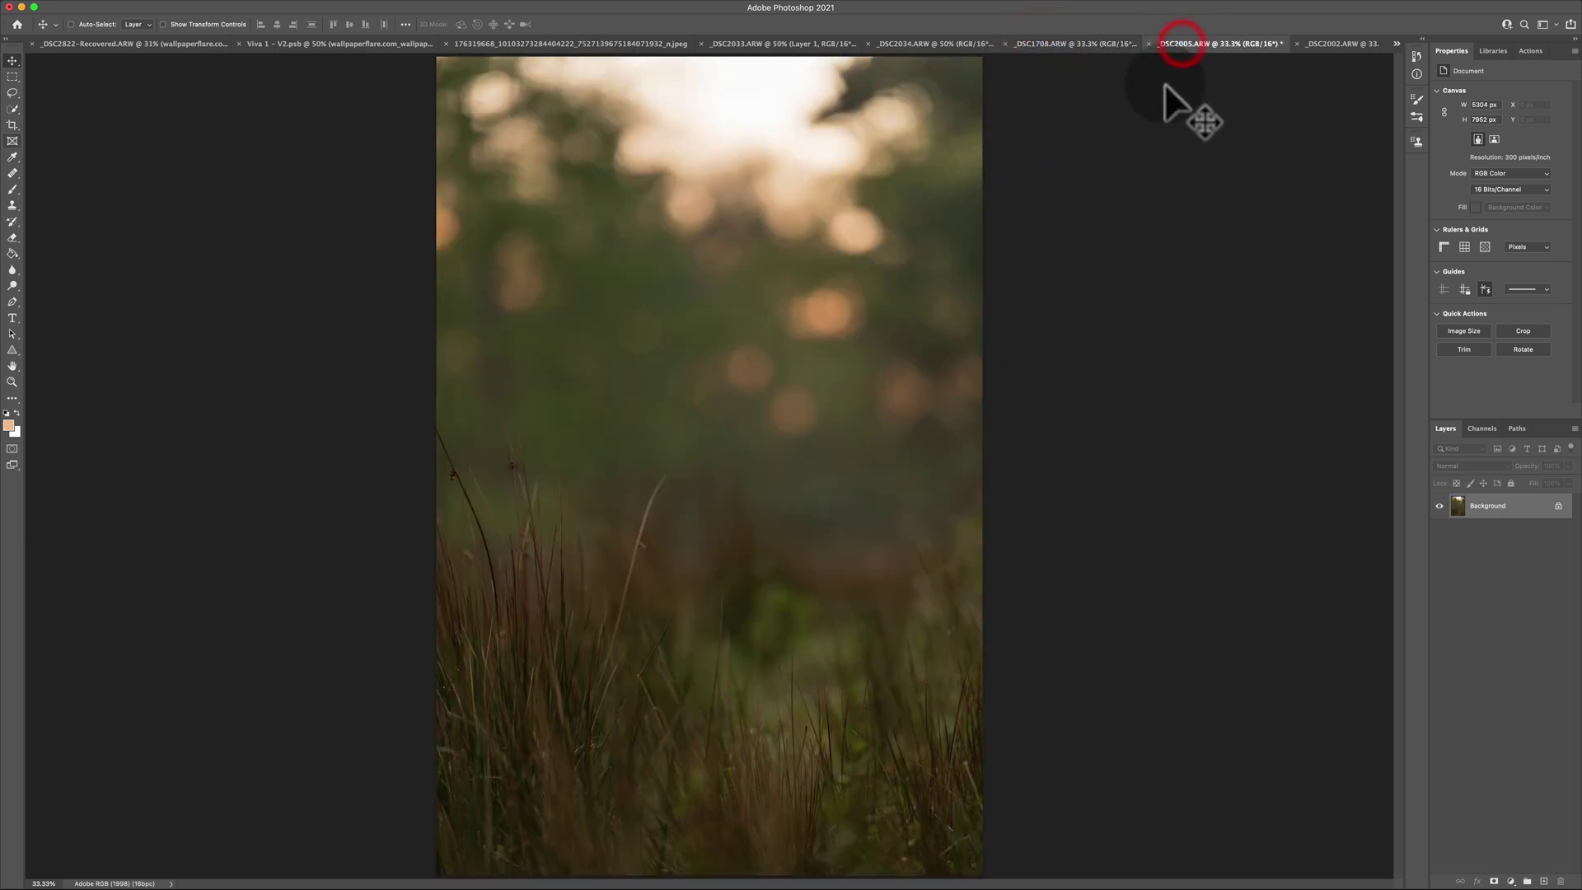
- Compare the darker background shot _DSC2002.ARW with _DSC2005.ARW and the dog portrait _DSC1708.ARW
{"action": "left_click", "coordinate": [1327, 46]}
{"action": "key", "text": "super+d"}
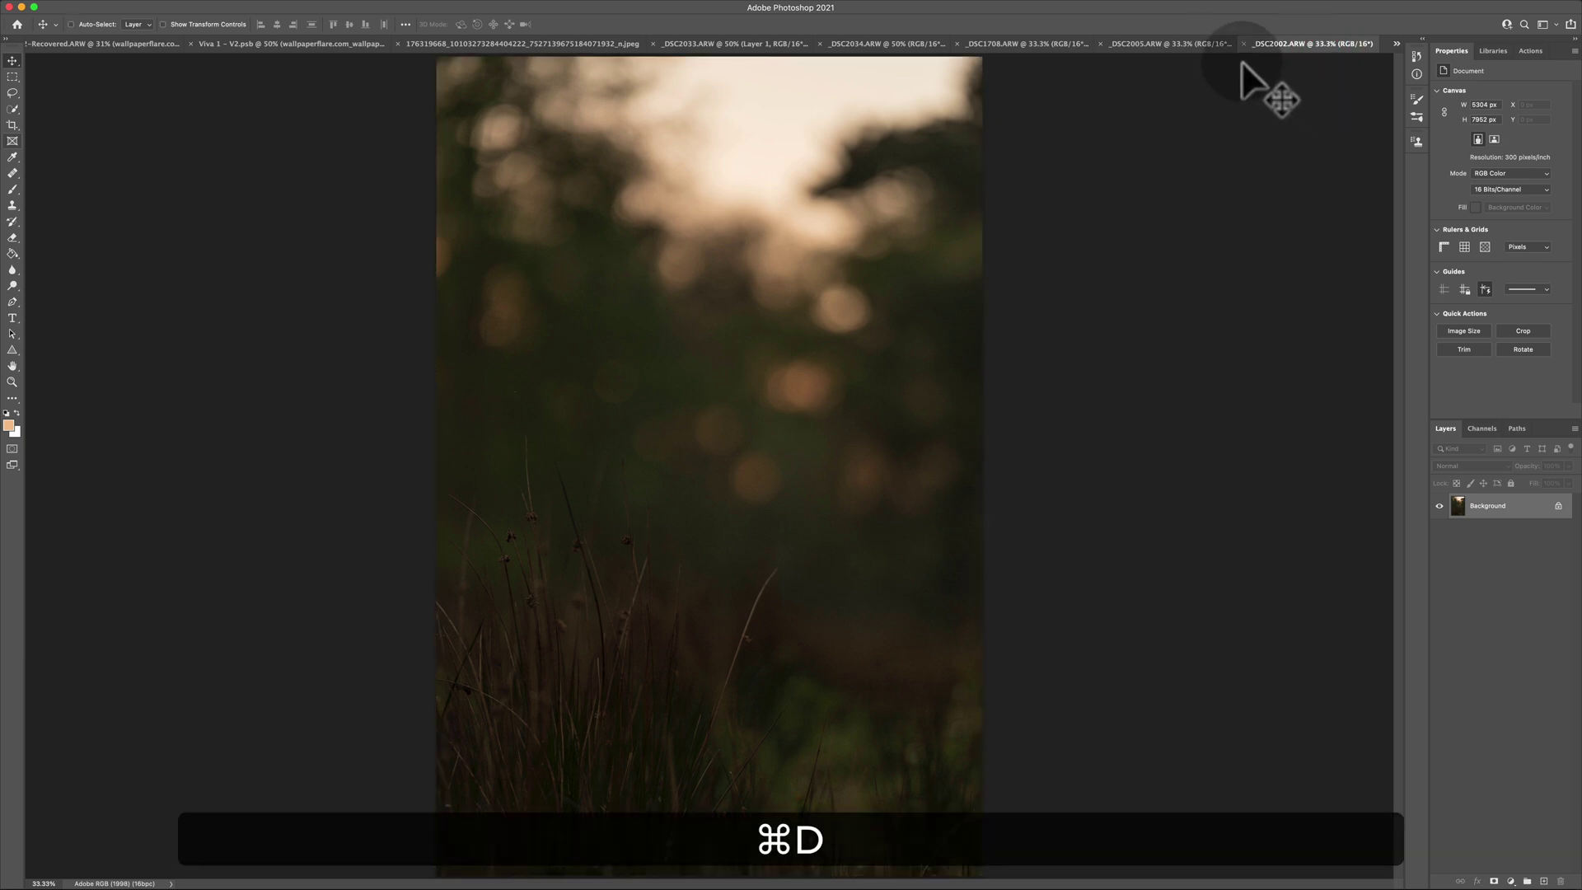
{"action": "left_click", "coordinate": [1189, 47]}
{"action": "left_click", "coordinate": [1325, 44]}
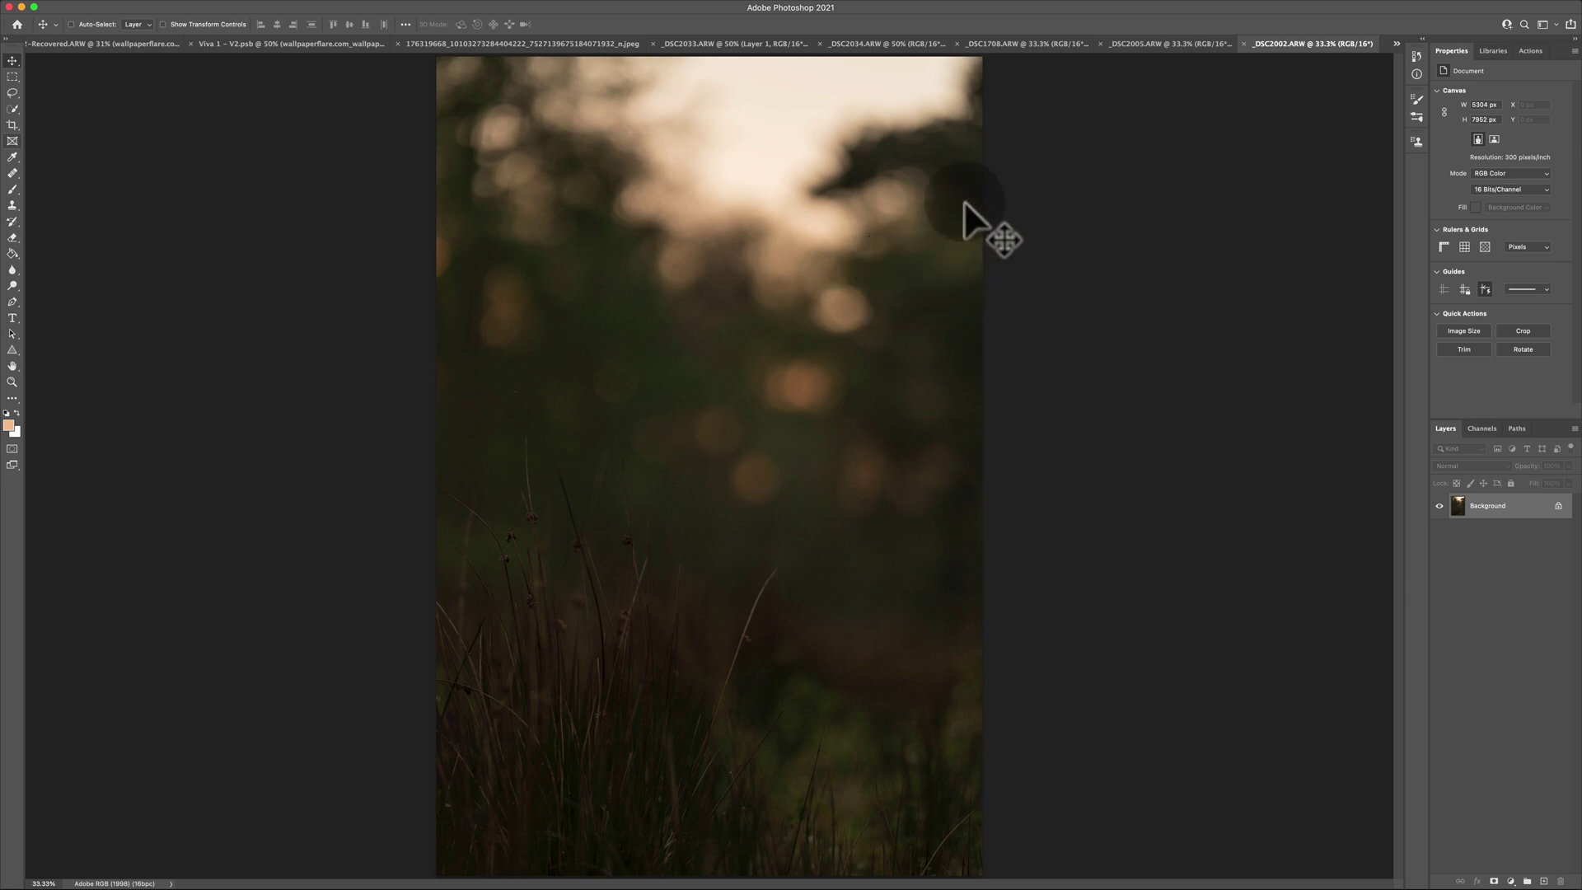
{"action": "left_click", "coordinate": [1047, 43]}
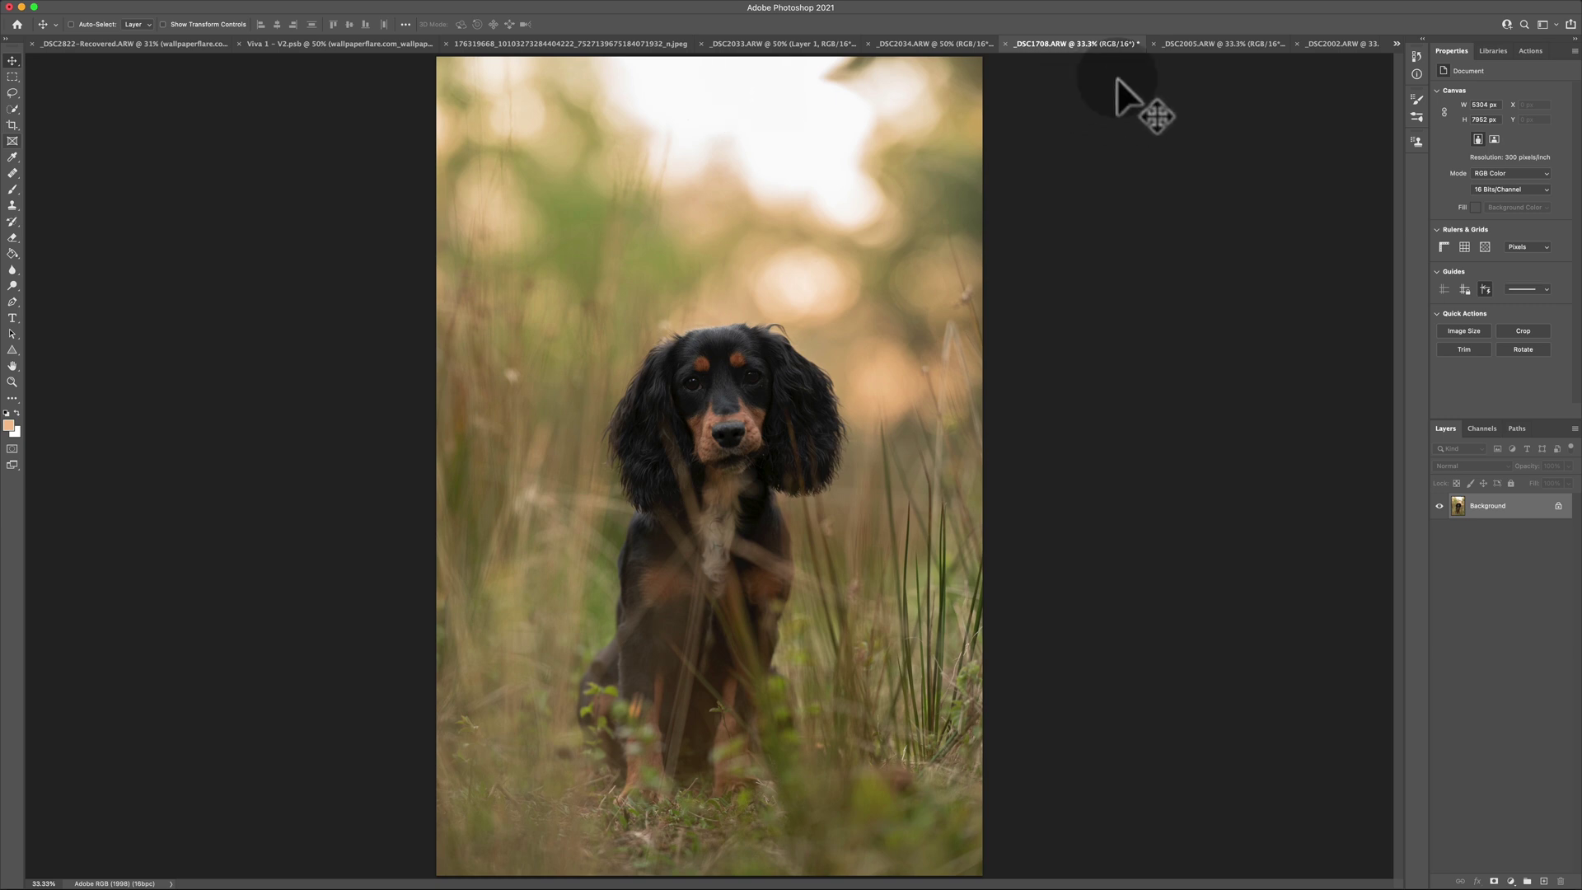
{"action": "left_click", "coordinate": [1220, 45]}
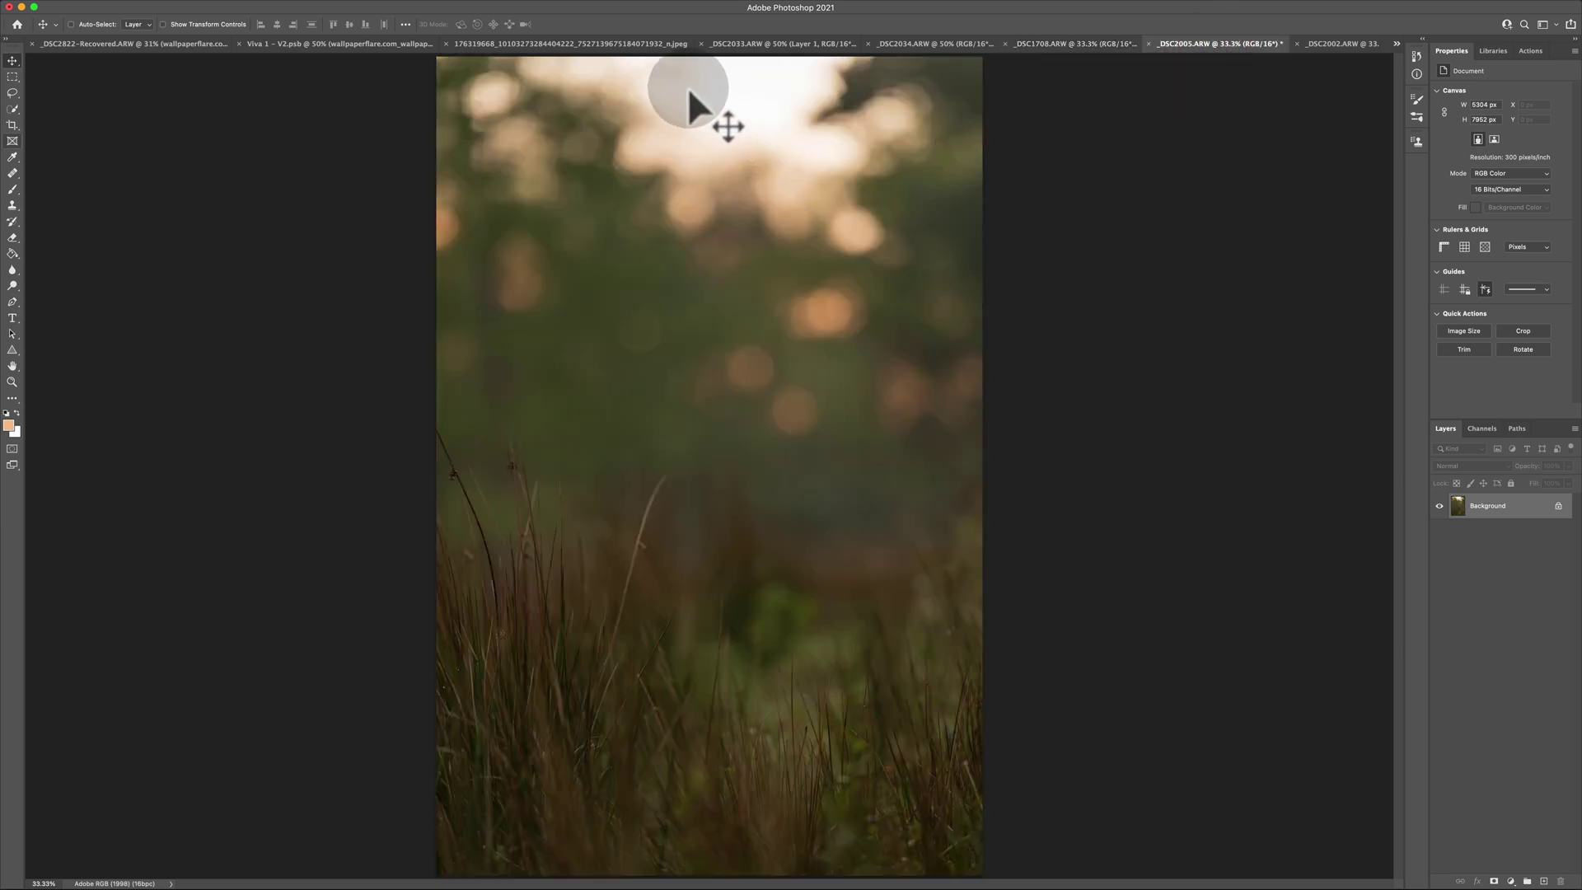
- Try brightening the midtones of _DSC2002.ARW to about 1.3 with Levels, and discard the adjustment
{"action": "left_click", "coordinate": [1348, 45]}
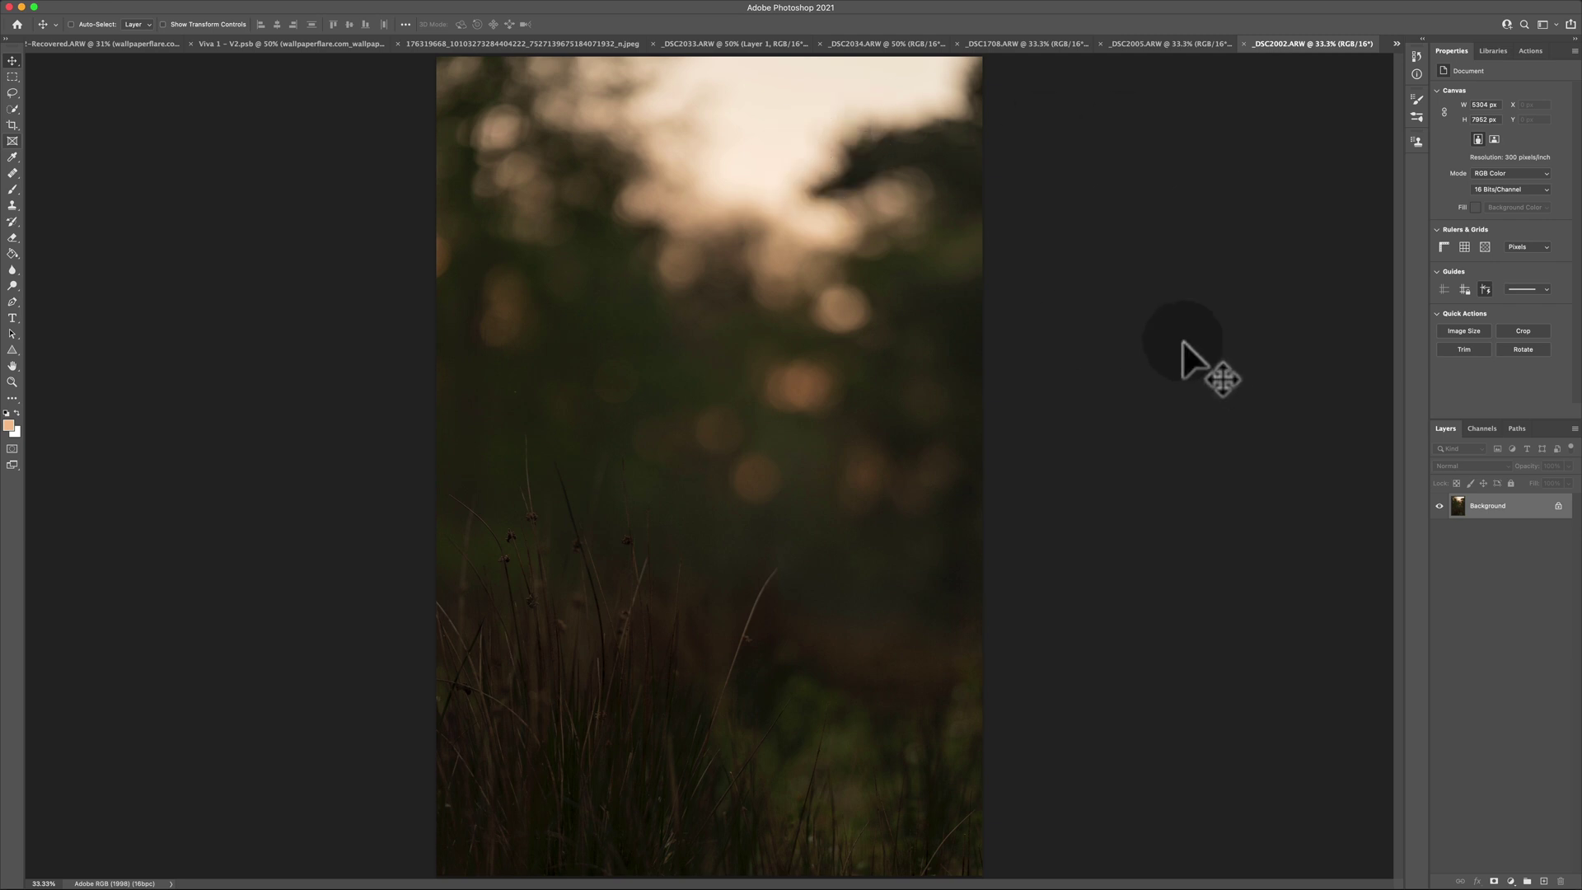
{"action": "key", "text": "super+l"}
{"action": "left_click_drag", "start_coordinate": [215, 37], "coordinate": [1092, 221]}
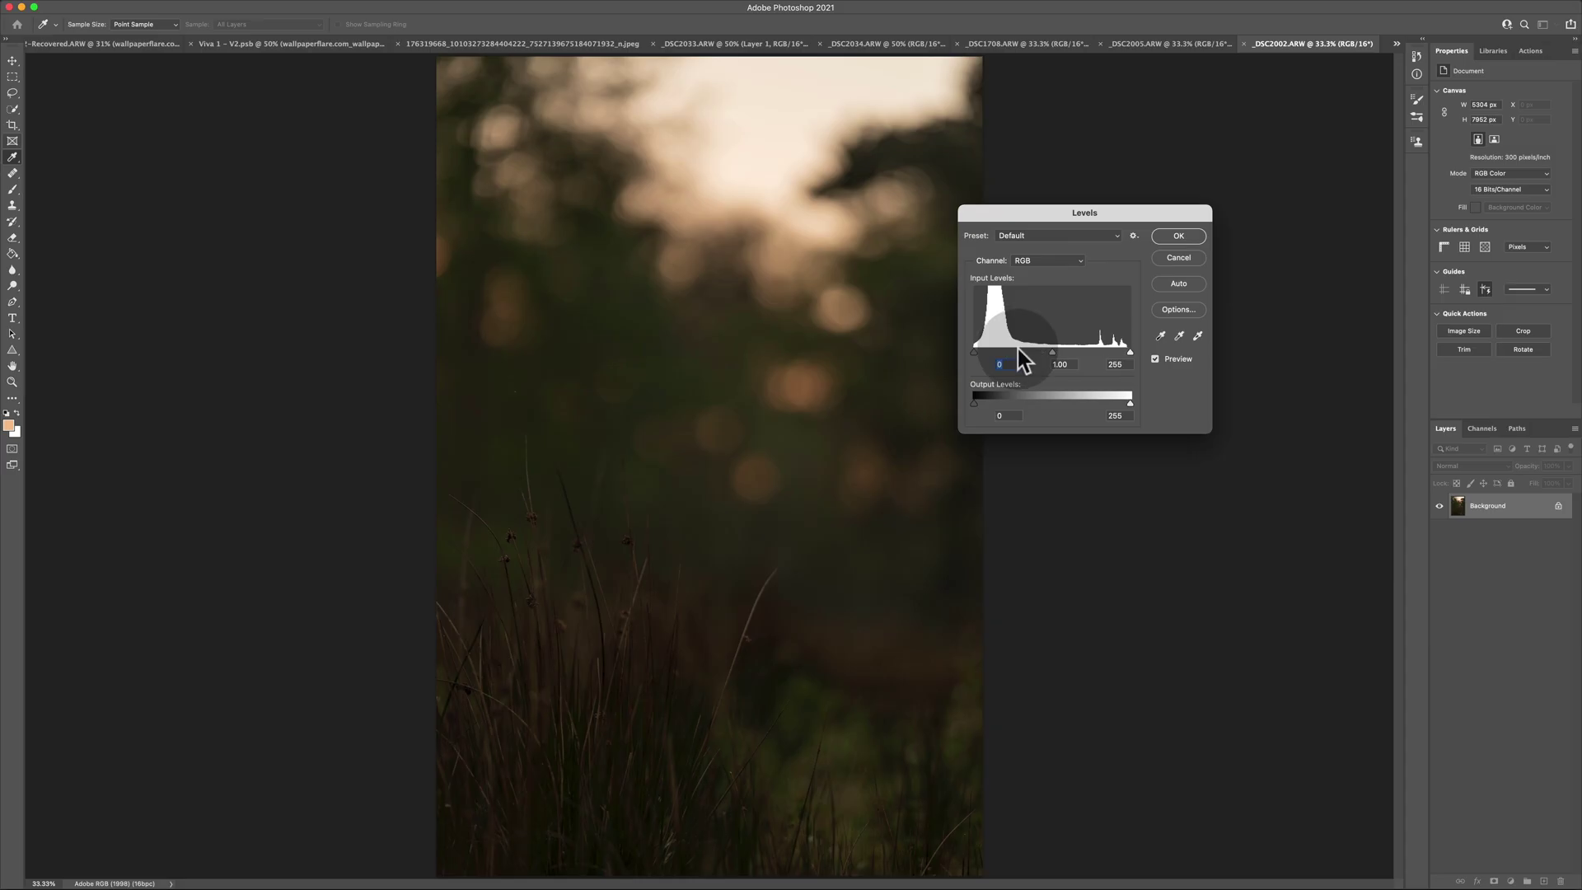
{"action": "left_click_drag", "start_coordinate": [1052, 354], "coordinate": [1038, 352]}
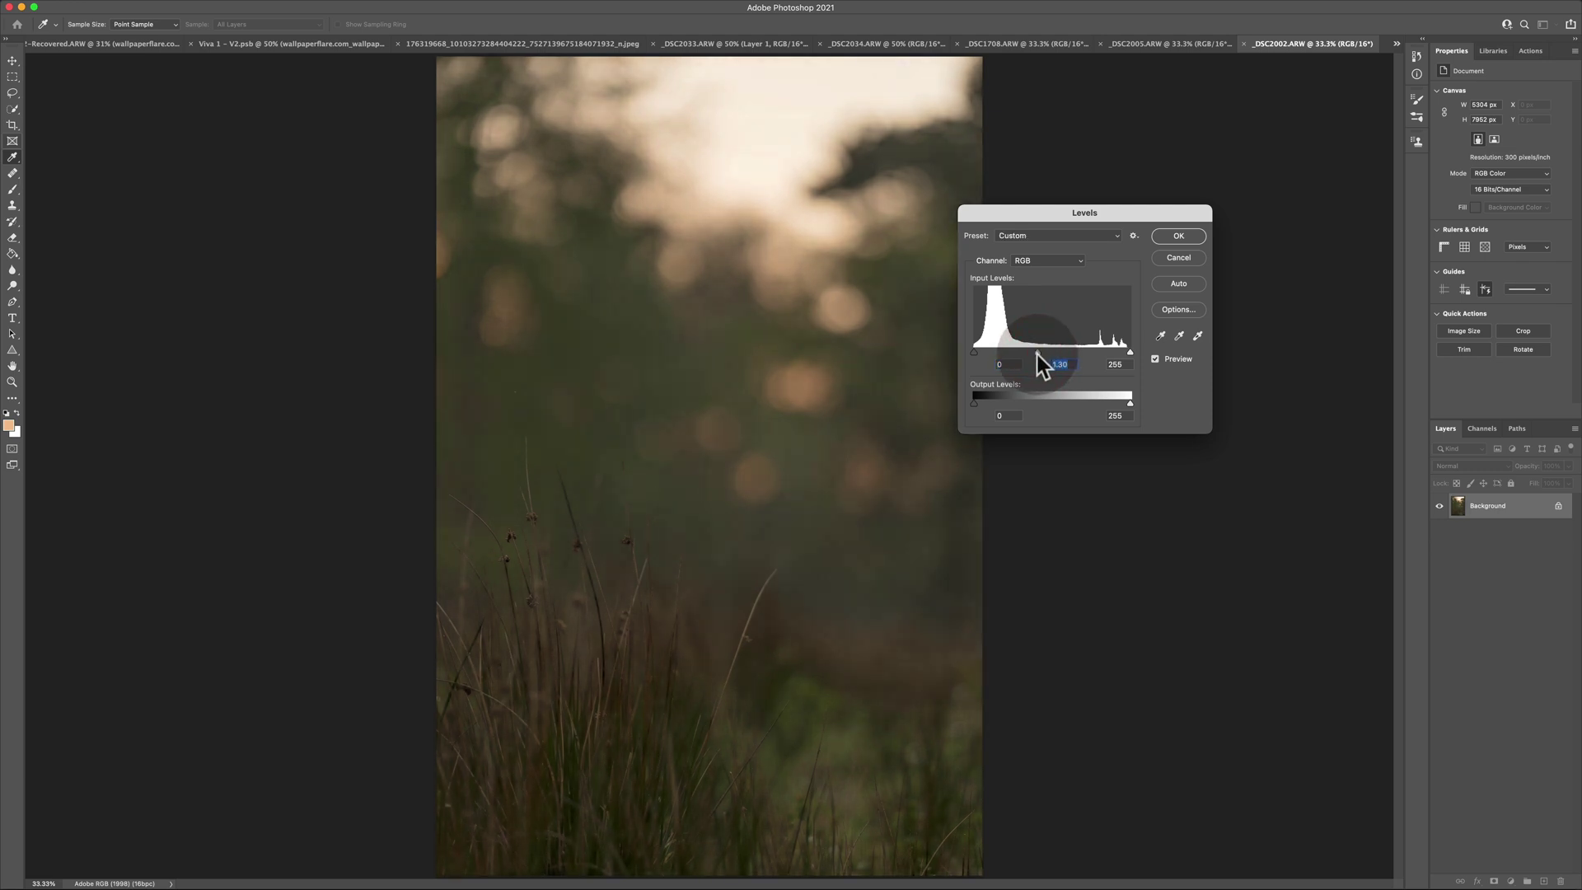
{"action": "left_click_drag", "start_coordinate": [1036, 353], "coordinate": [1035, 354]}
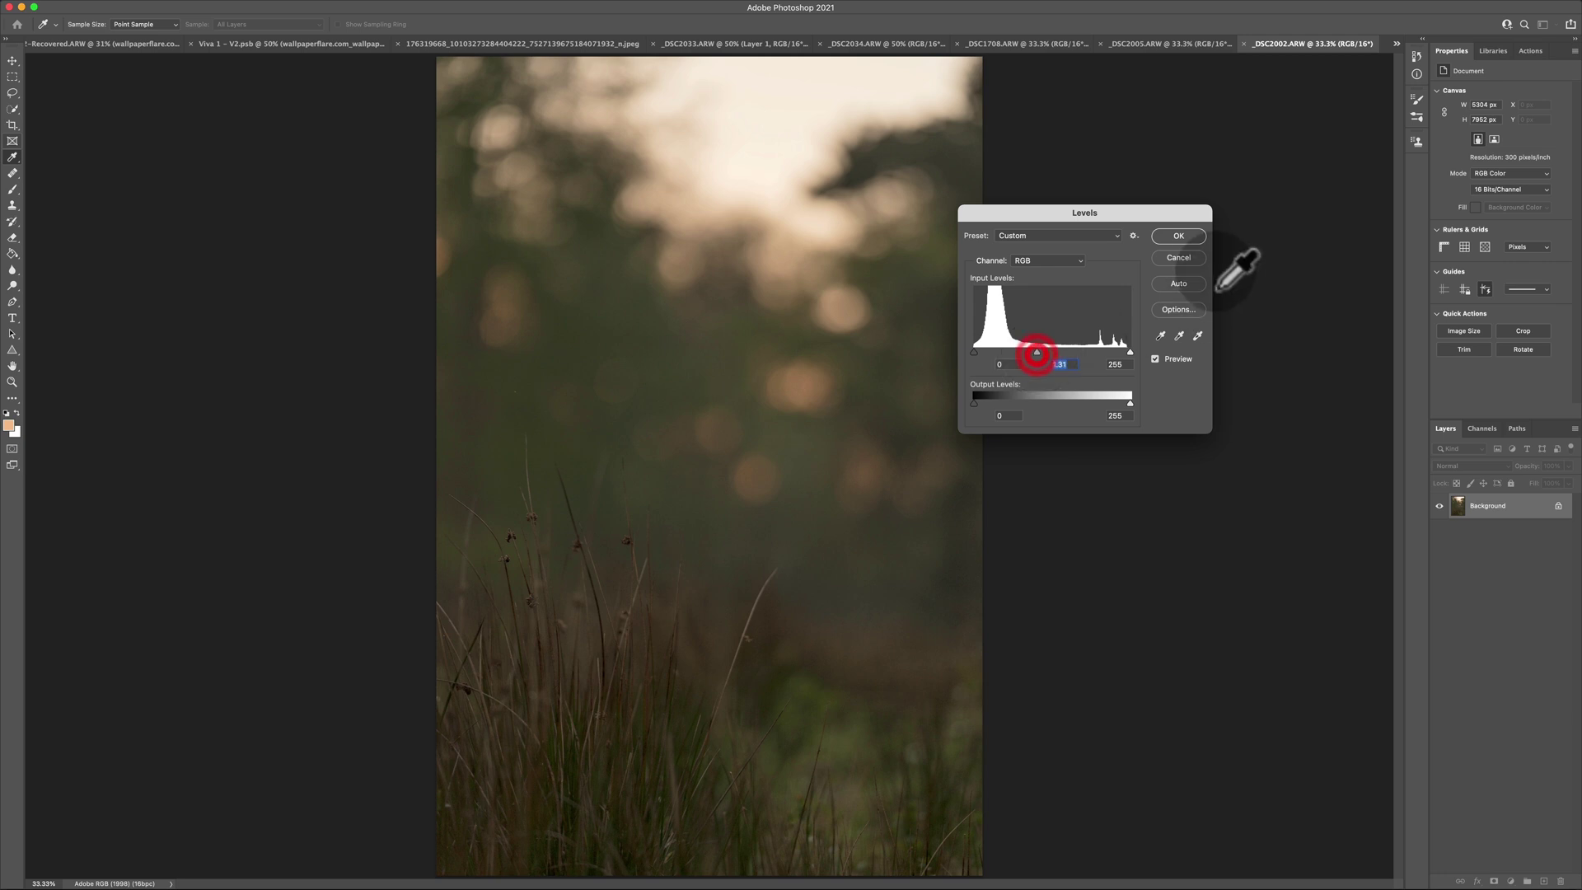
{"action": "left_click", "coordinate": [1173, 280]}
{"action": "left_click", "coordinate": [1176, 257]}
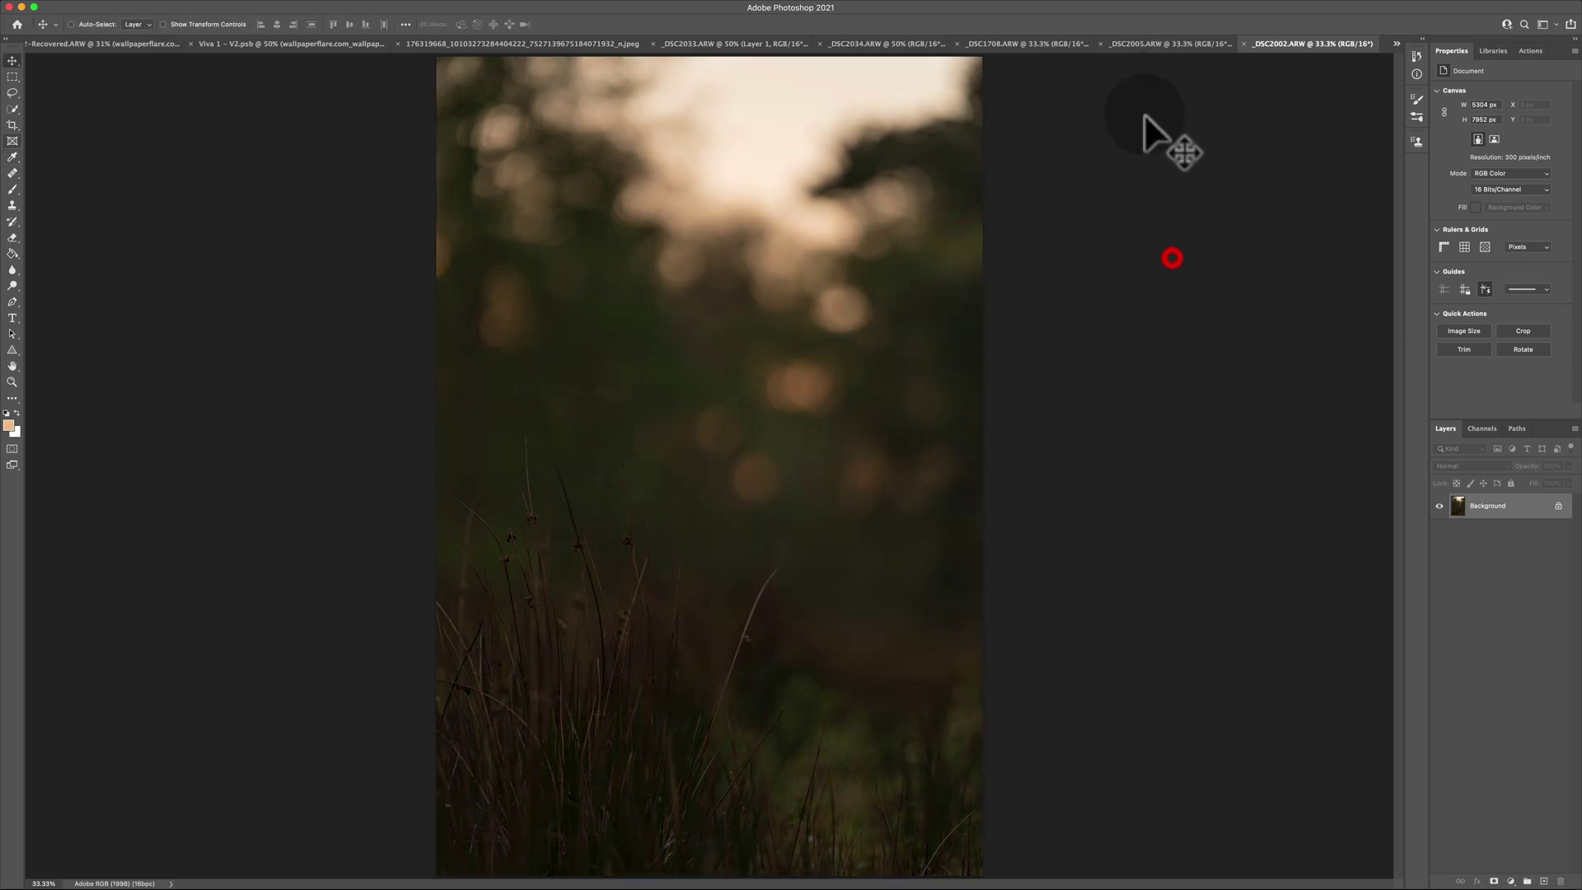
- Inspect the Levels histograms of _DSC2005.ARW and _DSC2002.ARW without adjusting either image
{"action": "left_click", "coordinate": [1145, 43]}
{"action": "key", "text": "super+l"}
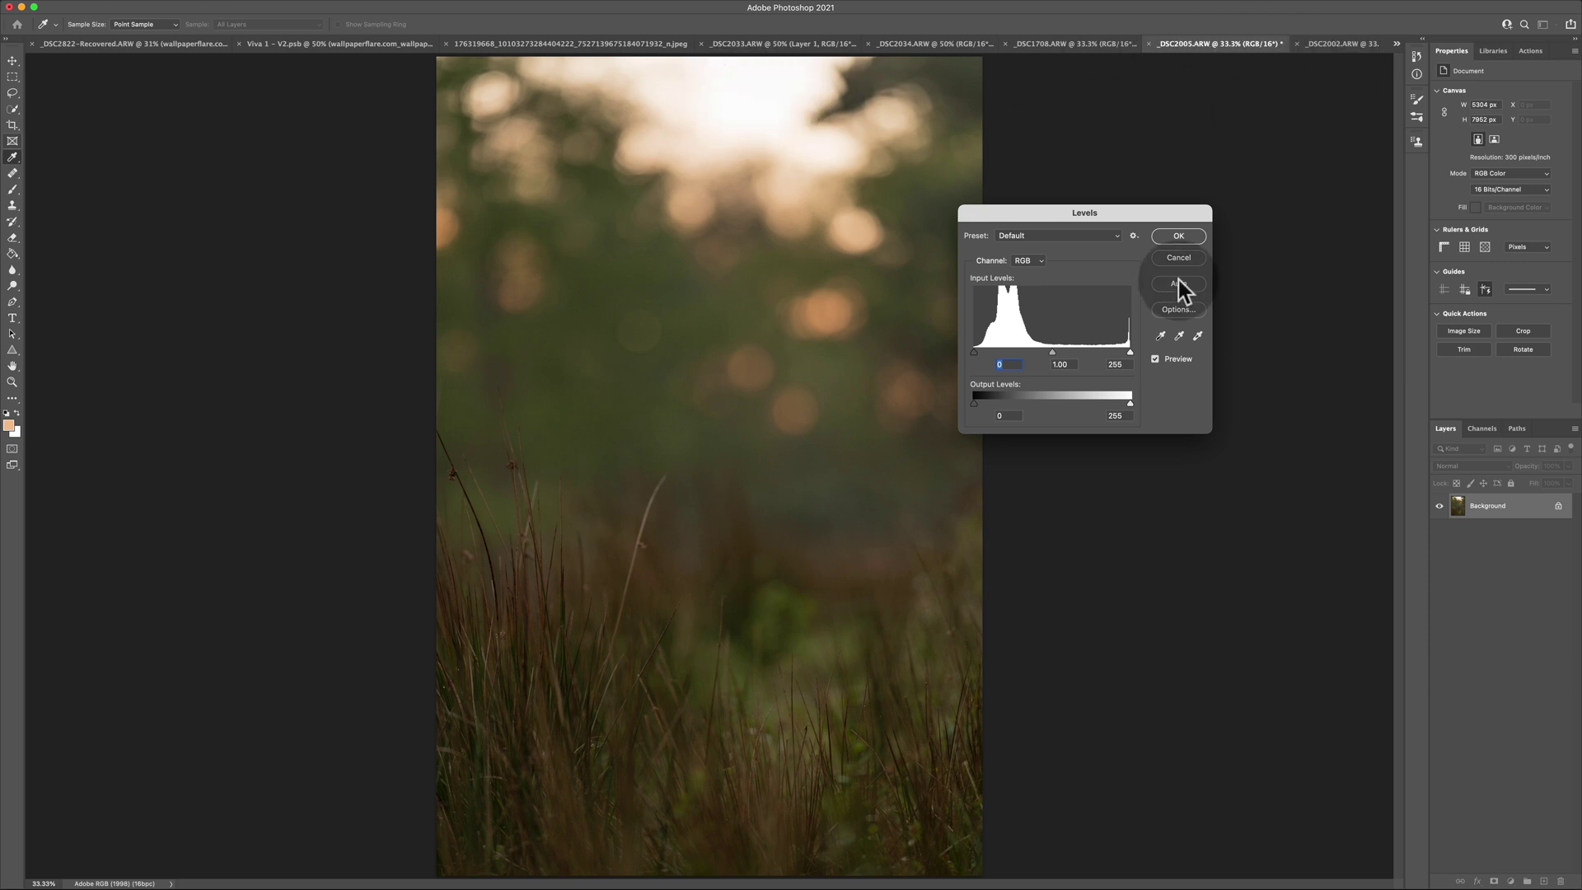
{"action": "left_click", "coordinate": [1175, 241]}
{"action": "left_click", "coordinate": [1323, 44]}
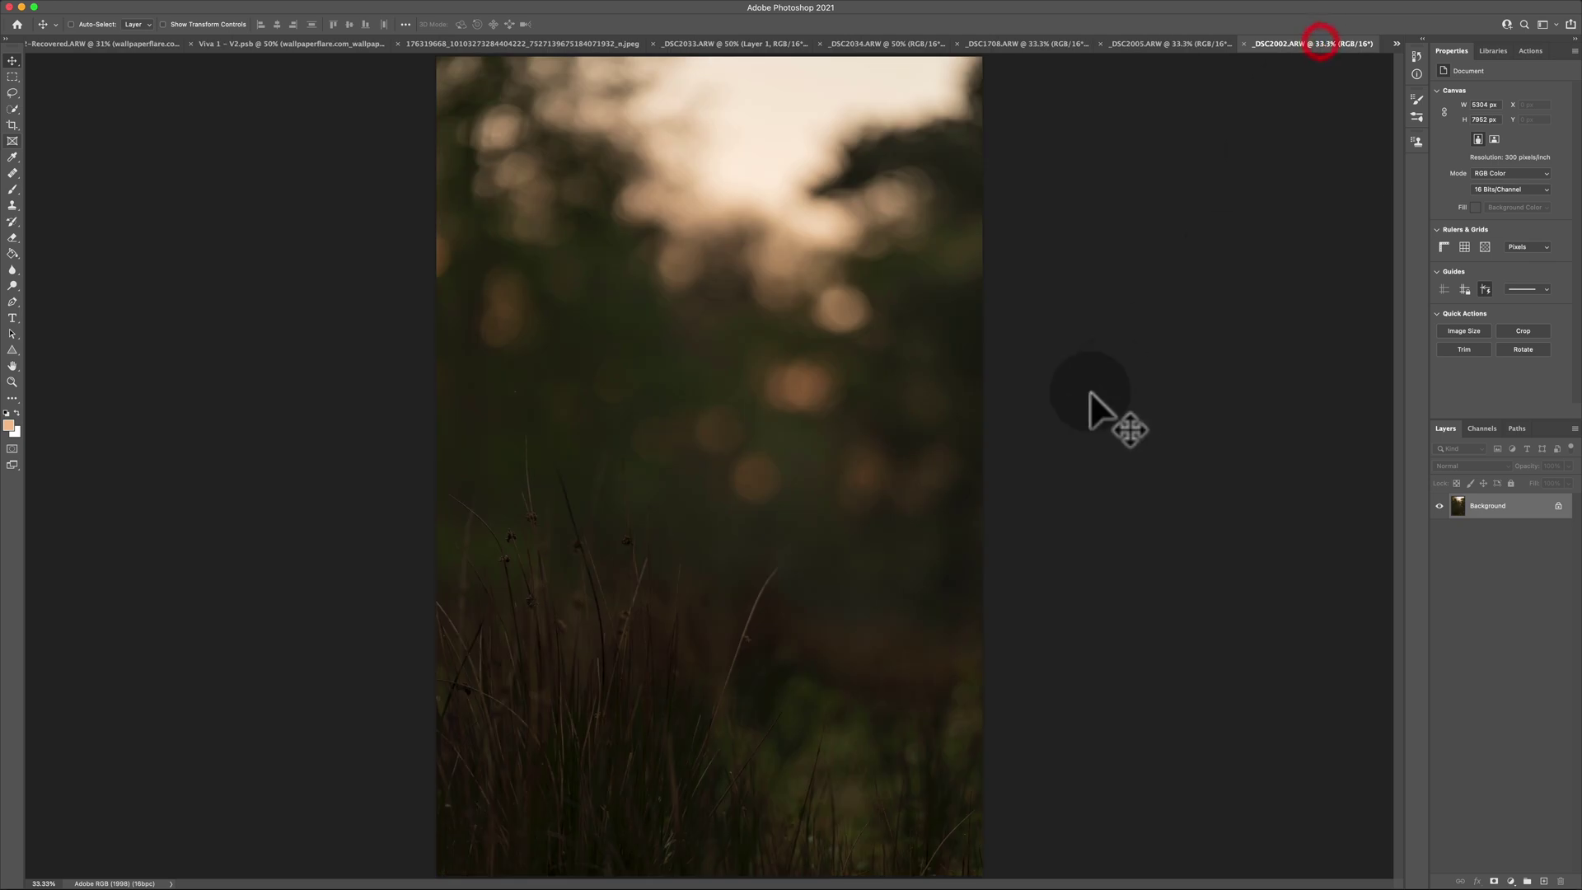
{"action": "key", "text": "super+l"}
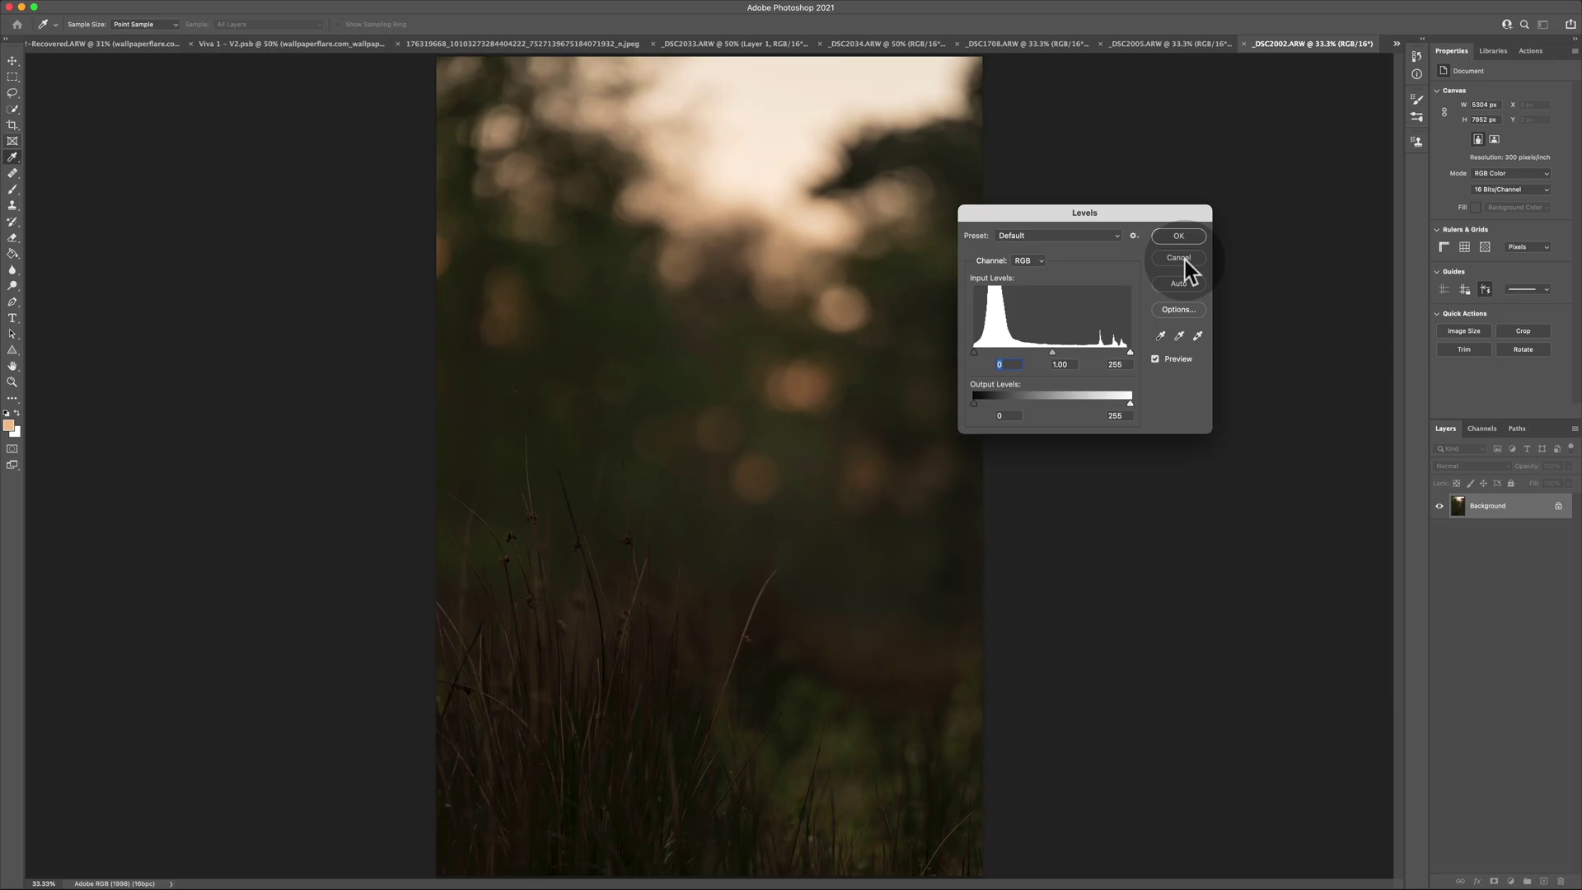
{"action": "left_click", "coordinate": [1310, 173]}
{"action": "left_click", "coordinate": [1184, 262]}
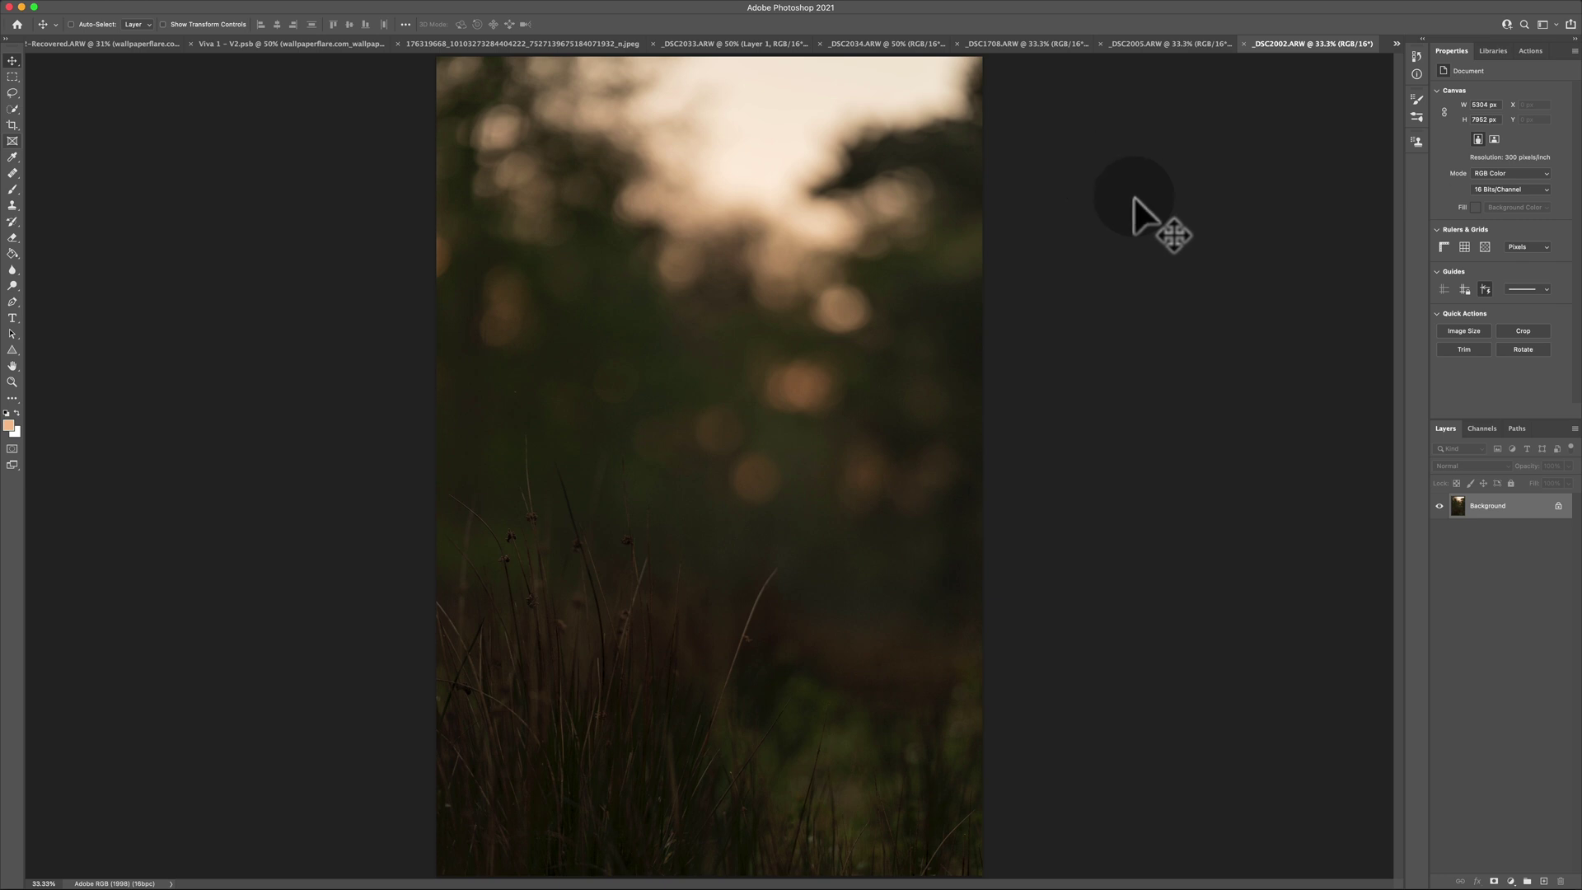
- Copy the entire _DSC2002.ARW image and paste it as a new layer above the dog portrait in _DSC1708.ARW
{"action": "key", "text": "super"}
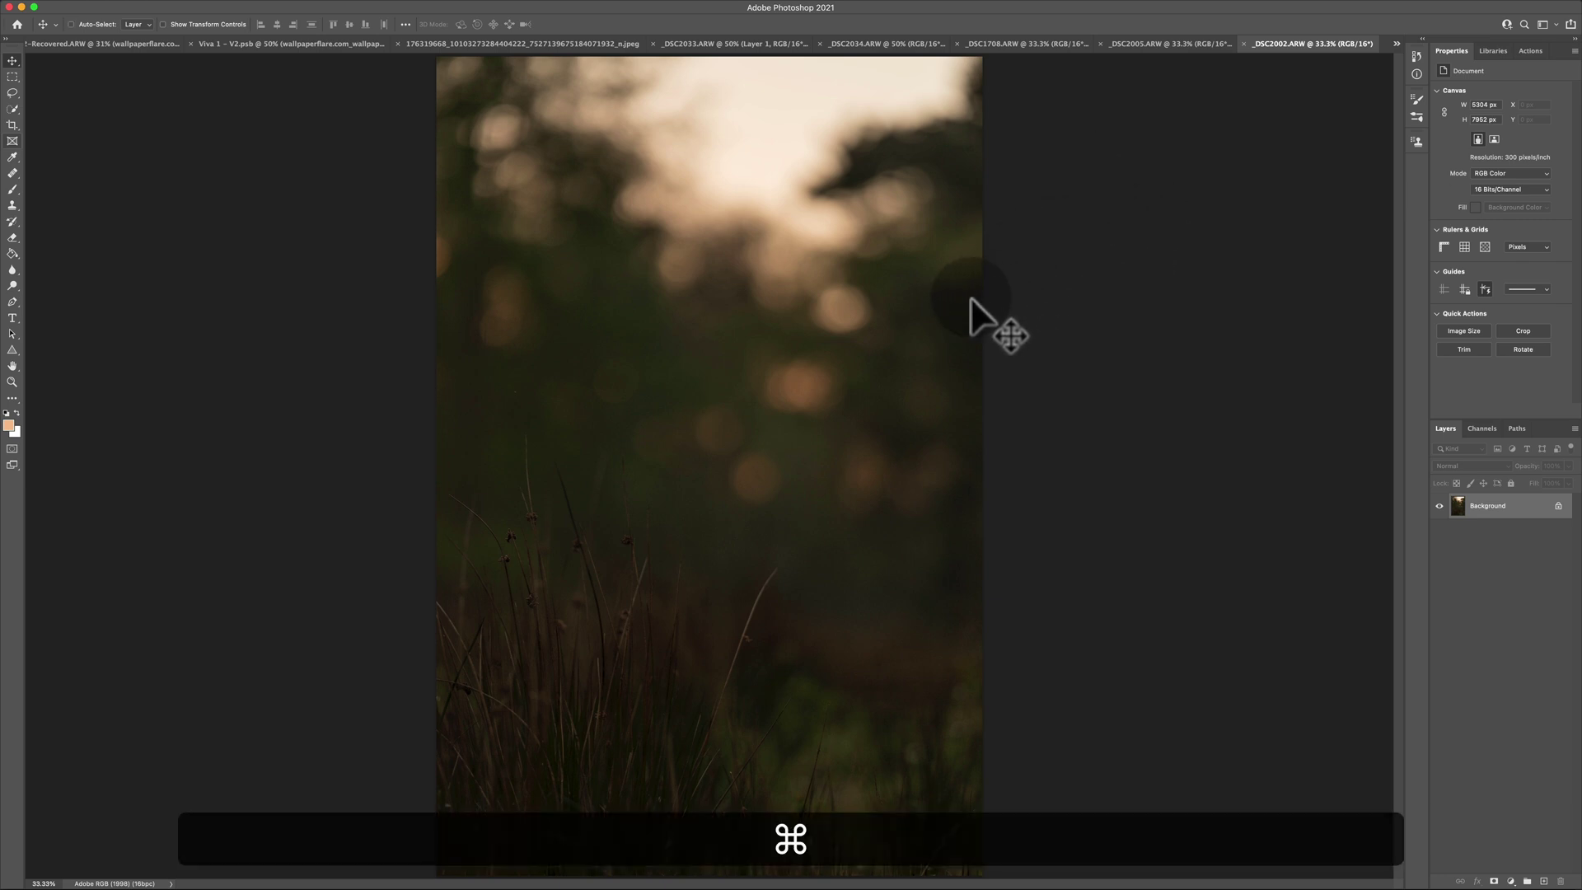
{"action": "key", "text": "super+a"}
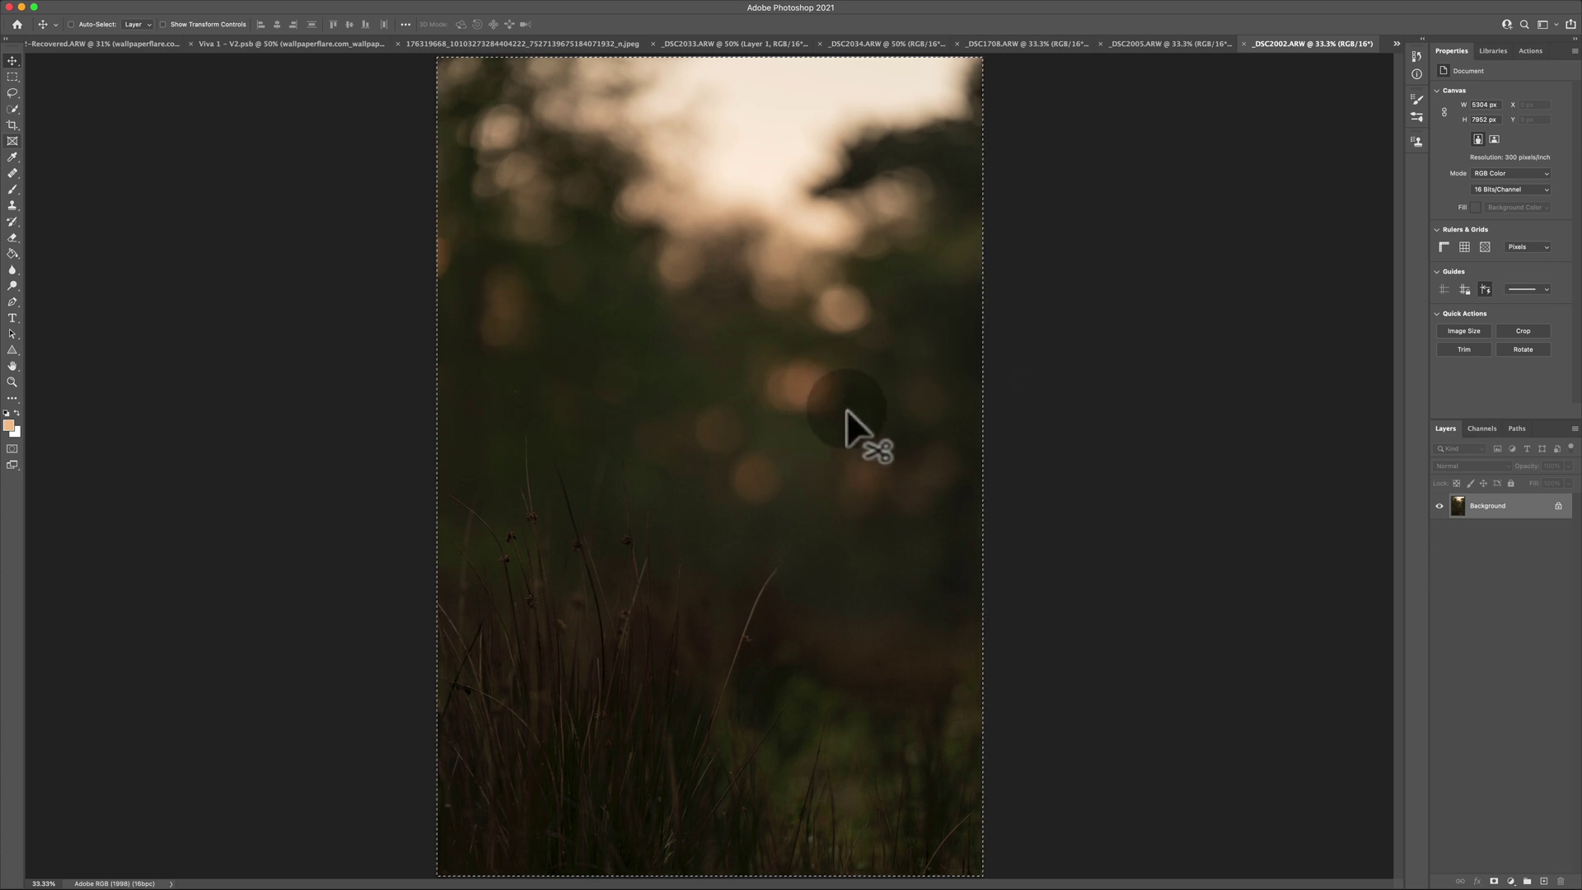
{"action": "key", "text": "super+c"}
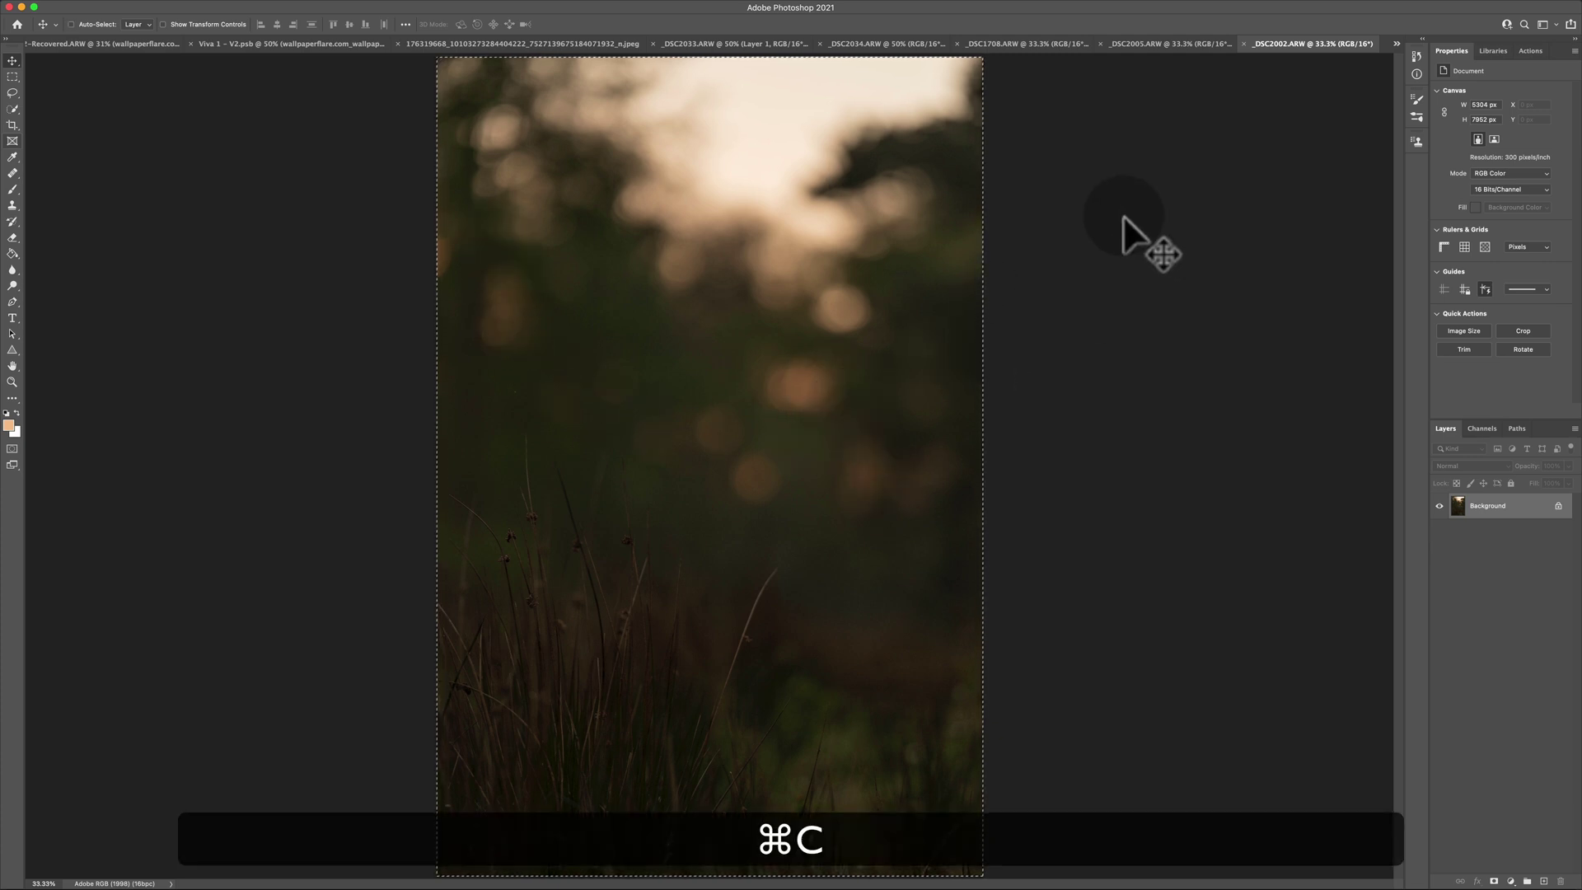
{"action": "left_click", "coordinate": [1030, 43]}
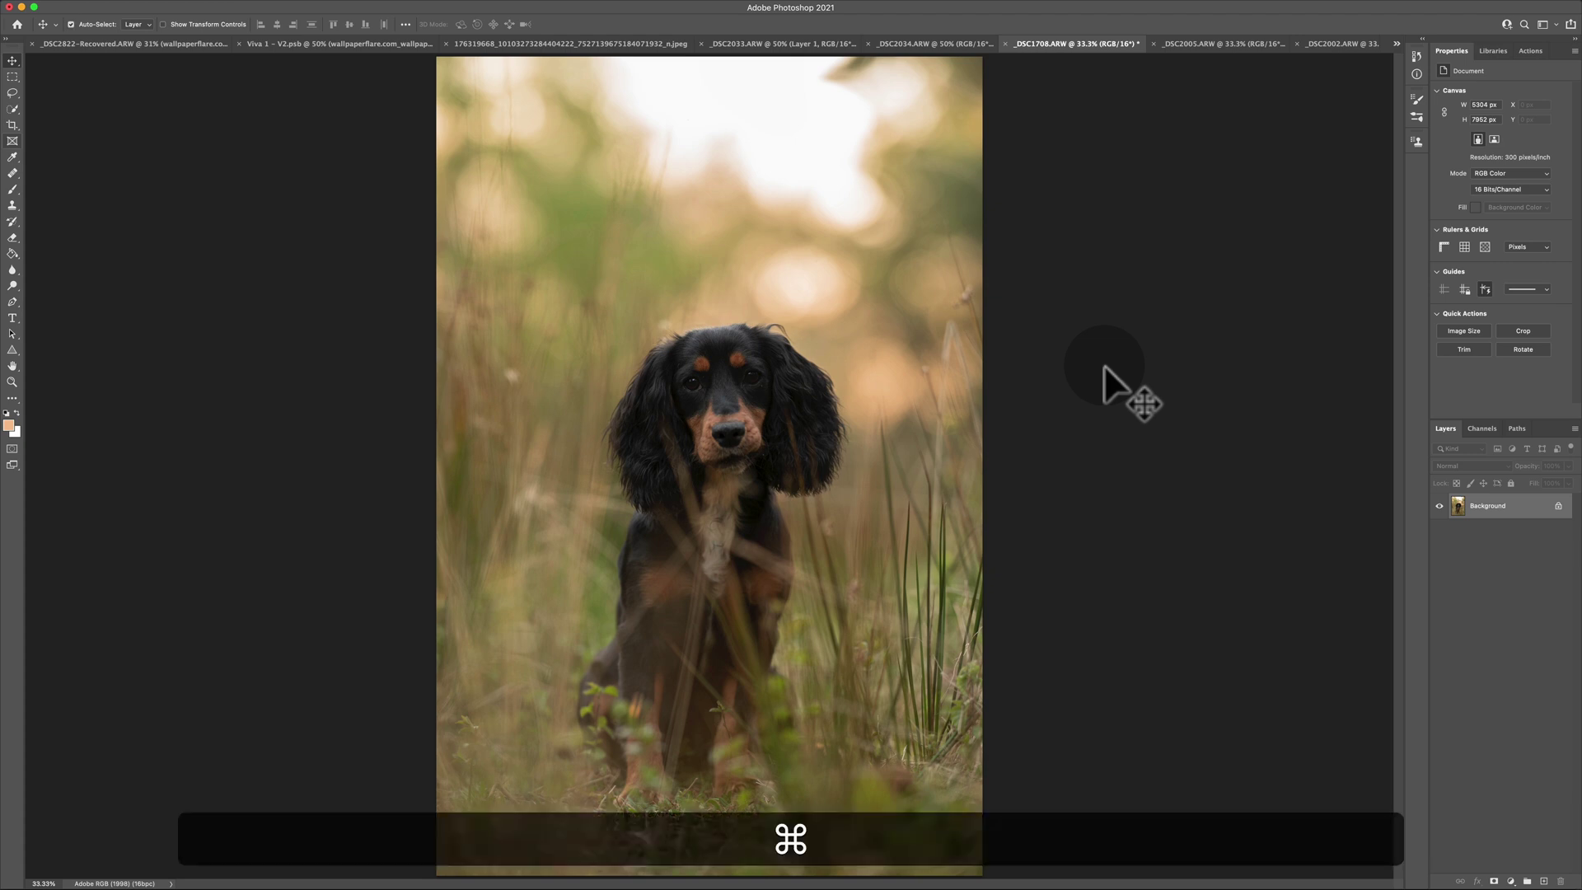
{"action": "key", "text": "super+v"}
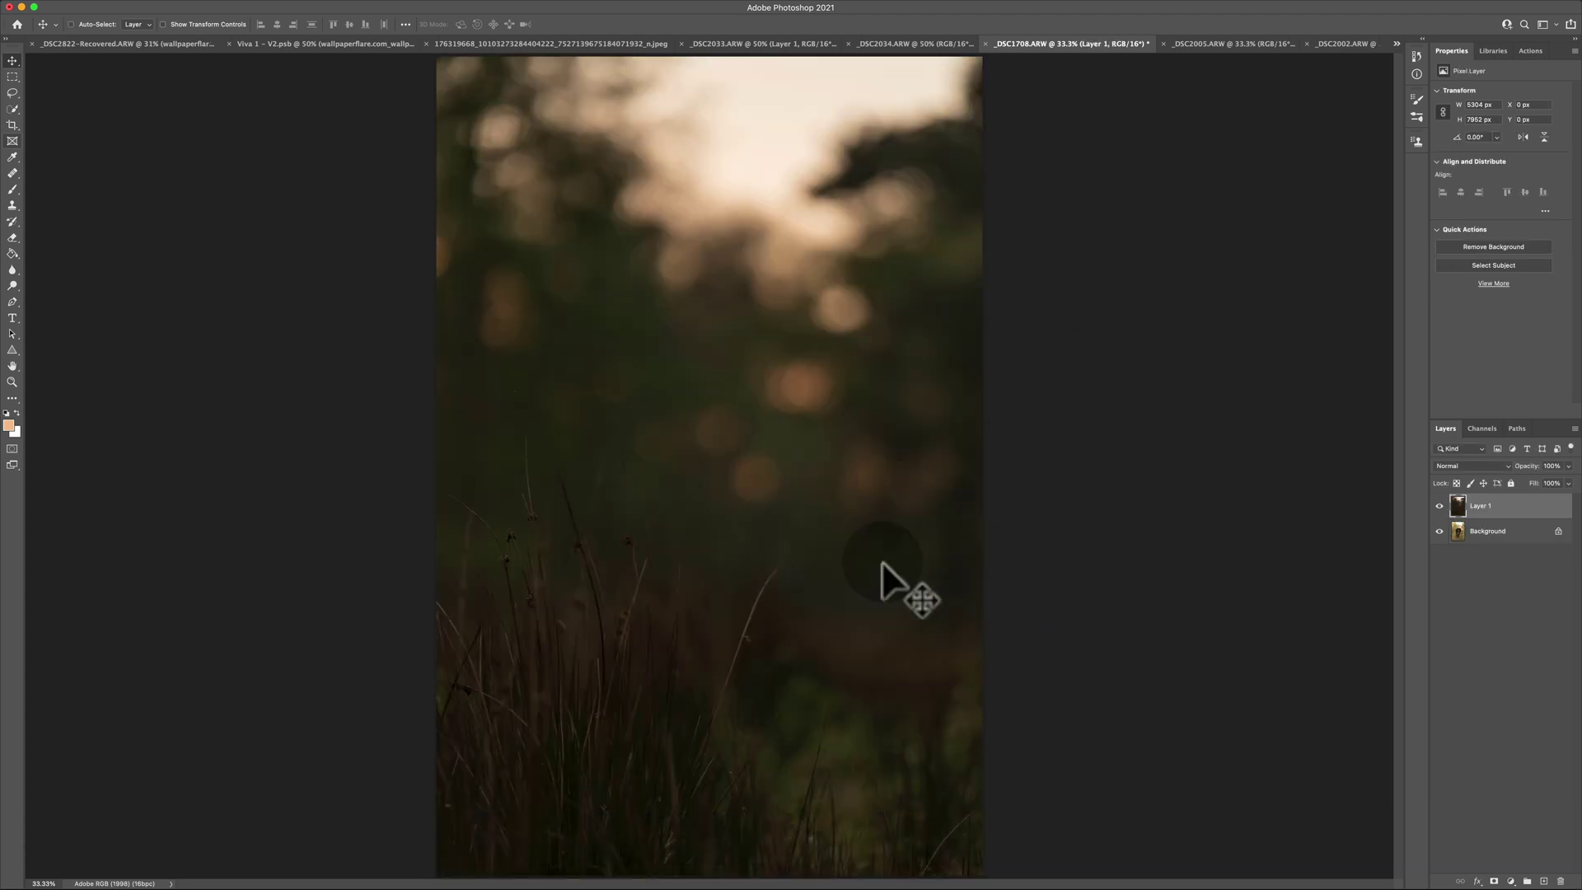
- Shift the pasted dark background layer up by about 1020 px, keeping its sides aligned with the canvas edges
{"action": "left_click_drag", "start_coordinate": [843, 357], "coordinate": [641, 344]}
{"action": "left_click_drag", "start_coordinate": [650, 521], "coordinate": [1124, 506]}
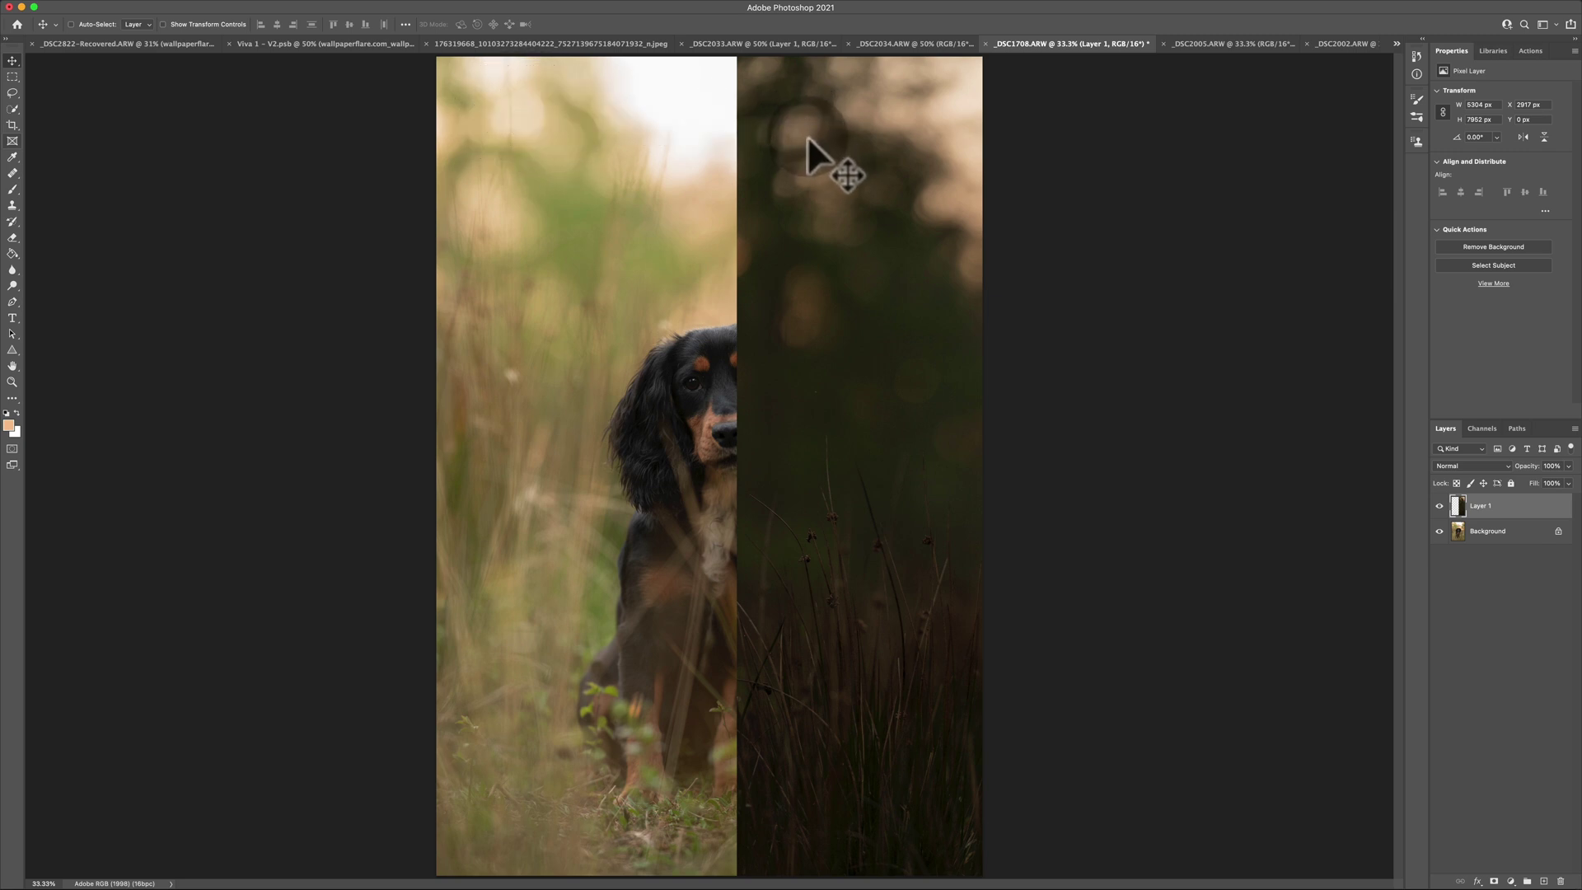
{"action": "left_click_drag", "start_coordinate": [783, 155], "coordinate": [358, 147]}
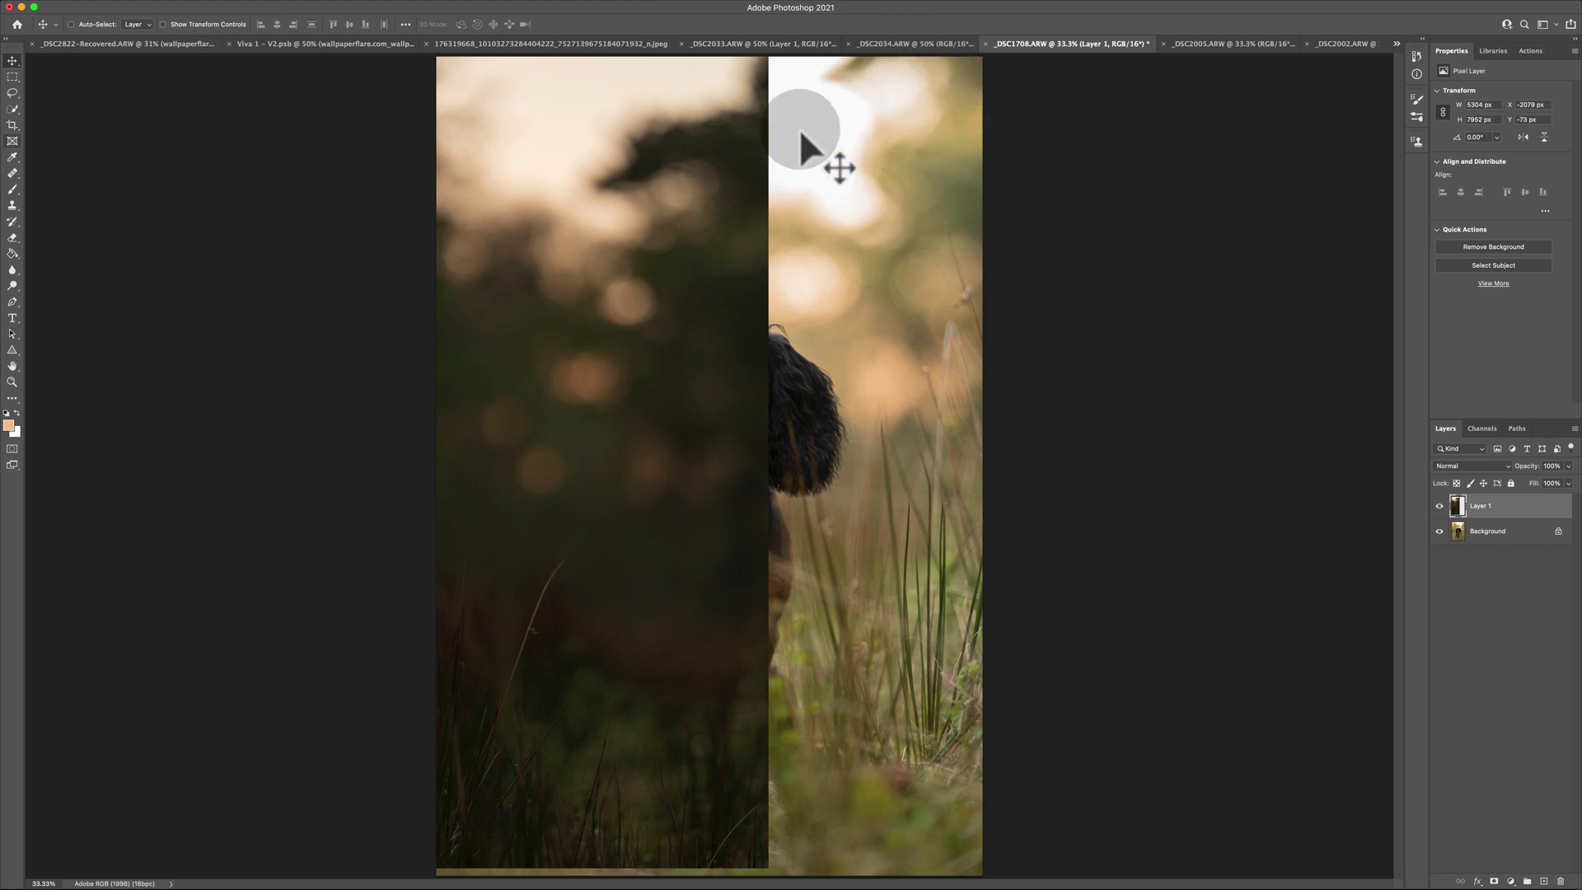
{"action": "left_click_drag", "start_coordinate": [651, 334], "coordinate": [850, 262]}
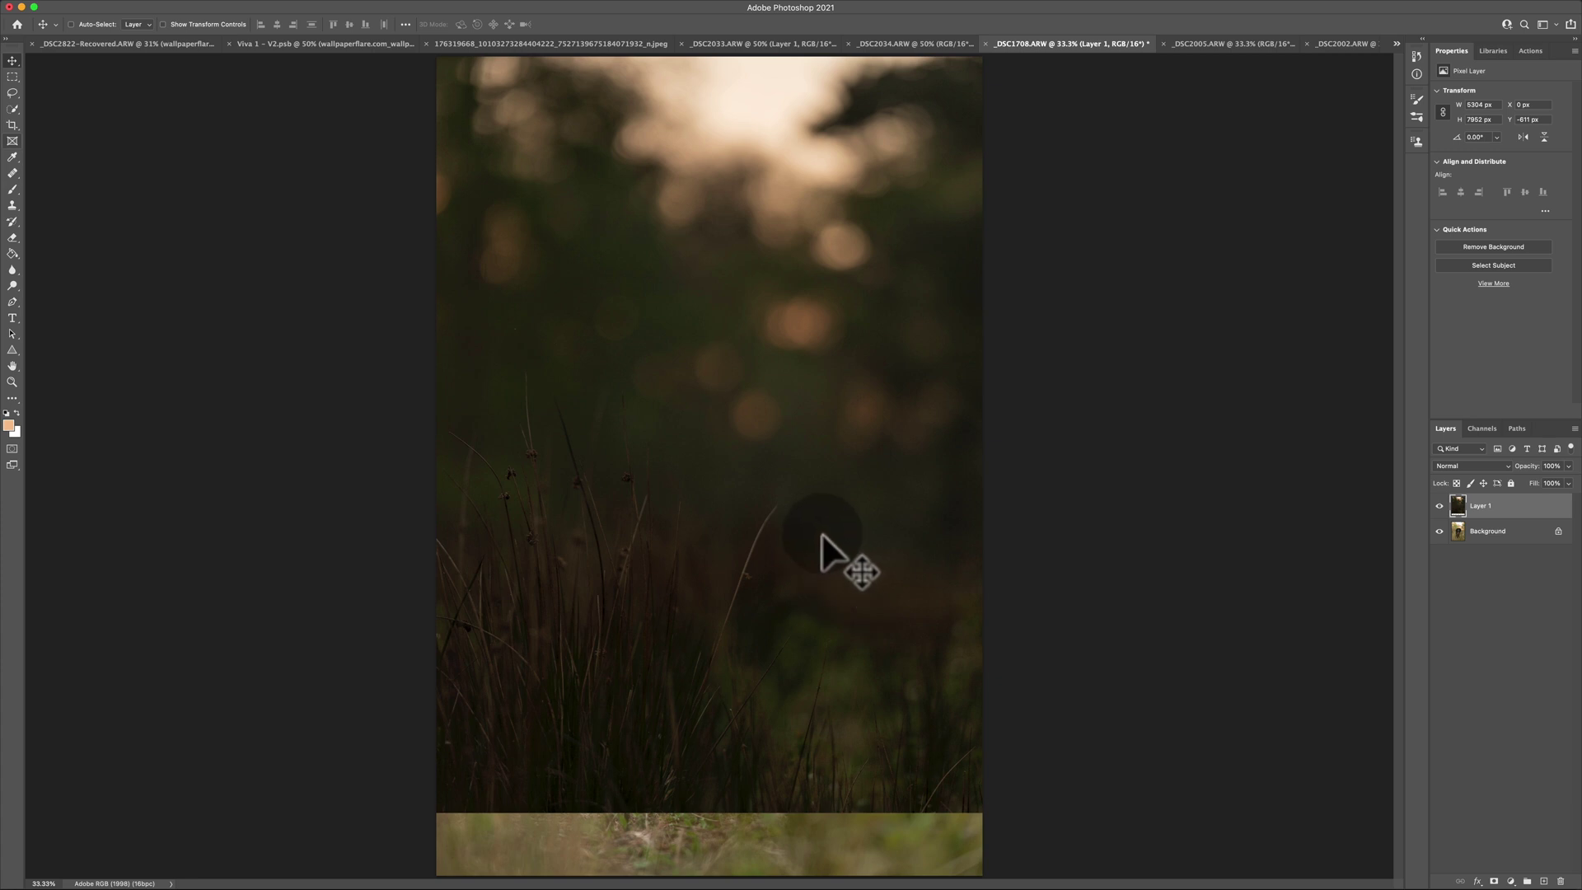
{"action": "left_click_drag", "start_coordinate": [731, 248], "coordinate": [533, 238]}
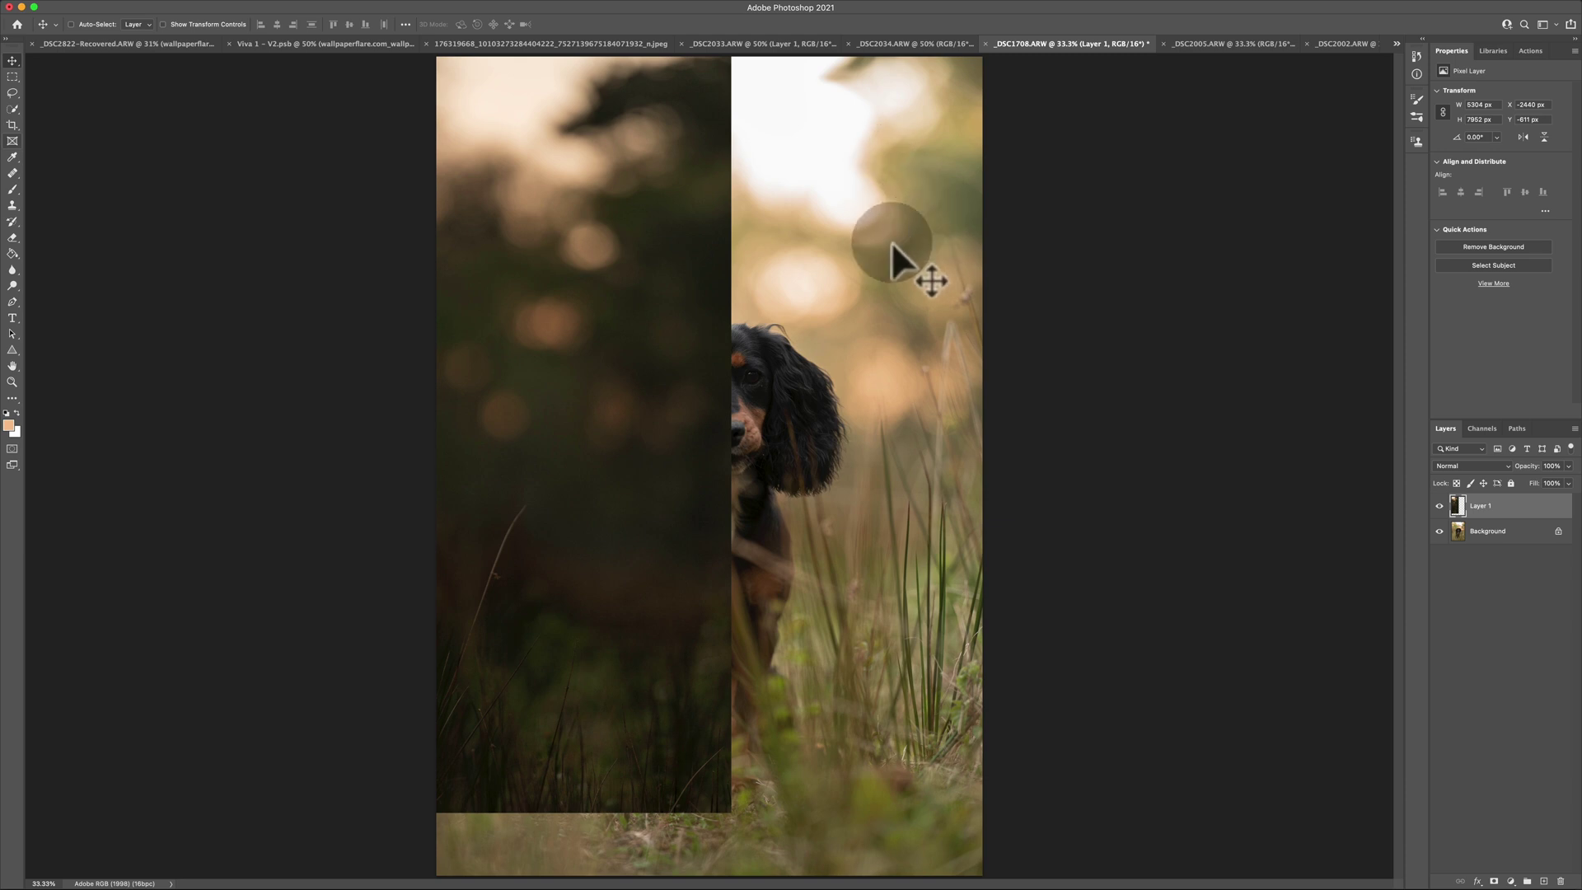
{"action": "left_click_drag", "start_coordinate": [685, 218], "coordinate": [911, 184]}
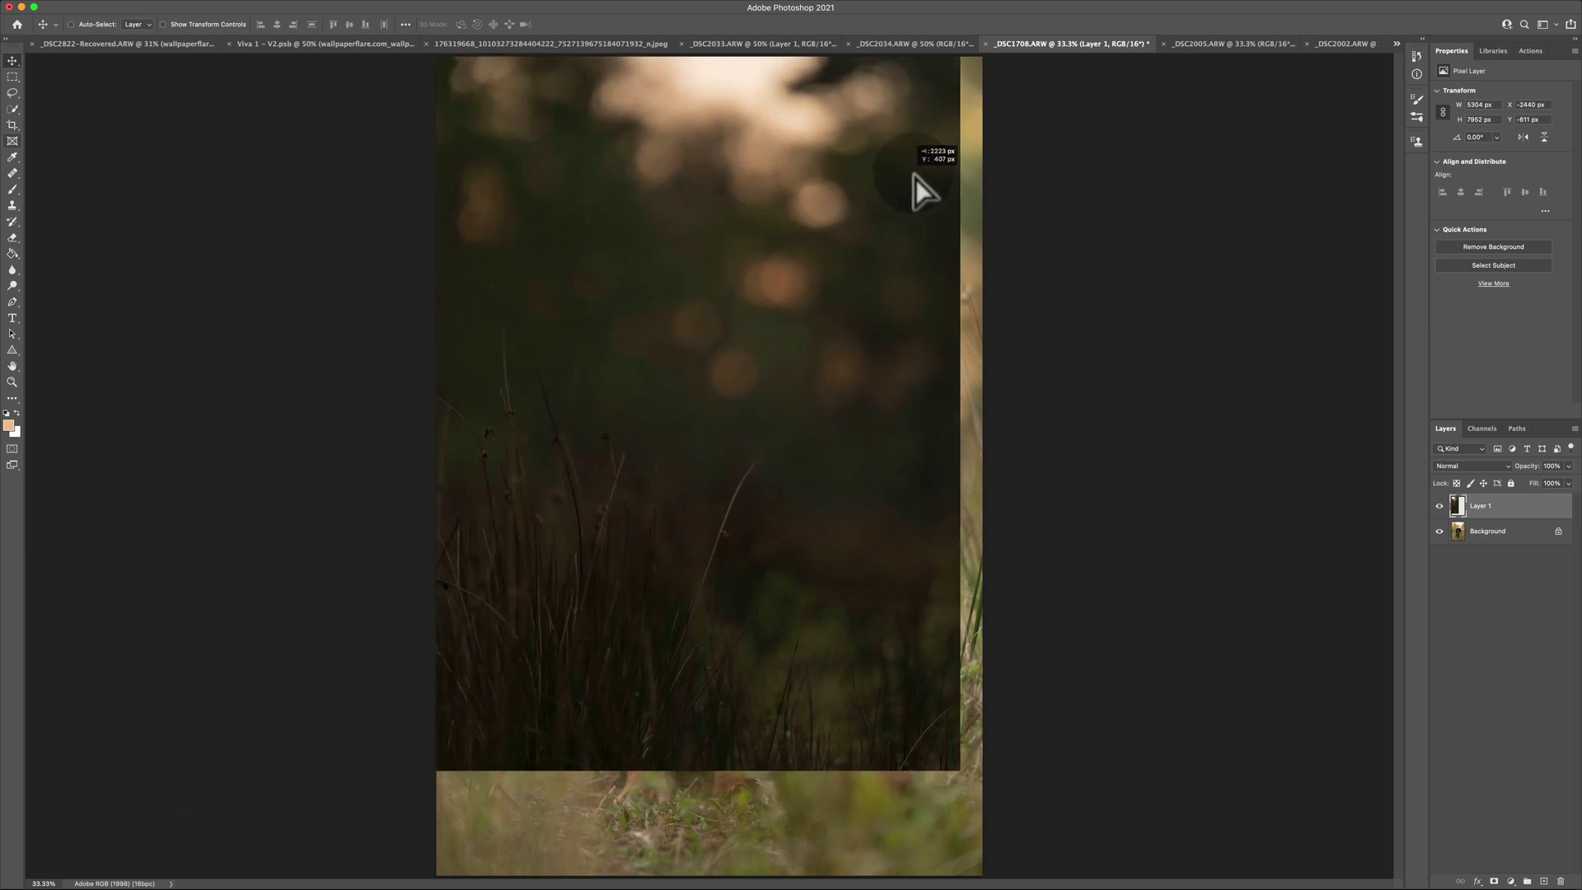
{"action": "mouse_move", "coordinate": [783, 258]}
{"action": "left_mouse_down"}
{"action": "mouse_move", "coordinate": [812, 247]}
{"action": "mouse_move", "coordinate": [769, 254]}
{"action": "left_mouse_up"}
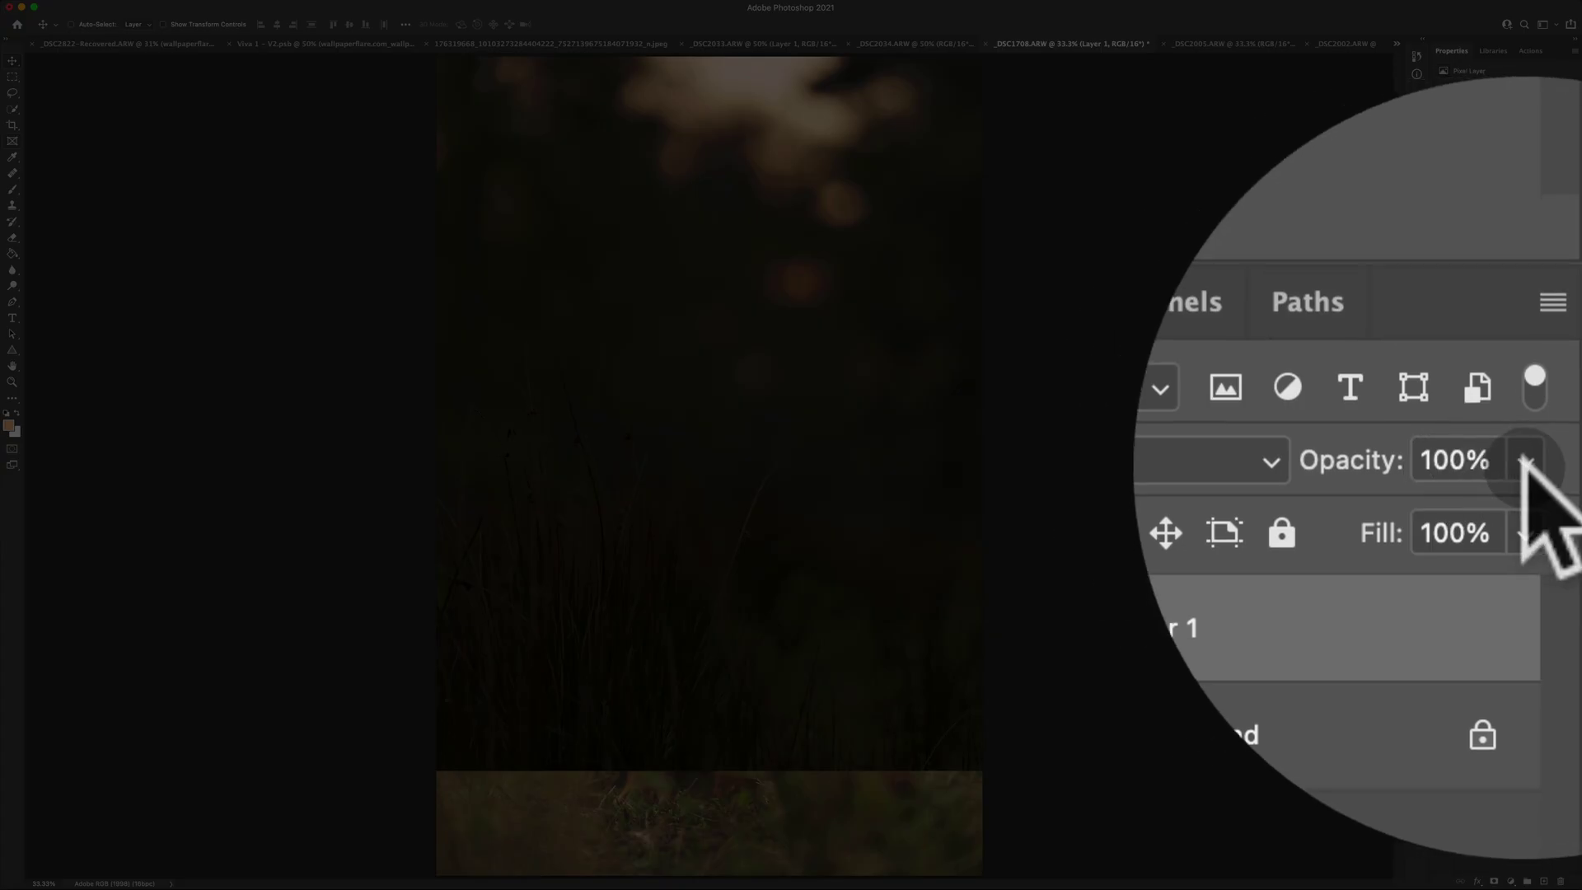
- Lower the opacity of Layer 1 to 43% so the dog shows through
{"action": "left_click", "coordinate": [1527, 461]}
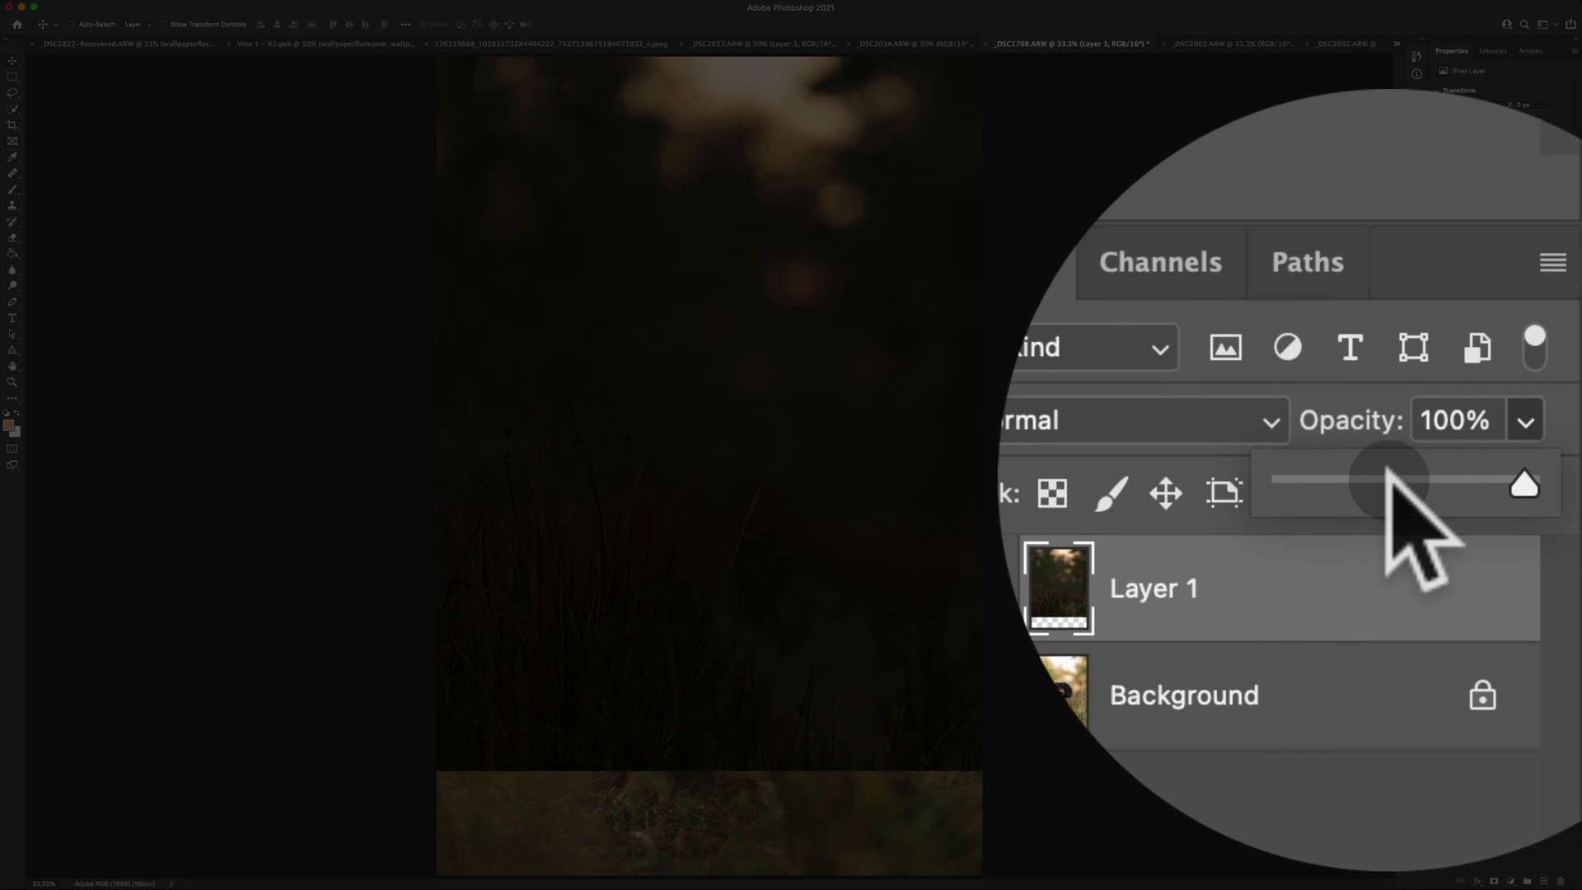
{"action": "left_click", "coordinate": [1536, 480]}
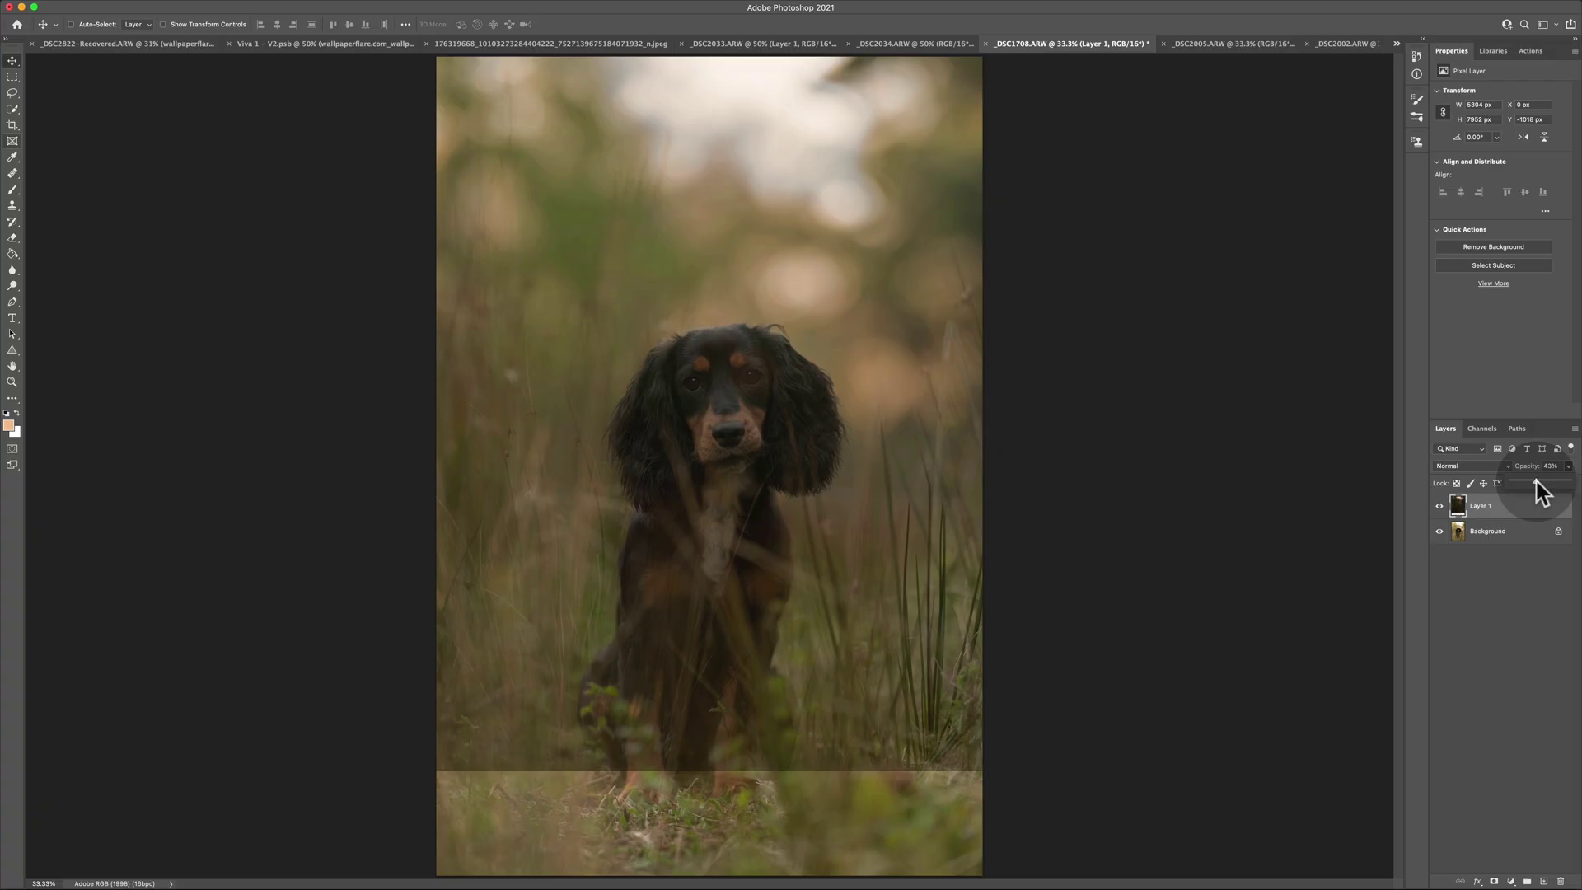
{"action": "left_click", "coordinate": [1532, 504]}
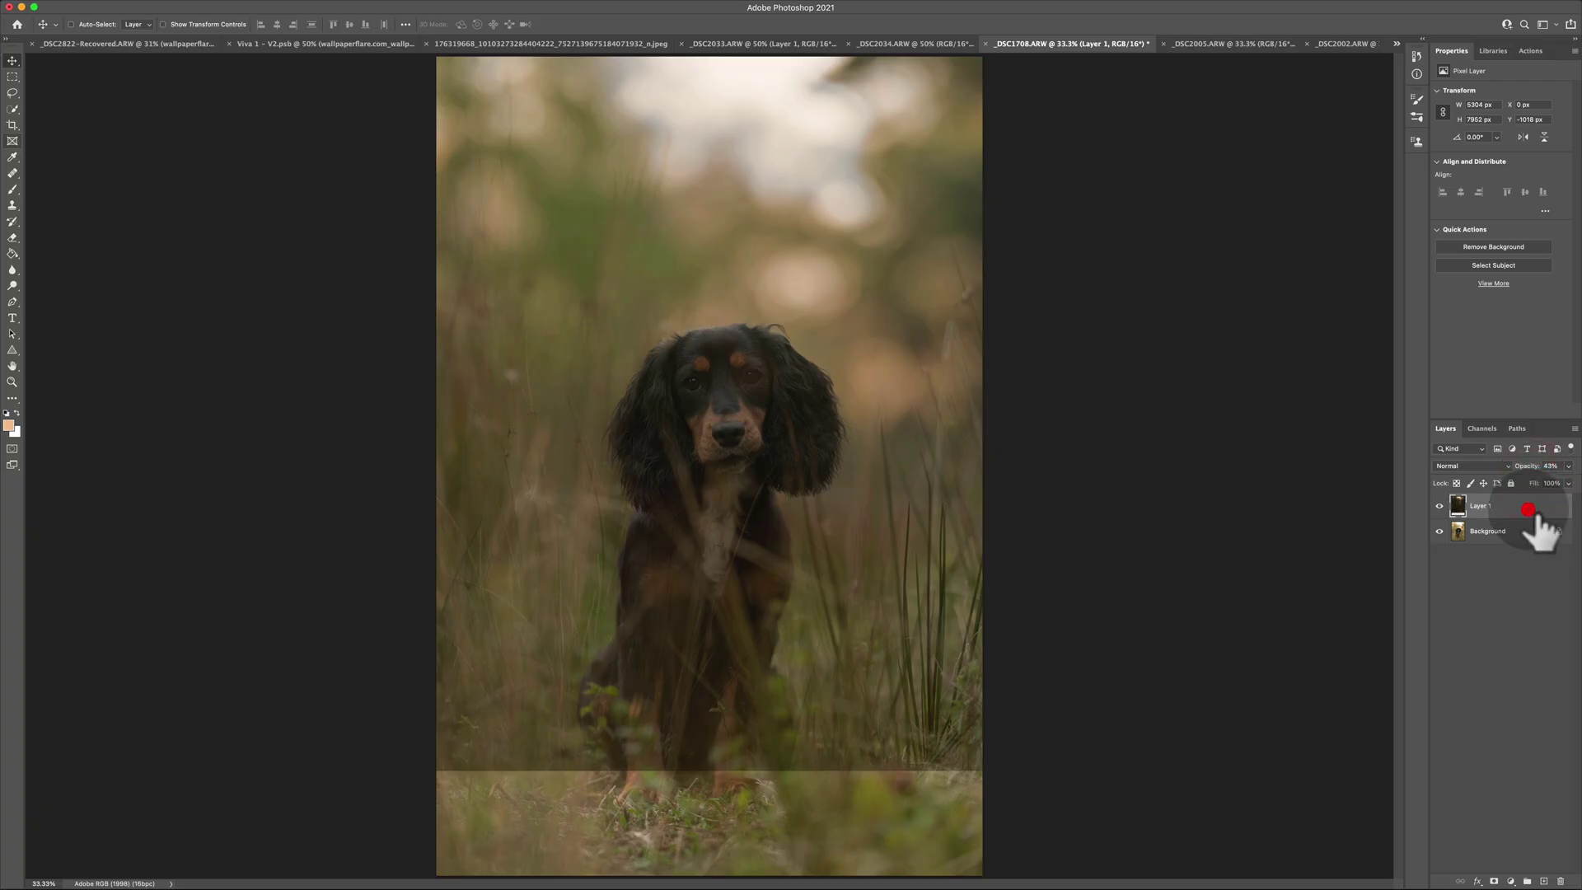
- Scale Layer 1 proportionally to about 117% and reposition it so the dark background covers the whole canvas
{"action": "mouse_move", "coordinate": [831, 204]}
{"action": "left_mouse_down"}
{"action": "mouse_move", "coordinate": [839, 348]}
{"action": "mouse_move", "coordinate": [838, 198]}
{"action": "mouse_move", "coordinate": [831, 219]}
{"action": "mouse_move", "coordinate": [823, 195]}
{"action": "left_mouse_up"}
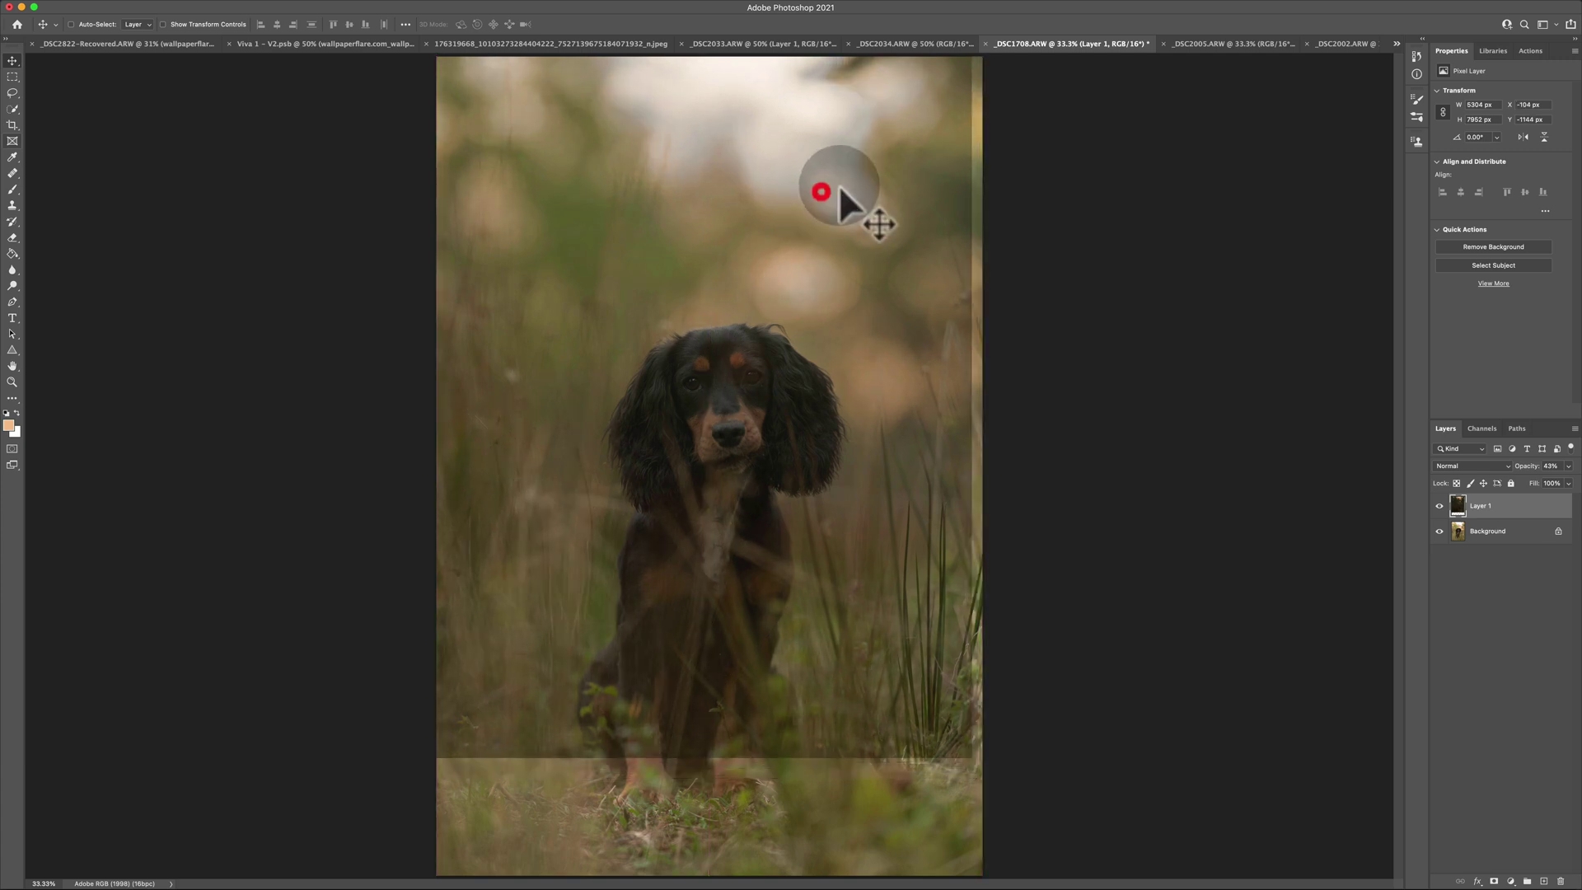
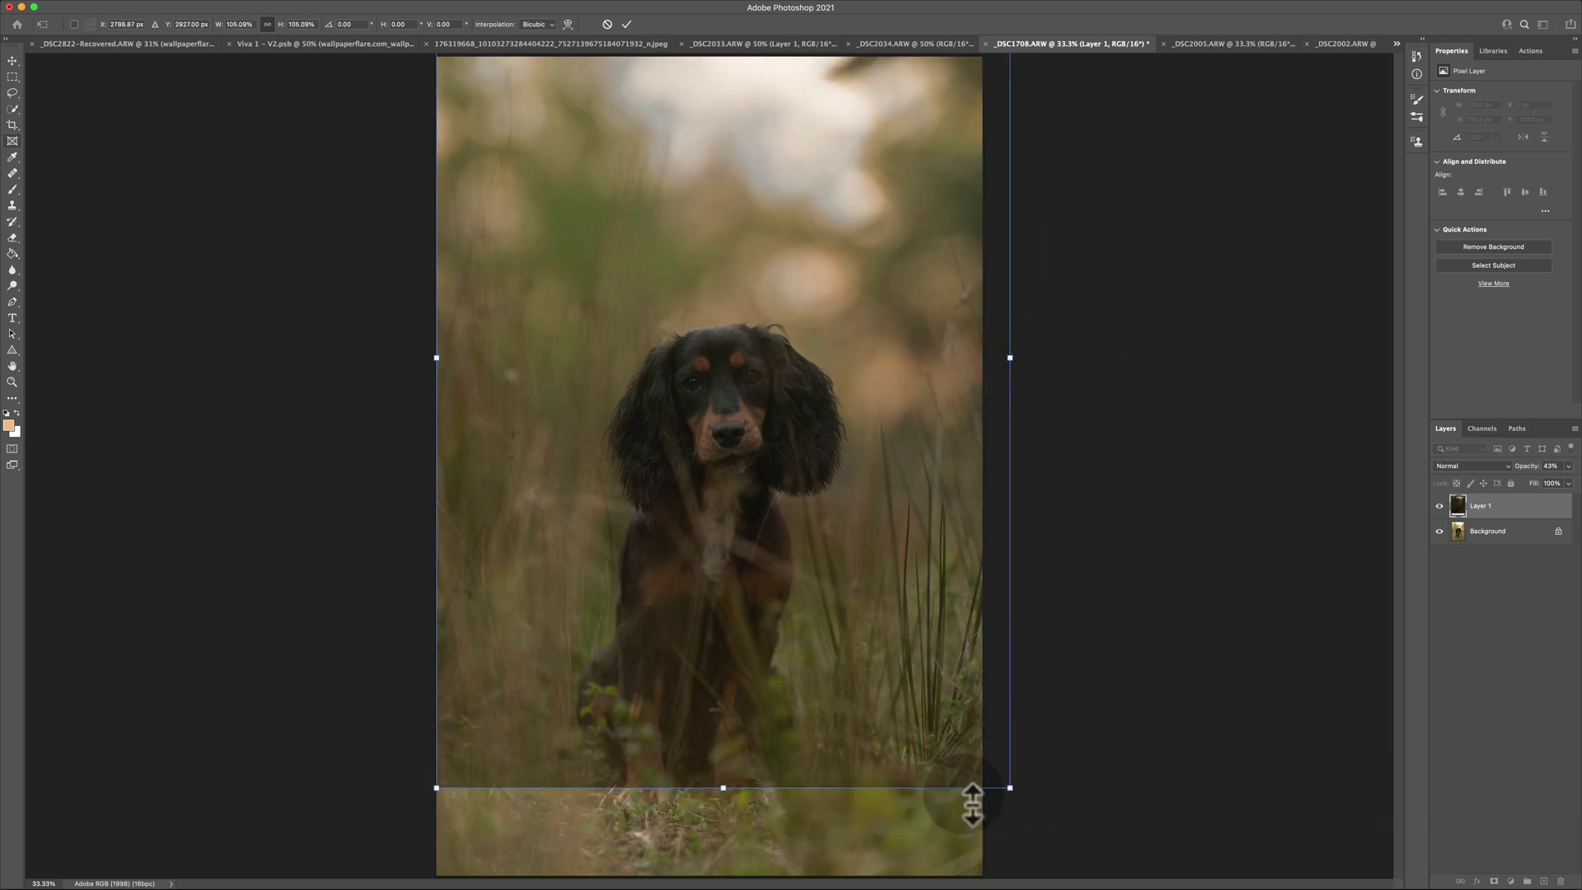
{"action": "left_click", "coordinate": [267, 24]}
{"action": "left_click_drag", "start_coordinate": [1007, 366], "coordinate": [983, 357]}
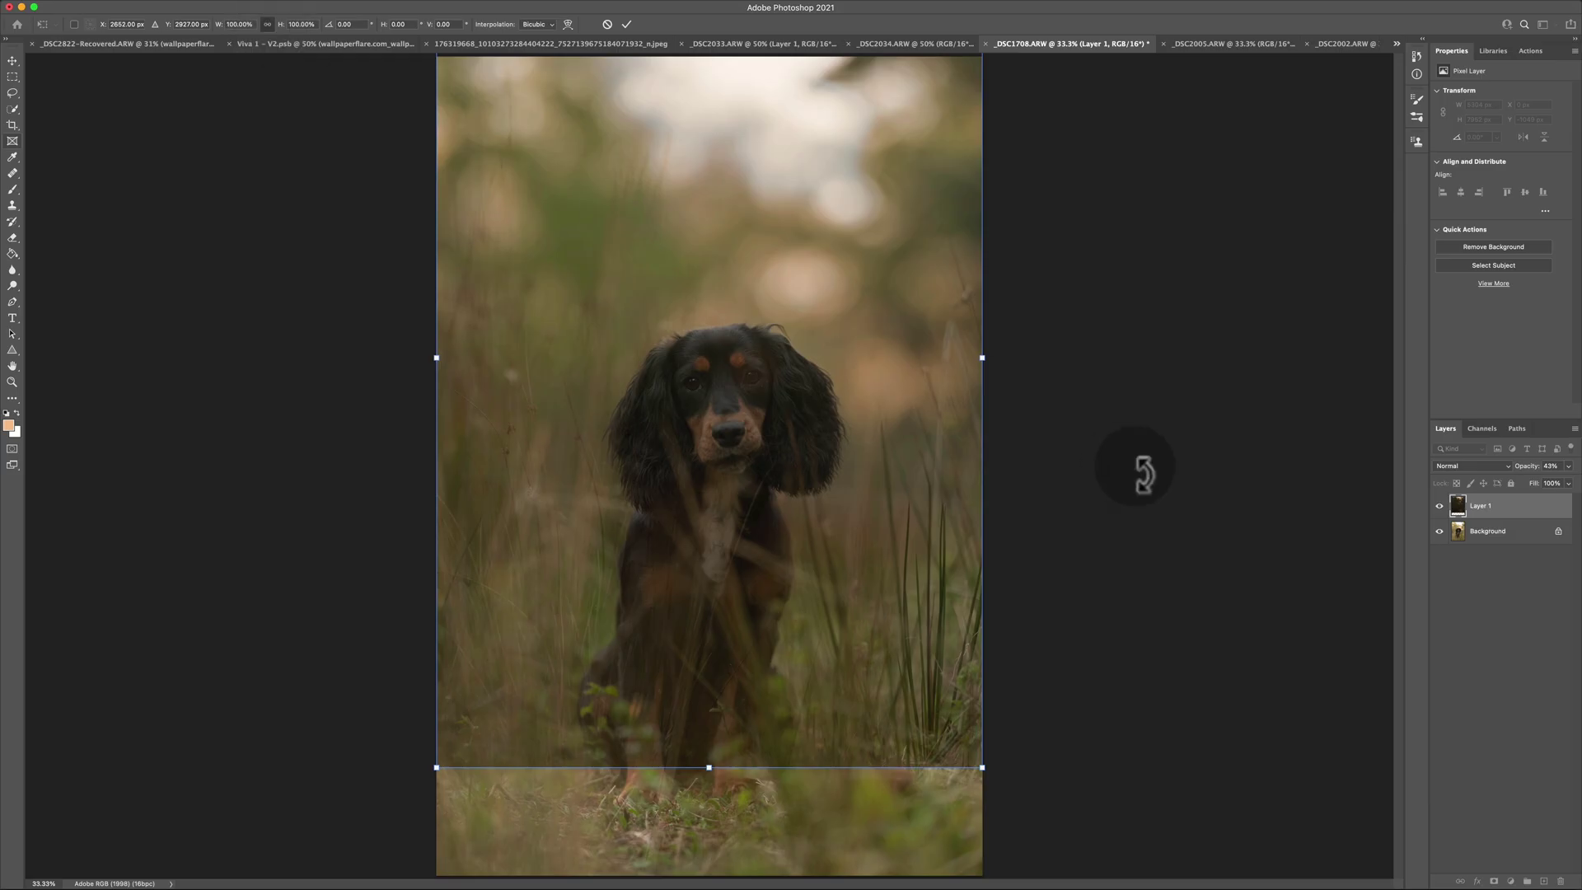
{"action": "left_click_drag", "start_coordinate": [982, 358], "coordinate": [1066, 363]}
{"action": "left_click_drag", "start_coordinate": [901, 237], "coordinate": [857, 265]}
{"action": "left_click_drag", "start_coordinate": [1012, 394], "coordinate": [1041, 388]}
{"action": "mouse_move", "coordinate": [859, 313]}
{"action": "left_mouse_down"}
{"action": "mouse_move", "coordinate": [832, 308]}
{"action": "mouse_move", "coordinate": [846, 336]}
{"action": "left_mouse_up"}
{"action": "left_click_drag", "start_coordinate": [1038, 418], "coordinate": [1011, 407]}
{"action": "left_click_drag", "start_coordinate": [907, 432], "coordinate": [913, 402]}
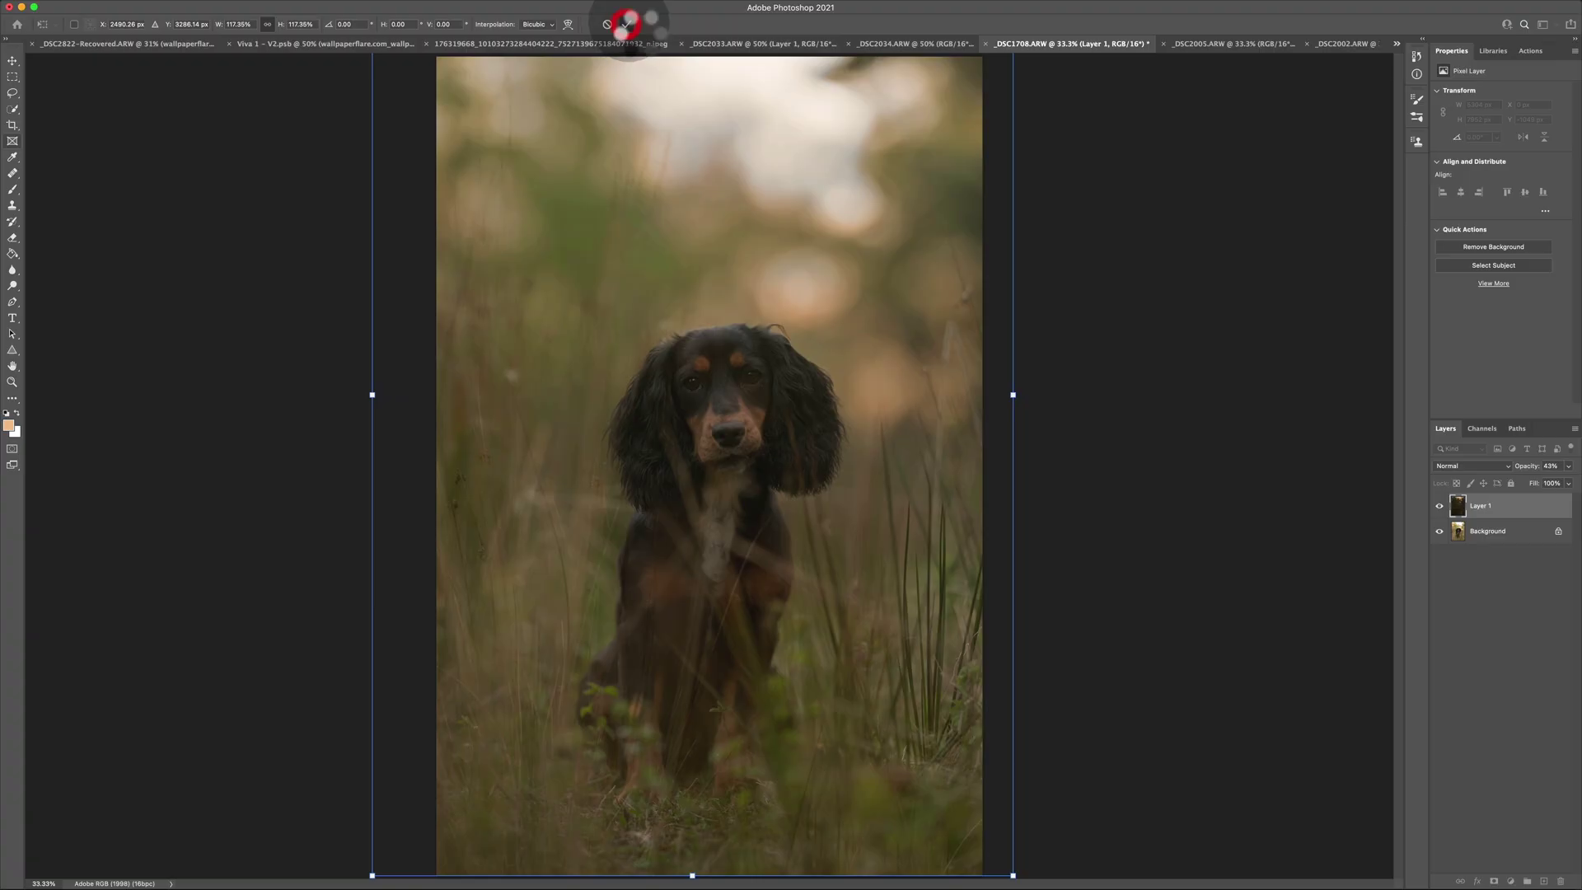
{"action": "left_click", "coordinate": [627, 24]}
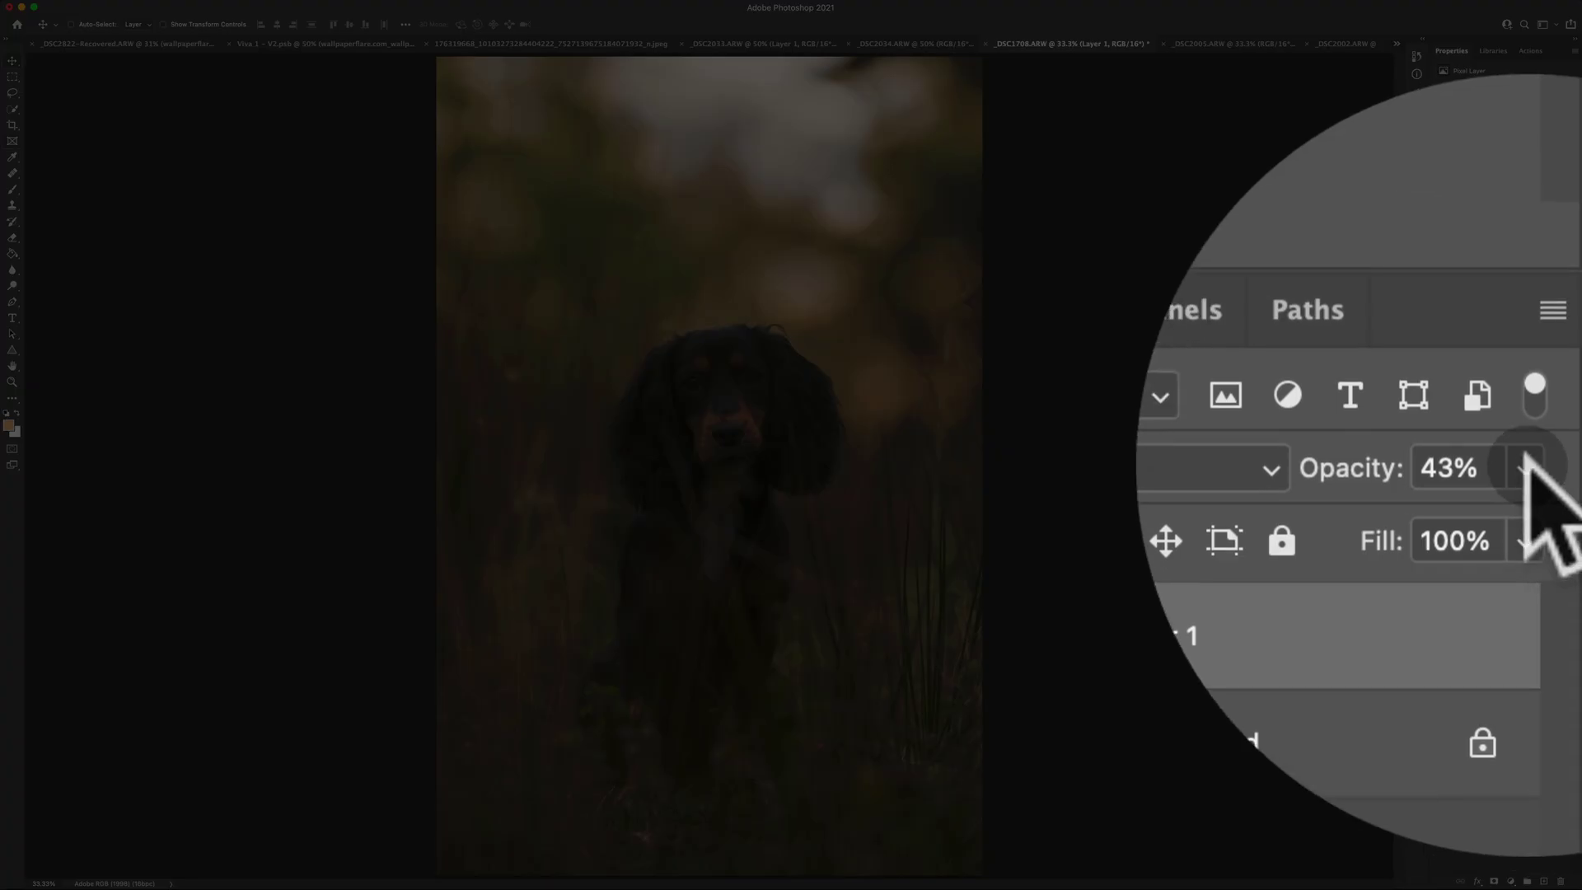
- Set Layer 1's opacity to 100% and deselect the layer
{"action": "left_click", "coordinate": [1564, 469]}
{"action": "left_click_drag", "start_coordinate": [1540, 481], "coordinate": [1573, 483]}
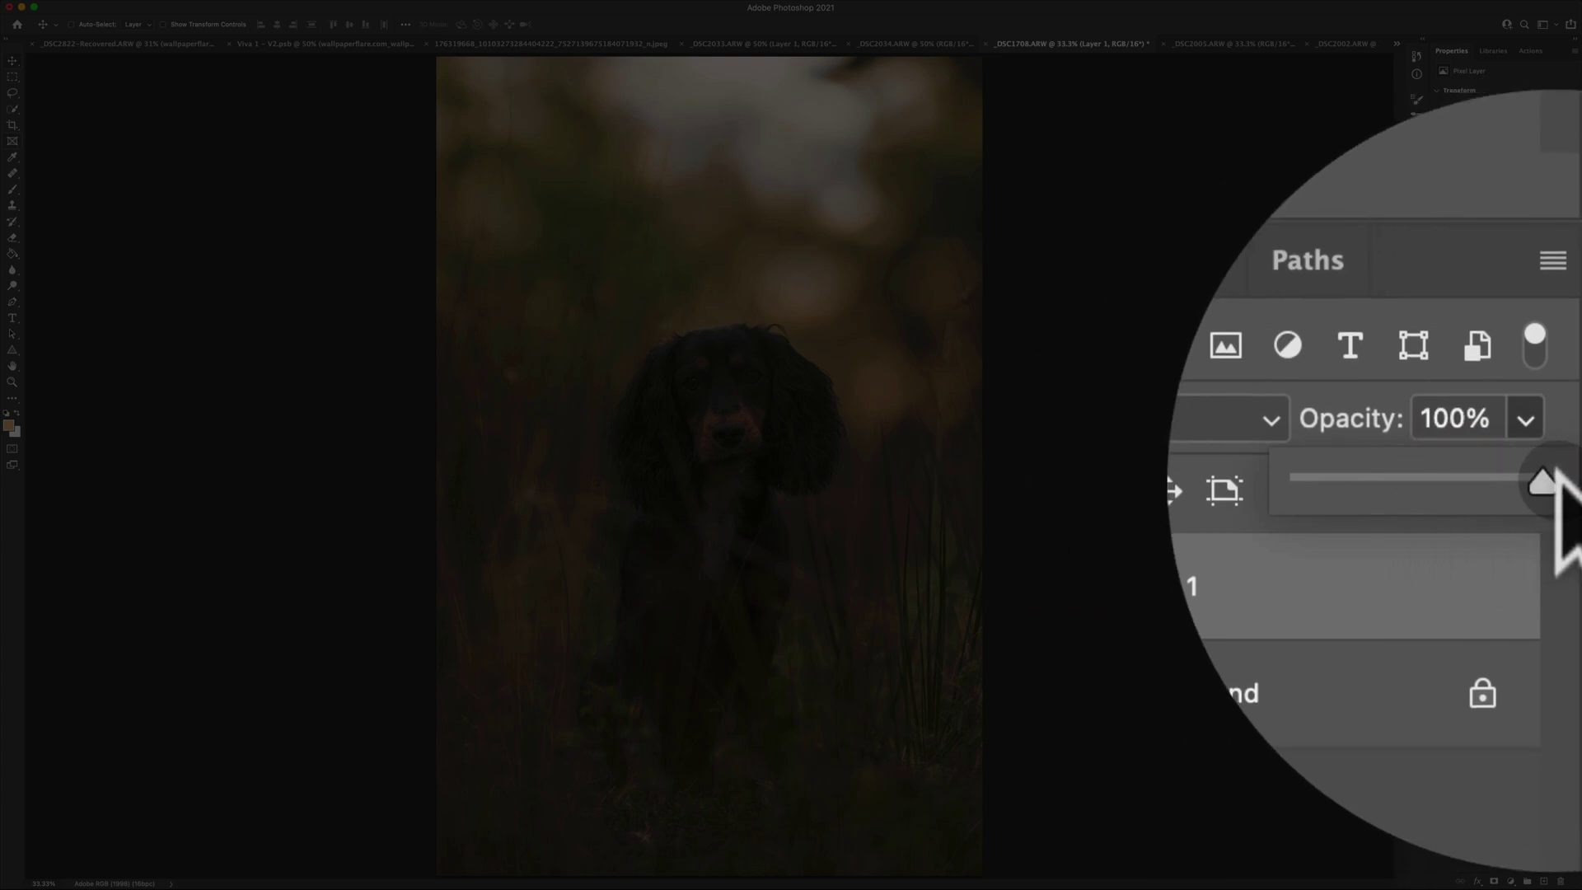
{"action": "left_click", "coordinate": [1498, 622]}
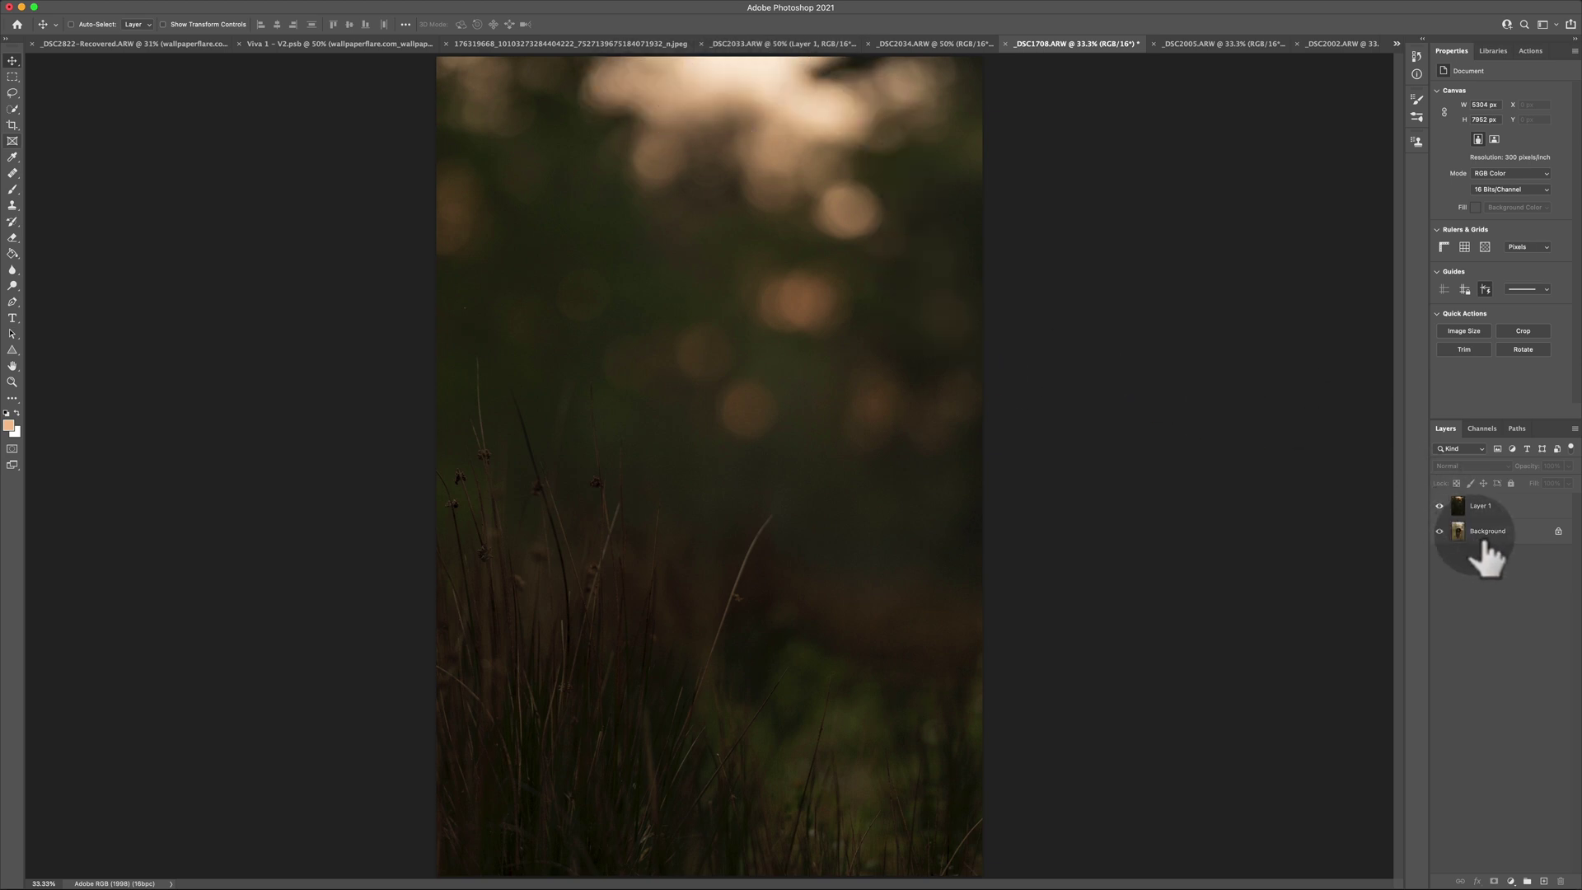
- Compare the dog portrait with and without the dark background by toggling Layer 1's visibility, leaving Layer 1 hidden
{"action": "left_click", "coordinate": [1440, 505]}
{"action": "left_click", "coordinate": [1440, 505]}
{"action": "left_click", "coordinate": [1440, 505]}
{"action": "left_click", "coordinate": [1439, 505]}
{"action": "left_click", "coordinate": [1440, 506]}
{"action": "left_click", "coordinate": [1439, 505]}
{"action": "left_click", "coordinate": [1440, 505]}
{"action": "left_click", "coordinate": [1439, 505]}
{"action": "left_click", "coordinate": [1439, 505]}
{"action": "left_click", "coordinate": [1439, 505]}
{"action": "left_click", "coordinate": [1439, 505]}
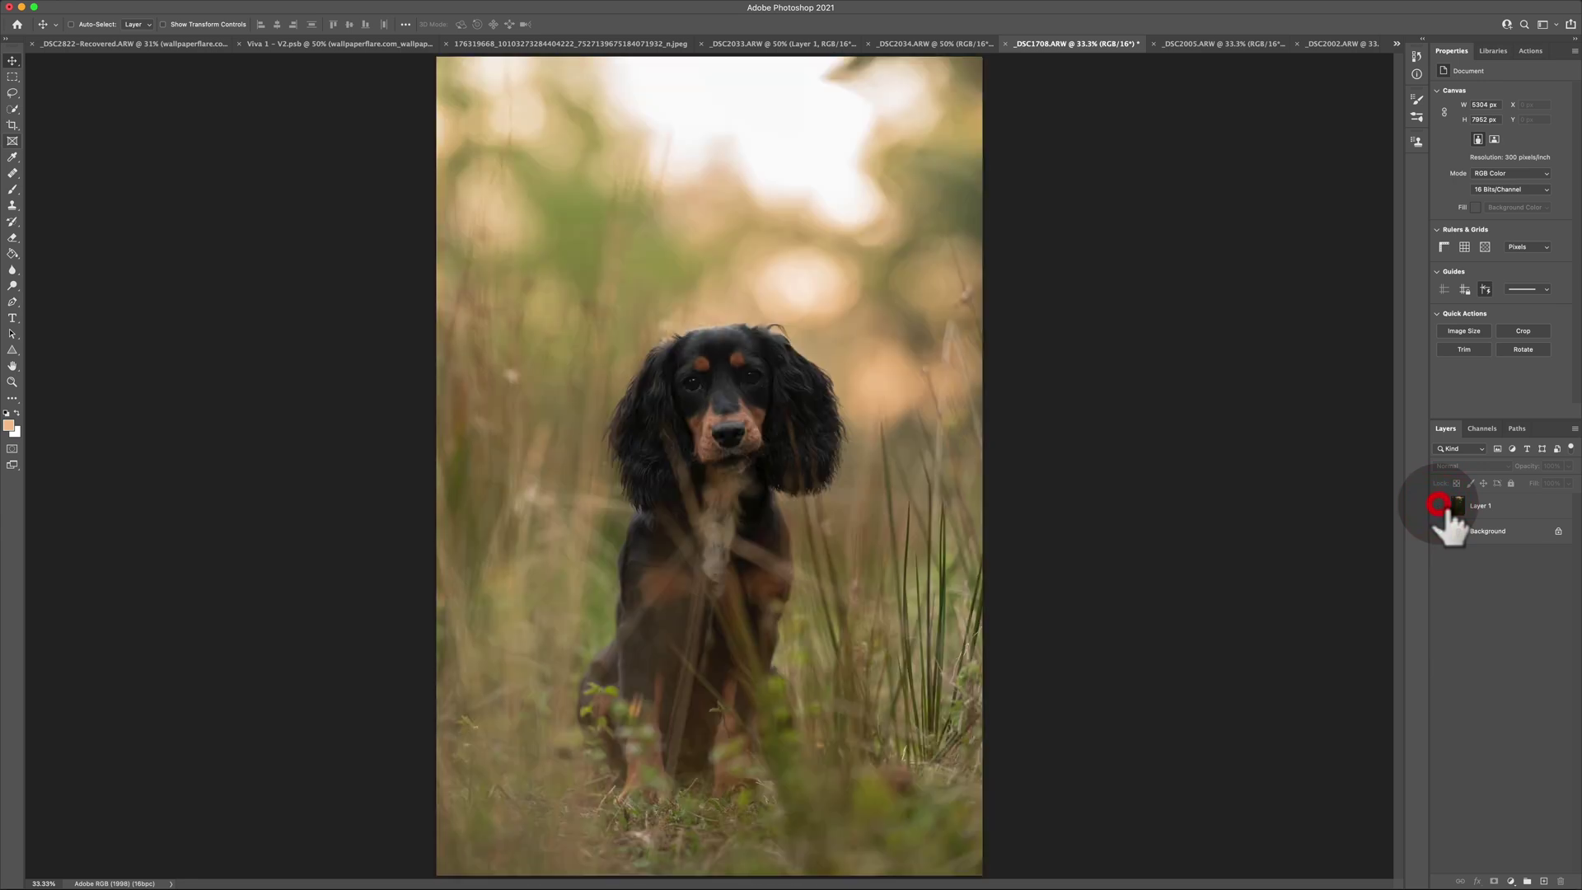
- Select the dog on the Background layer with the automatic Subject selection
{"action": "left_click", "coordinate": [1526, 534]}
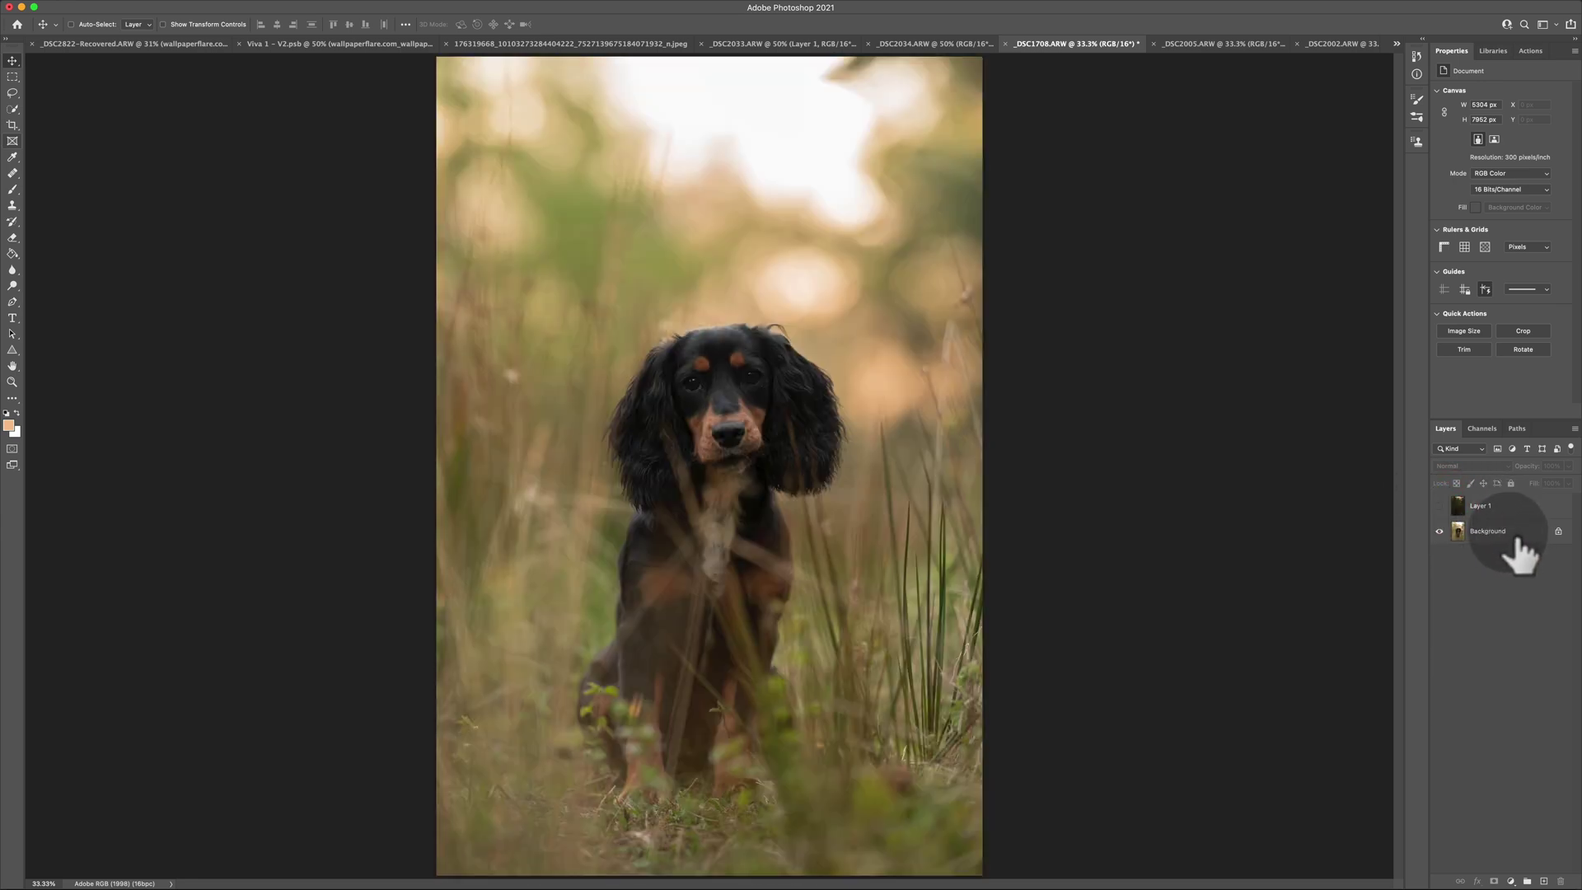
{"action": "left_click", "coordinate": [1523, 534]}
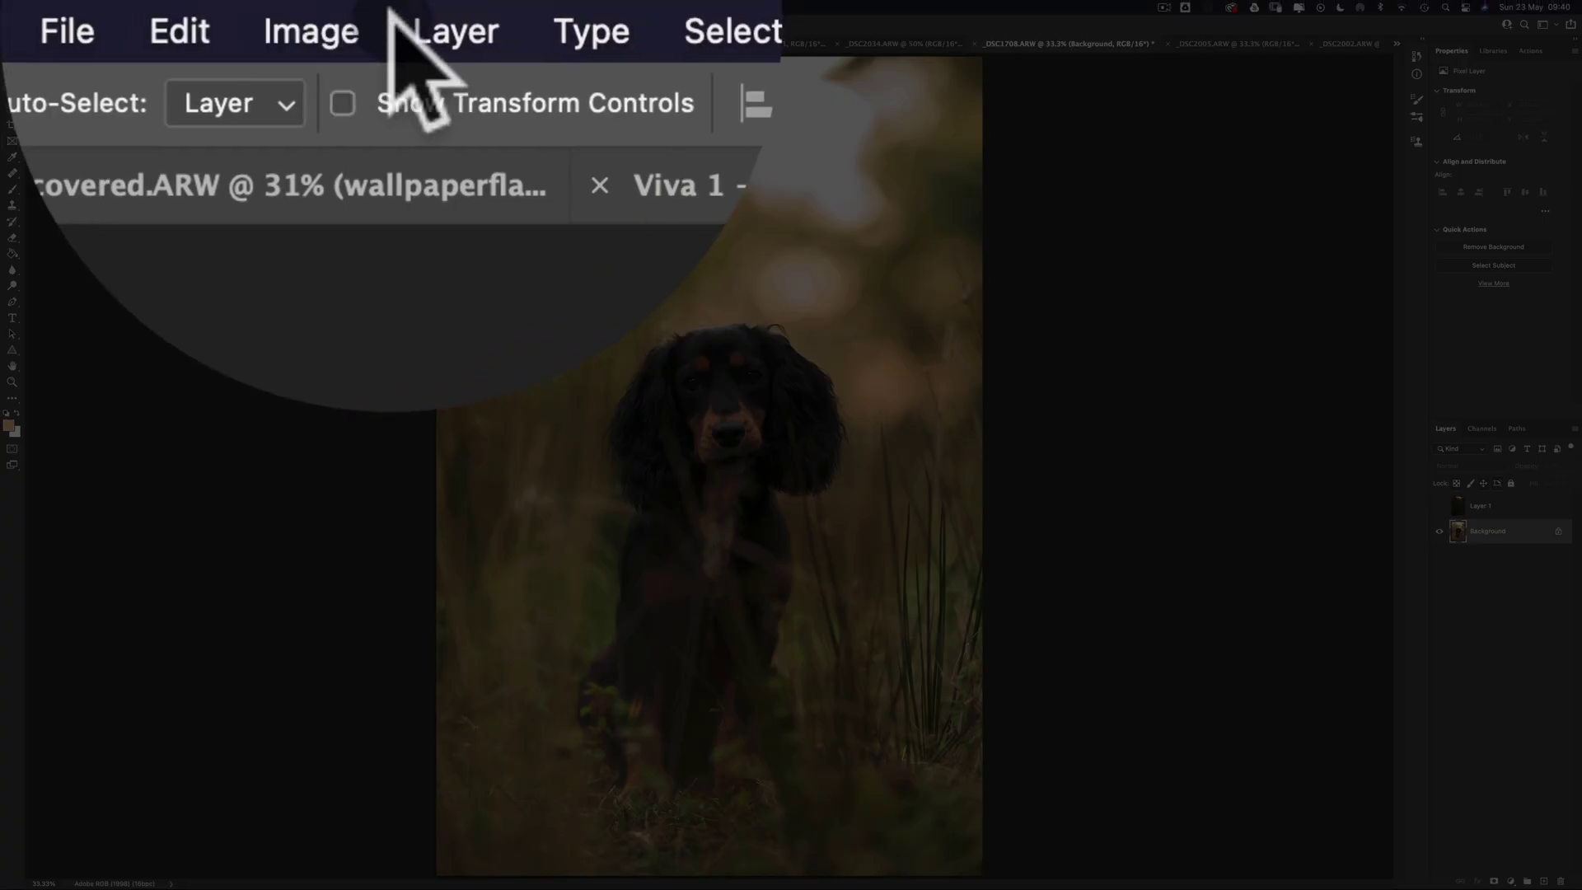
{"action": "left_click", "coordinate": [252, 7]}
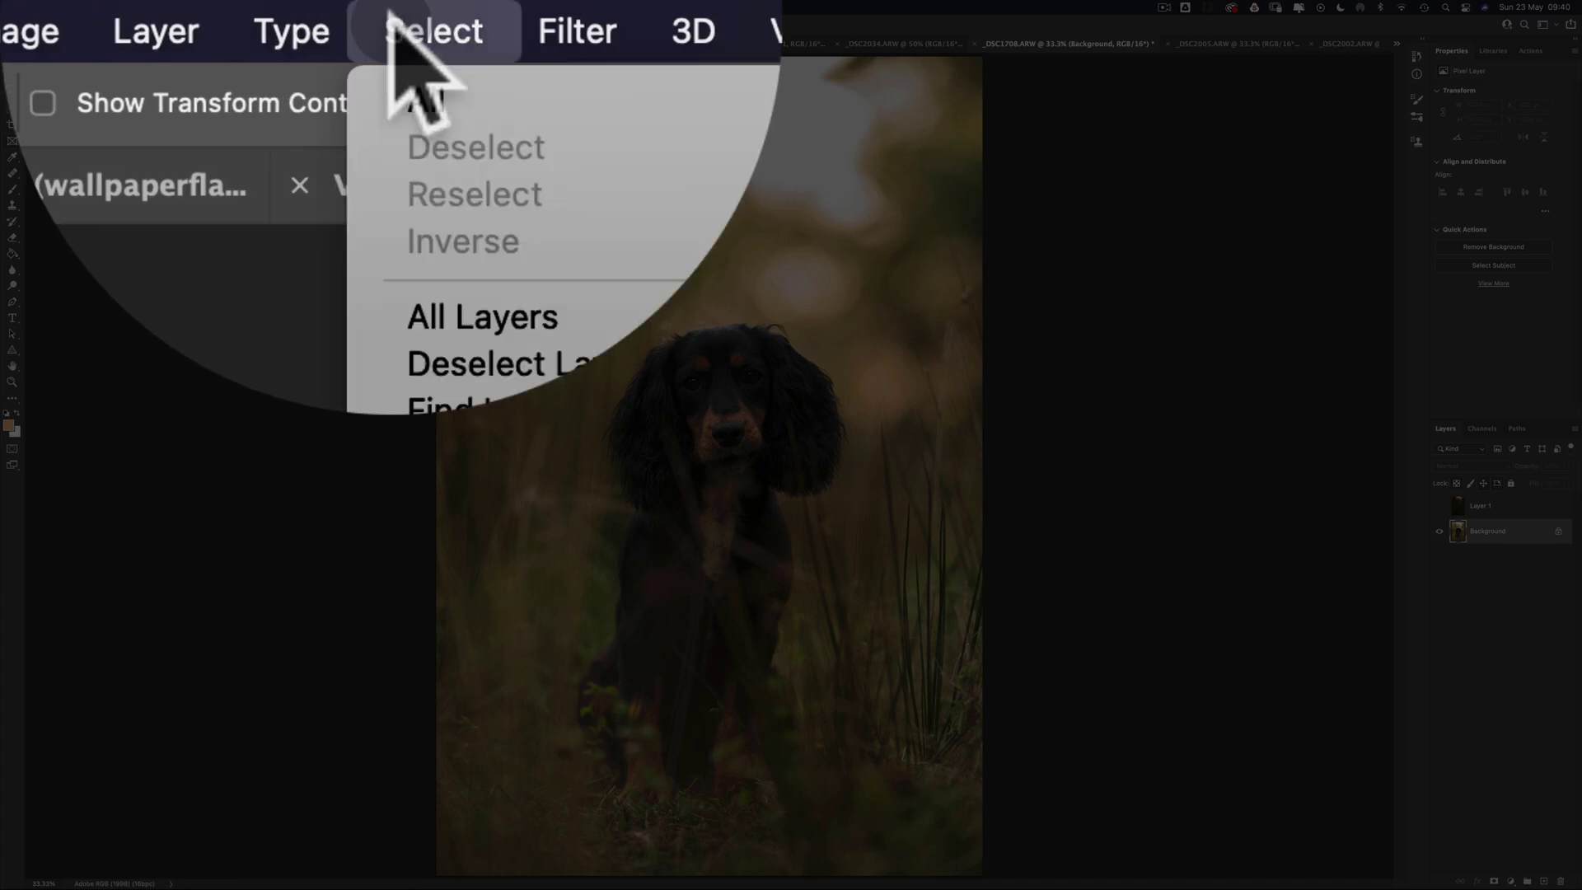
{"action": "left_click", "coordinate": [264, 155]}
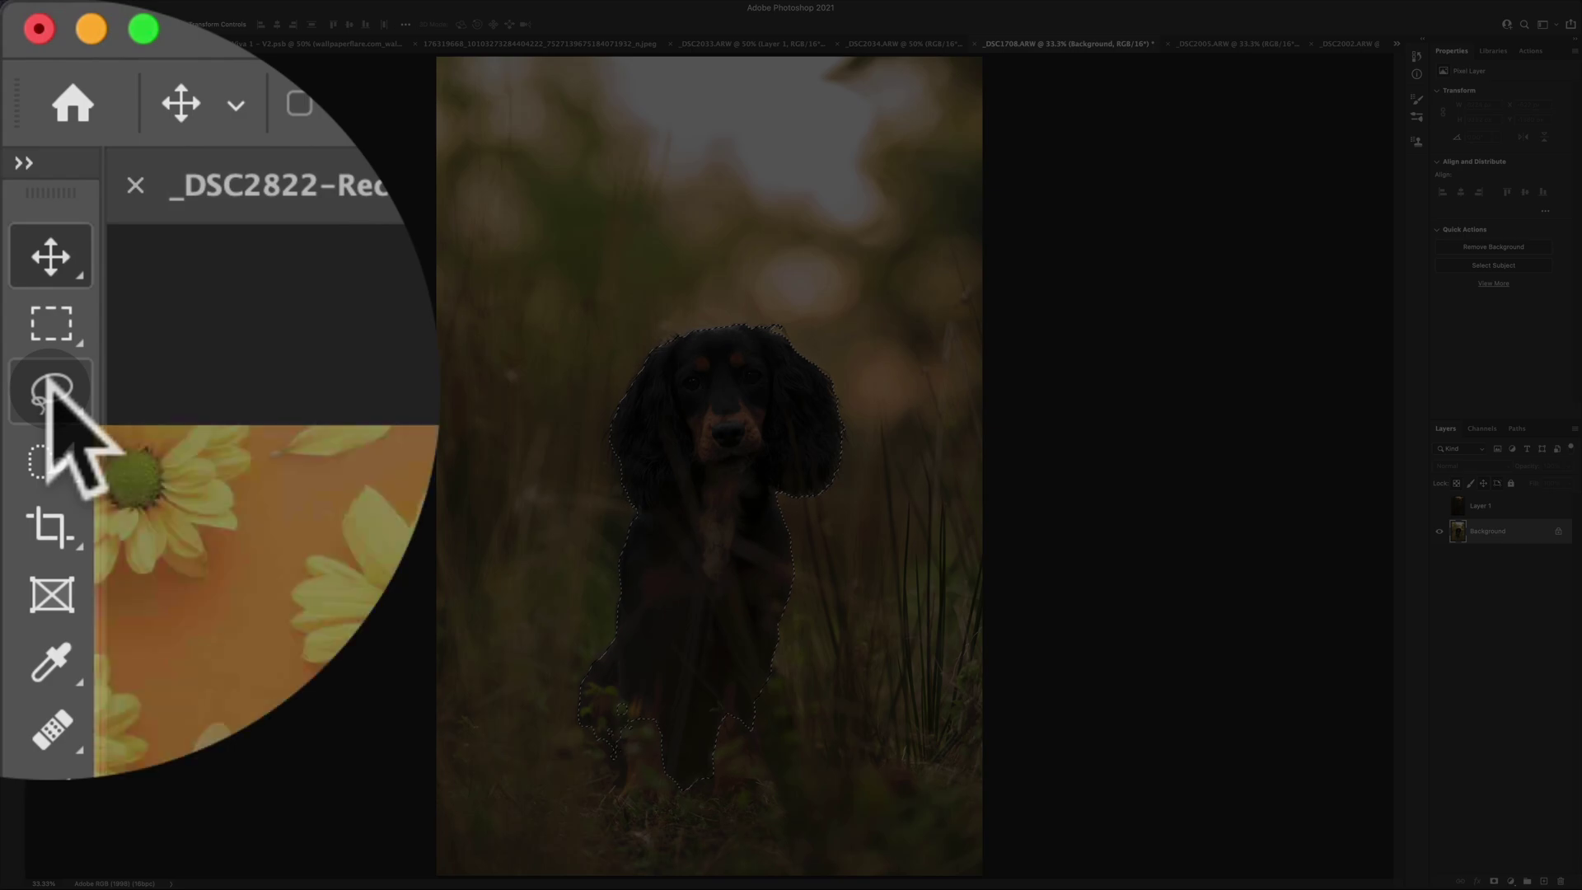
- Add the dog's missing lower legs and paws to the selection with the Lasso tool
{"action": "left_click", "coordinate": [12, 92]}
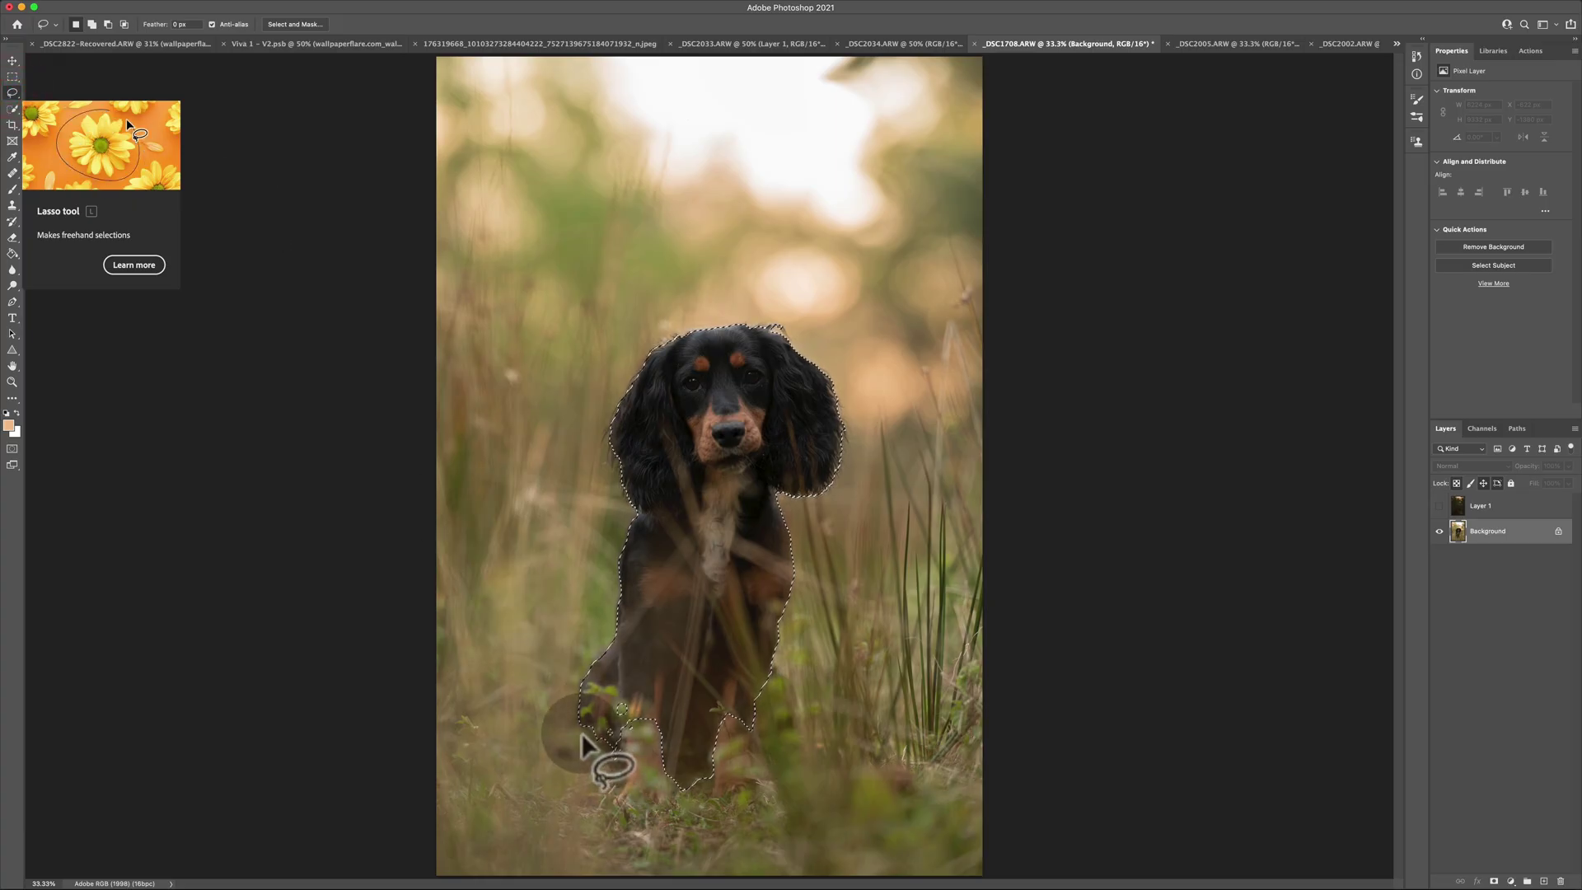
{"action": "key", "text": "shift"}
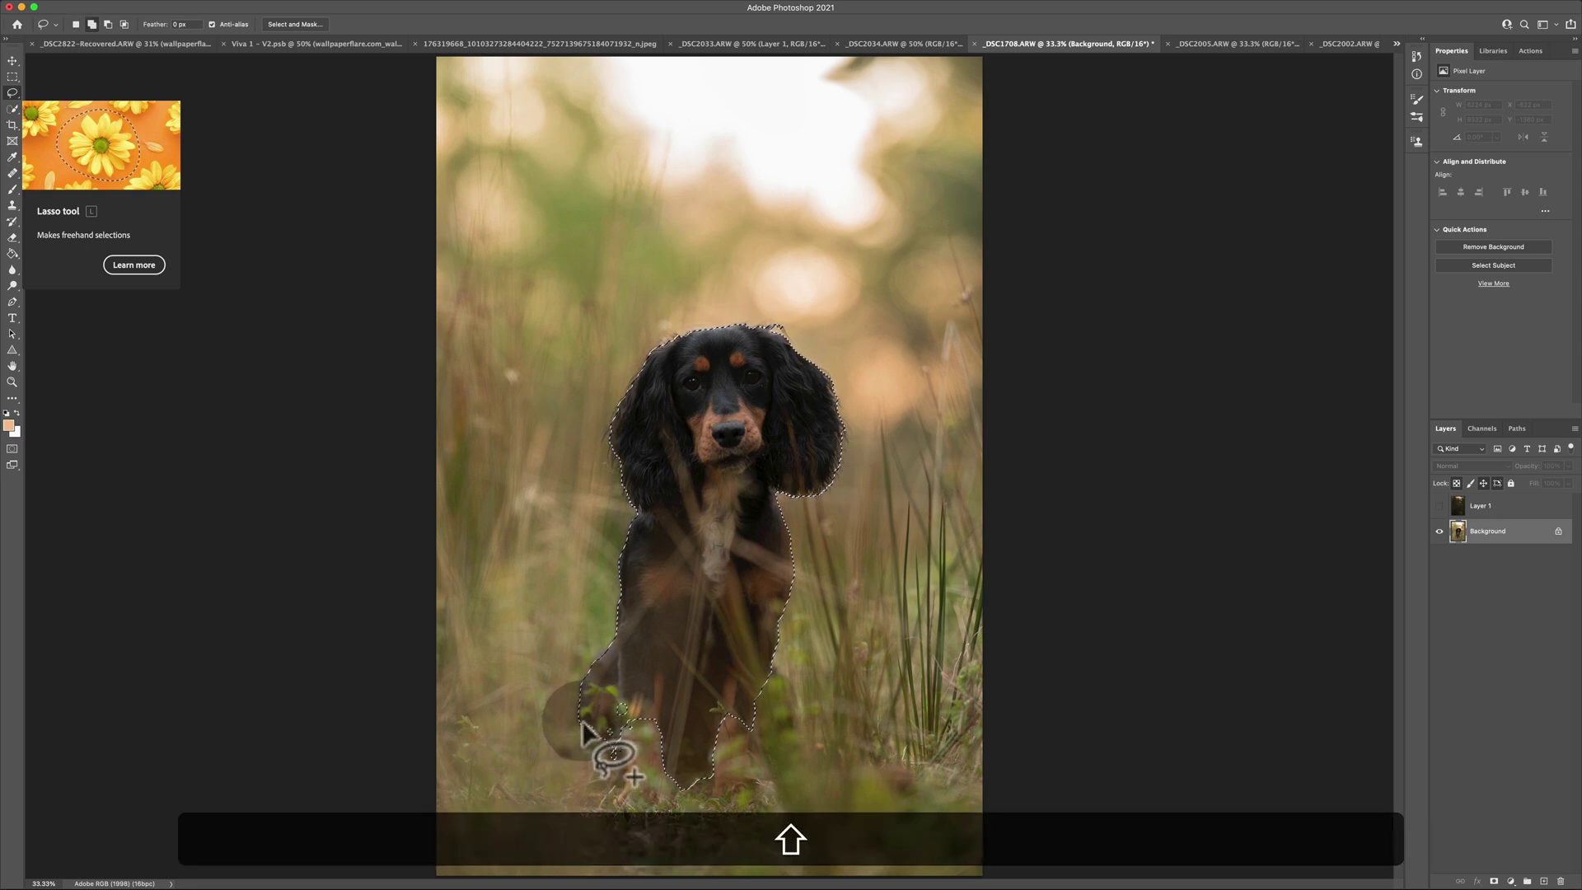
{"action": "mouse_move", "coordinate": [581, 741]}
{"action": "left_mouse_down"}
{"action": "mouse_move", "coordinate": [592, 791]}
{"action": "mouse_move", "coordinate": [631, 808]}
{"action": "mouse_move", "coordinate": [754, 798]}
{"action": "mouse_move", "coordinate": [776, 779]}
{"action": "mouse_move", "coordinate": [768, 724]}
{"action": "mouse_move", "coordinate": [746, 746]}
{"action": "left_mouse_up"}
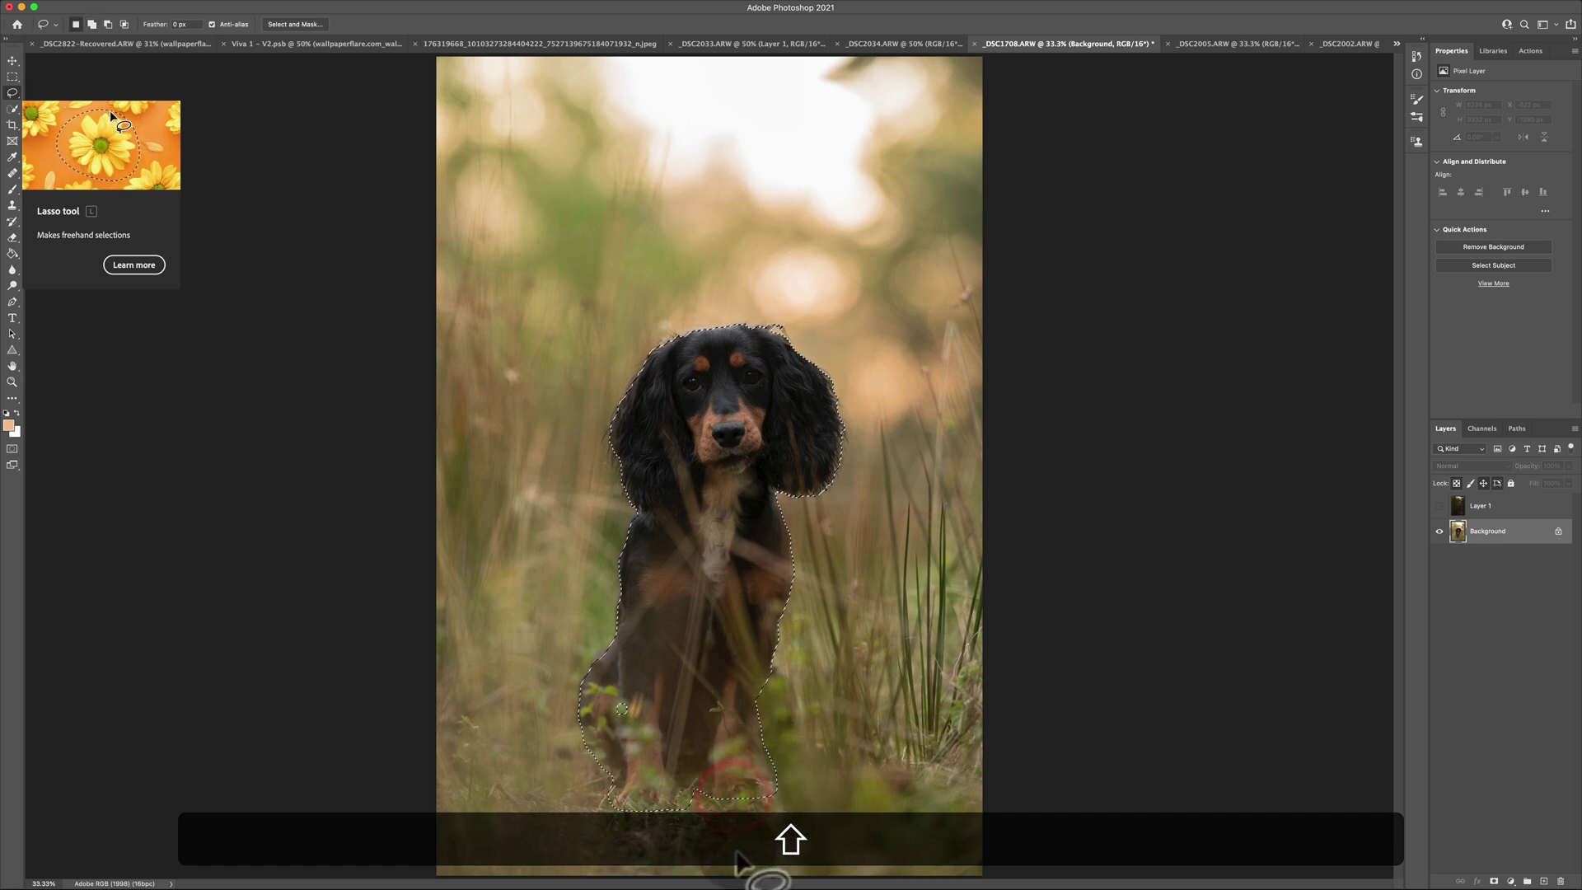
{"action": "left_click", "coordinate": [610, 671], "text": "shift"}
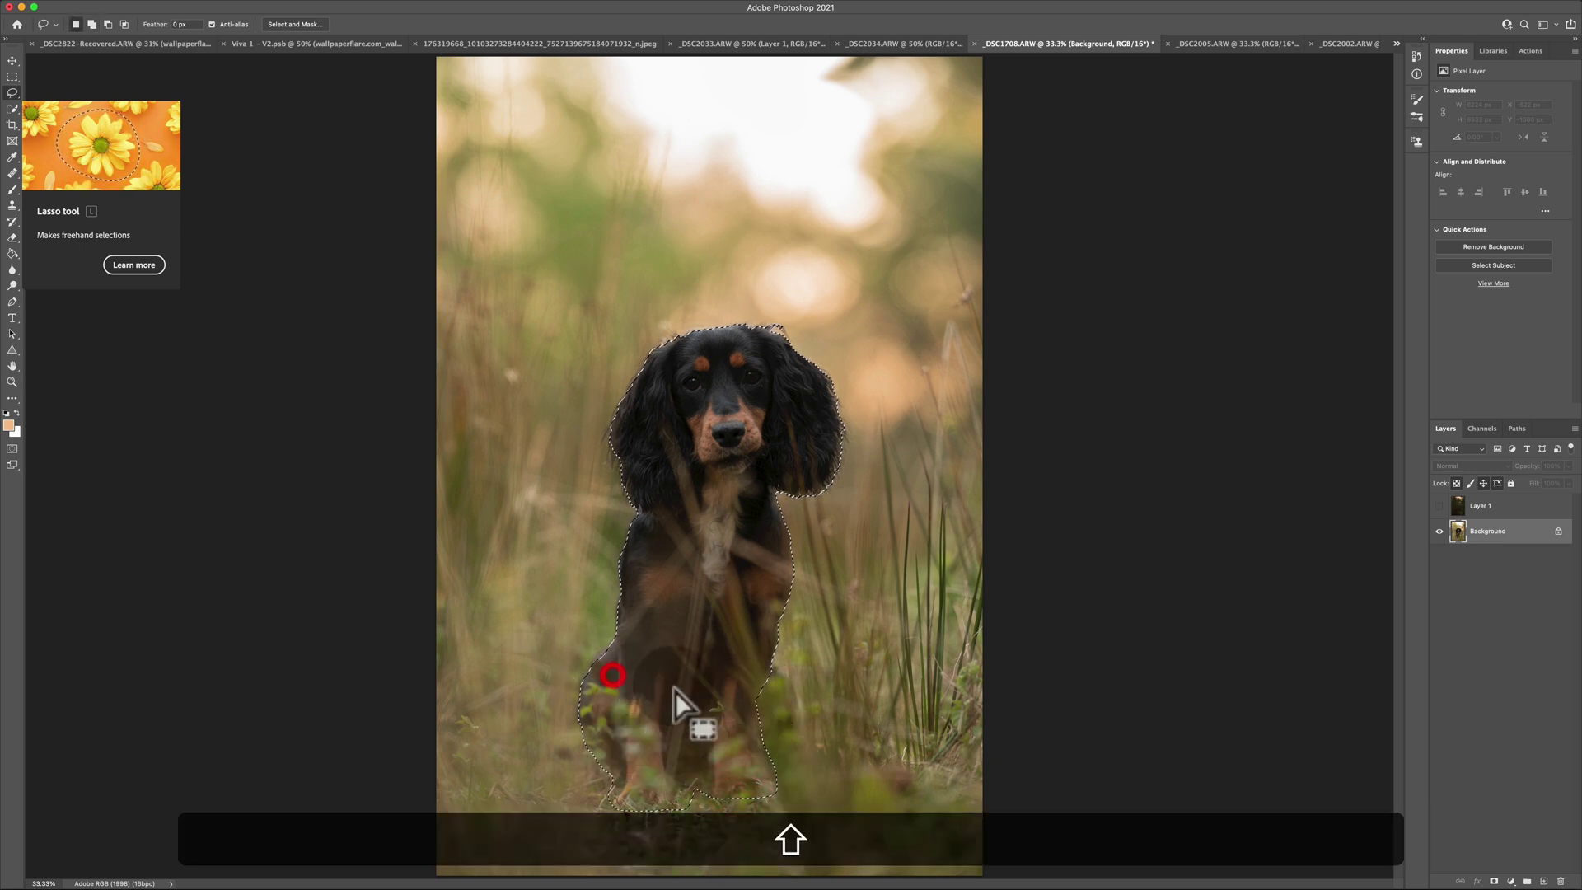
{"action": "left_click_drag", "start_coordinate": [759, 311], "coordinate": [775, 330]}
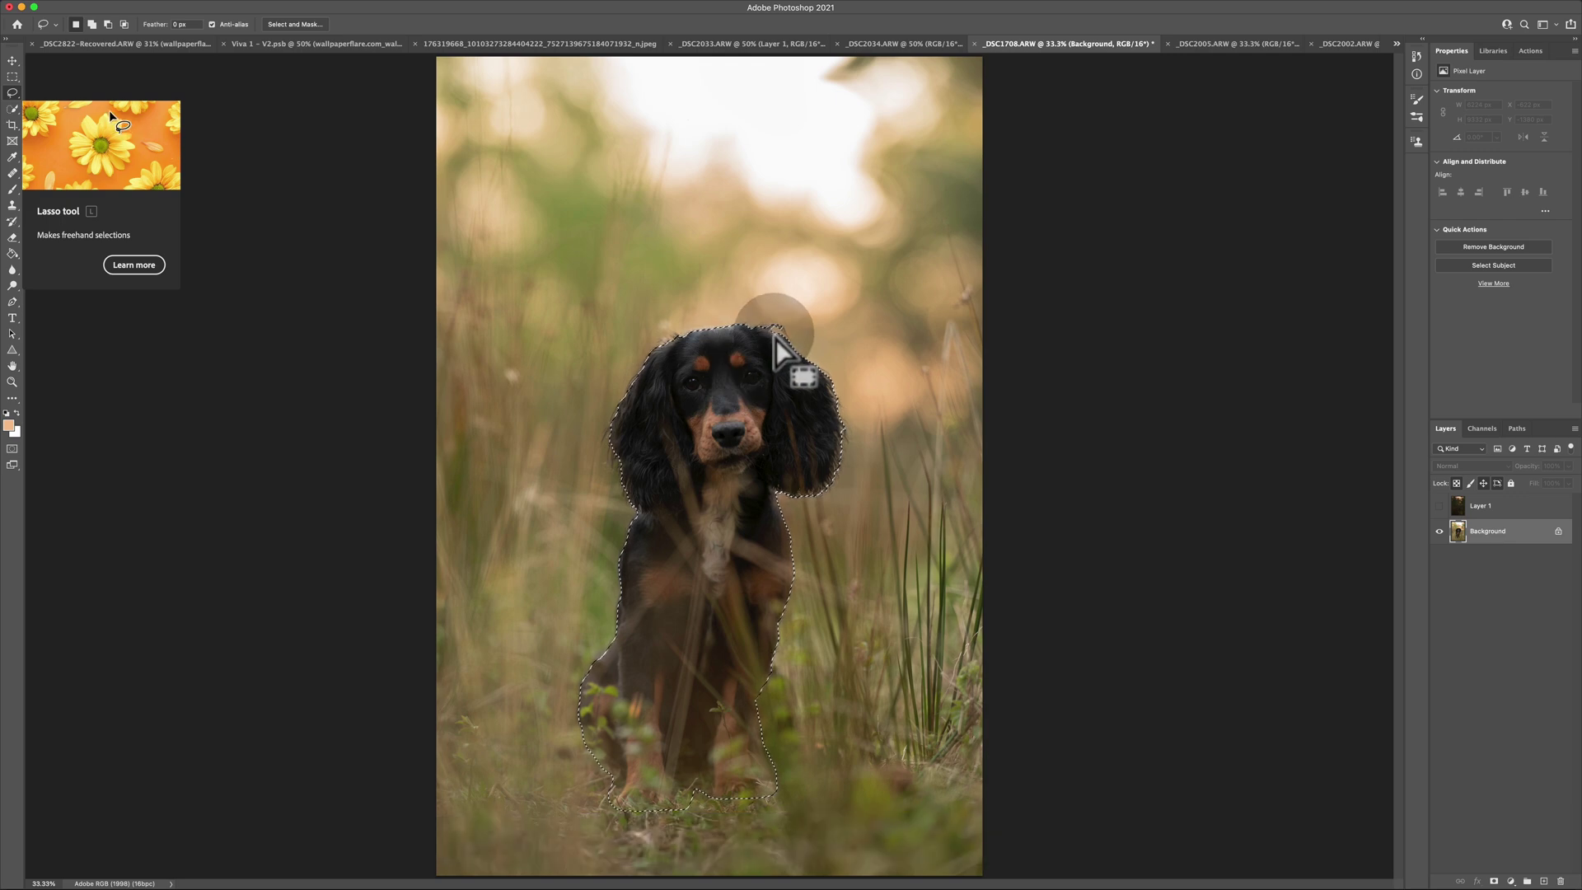
- Refine the edges of the dog selection in Select and Mask and output it as a layer mask on the dog layer
{"action": "left_click", "coordinate": [305, 18]}
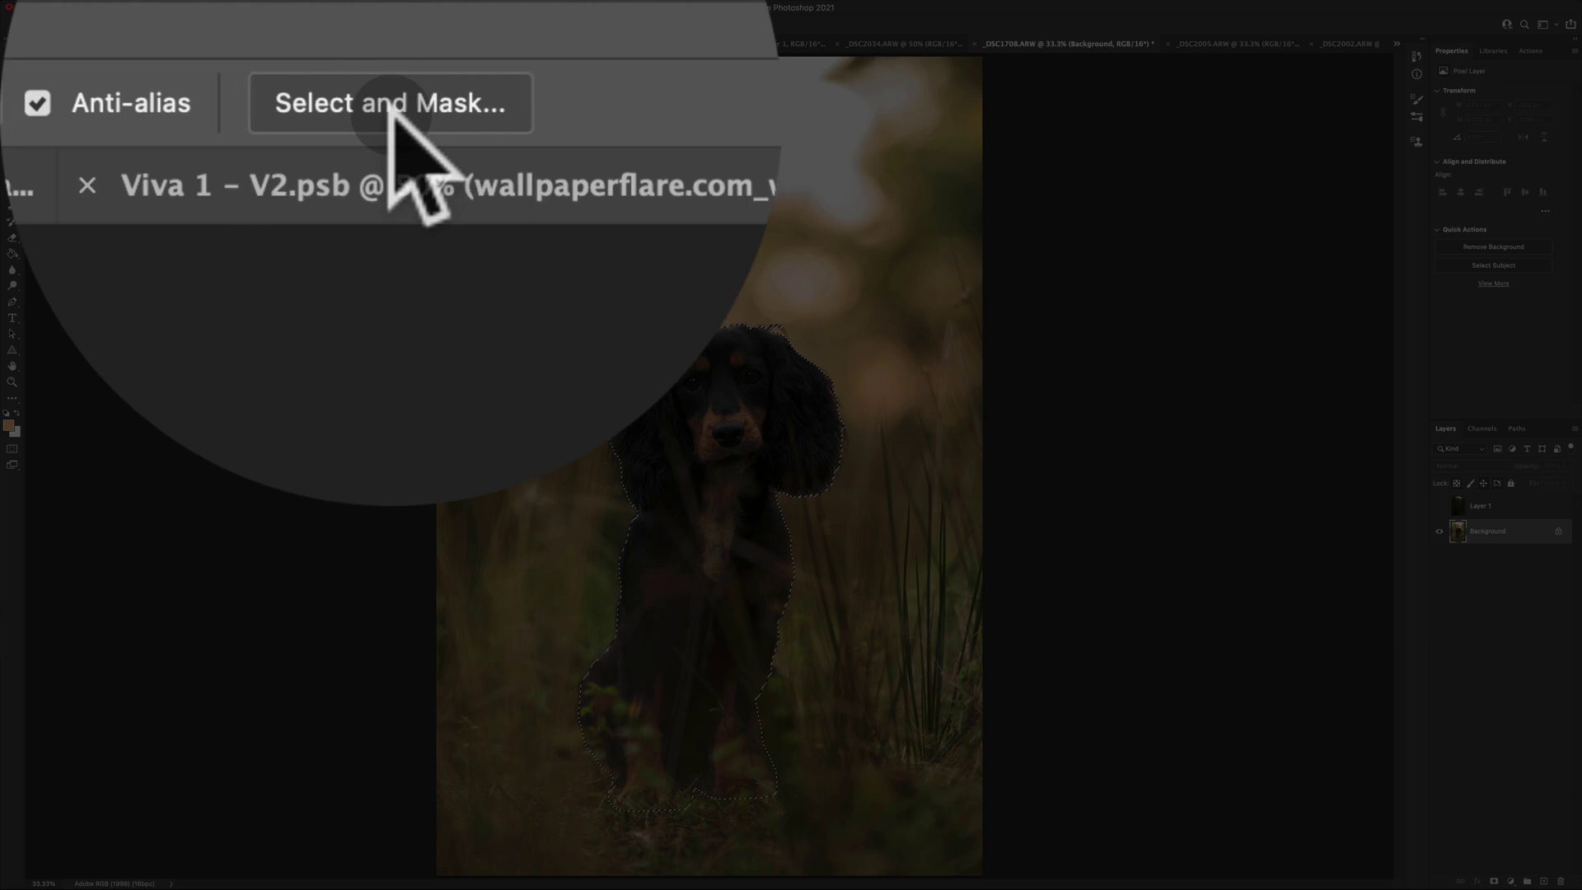
{"action": "left_click", "coordinate": [276, 5]}
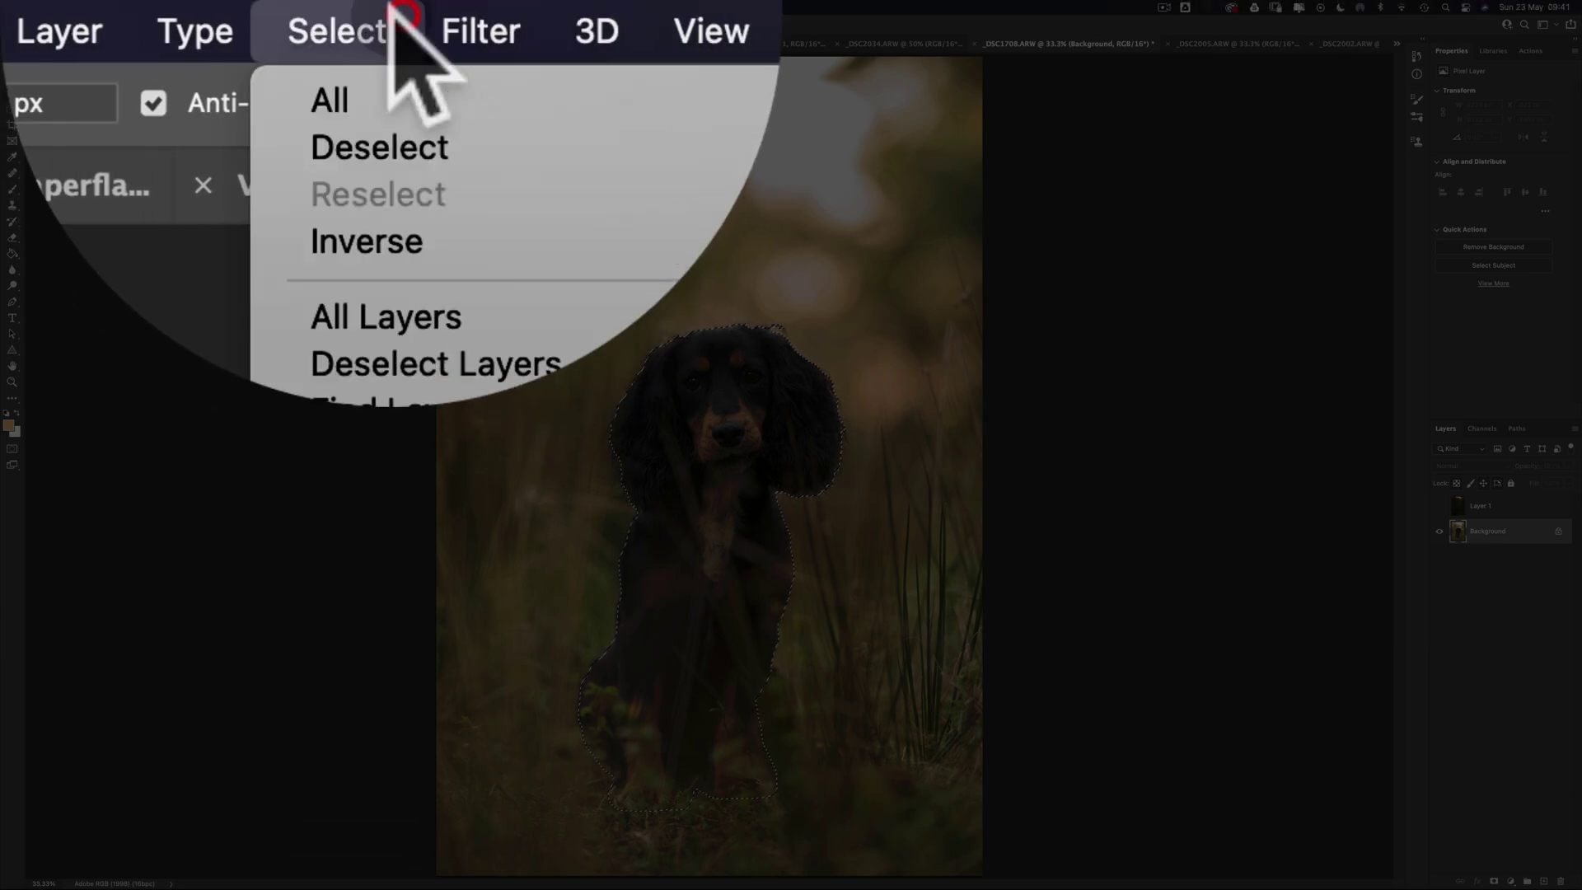
{"action": "left_click", "coordinate": [284, 179]}
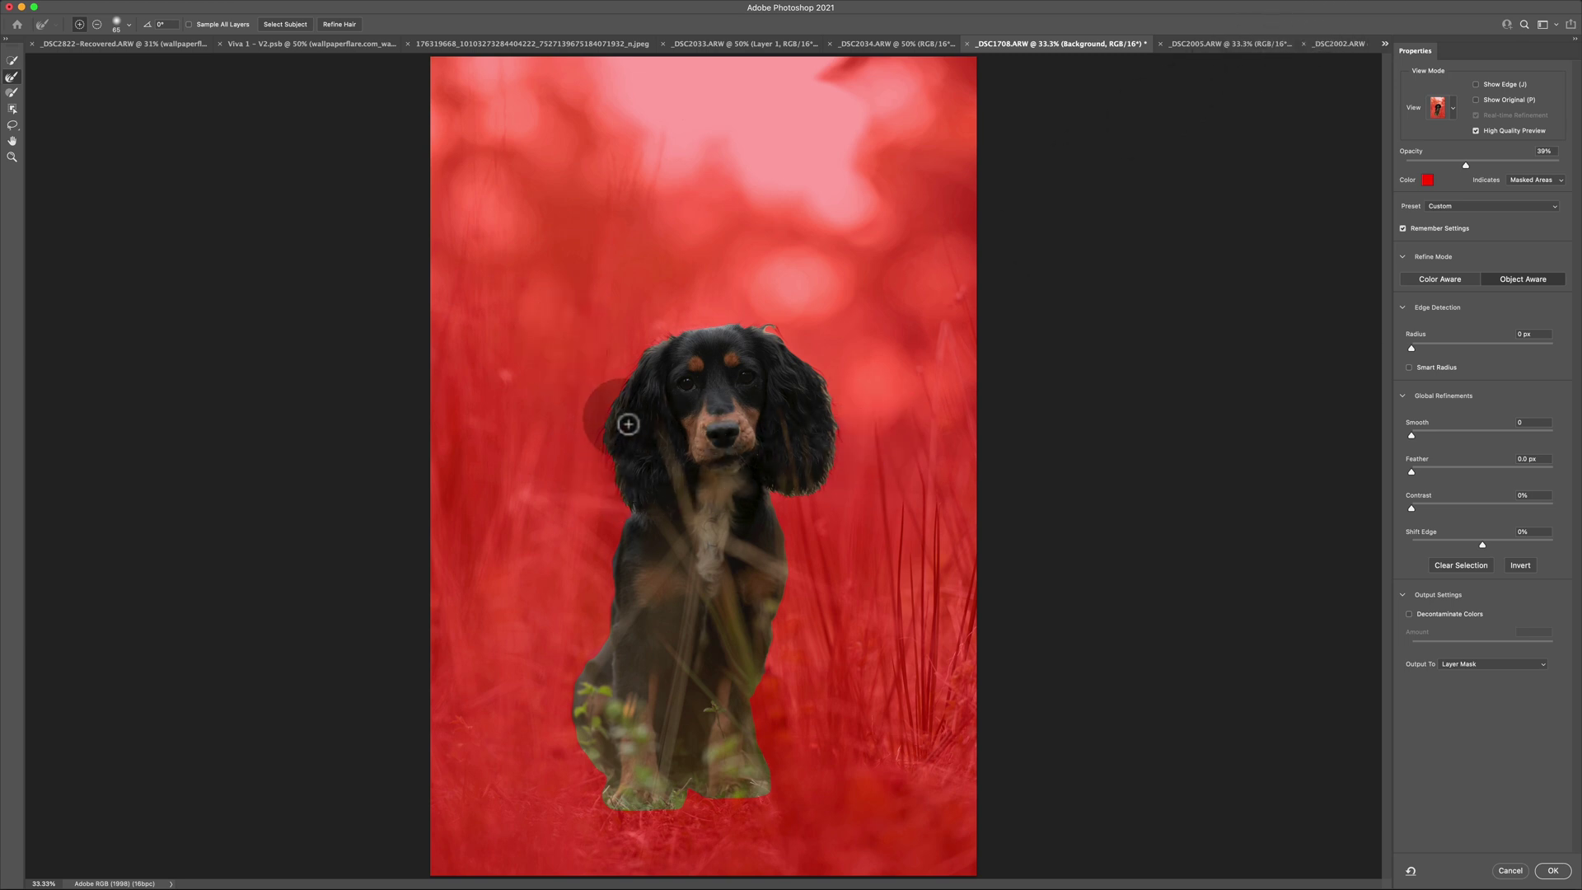
{"action": "scroll", "coordinate": [625, 422], "scroll_direction": "up", "scroll_amount": 5}
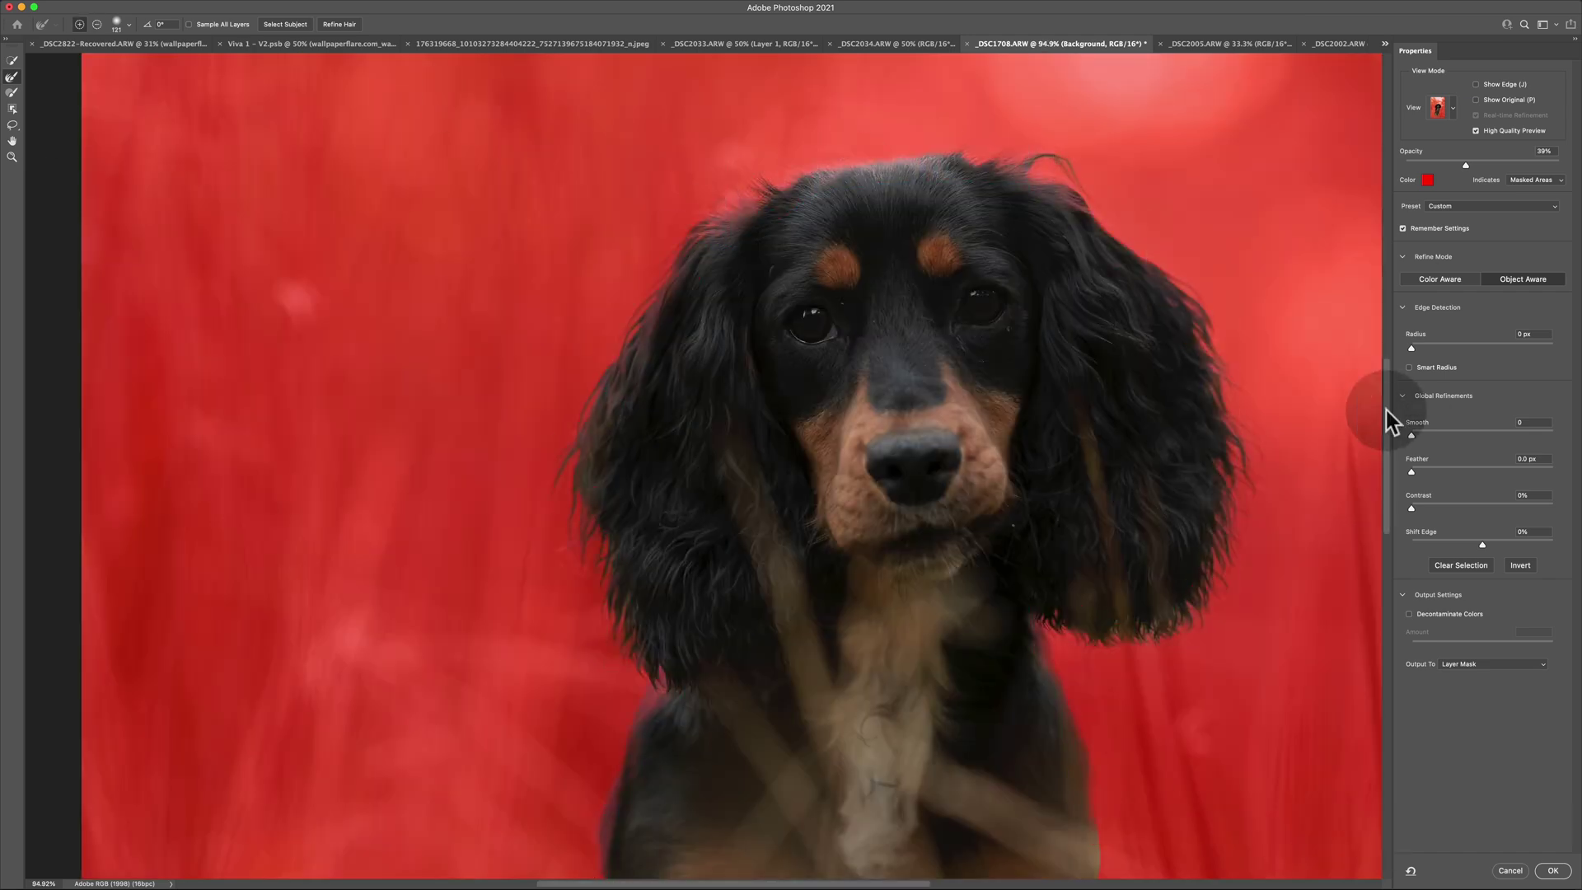
{"action": "scroll", "coordinate": [1013, 644], "scroll_direction": "down", "scroll_amount": 10}
{"action": "scroll", "coordinate": [1013, 644], "scroll_direction": "down", "scroll_amount": 3}
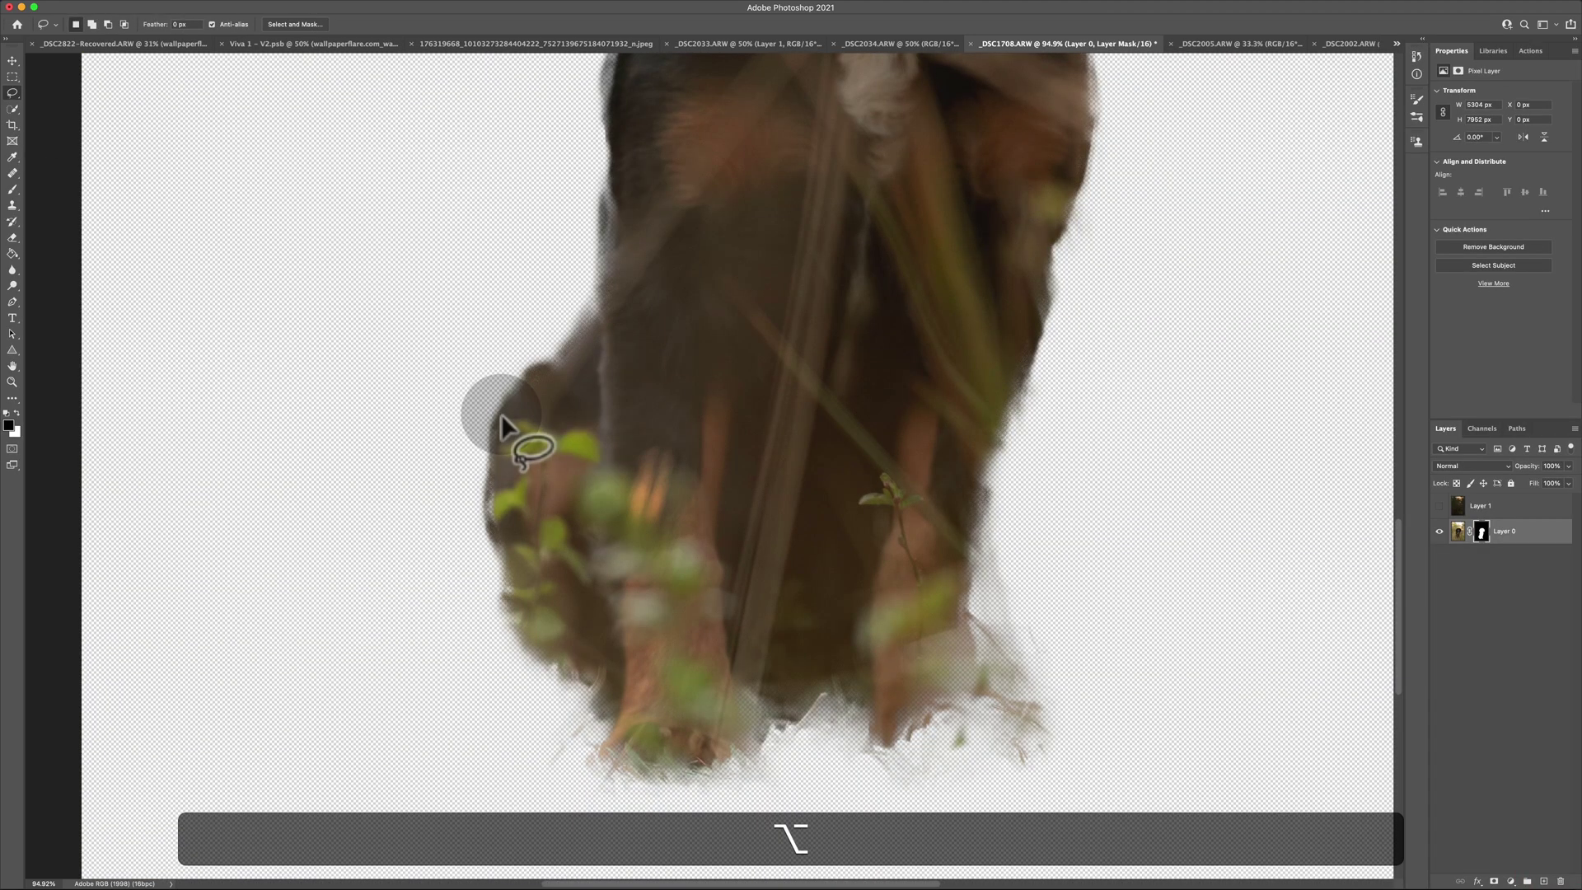
{"action": "scroll", "coordinate": [713, 487], "scroll_direction": "down", "scroll_amount": 5}
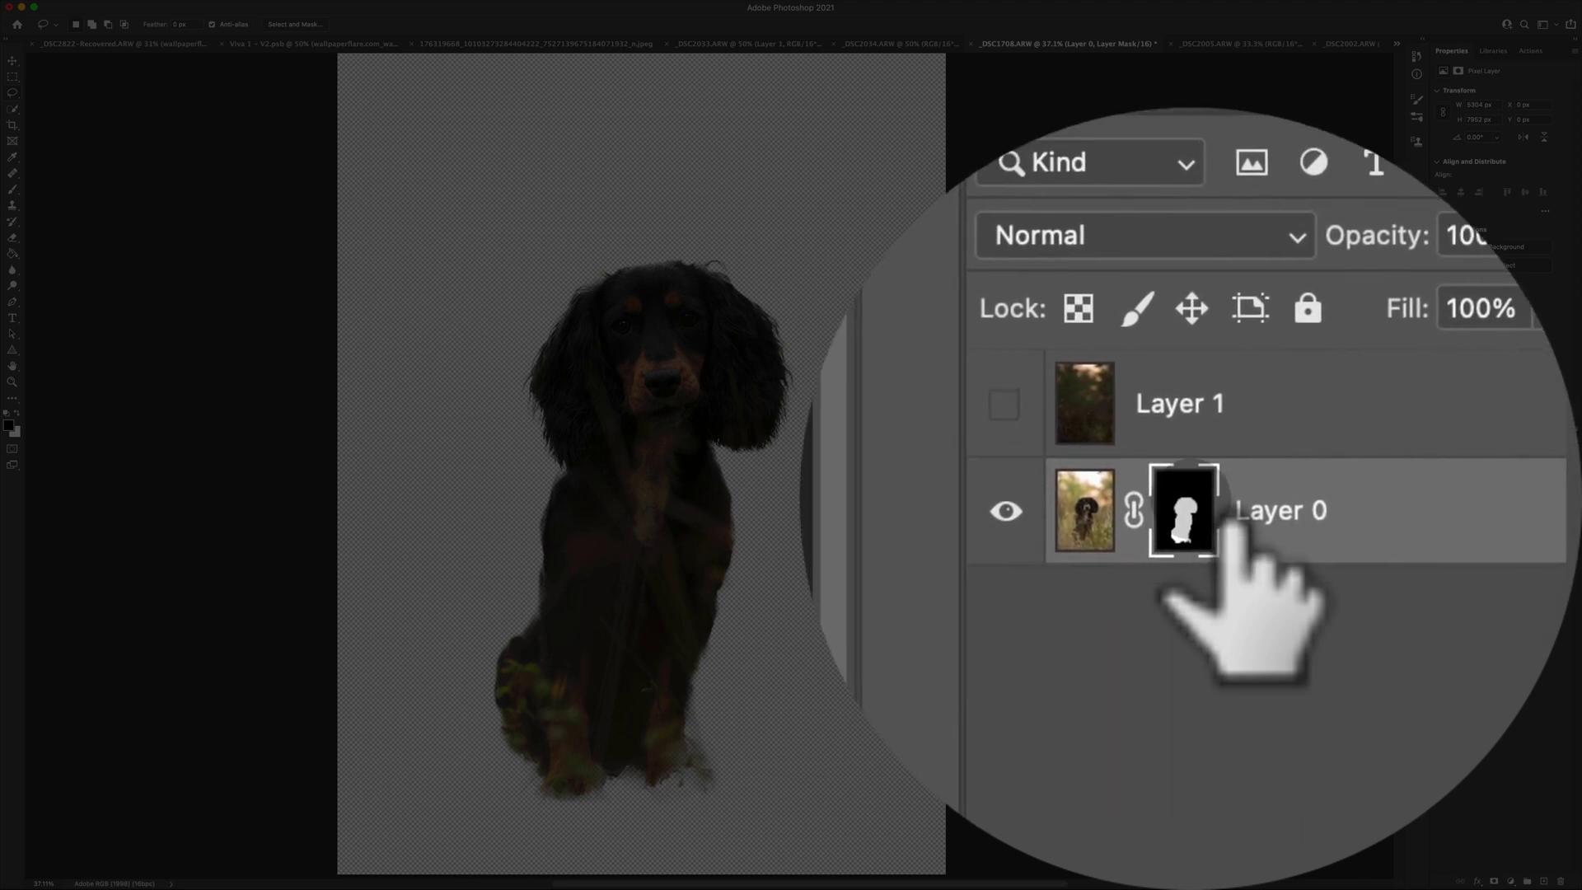
- Move the layer mask from Layer 0 to Layer 1 and make Layer 1 visible
{"action": "left_click_drag", "start_coordinate": [1187, 486], "coordinate": [1187, 379]}
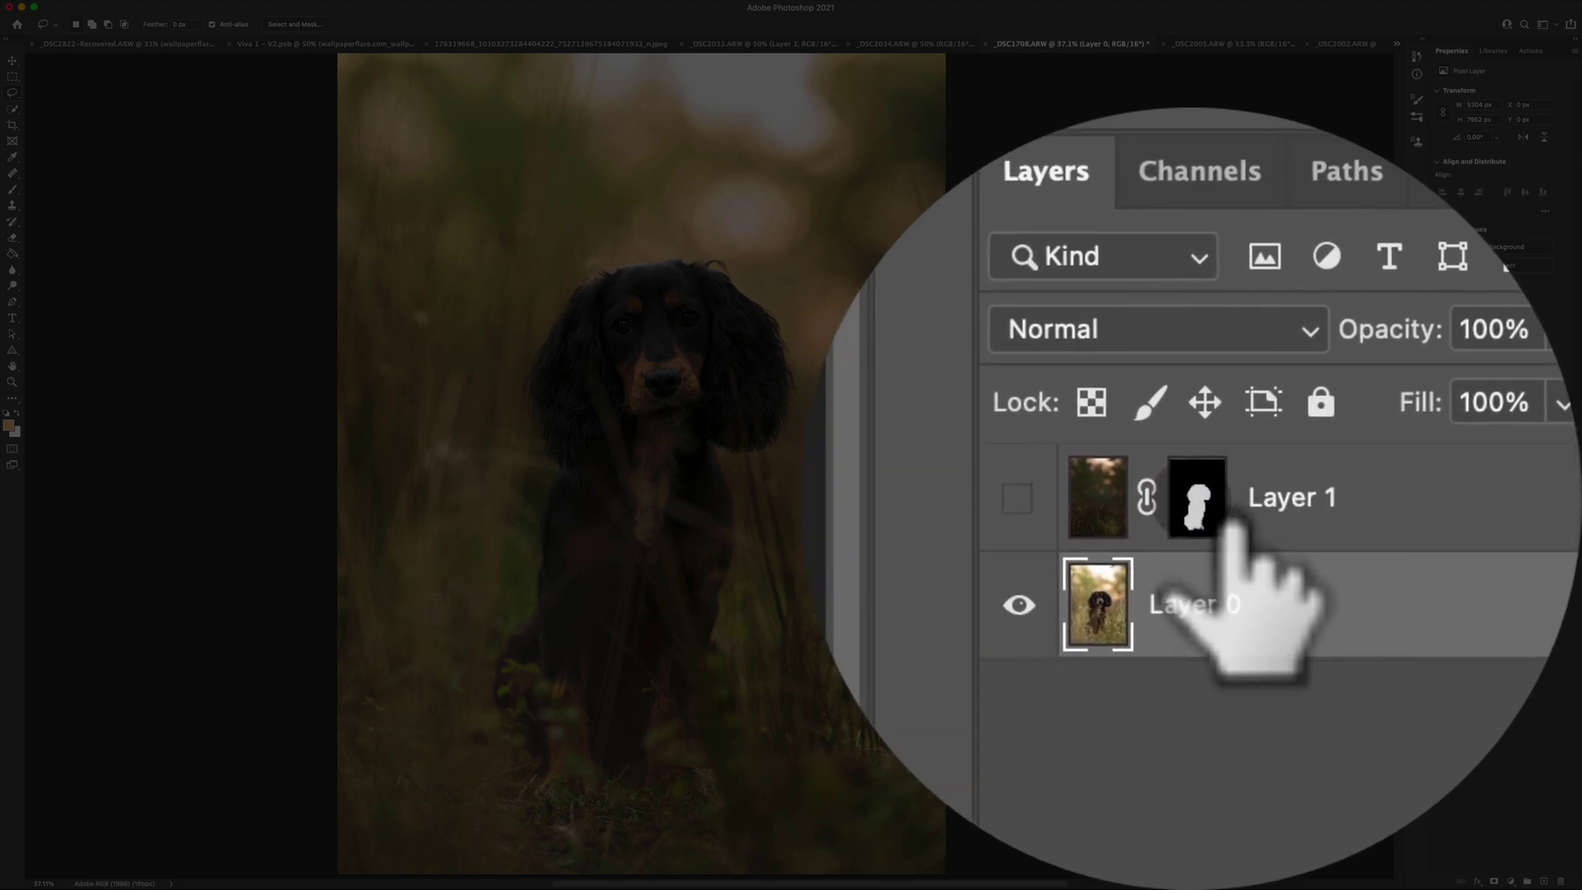
{"action": "left_click", "coordinate": [1002, 500]}
{"action": "left_click", "coordinate": [1439, 506]}
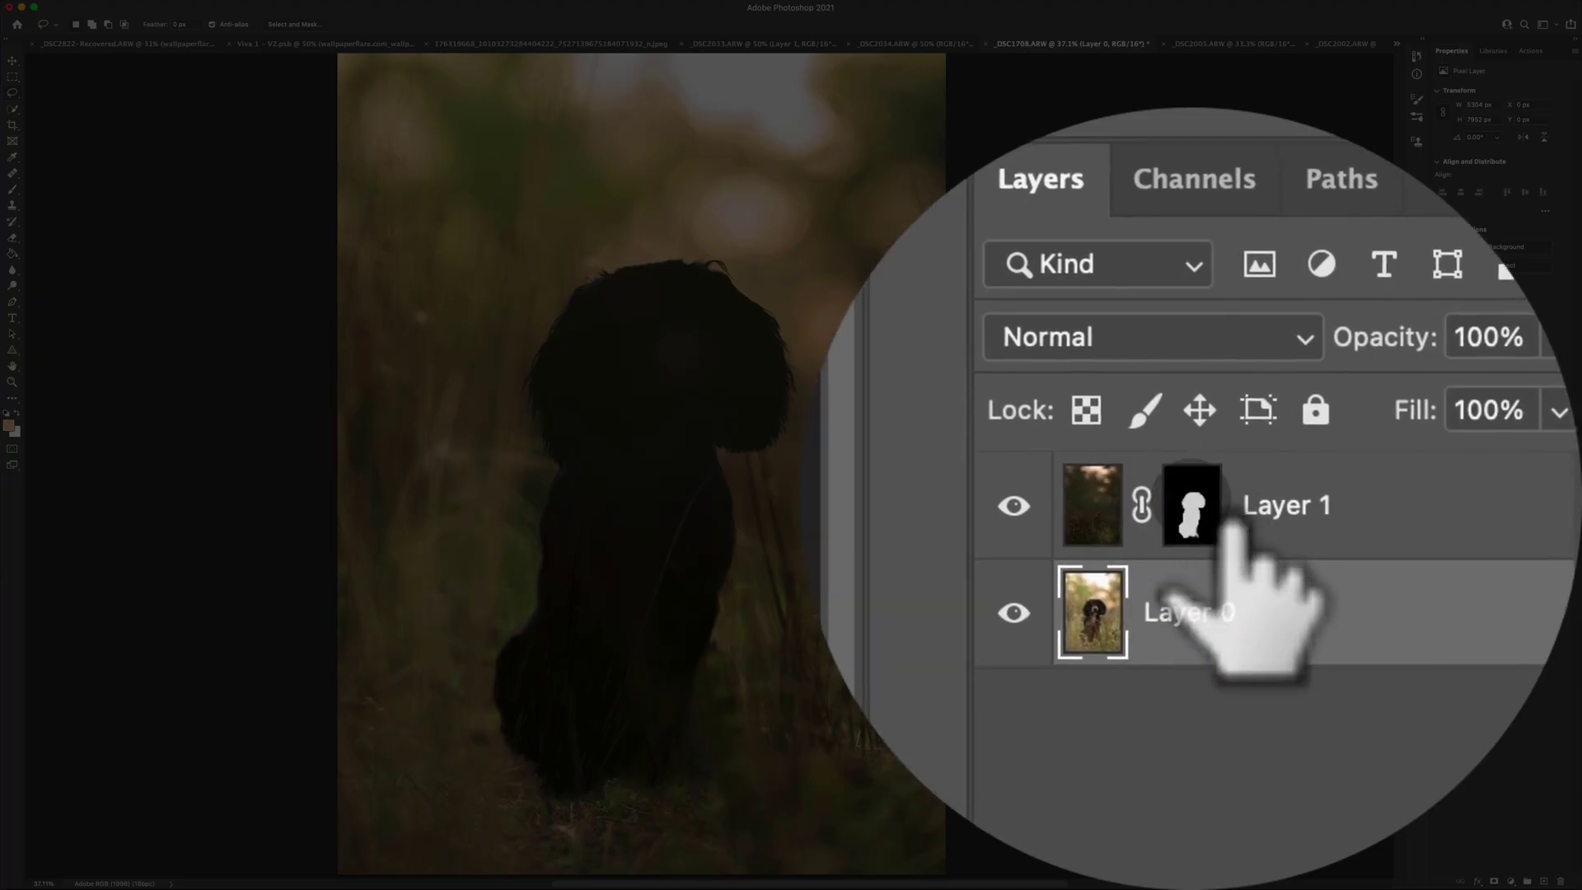
- Invert Layer 1's mask so the dog shows in front of the dark background, and switch to the Move tool
{"action": "left_click", "coordinate": [1479, 504]}
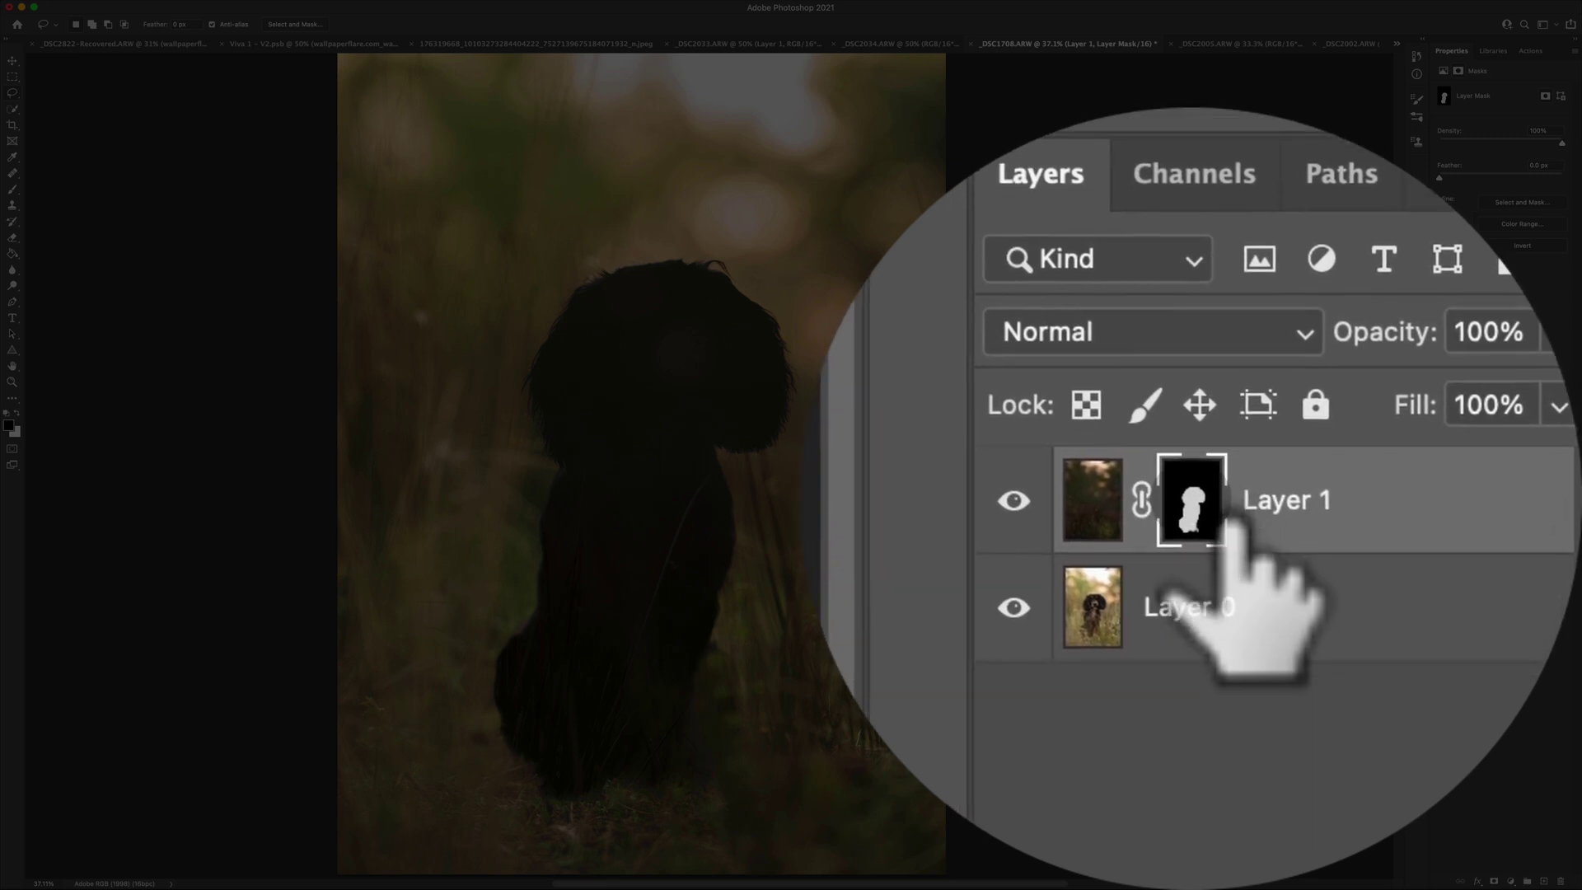
{"action": "key", "text": "super+i"}
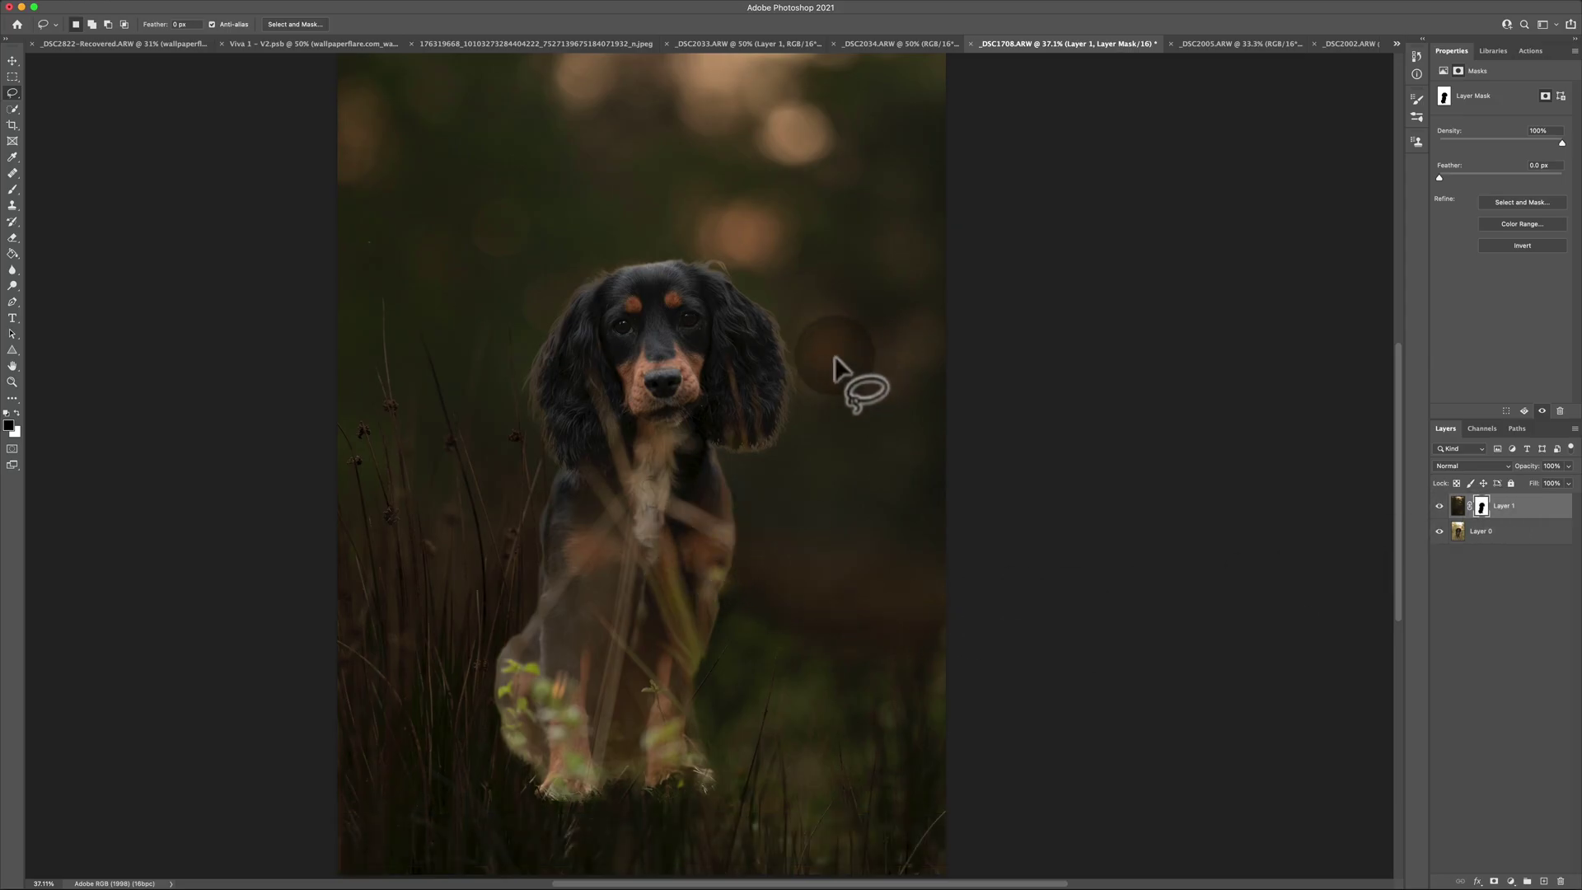
{"action": "key", "text": "v"}
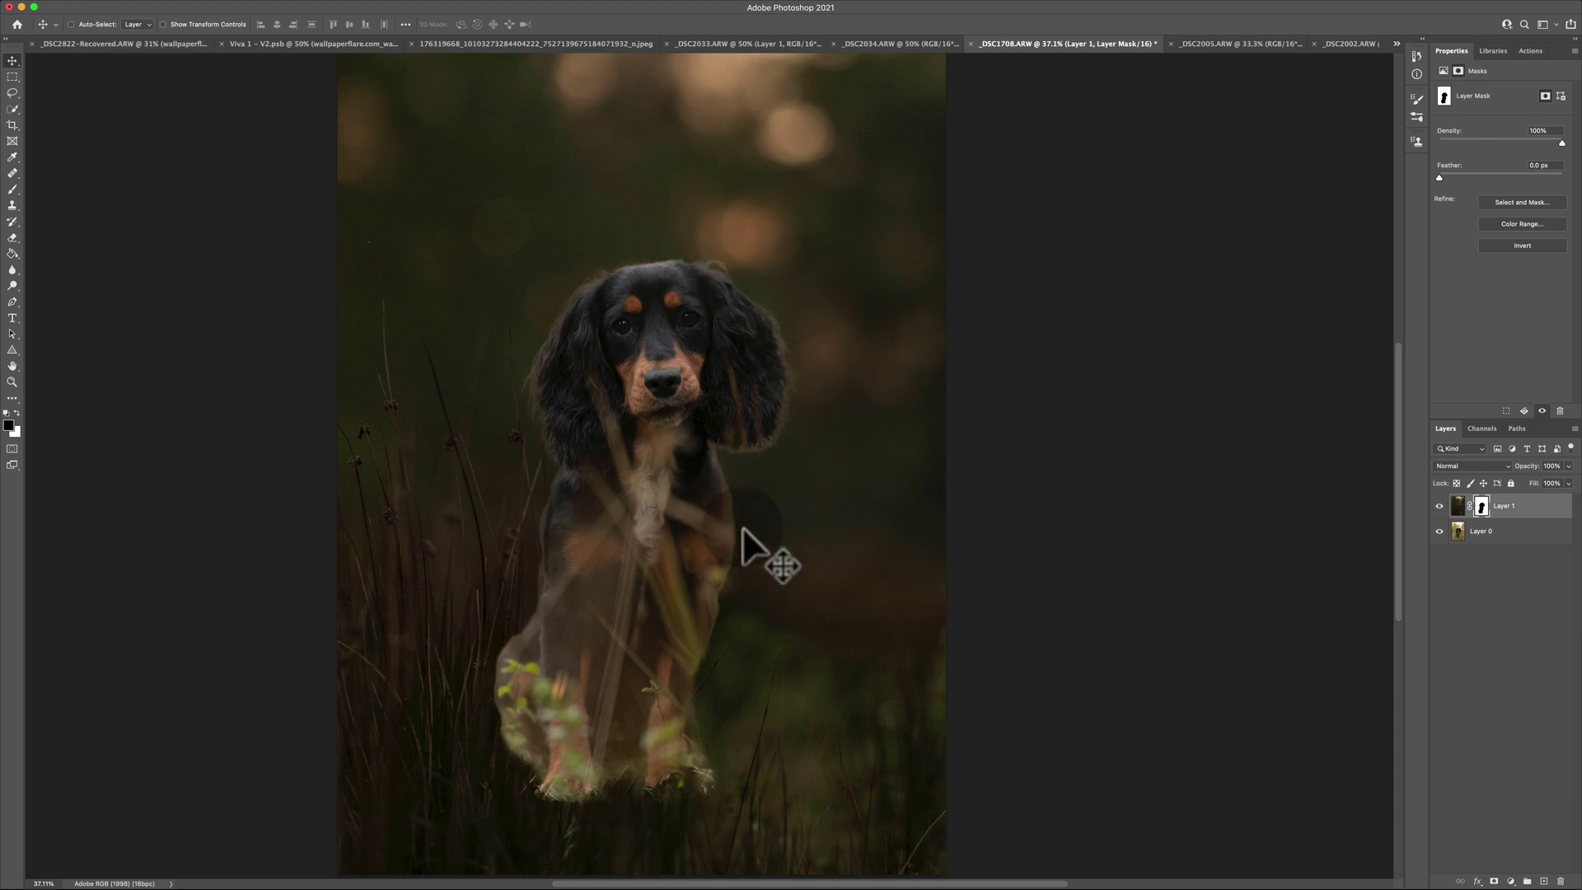
- Toggle the visibility of Layer 0 and Layer 1 to compare the composite with the original photo, leaving Layer 1 hidden
{"action": "key", "text": "alt"}
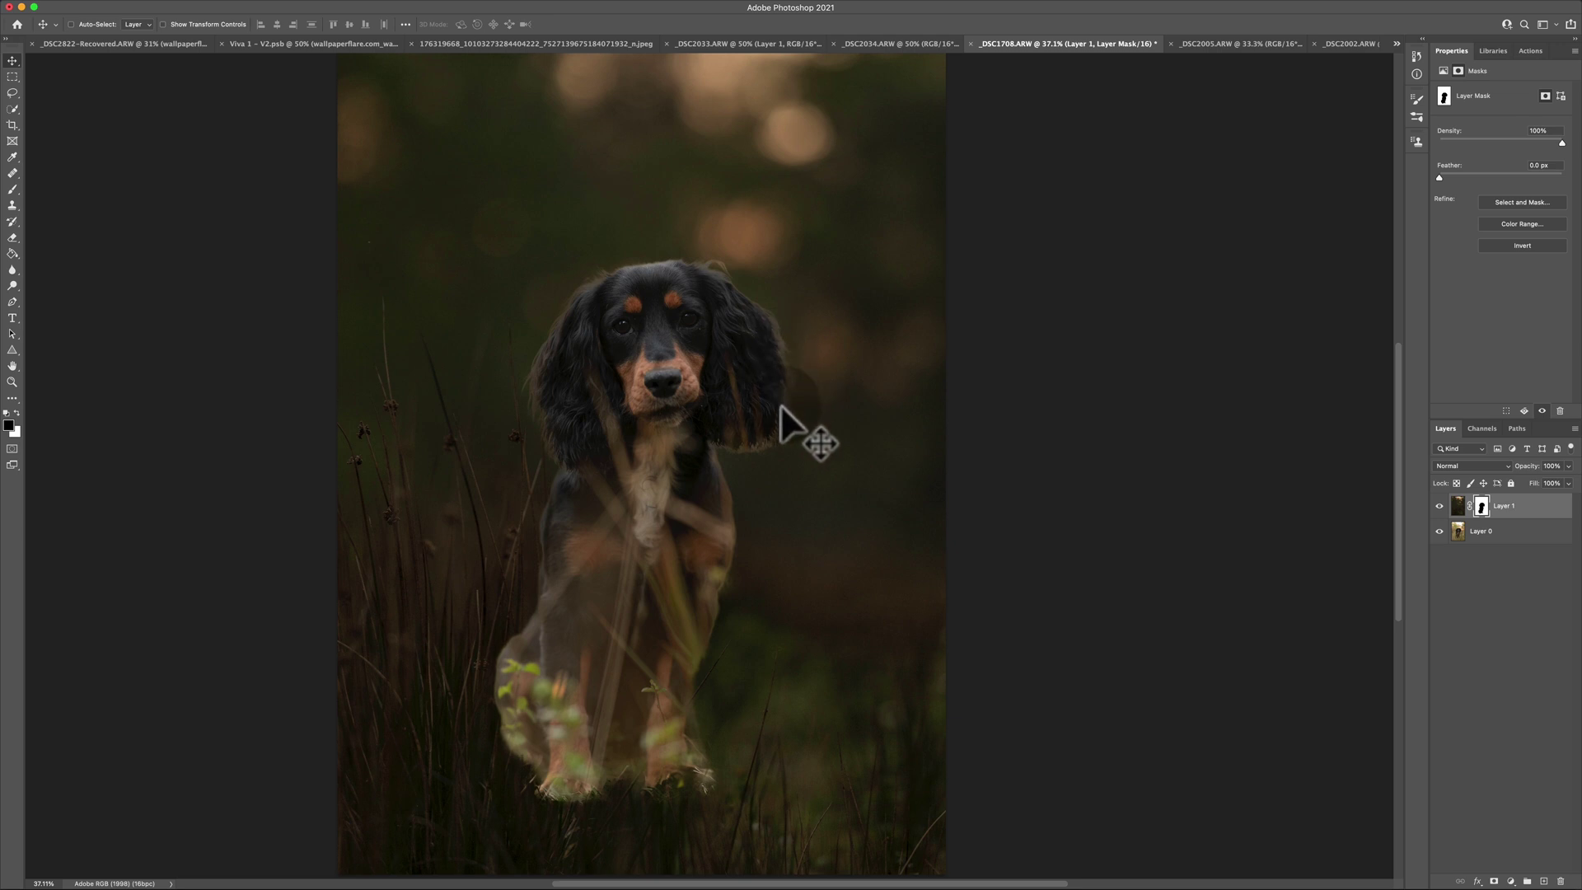
{"action": "scroll", "coordinate": [719, 425], "scroll_direction": "down", "scroll_amount": 3}
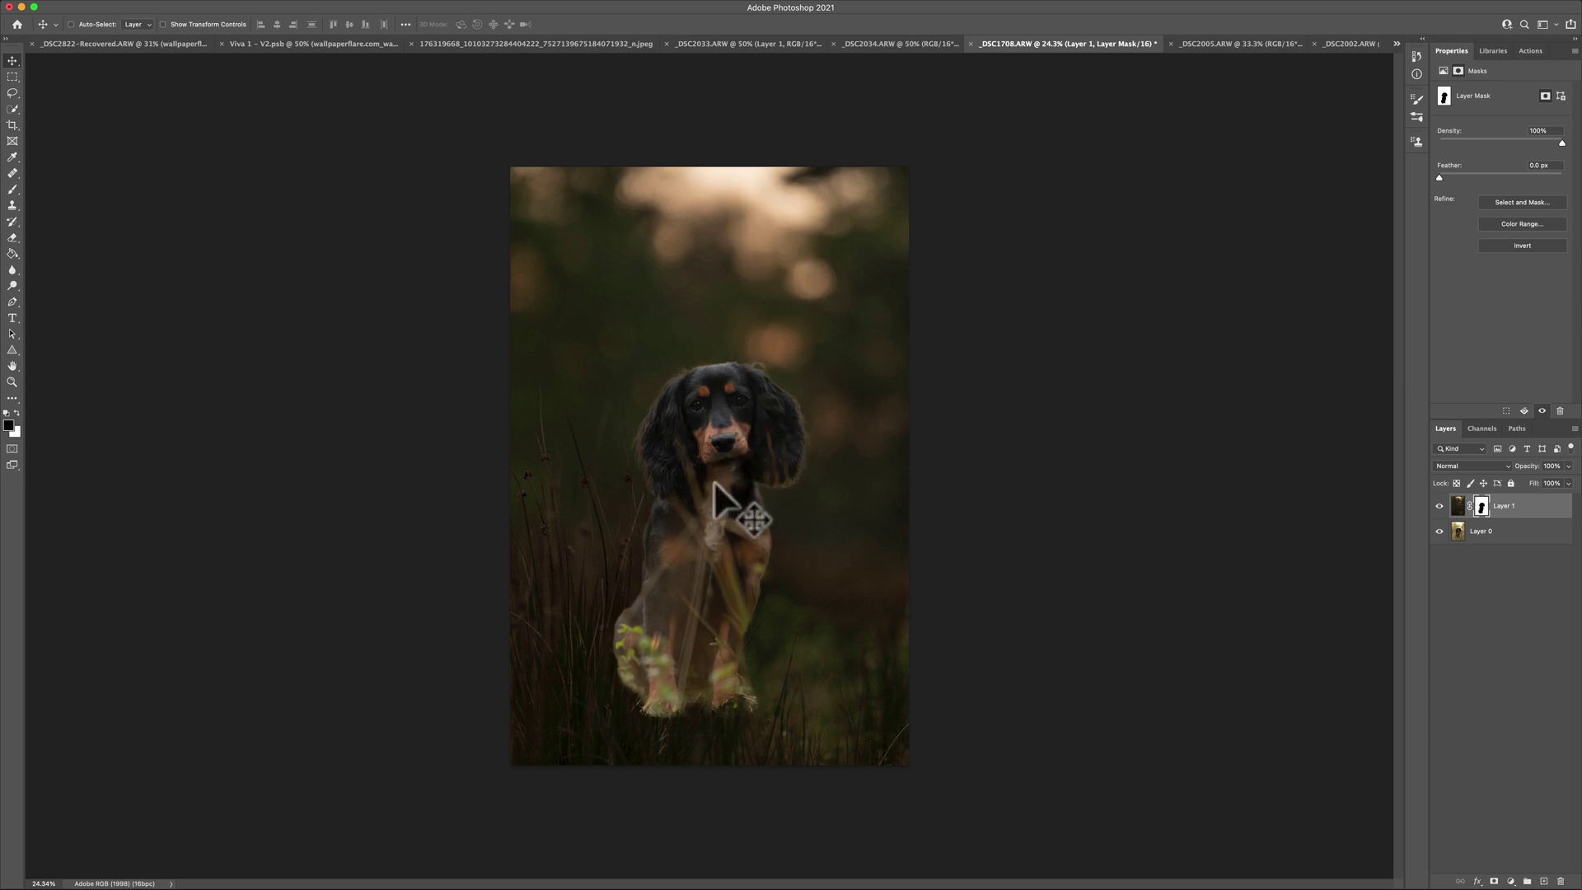
{"action": "left_click", "coordinate": [1439, 531]}
{"action": "left_click", "coordinate": [1439, 530]}
{"action": "left_click", "coordinate": [1440, 506]}
{"action": "left_click", "coordinate": [1440, 506]}
{"action": "left_click", "coordinate": [1439, 506]}
{"action": "left_click", "coordinate": [1440, 506]}
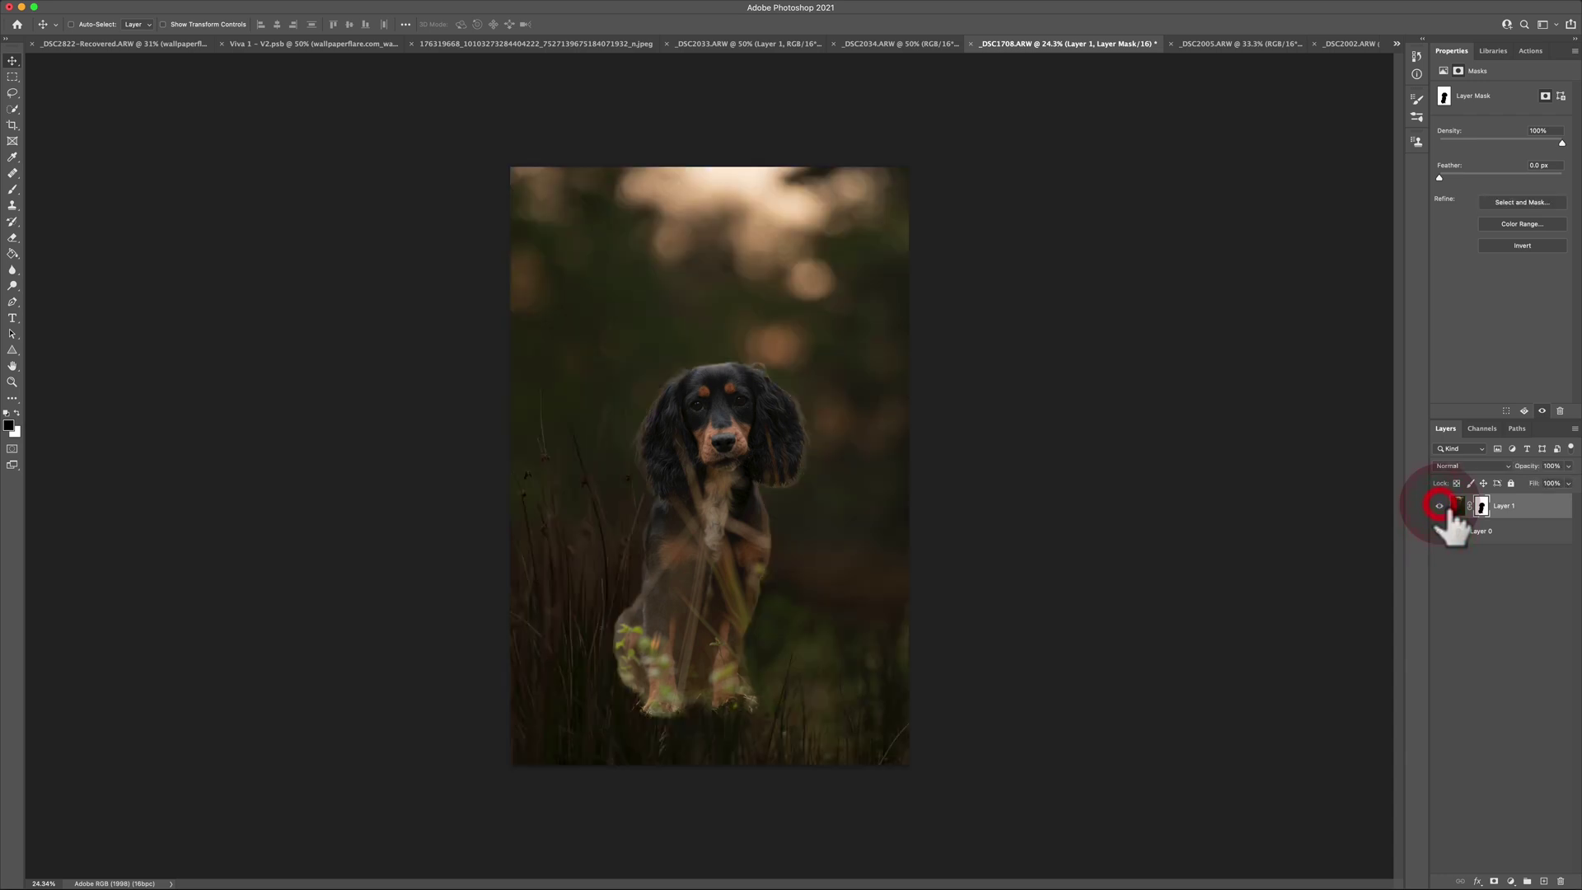
{"action": "left_click", "coordinate": [1439, 506]}
{"action": "left_click", "coordinate": [1439, 506]}
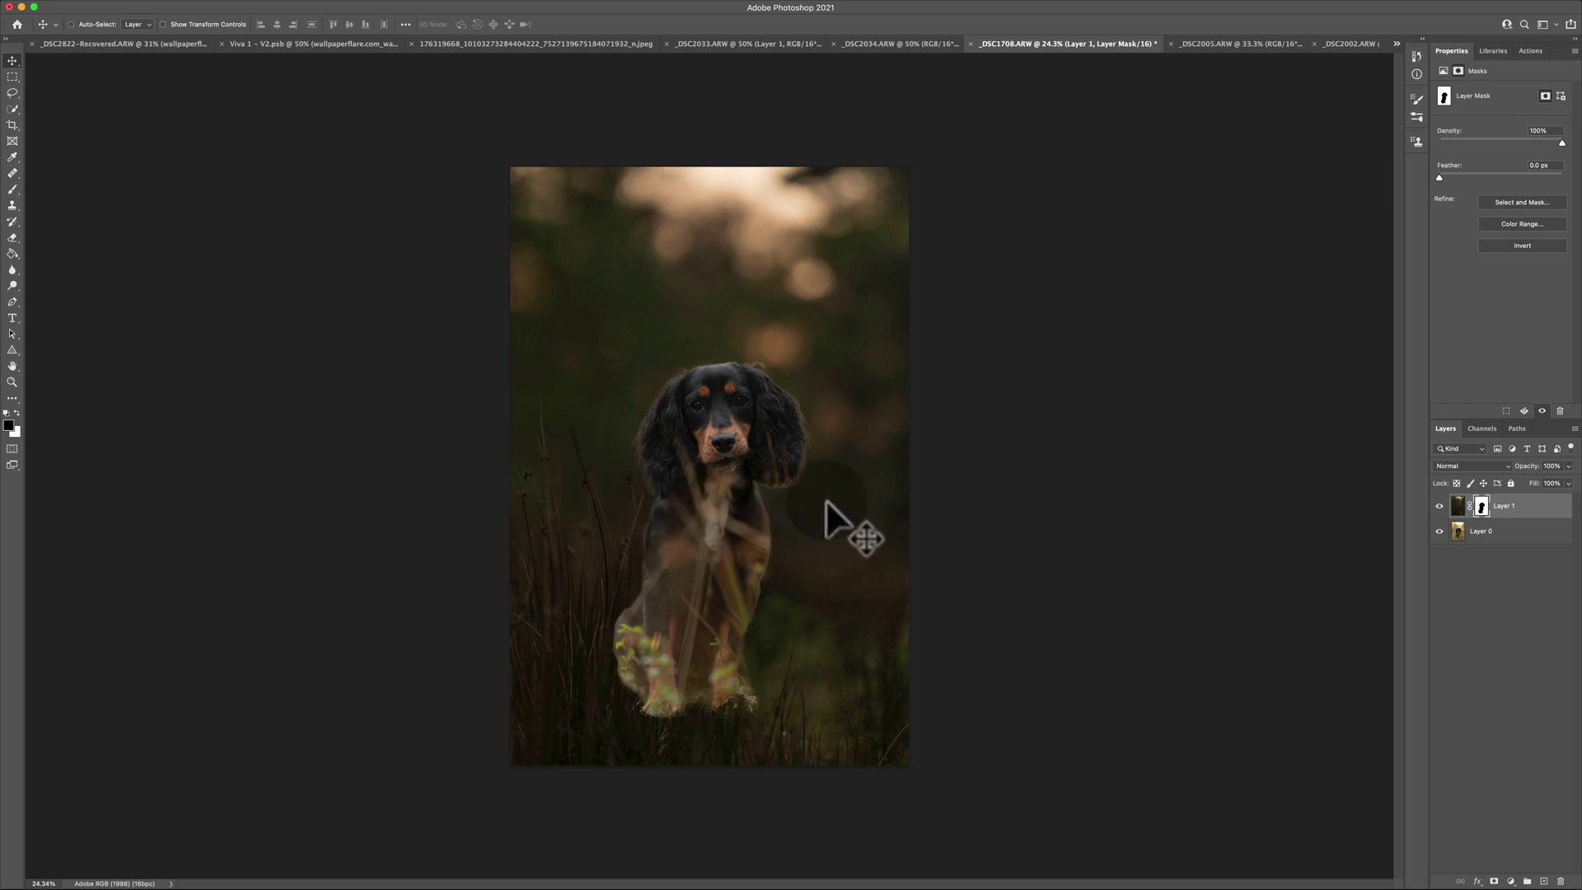
{"action": "left_click", "coordinate": [1439, 506]}
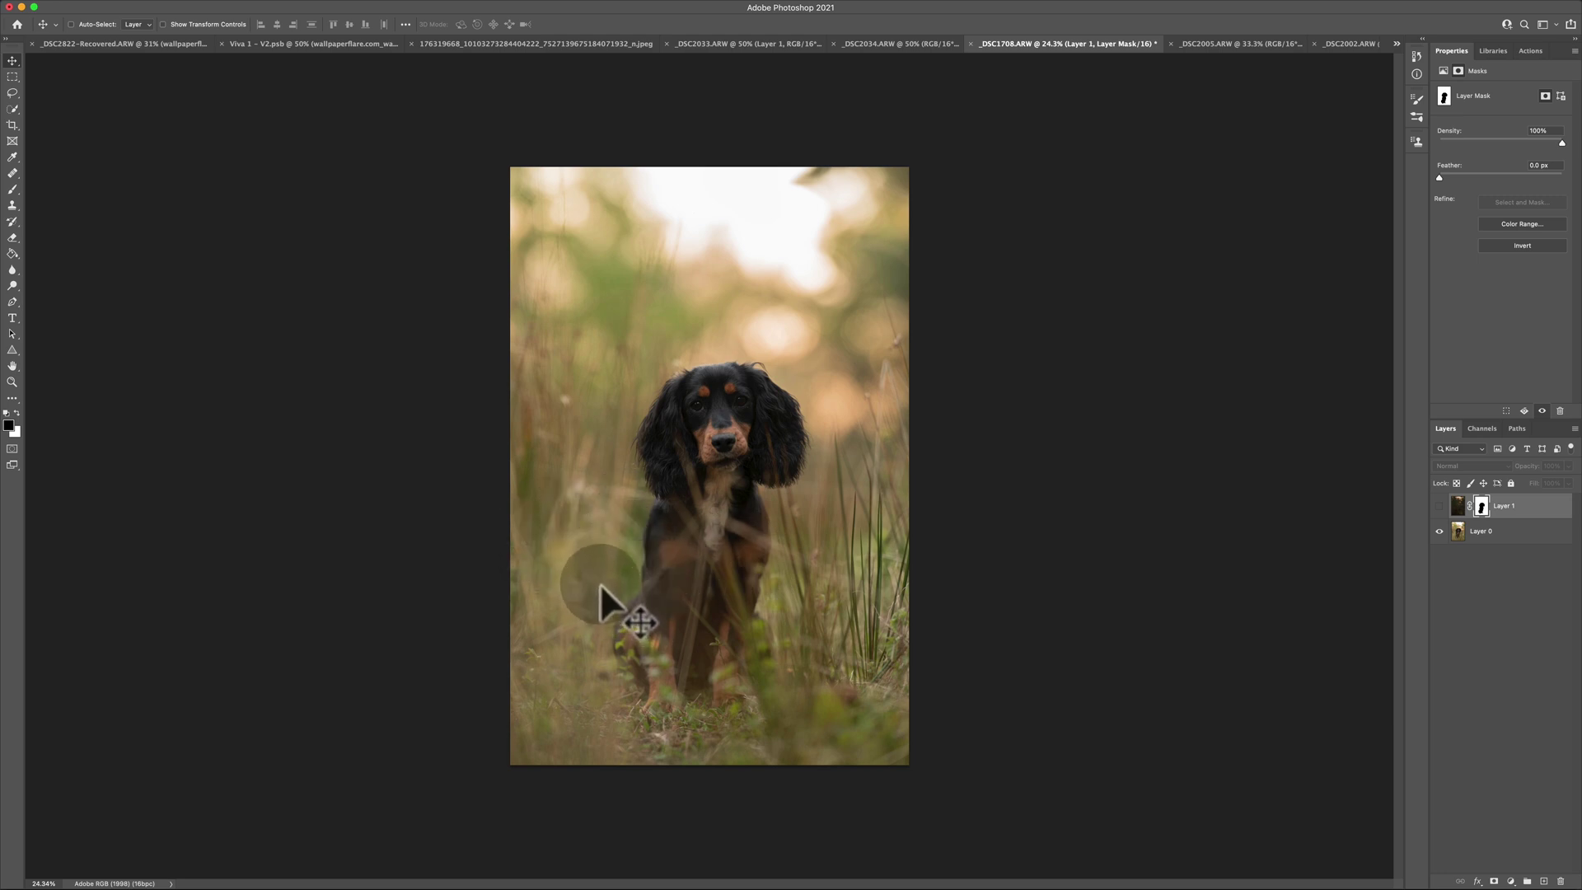
{"action": "left_click", "coordinate": [670, 541]}
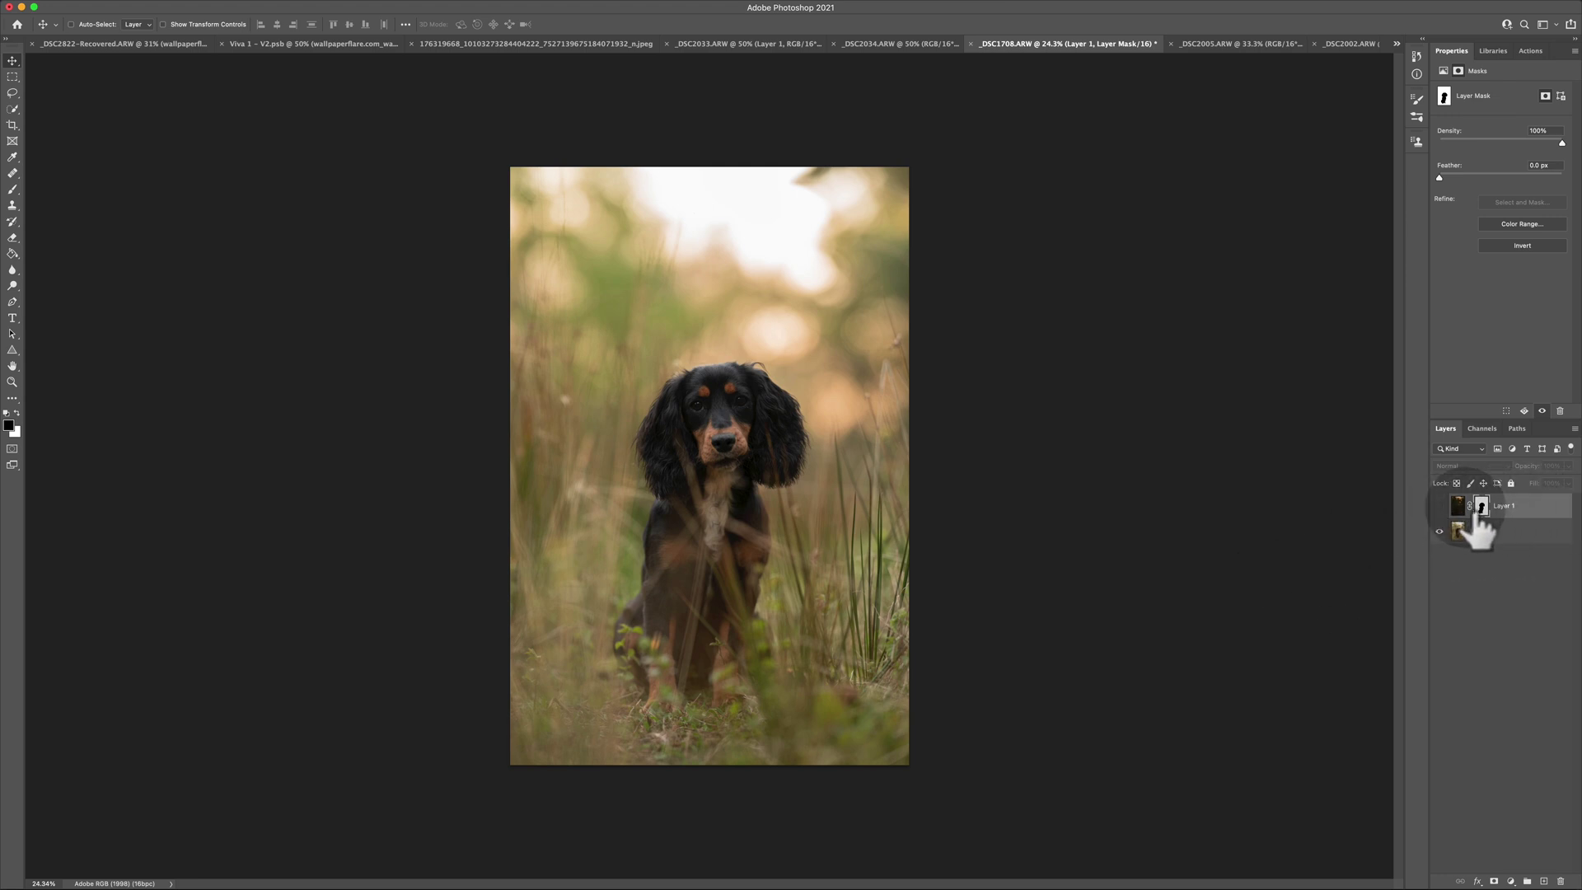
- Rename Layer 1 to "Bokeh Dark"
{"action": "left_click", "coordinate": [1504, 505]}
{"action": "type", "text": "Bokeh Dark"}
{"action": "key", "text": "Return"}
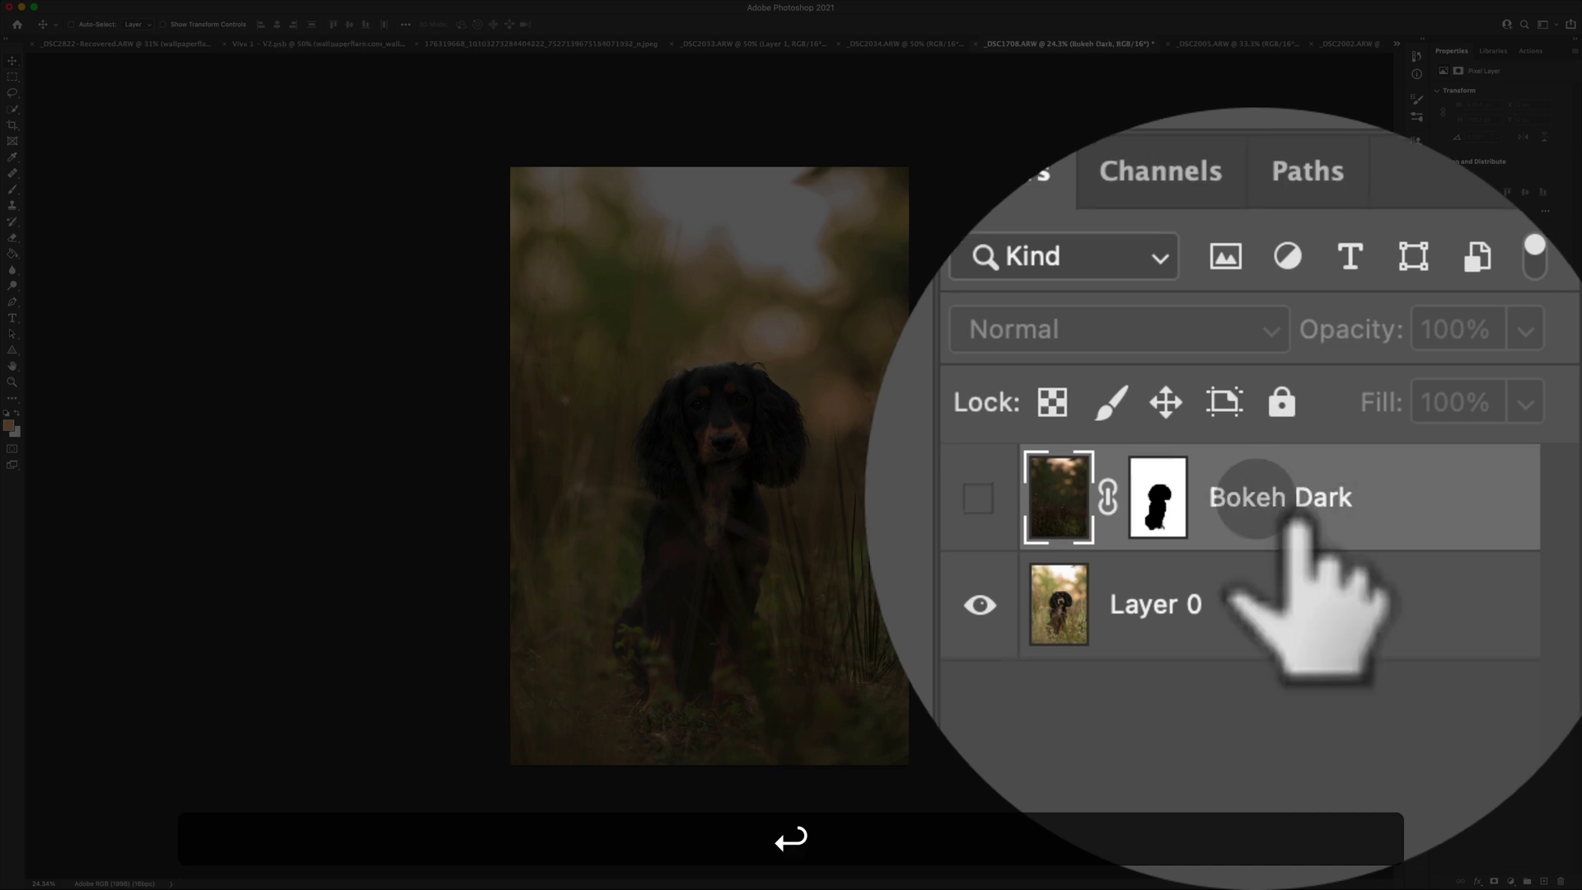
- Duplicate Layer 0 beneath the Bokeh Dark layer
{"action": "left_click", "coordinate": [1240, 604]}
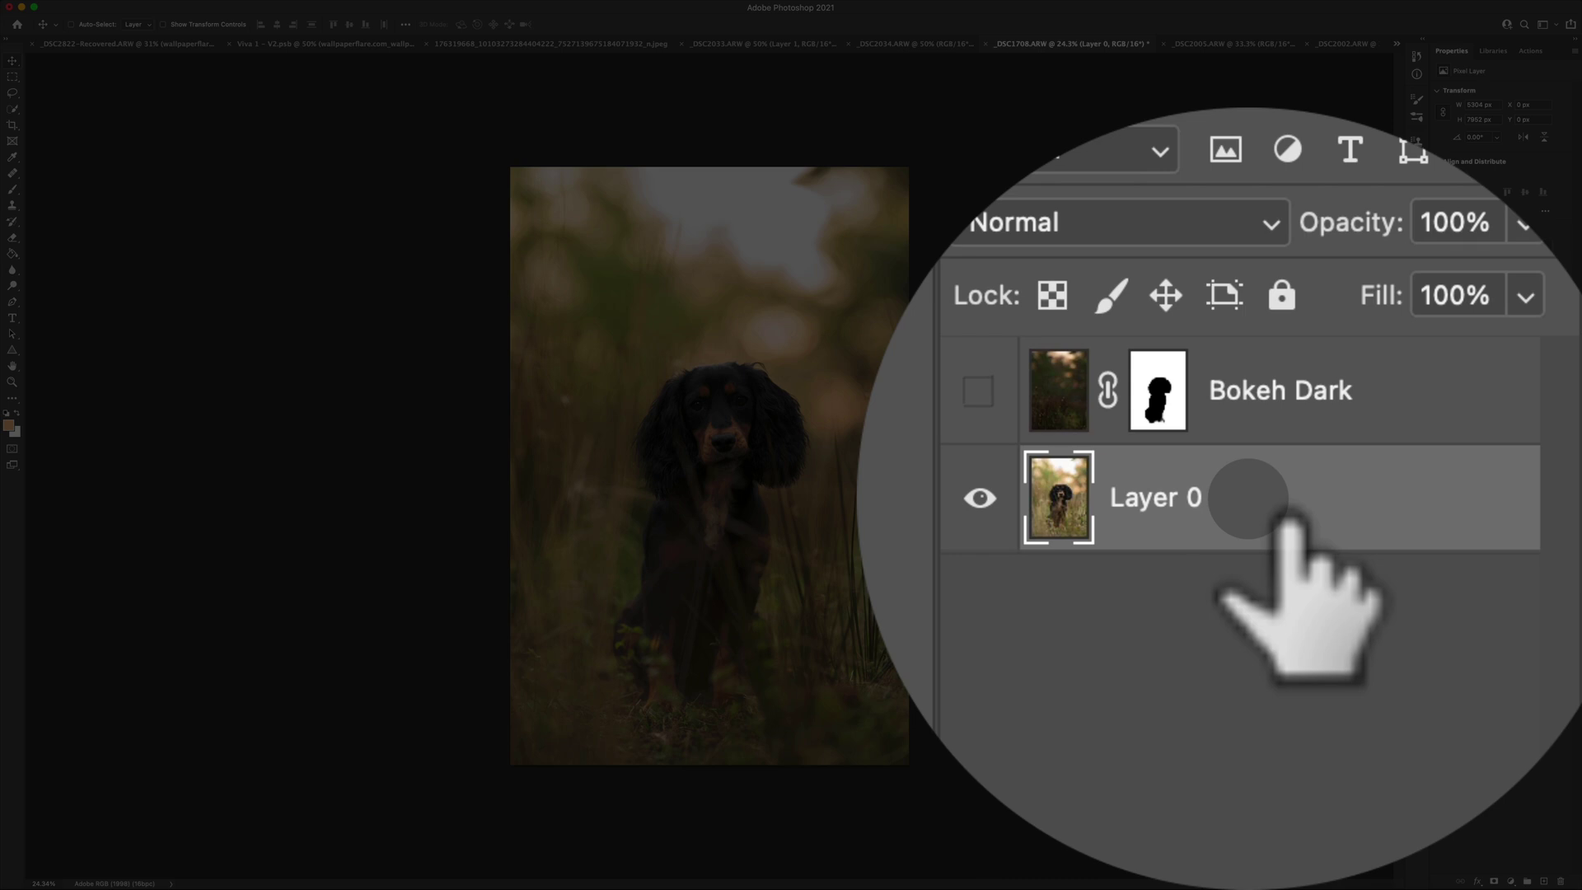
{"action": "key", "text": "super+j"}
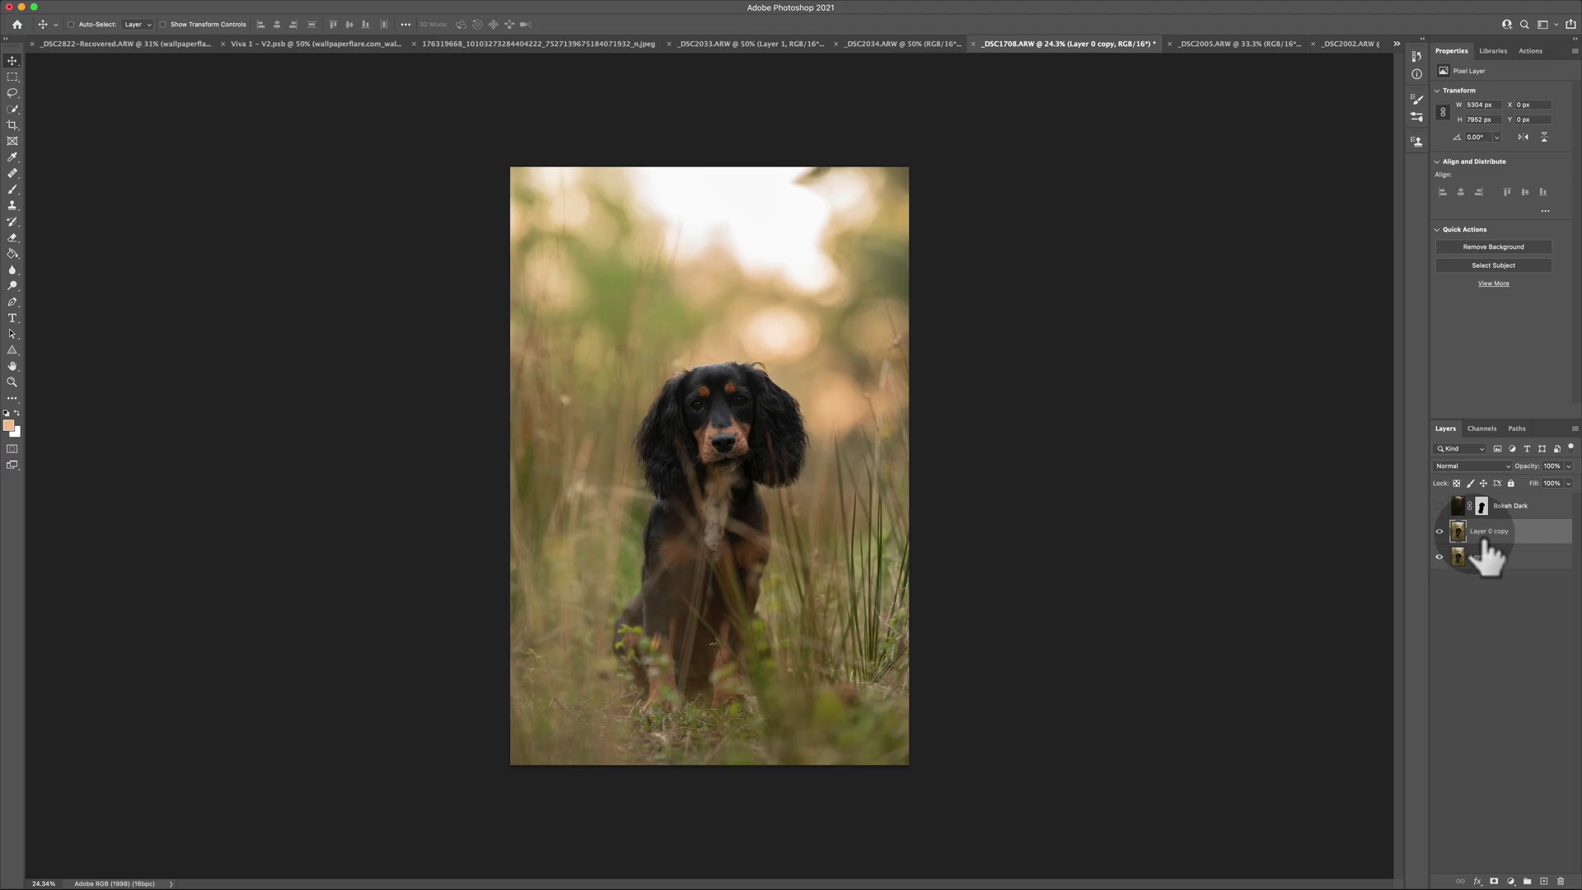
{"action": "left_click_drag", "start_coordinate": [1484, 540], "coordinate": [1543, 538]}
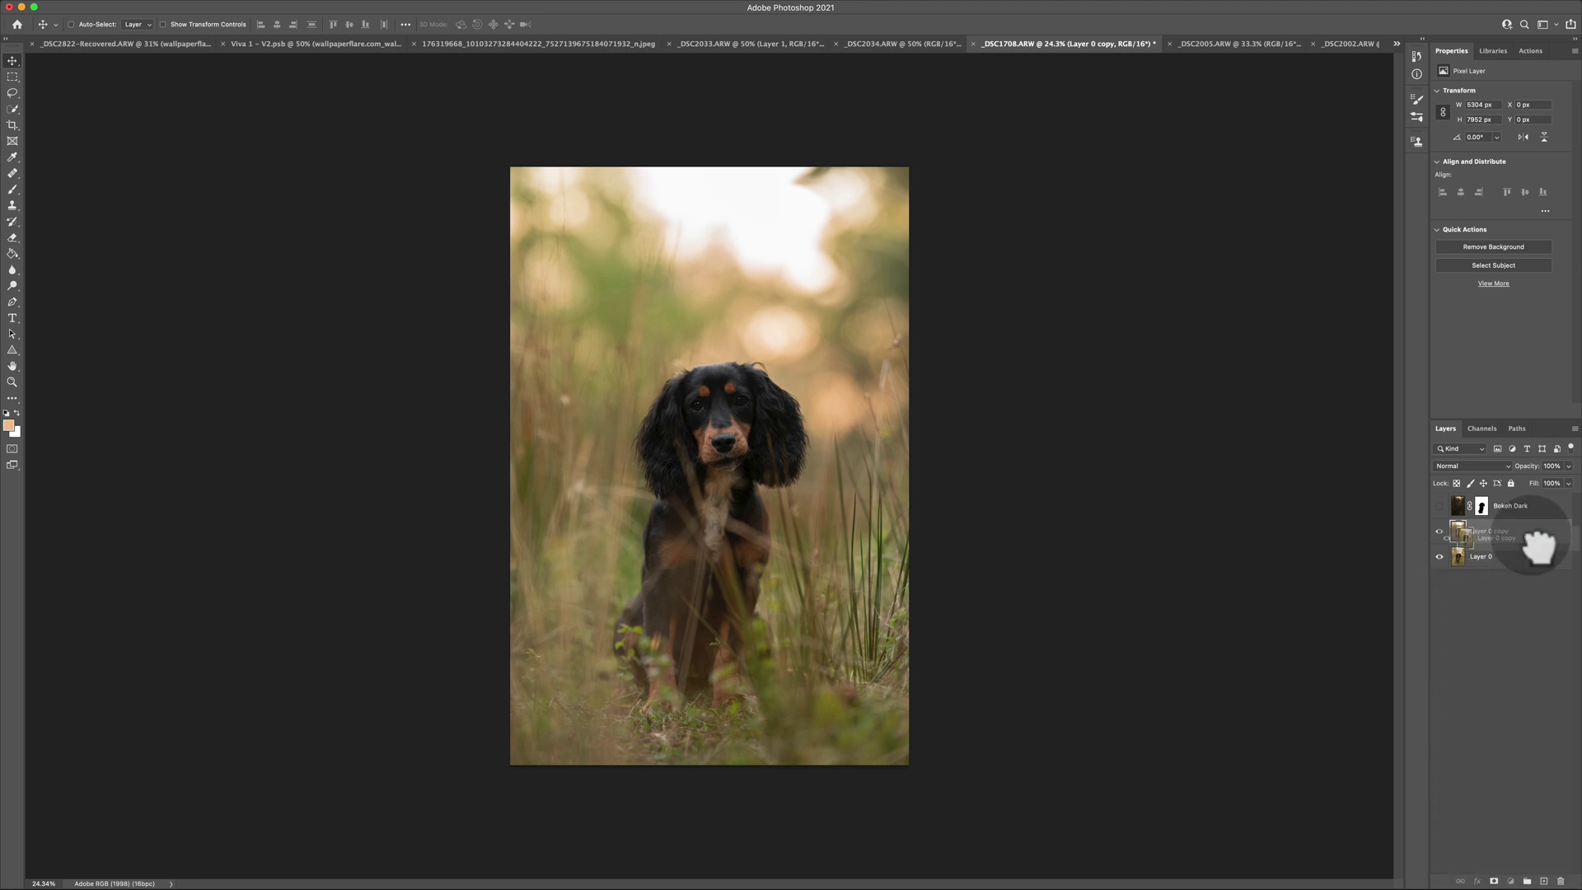
{"action": "right_click", "coordinate": [1531, 527]}
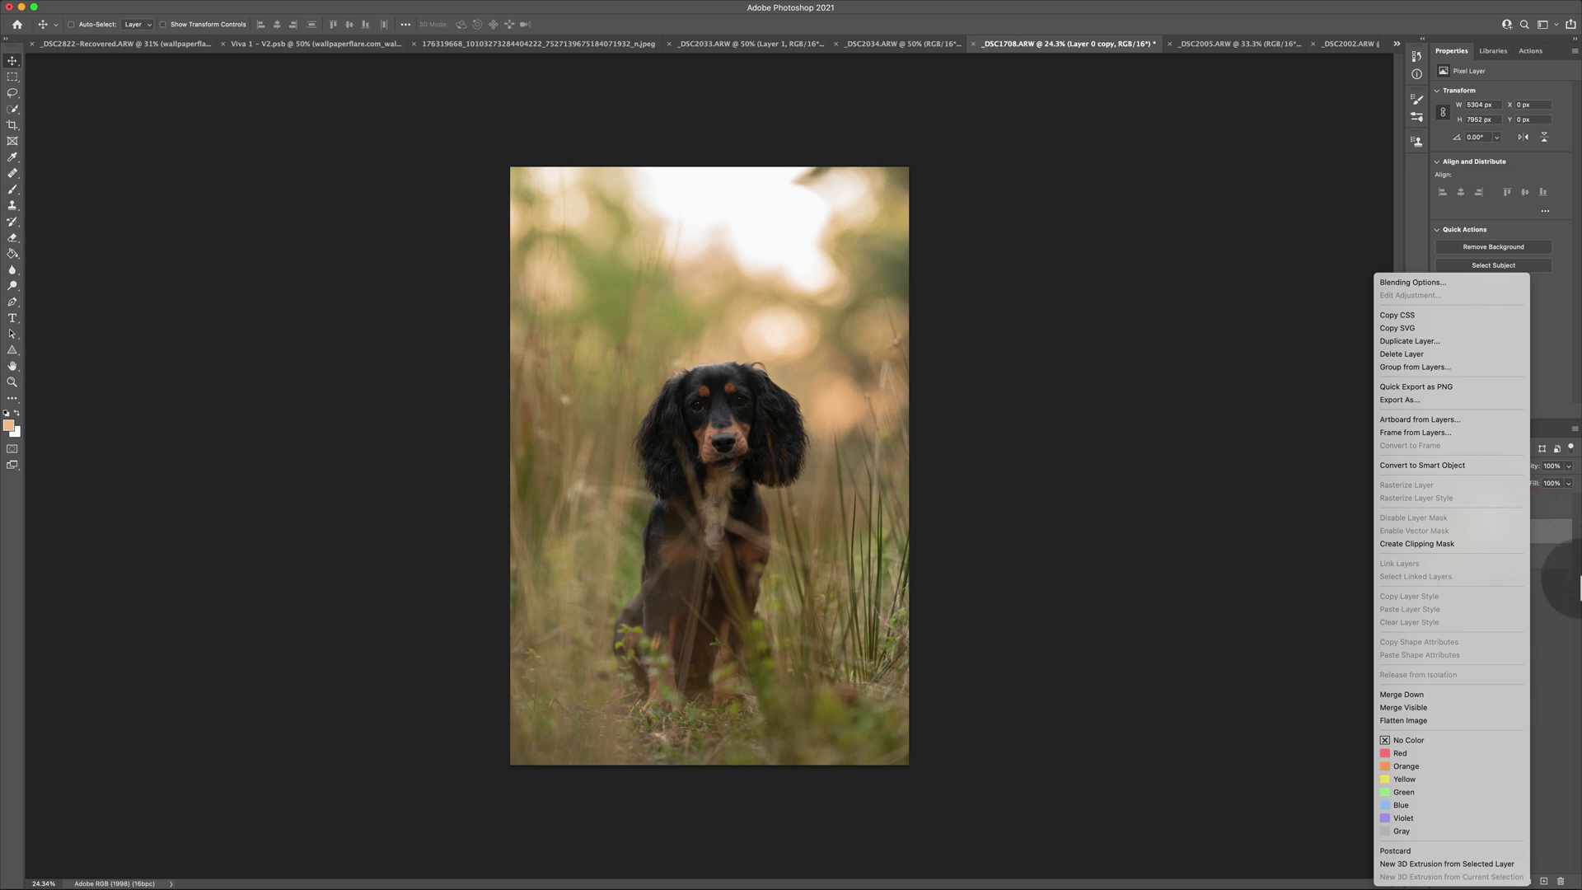
{"action": "left_click", "coordinate": [1542, 618]}
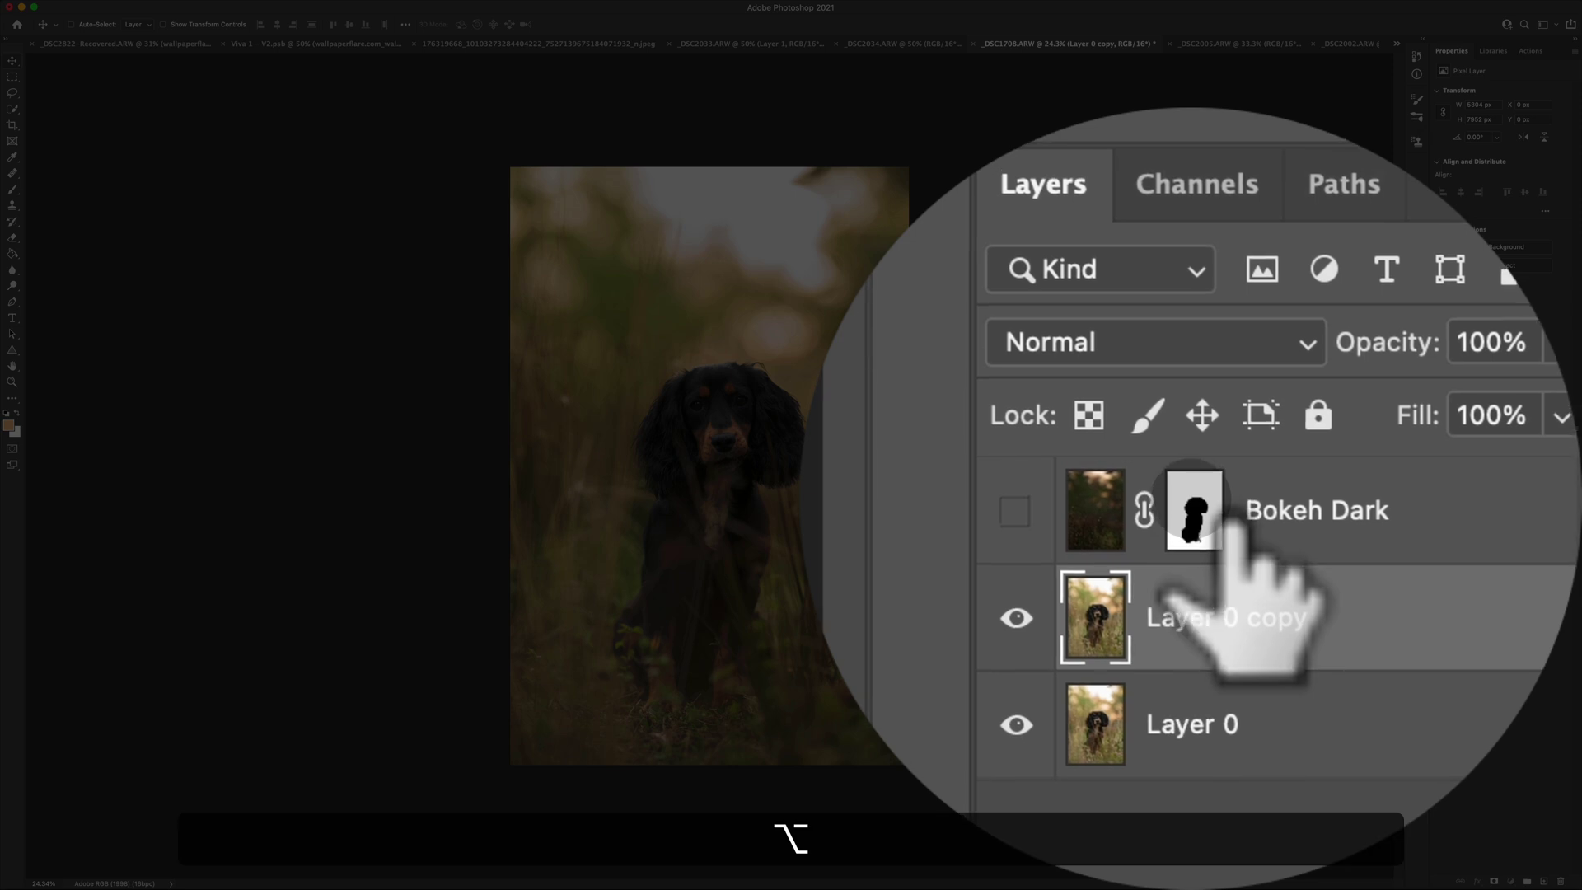
- Copy the Bokeh Dark layer mask onto Layer 0 copy, then toggle Bokeh Dark on and off, leaving it hidden
{"action": "left_click_drag", "start_coordinate": [1228, 528], "coordinate": [1194, 503]}
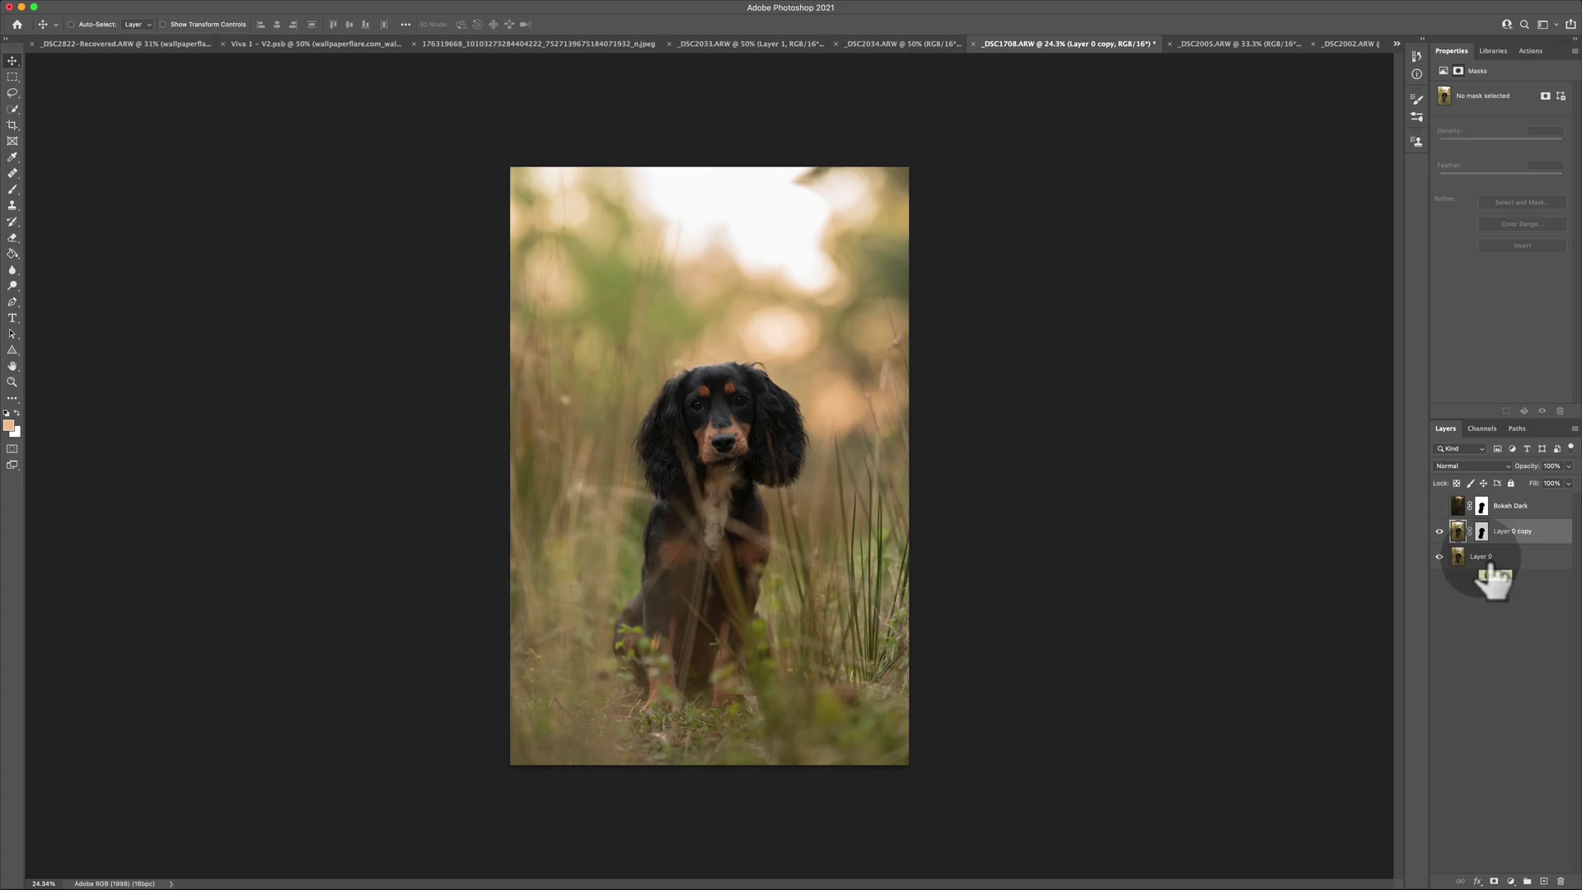
{"action": "mouse_move", "coordinate": [1493, 580]}
{"action": "left_mouse_down"}
{"action": "mouse_move", "coordinate": [1483, 534]}
{"action": "mouse_move", "coordinate": [1454, 534]}
{"action": "left_mouse_up"}
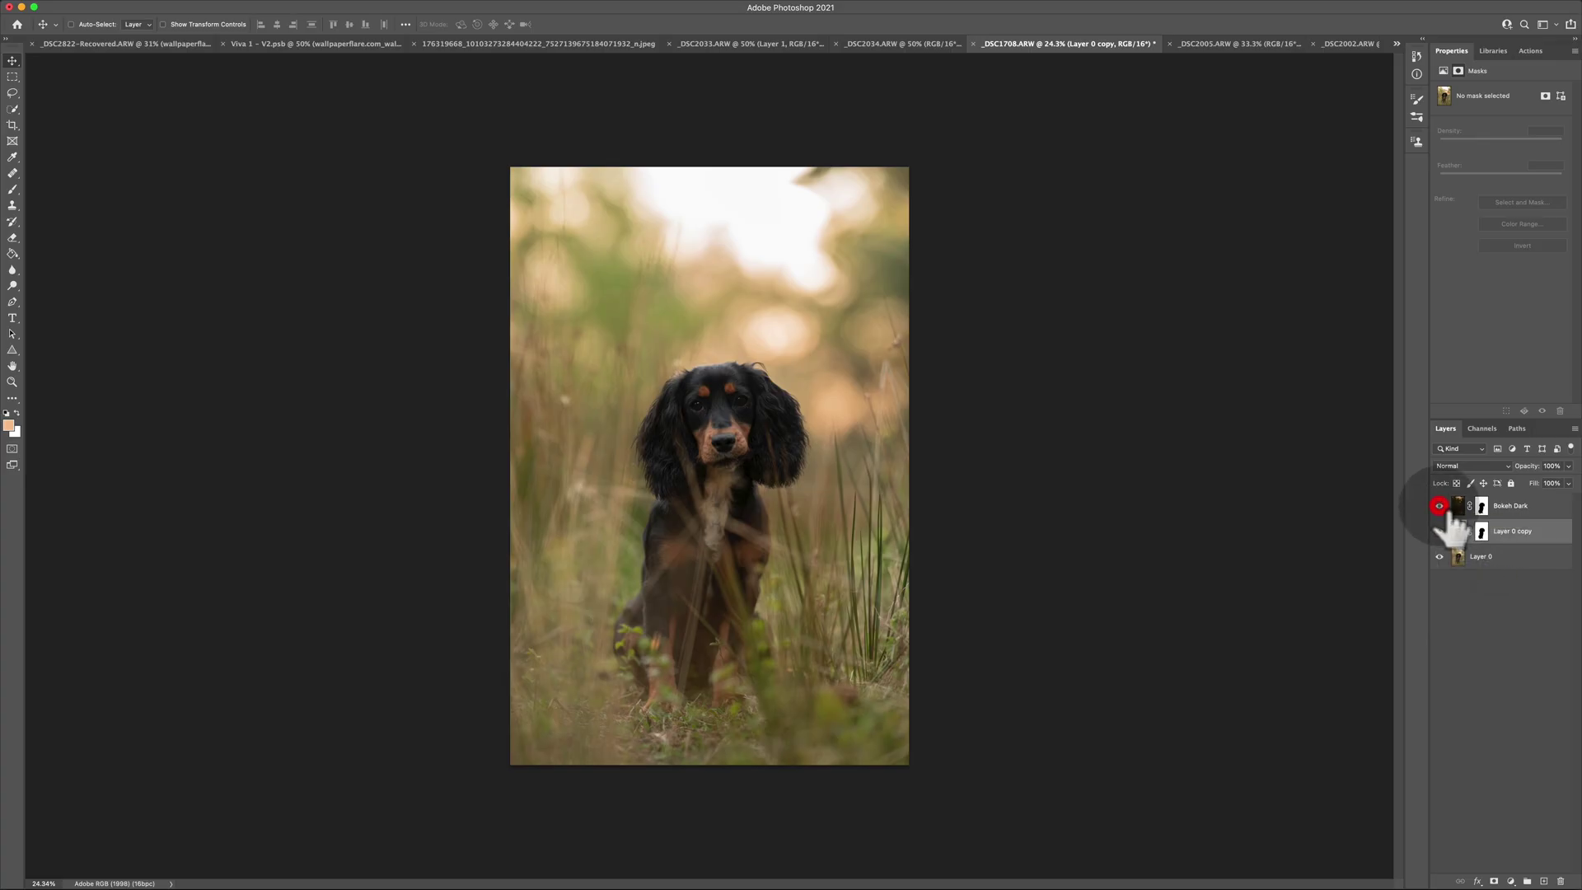
{"action": "left_click", "coordinate": [1440, 506]}
{"action": "left_click", "coordinate": [1440, 505]}
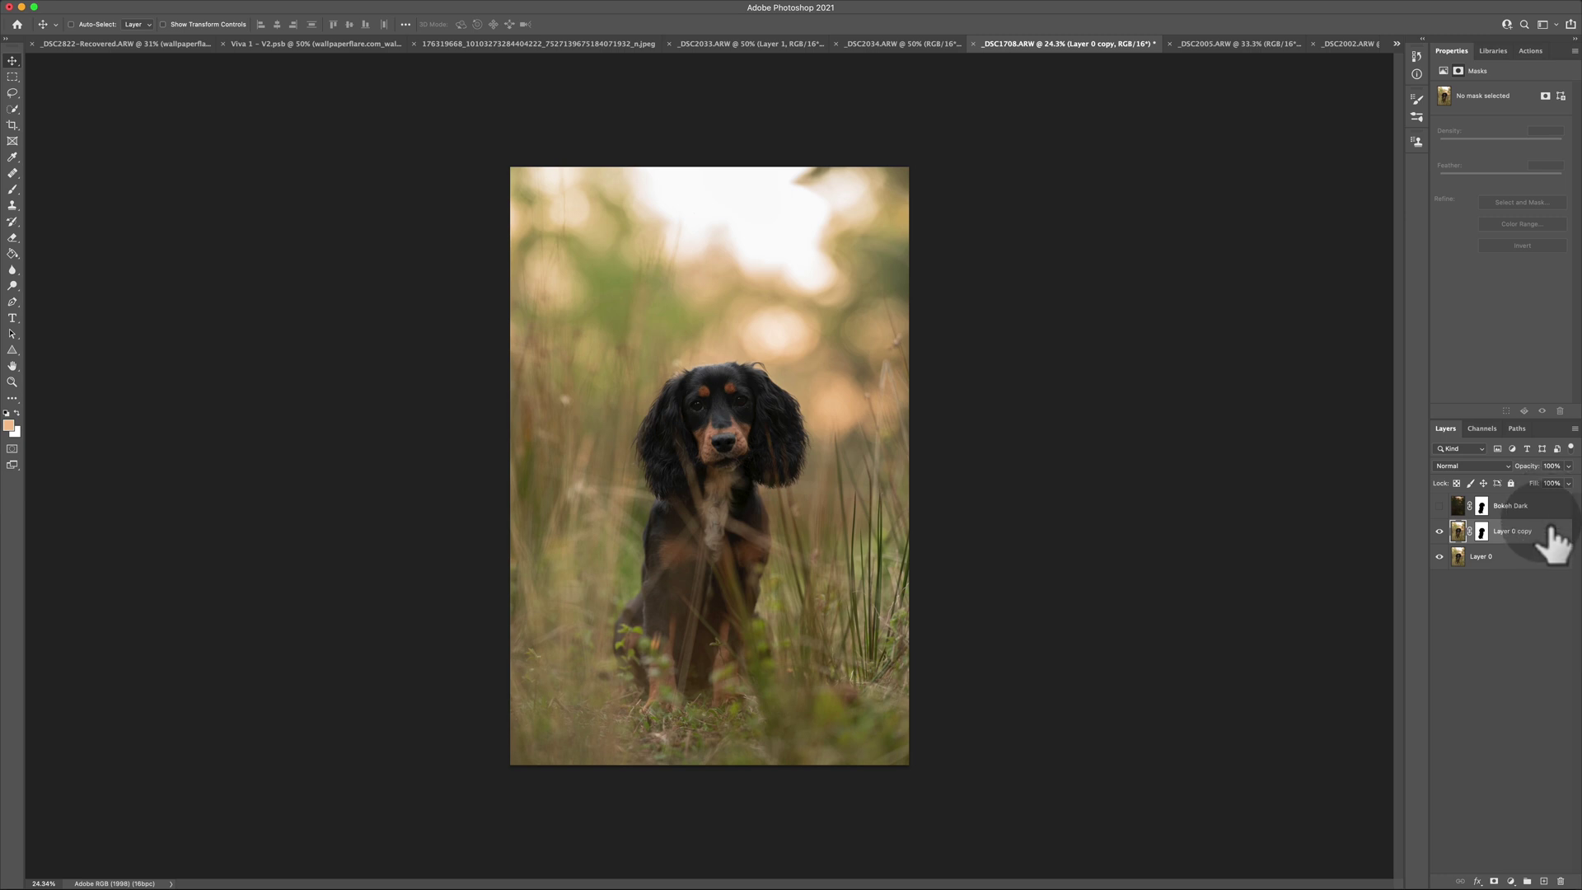
- Add a Curves adjustment layer directly above Layer 0 copy and open its curve settings
{"action": "left_click", "coordinate": [1497, 529]}
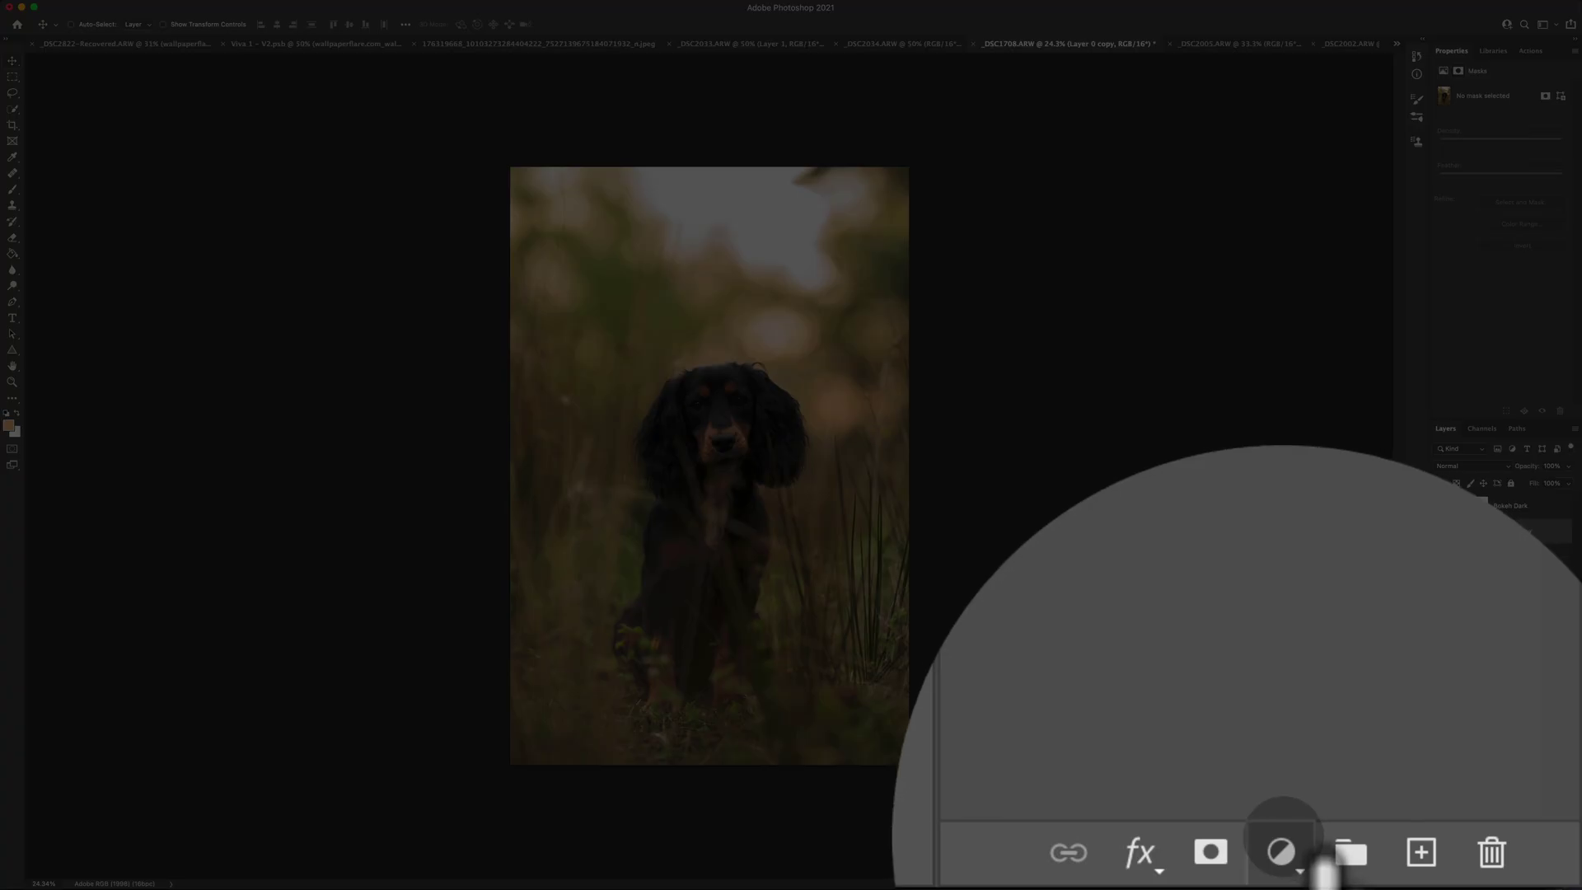
{"action": "left_click", "coordinate": [1514, 880]}
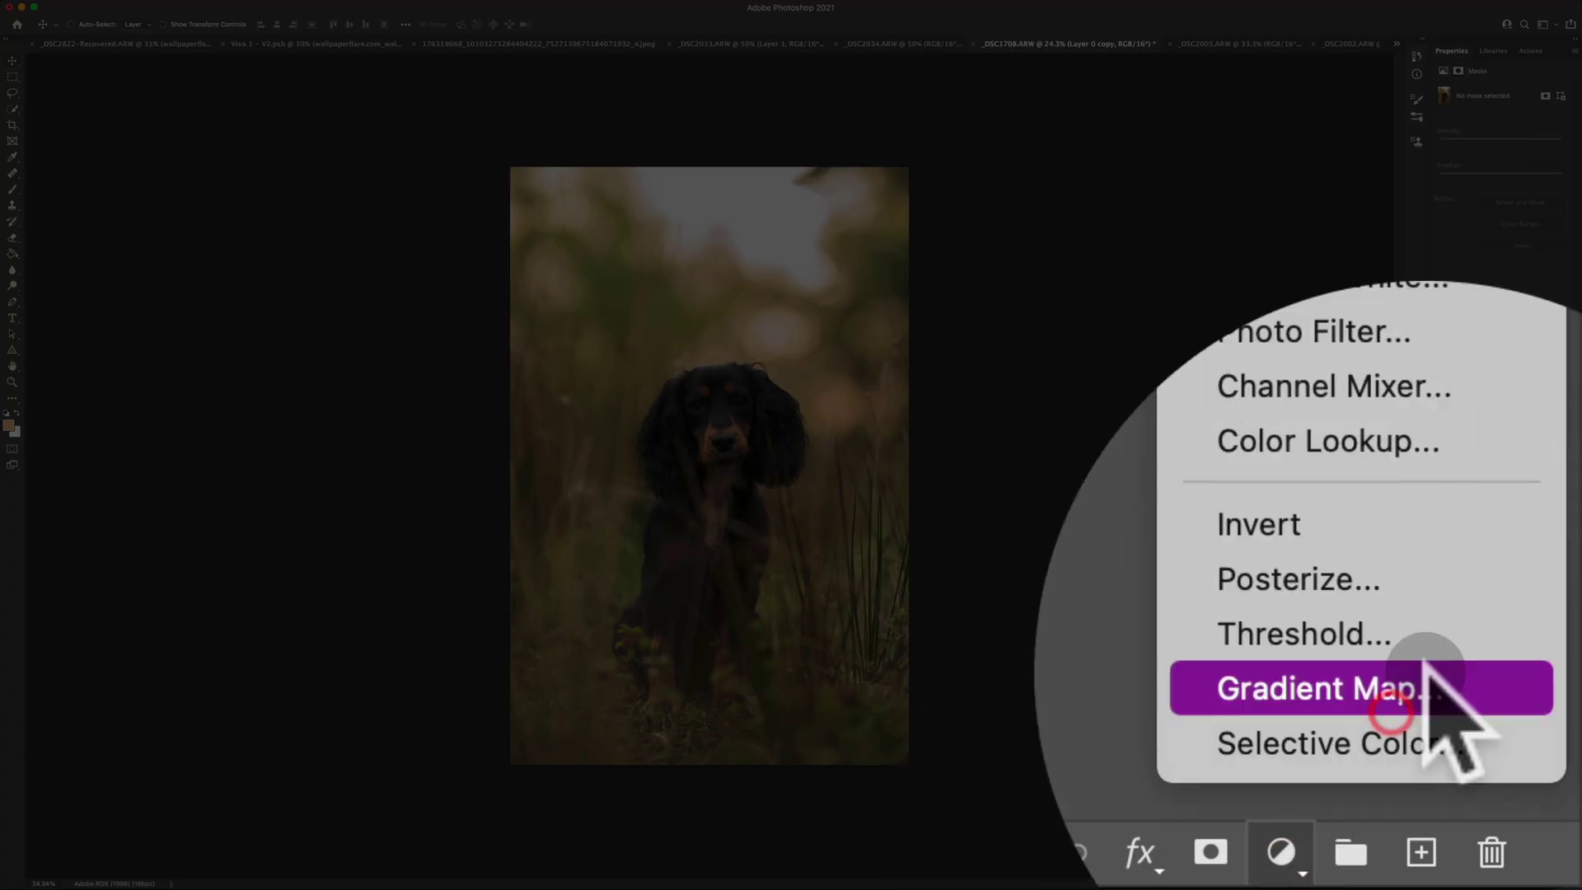
{"action": "left_click", "coordinate": [1403, 504]}
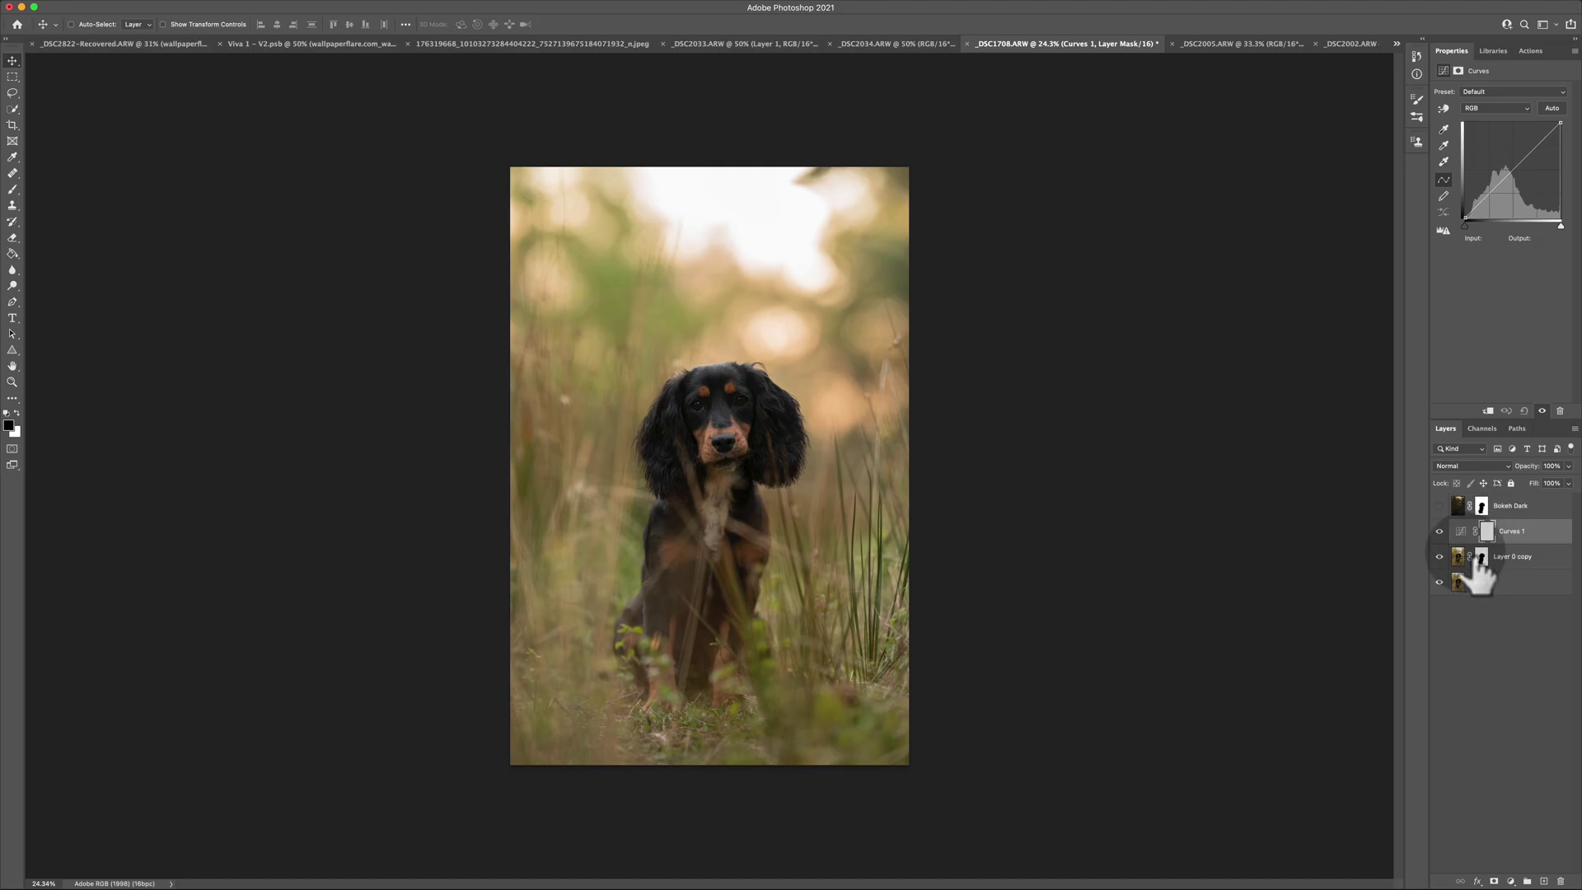
{"action": "left_click", "coordinate": [1460, 530]}
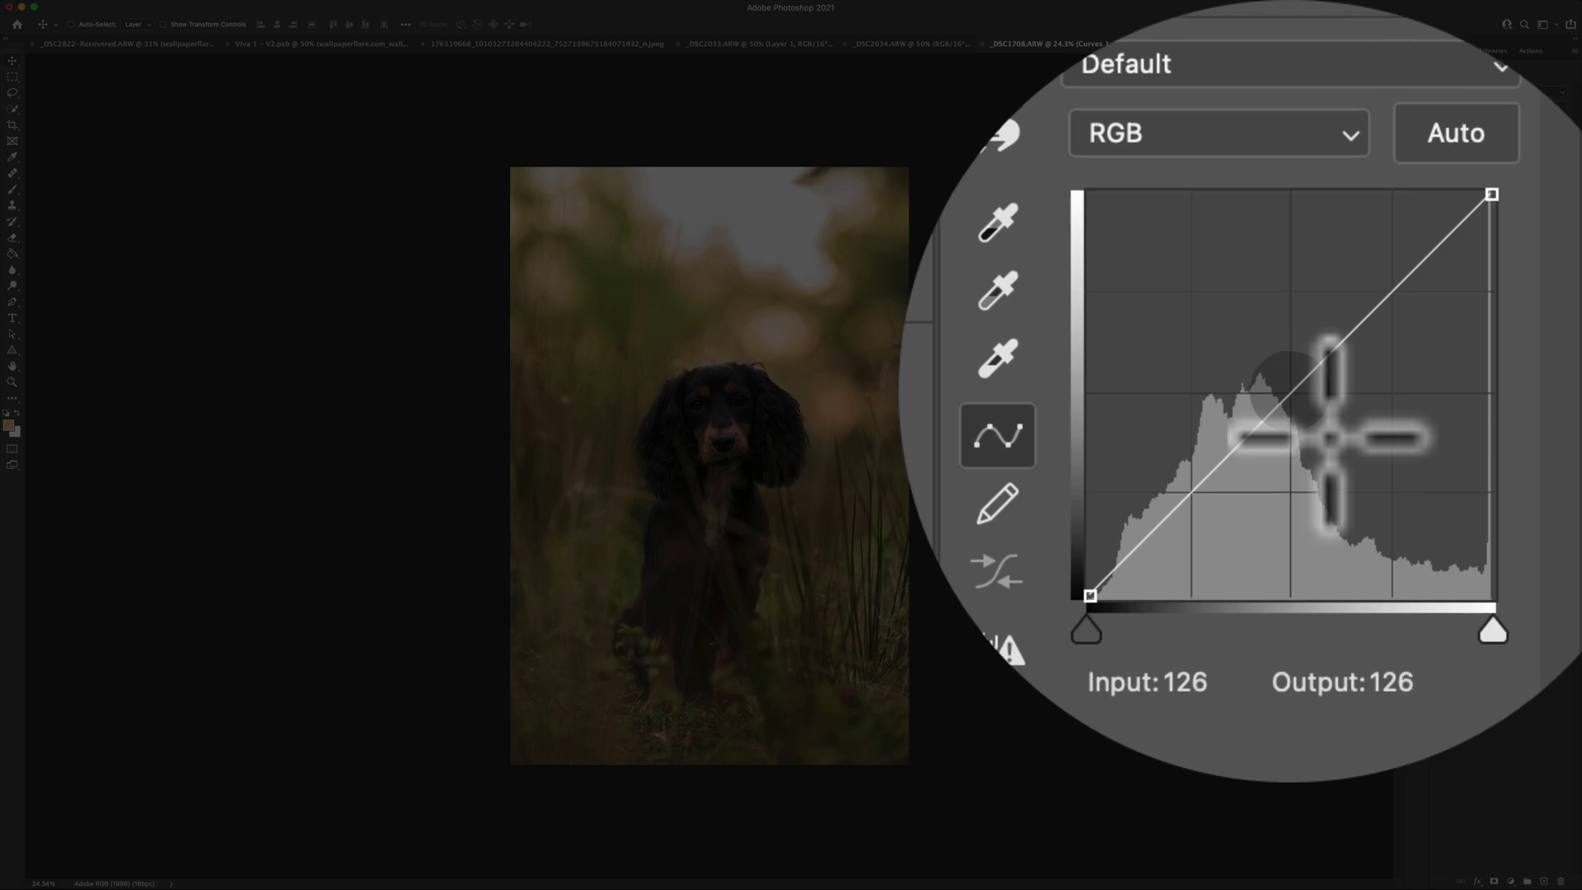
- Darken the image by pulling the midpoint of the RGB curve down to input 163, output 125
{"action": "left_click", "coordinate": [1290, 388]}
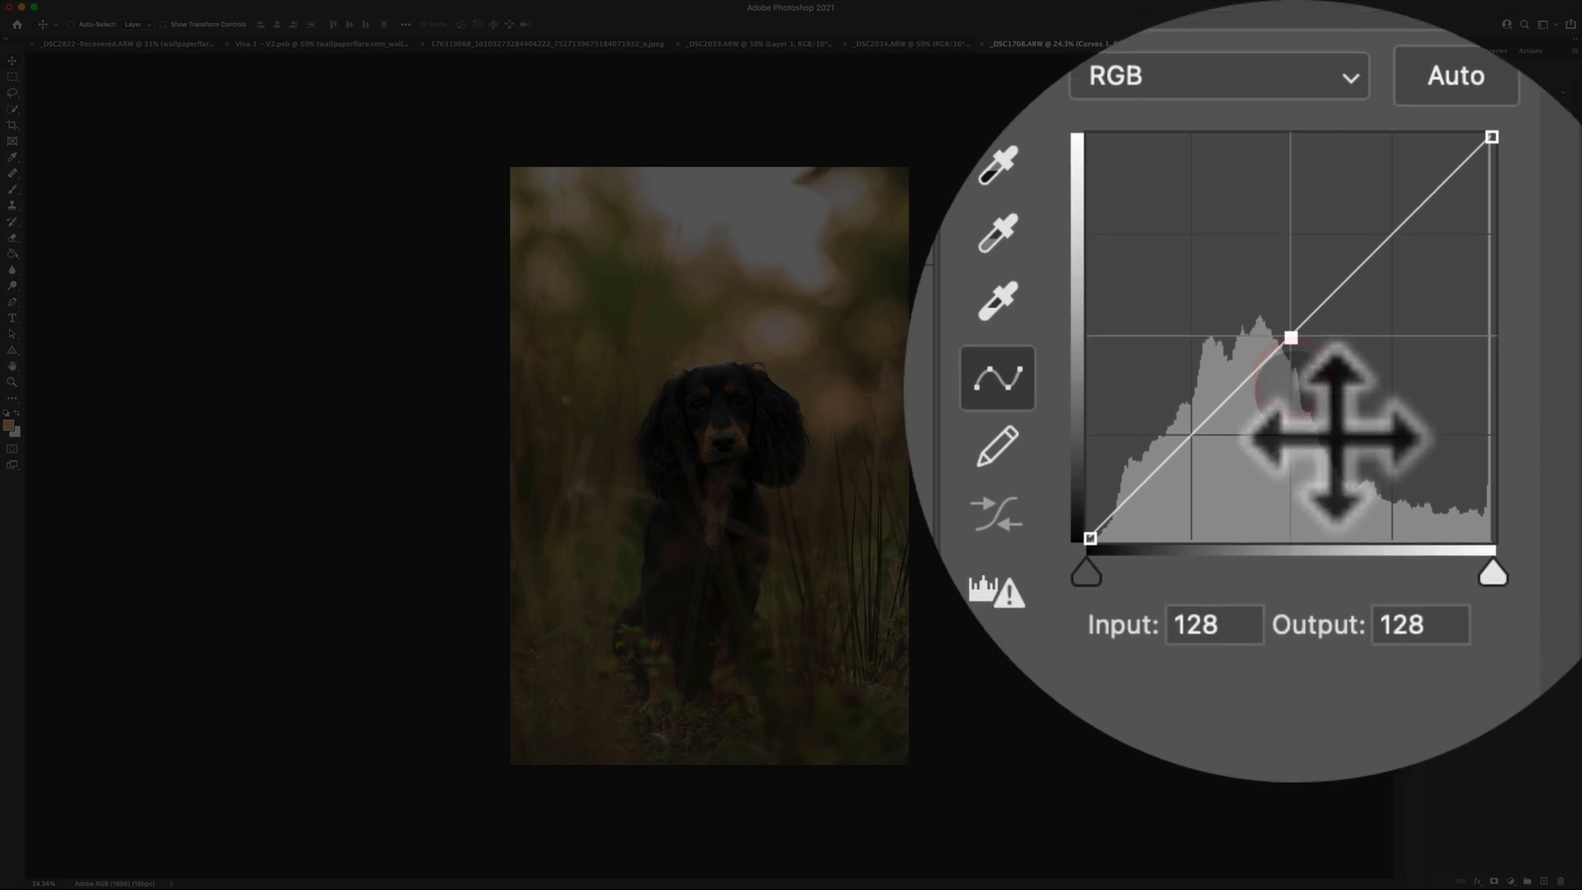
{"action": "left_click_drag", "start_coordinate": [1291, 387], "coordinate": [1319, 387]}
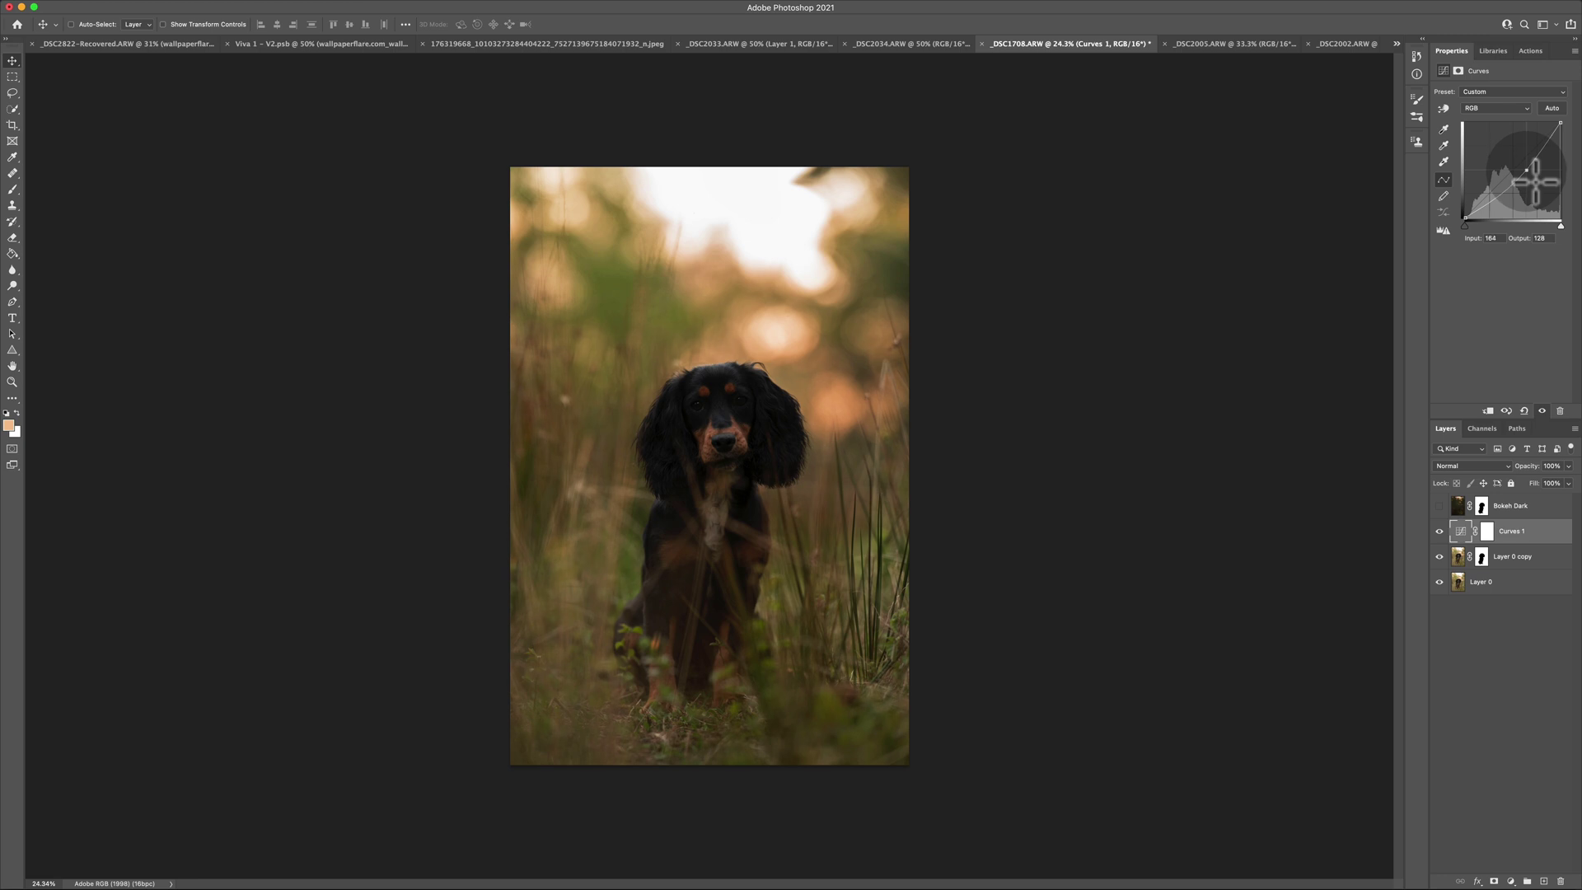
{"action": "mouse_move", "coordinate": [1534, 181]}
{"action": "left_mouse_down"}
{"action": "mouse_move", "coordinate": [1526, 170]}
{"action": "mouse_move", "coordinate": [1535, 183]}
{"action": "left_mouse_up"}
{"action": "left_click_drag", "start_coordinate": [1534, 182], "coordinate": [1534, 181]}
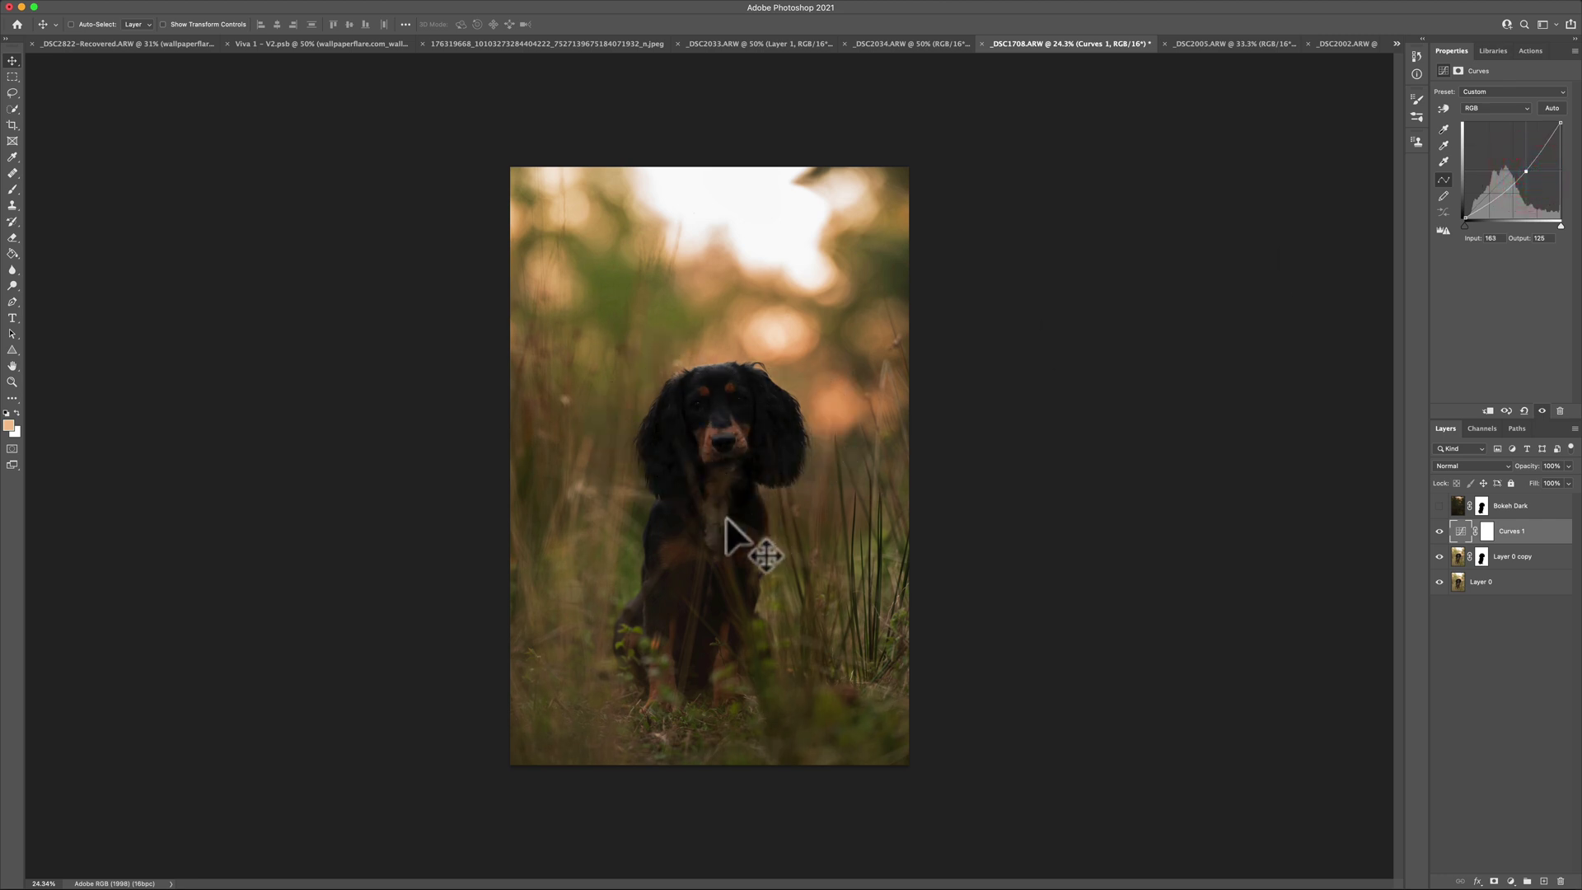
{"action": "mouse_move", "coordinate": [777, 239]}
{"action": "left_mouse_down"}
{"action": "mouse_move", "coordinate": [781, 223]}
{"action": "mouse_move", "coordinate": [752, 230]}
{"action": "left_mouse_up"}
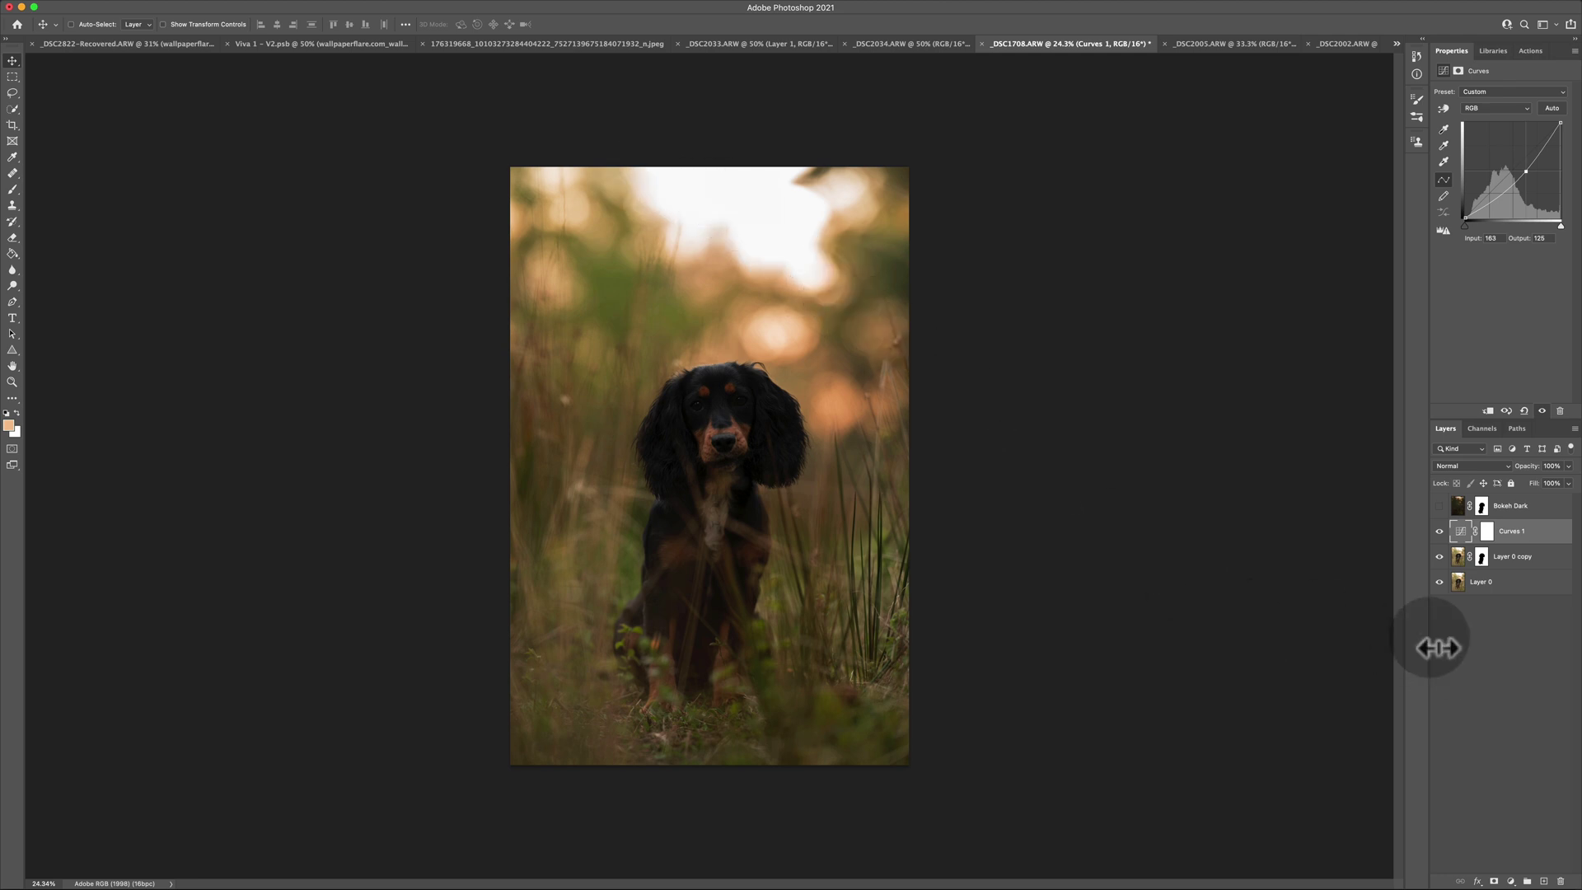
{"action": "mouse_move", "coordinate": [1420, 600]}
{"action": "left_mouse_down"}
{"action": "mouse_move", "coordinate": [1549, 559]}
{"action": "mouse_move", "coordinate": [1542, 537]}
{"action": "mouse_move", "coordinate": [1510, 553]}
{"action": "left_mouse_up"}
- Clip the Curves 1 adjustment to Layer 0 copy so it darkens only the background around the dog
{"action": "left_click", "coordinate": [1462, 532]}
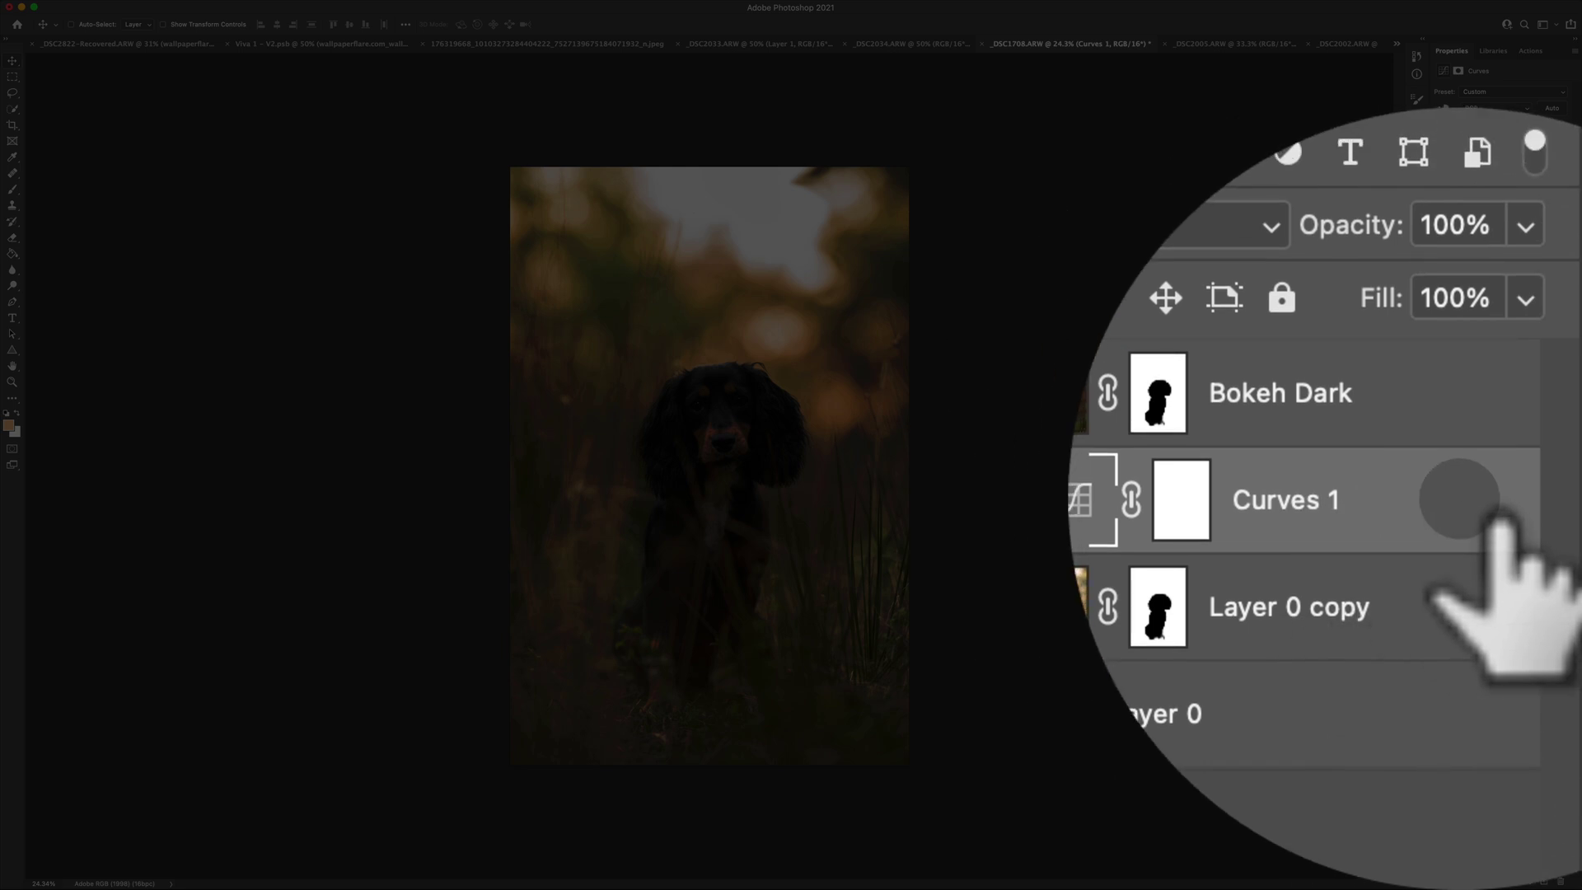
{"action": "left_click", "coordinate": [1465, 498]}
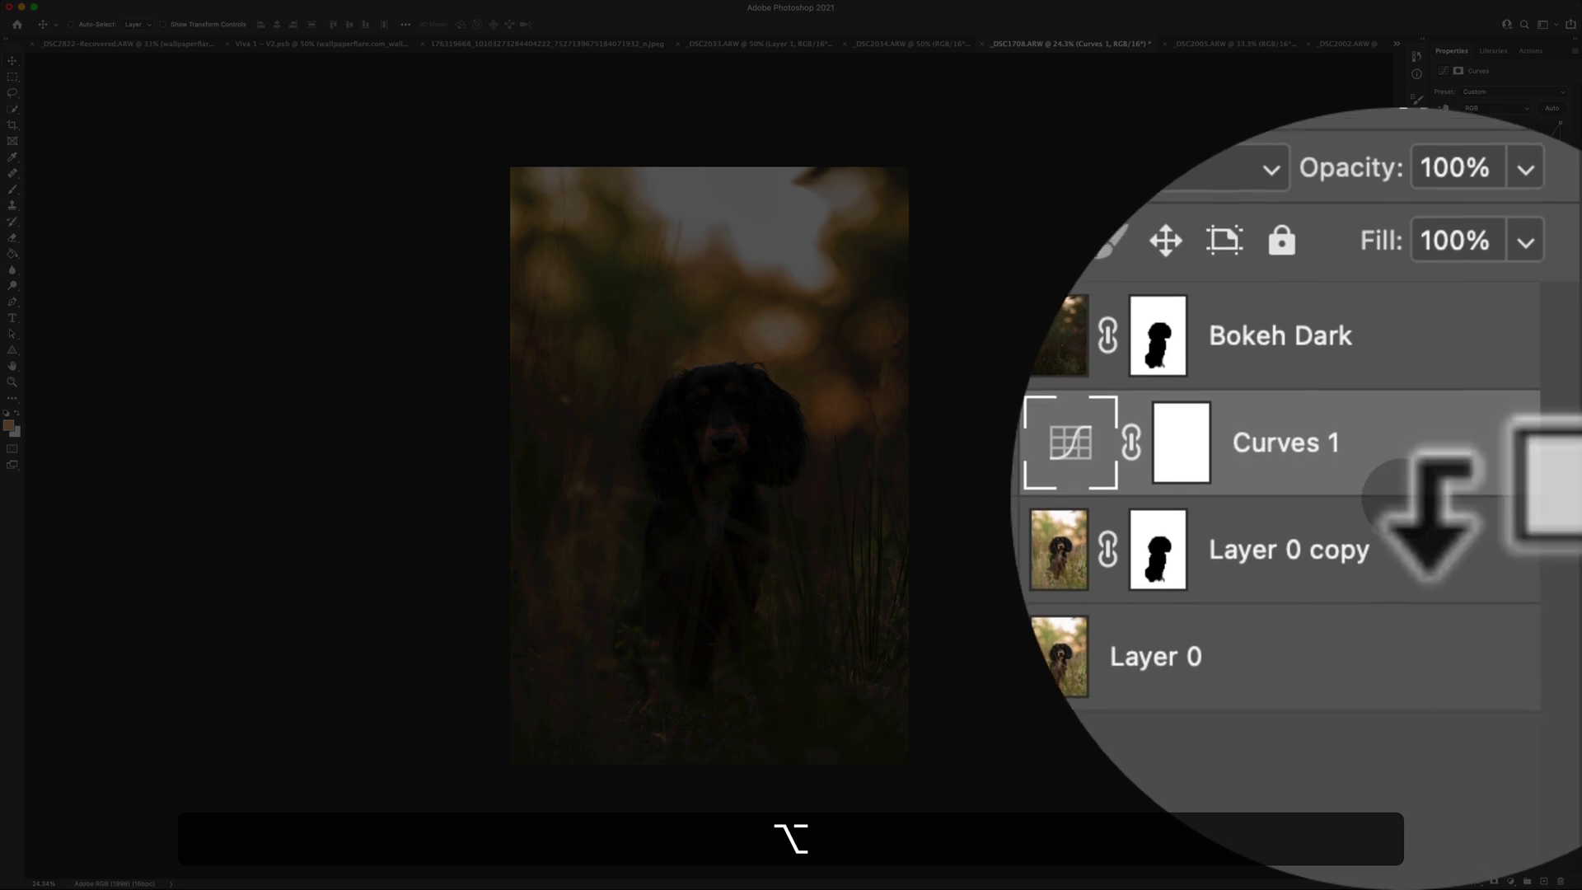
{"action": "left_click", "coordinate": [1384, 499], "text": "alt"}
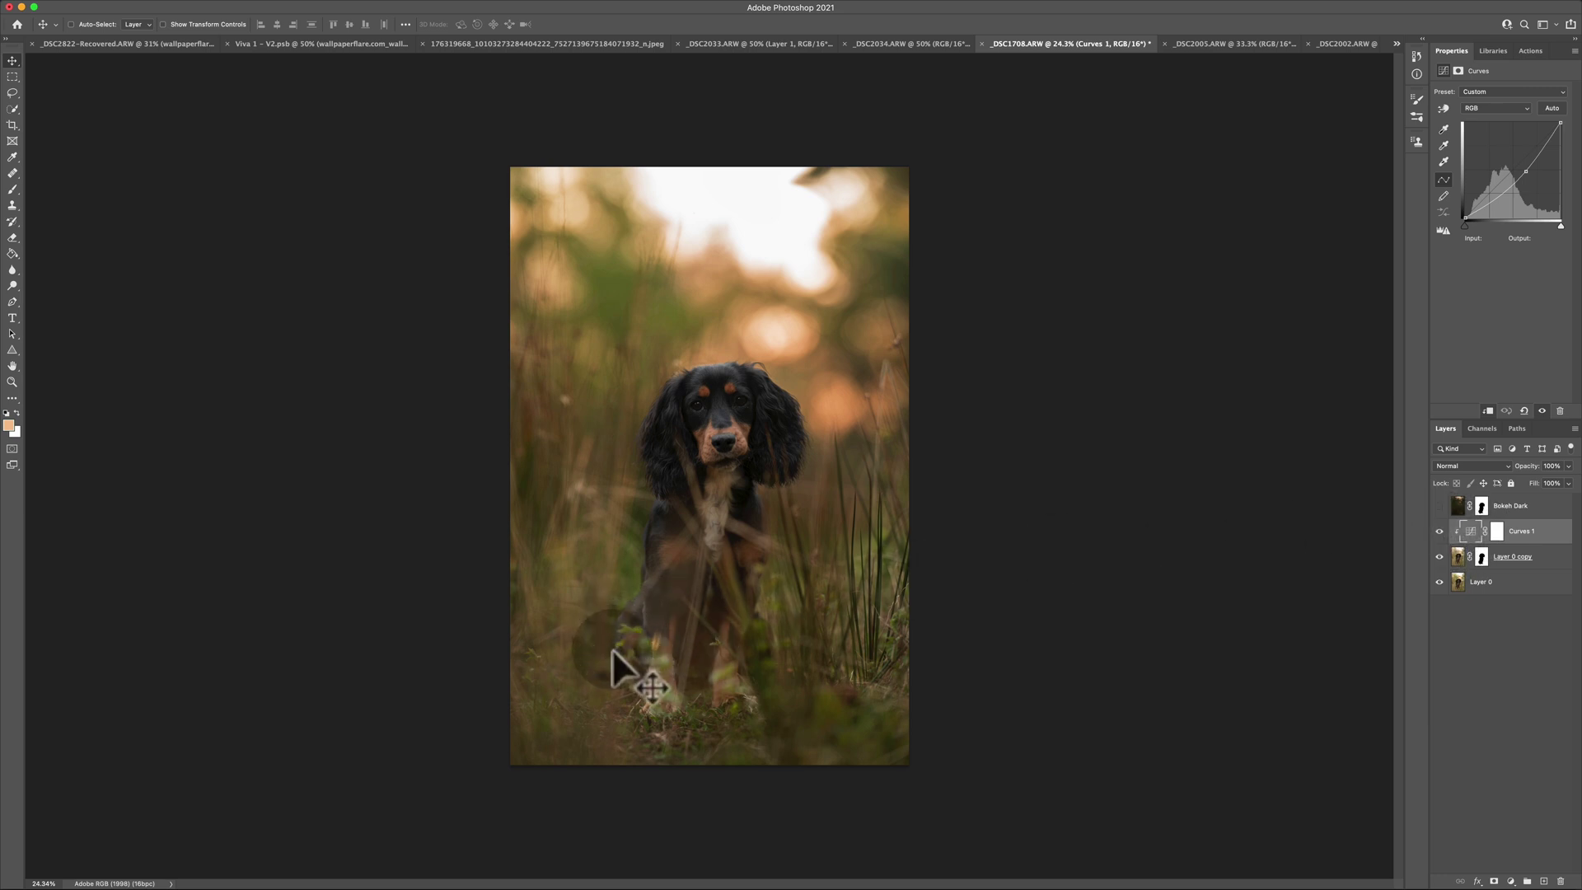
- Examine how the darkened background meets the dog's chest, legs and the surrounding grass
{"action": "key", "text": "alt"}
{"action": "scroll", "coordinate": [645, 680], "scroll_direction": "up", "scroll_amount": 3}
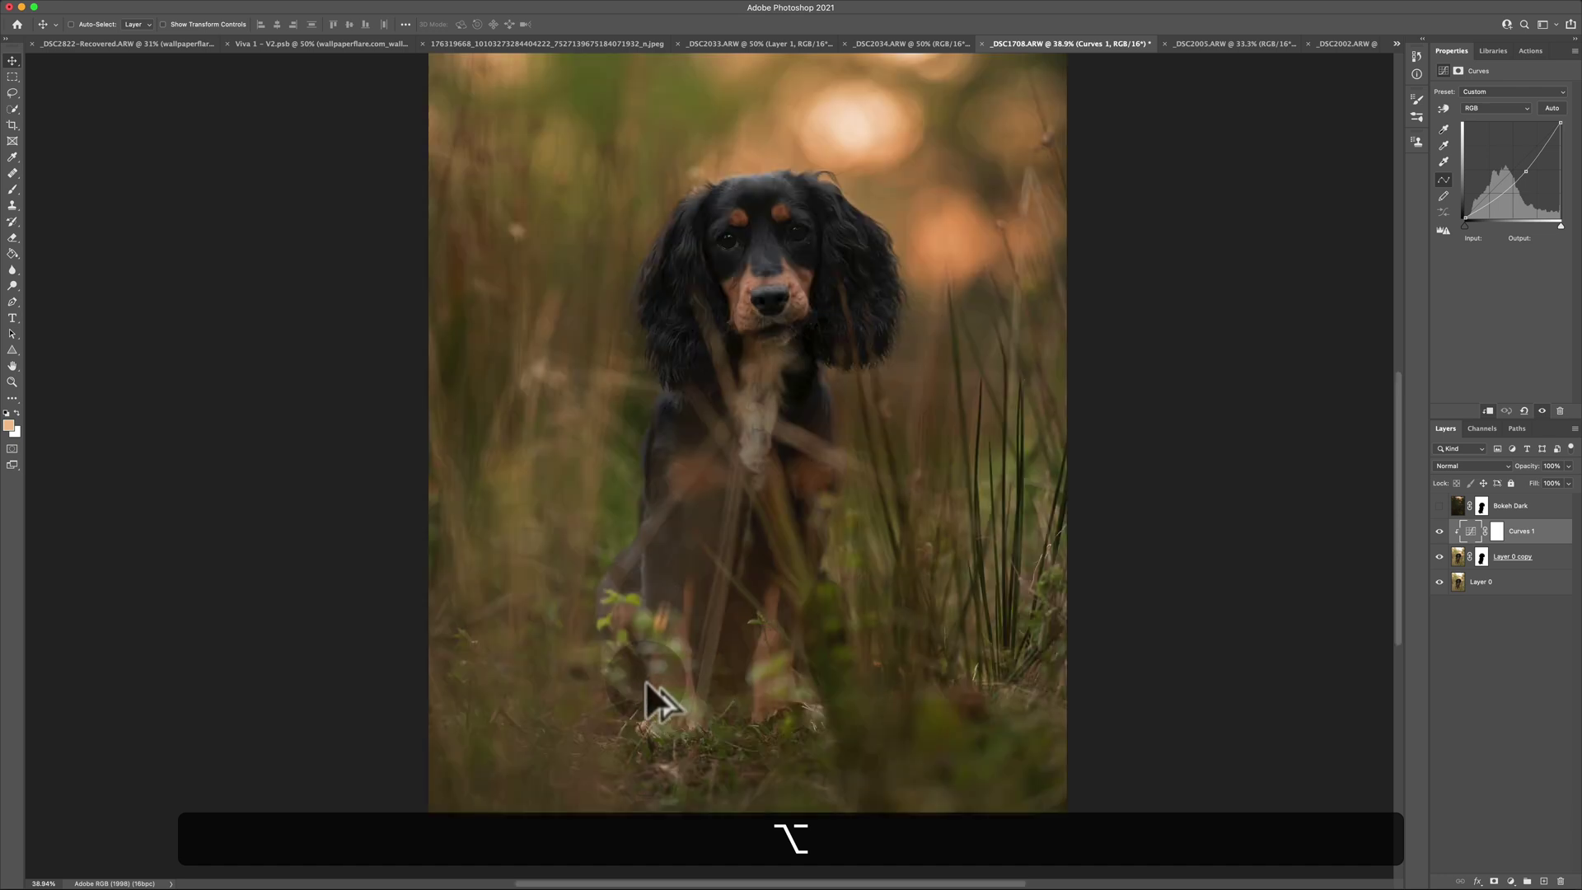
{"action": "scroll", "coordinate": [708, 610], "scroll_direction": "down", "scroll_amount": 1}
{"action": "scroll", "coordinate": [671, 532], "scroll_direction": "up", "scroll_amount": 2}
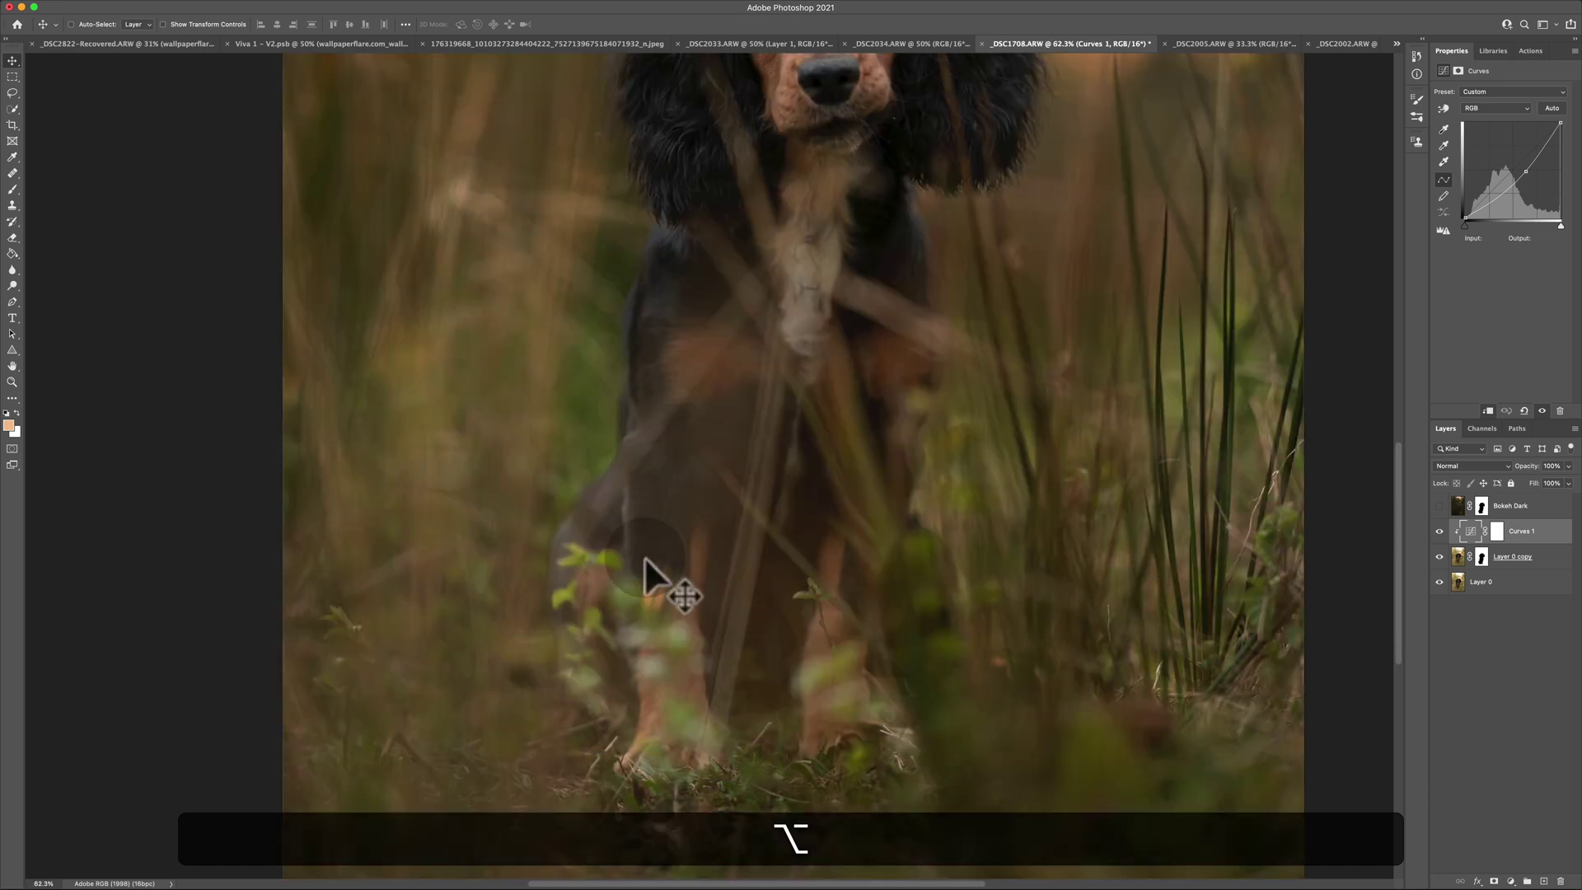
{"action": "scroll", "coordinate": [651, 618], "scroll_direction": "down", "scroll_amount": 2}
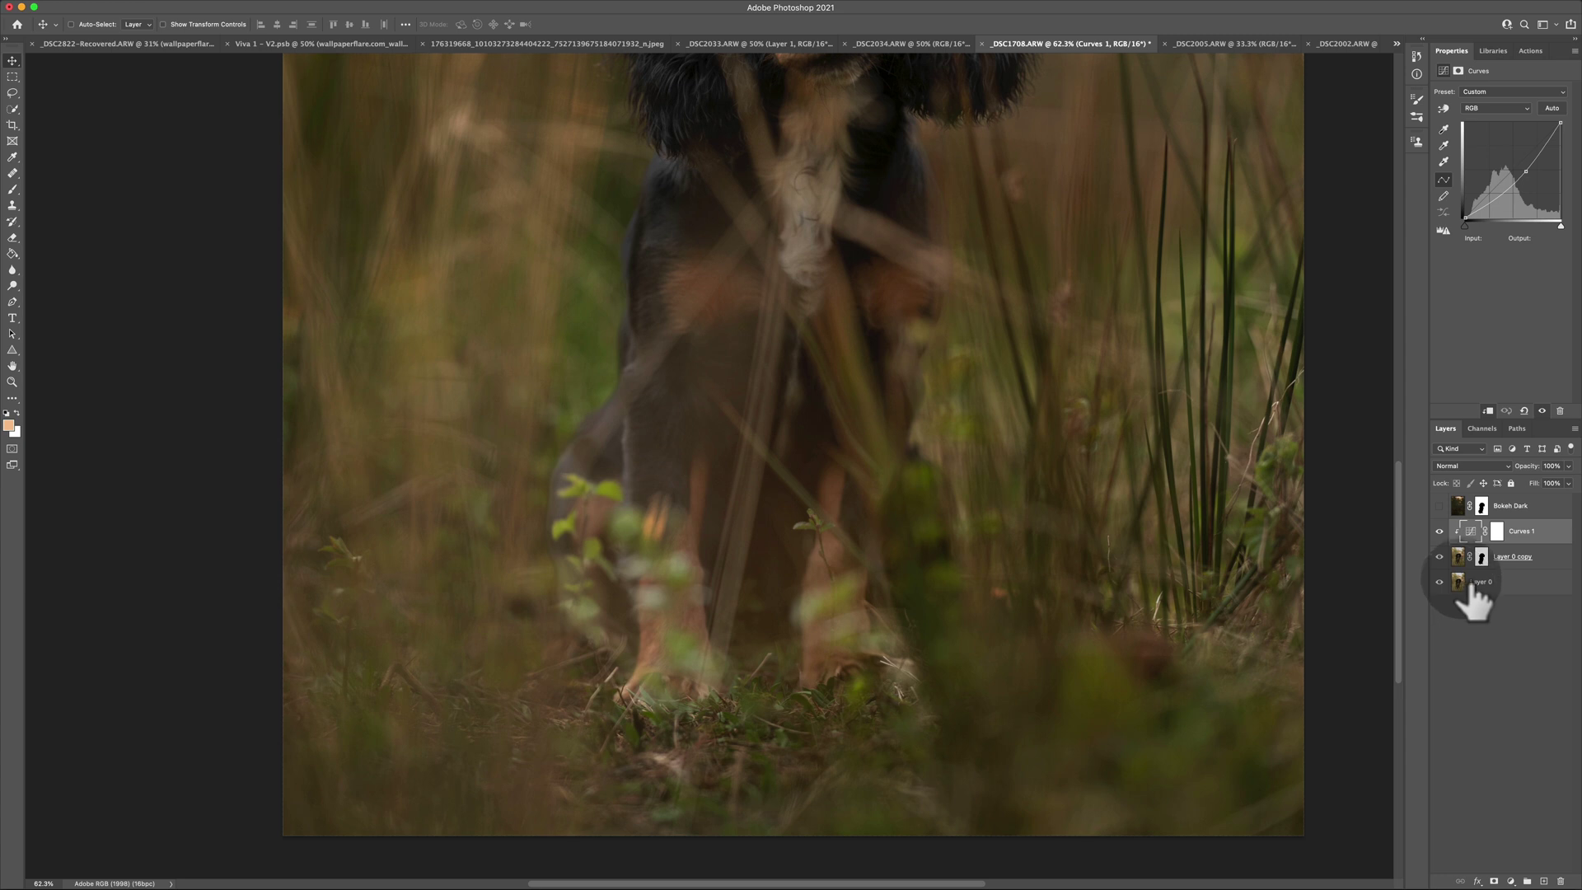
{"action": "scroll", "coordinate": [1094, 529], "scroll_direction": "down", "scroll_amount": 3}
{"action": "scroll", "coordinate": [1087, 527], "scroll_direction": "right", "scroll_amount": 3}
{"action": "scroll", "coordinate": [1088, 527], "scroll_direction": "up", "scroll_amount": 2}
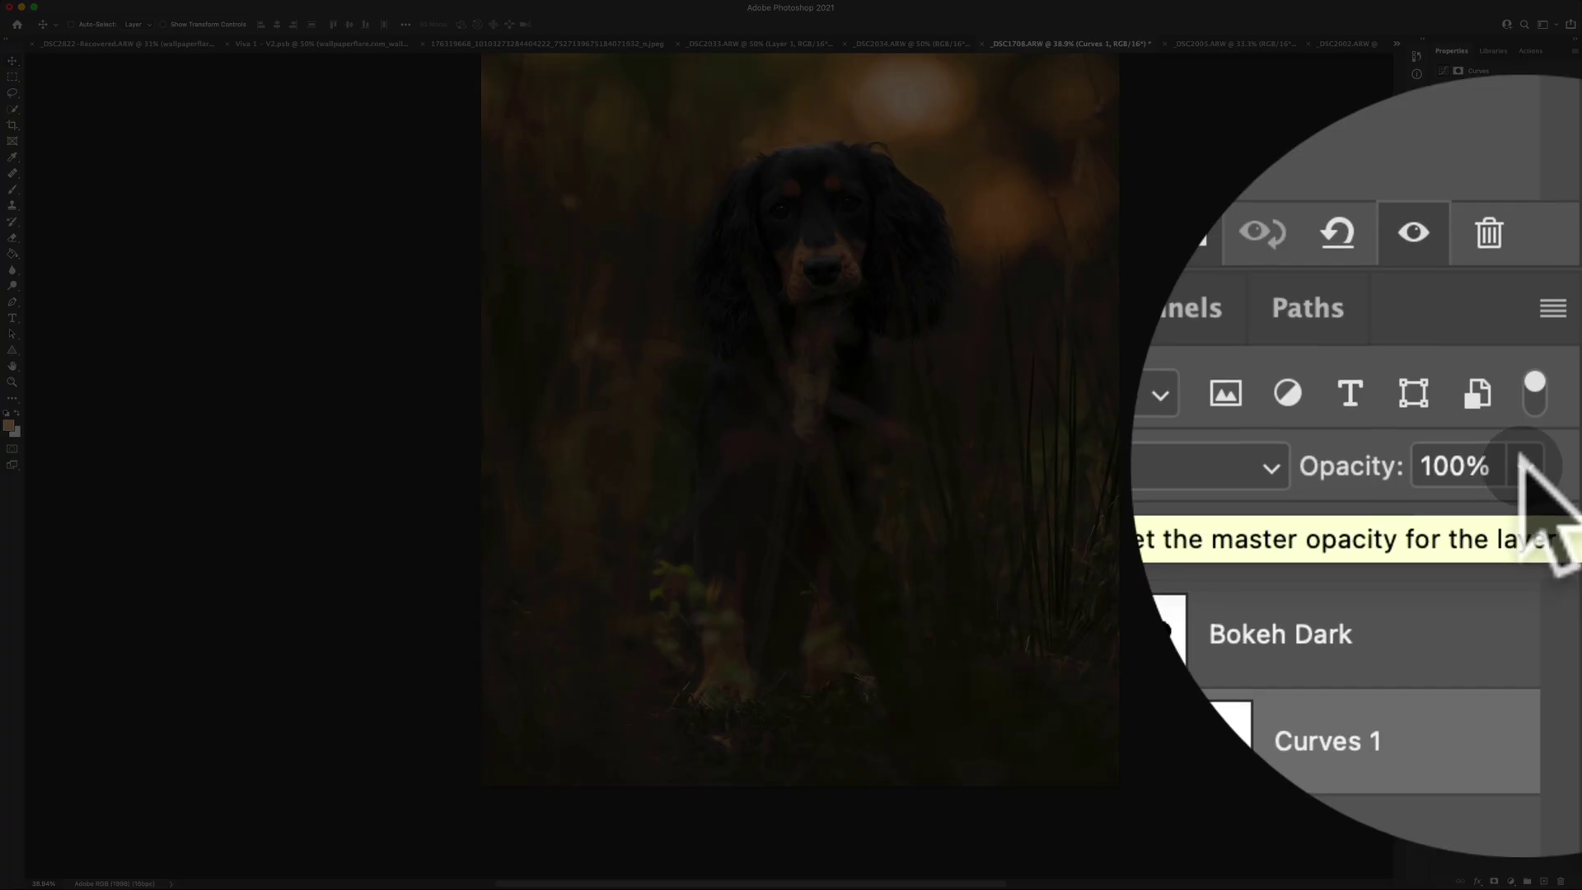
- Lower the opacity of the Curves 1 layer to soften the darkening, and select its layer mask
{"action": "left_click", "coordinate": [1526, 466]}
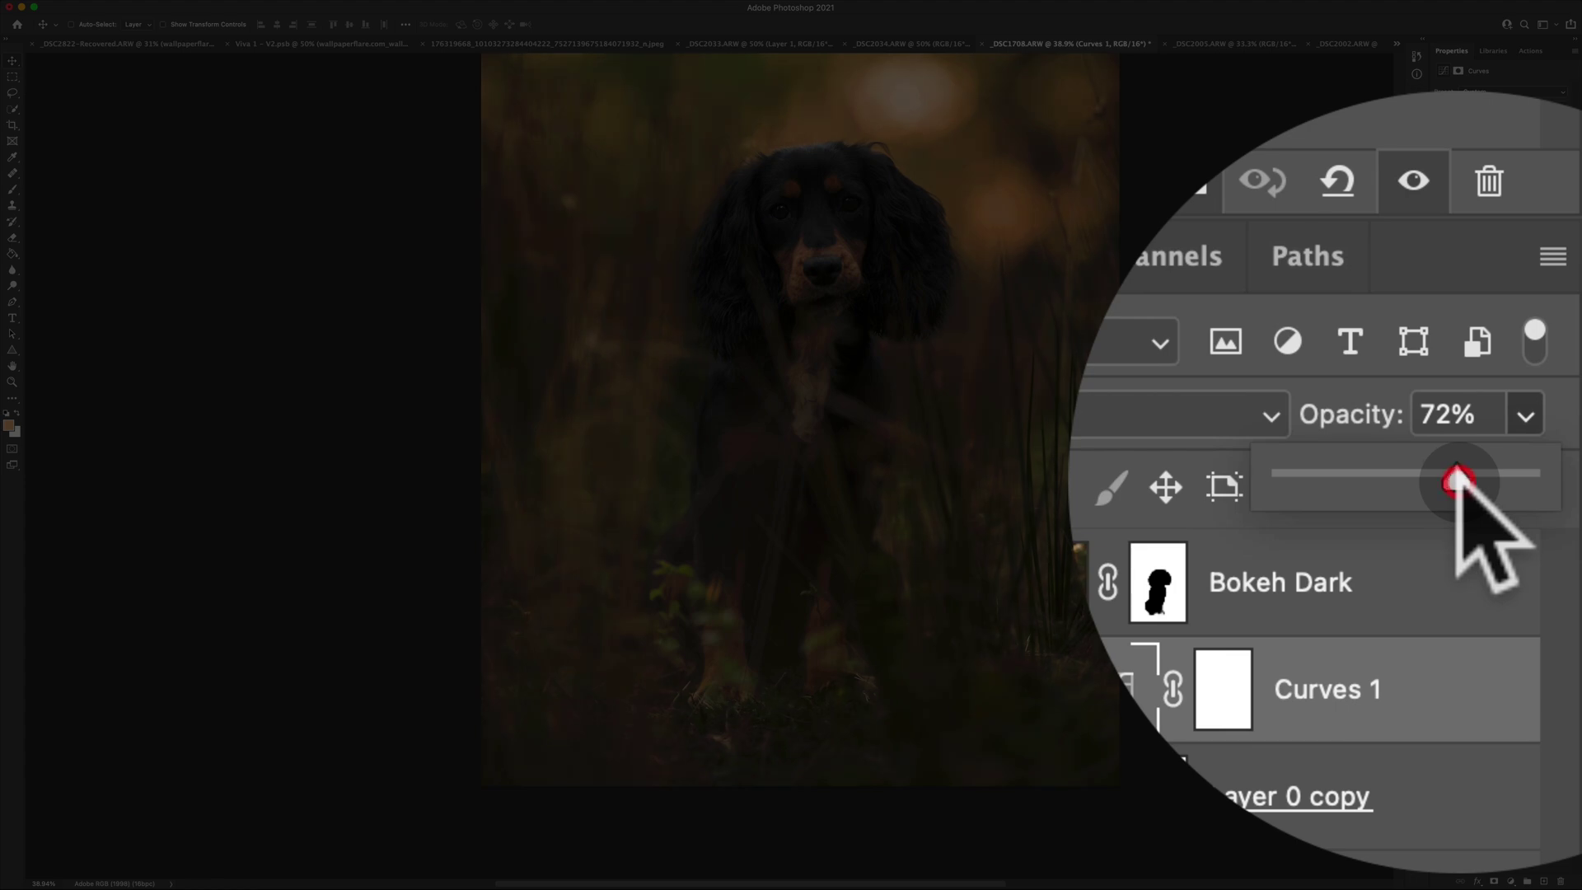
{"action": "left_click_drag", "start_coordinate": [1457, 479], "coordinate": [1467, 478]}
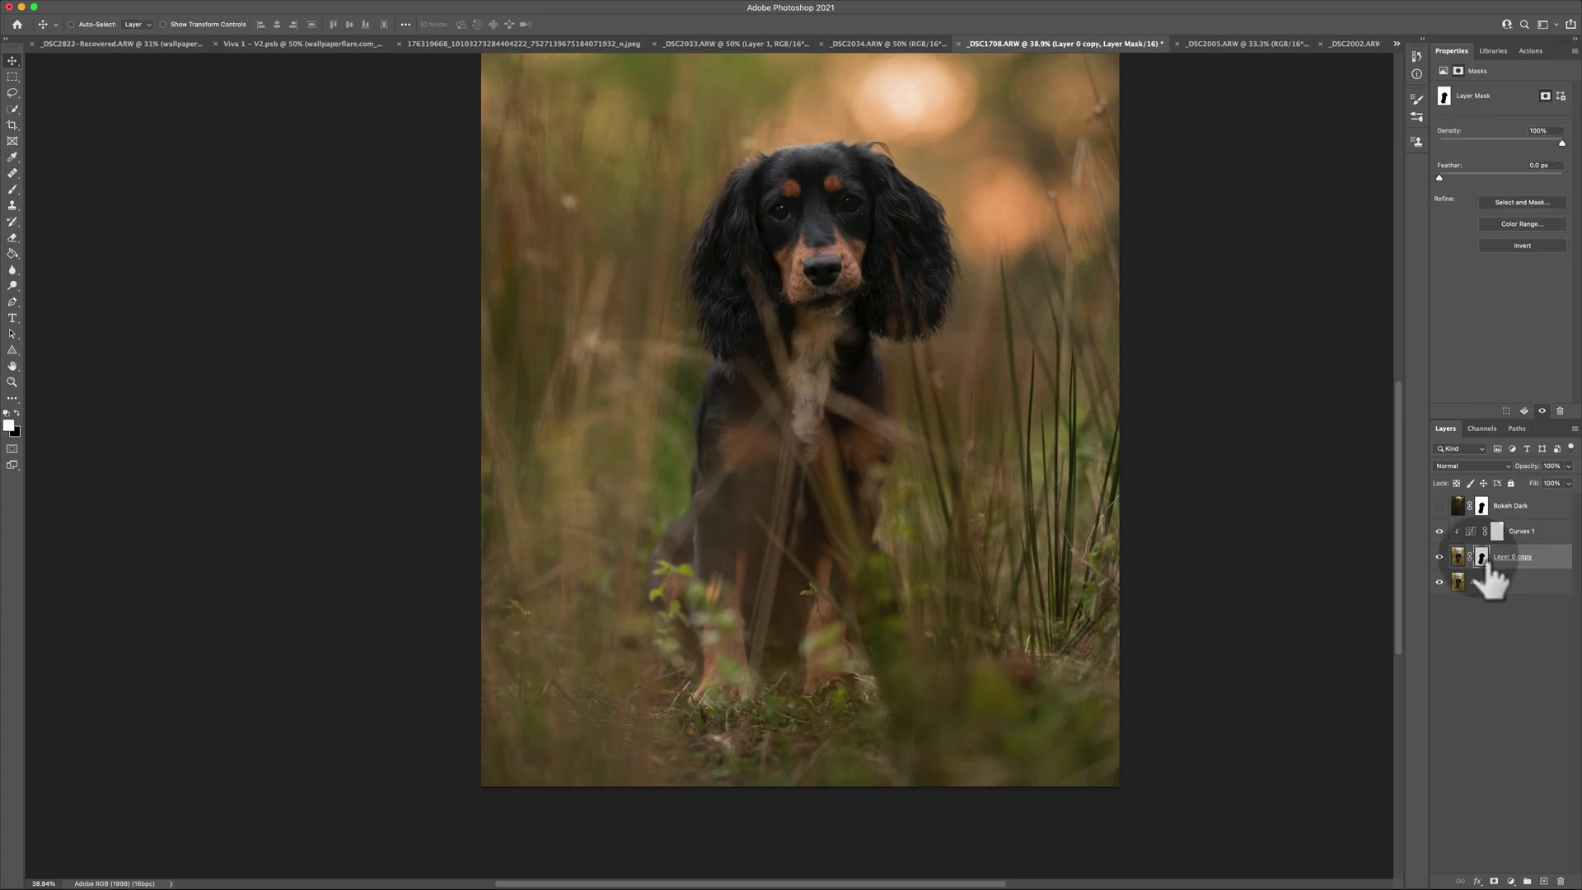
{"action": "left_click", "coordinate": [1498, 531]}
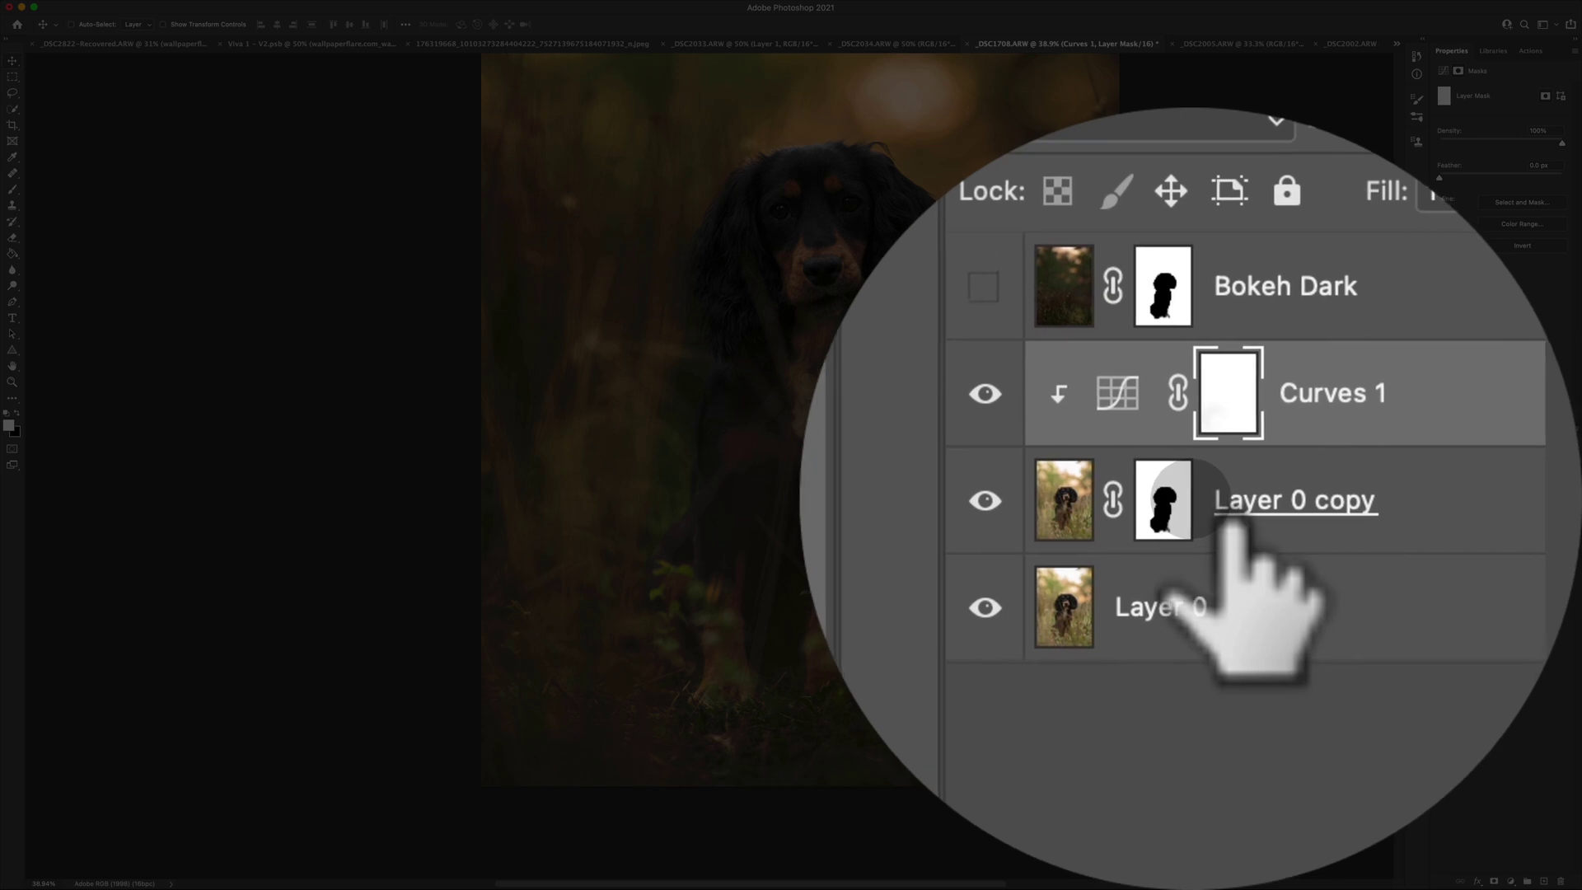
- Paint white on Layer 0 copy's mask over the dog's lower body with a large soft brush at 80% opacity
{"action": "left_click", "coordinate": [1482, 558]}
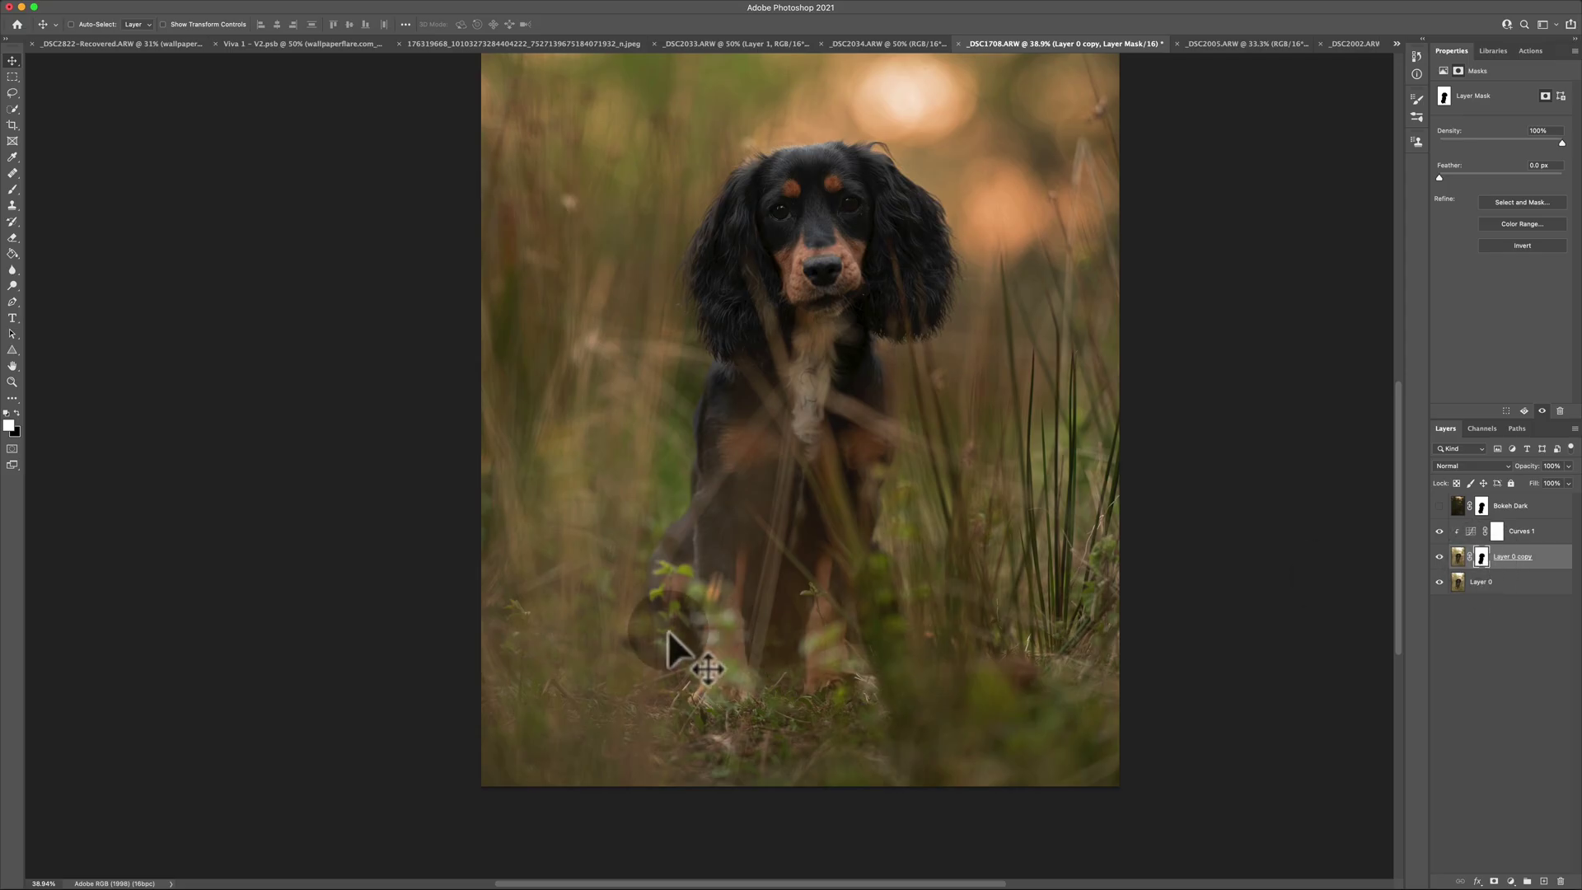
{"action": "key", "text": "b"}
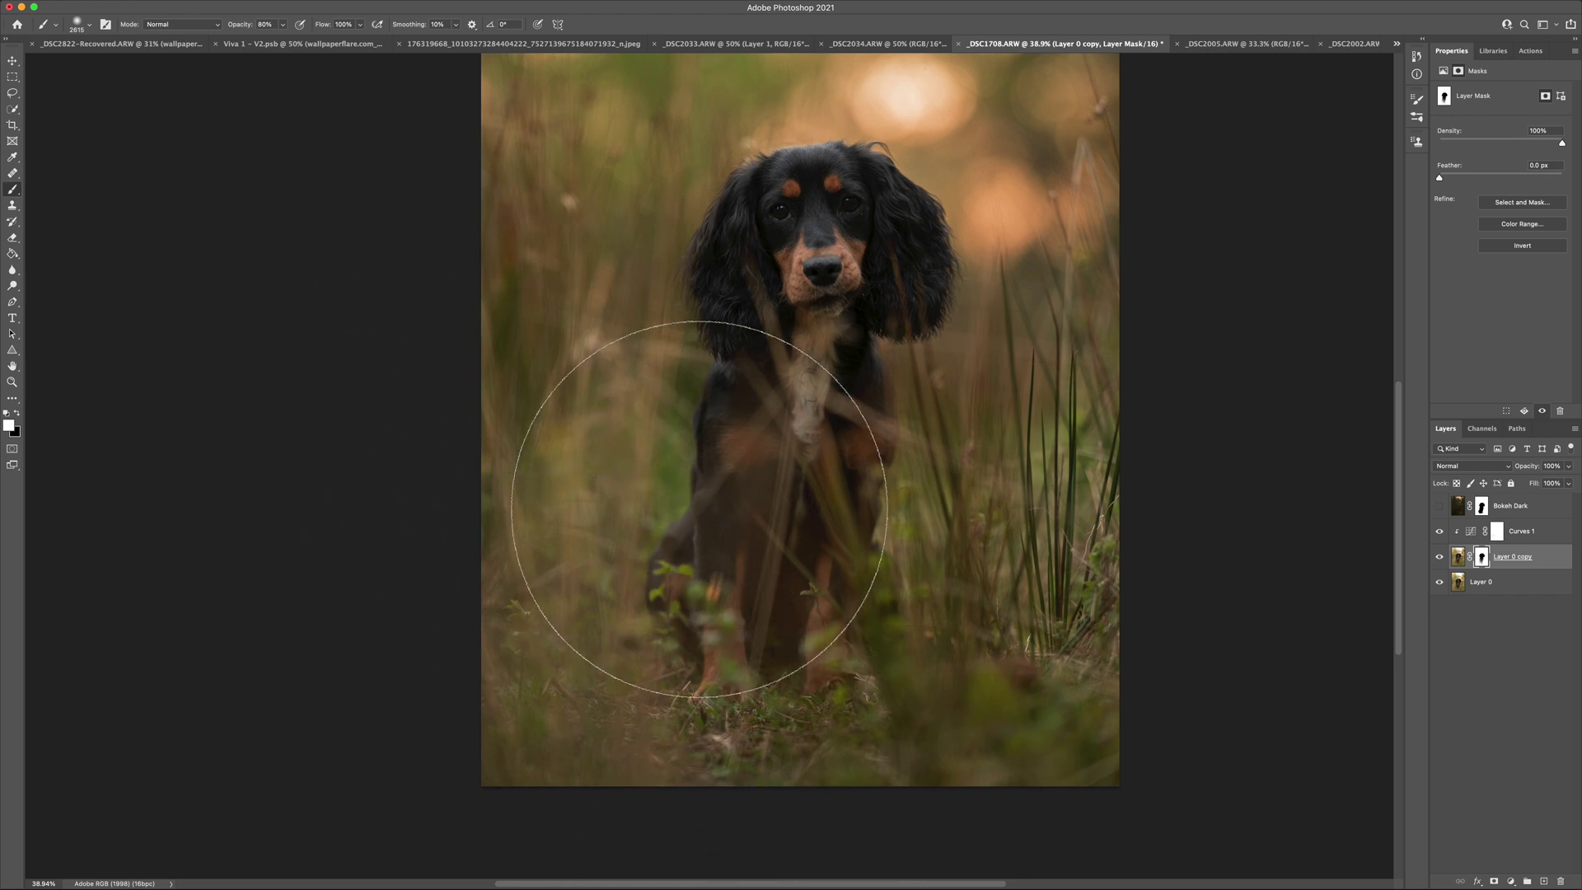
- Switch to the Move tool and inspect the blend around the dog's head and body, up close and in full view
{"action": "key", "text": "alt"}
{"action": "scroll", "coordinate": [703, 521], "scroll_direction": "down", "scroll_amount": 2}
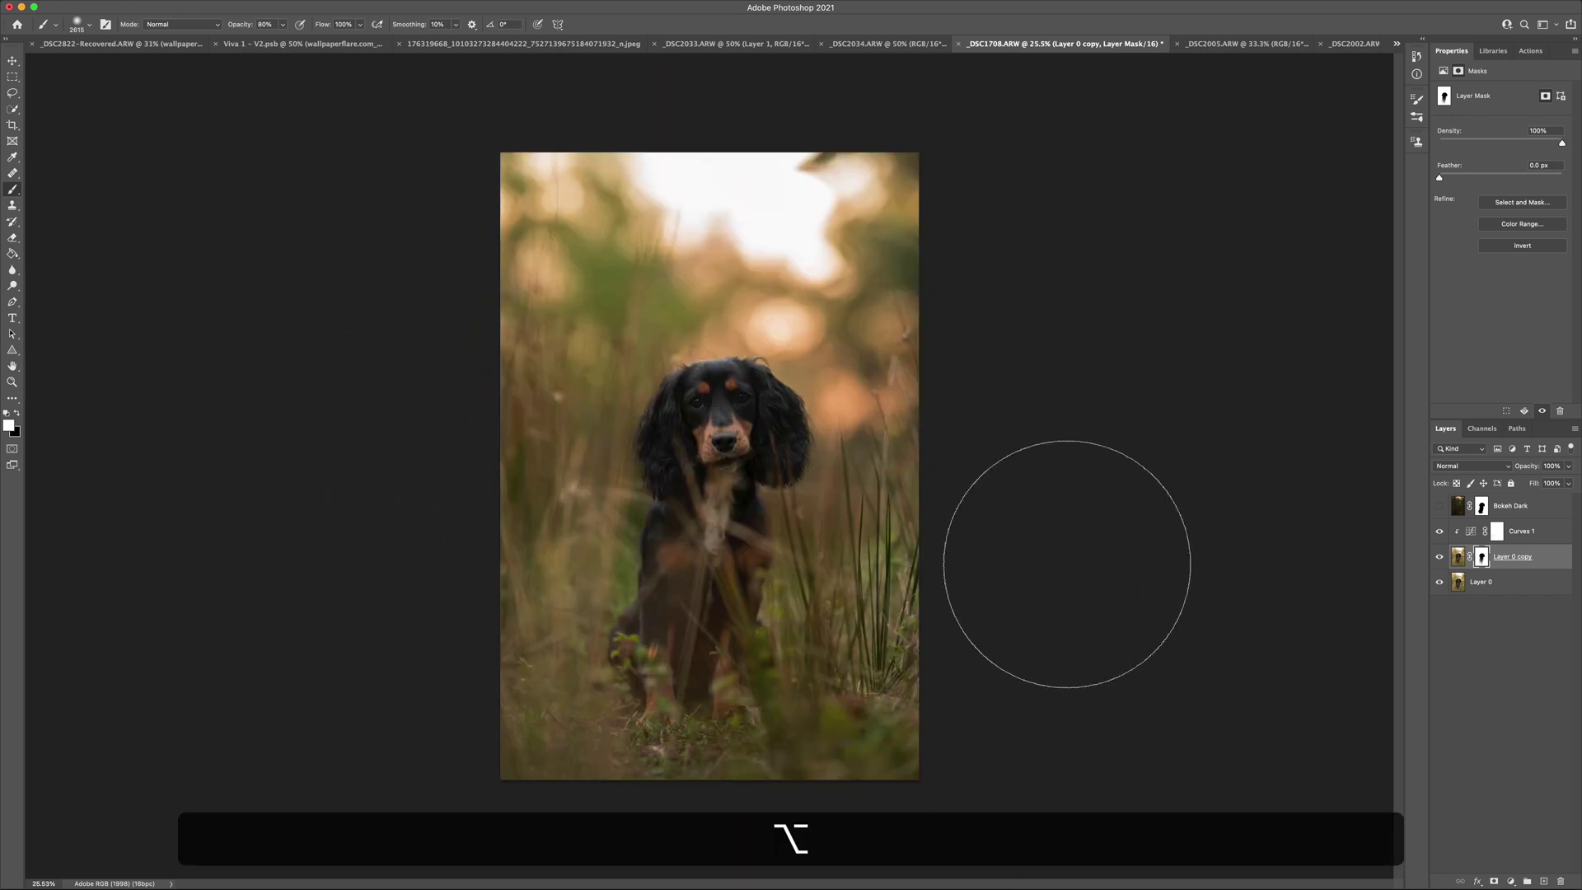
{"action": "key", "text": "v"}
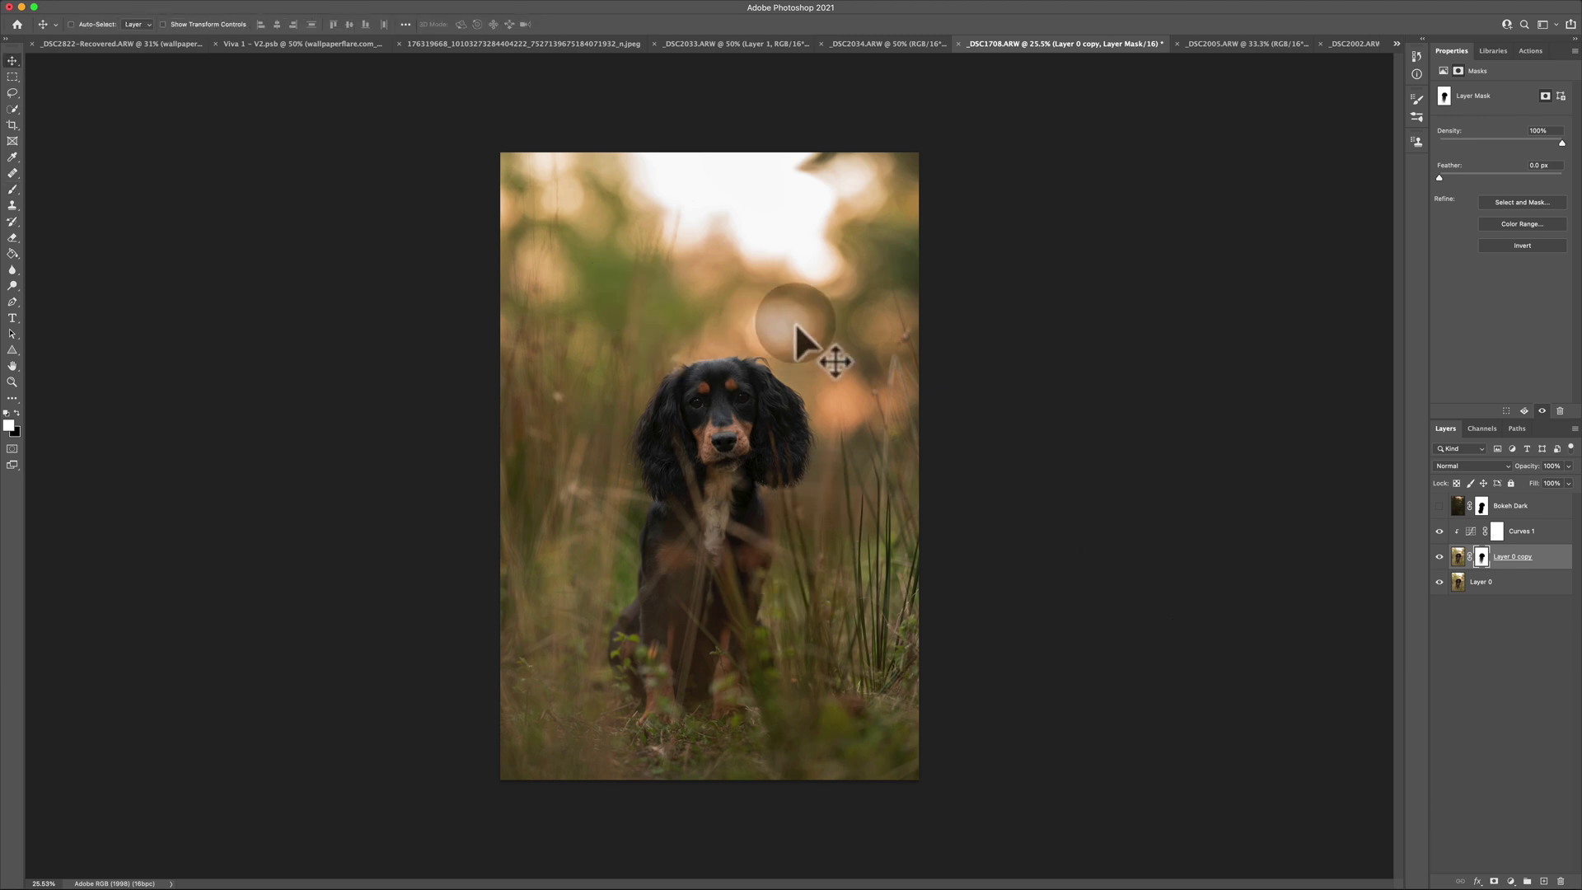
{"action": "key", "text": "alt"}
{"action": "scroll", "coordinate": [779, 352], "scroll_direction": "up", "scroll_amount": 5}
{"action": "scroll", "coordinate": [778, 353], "scroll_direction": "down", "scroll_amount": 5}
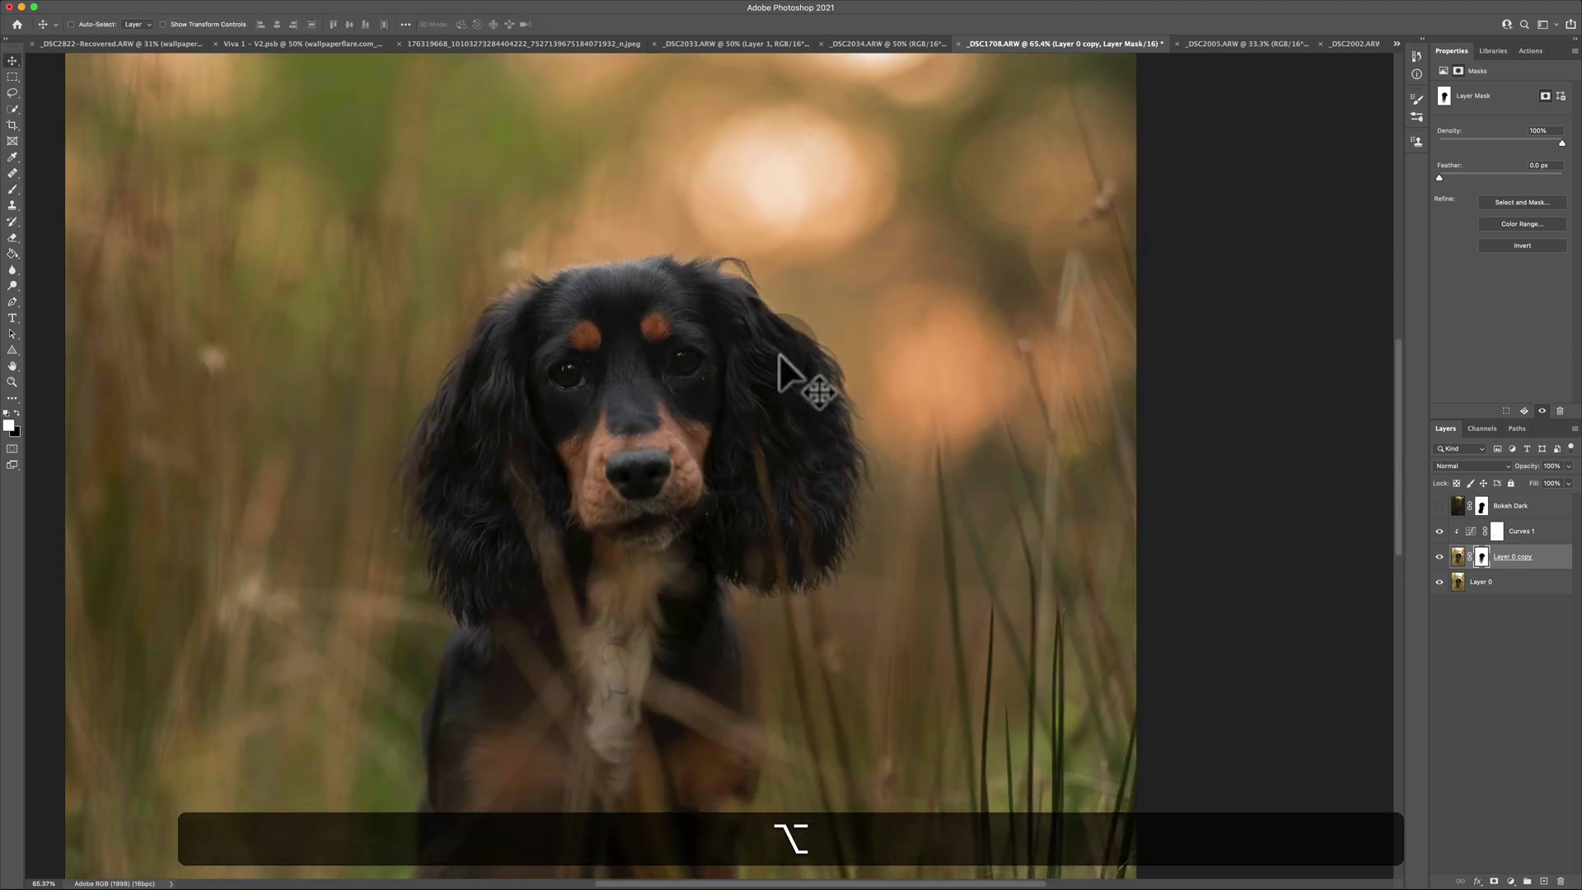
{"action": "scroll", "coordinate": [778, 353], "scroll_direction": "left", "scroll_amount": 3}
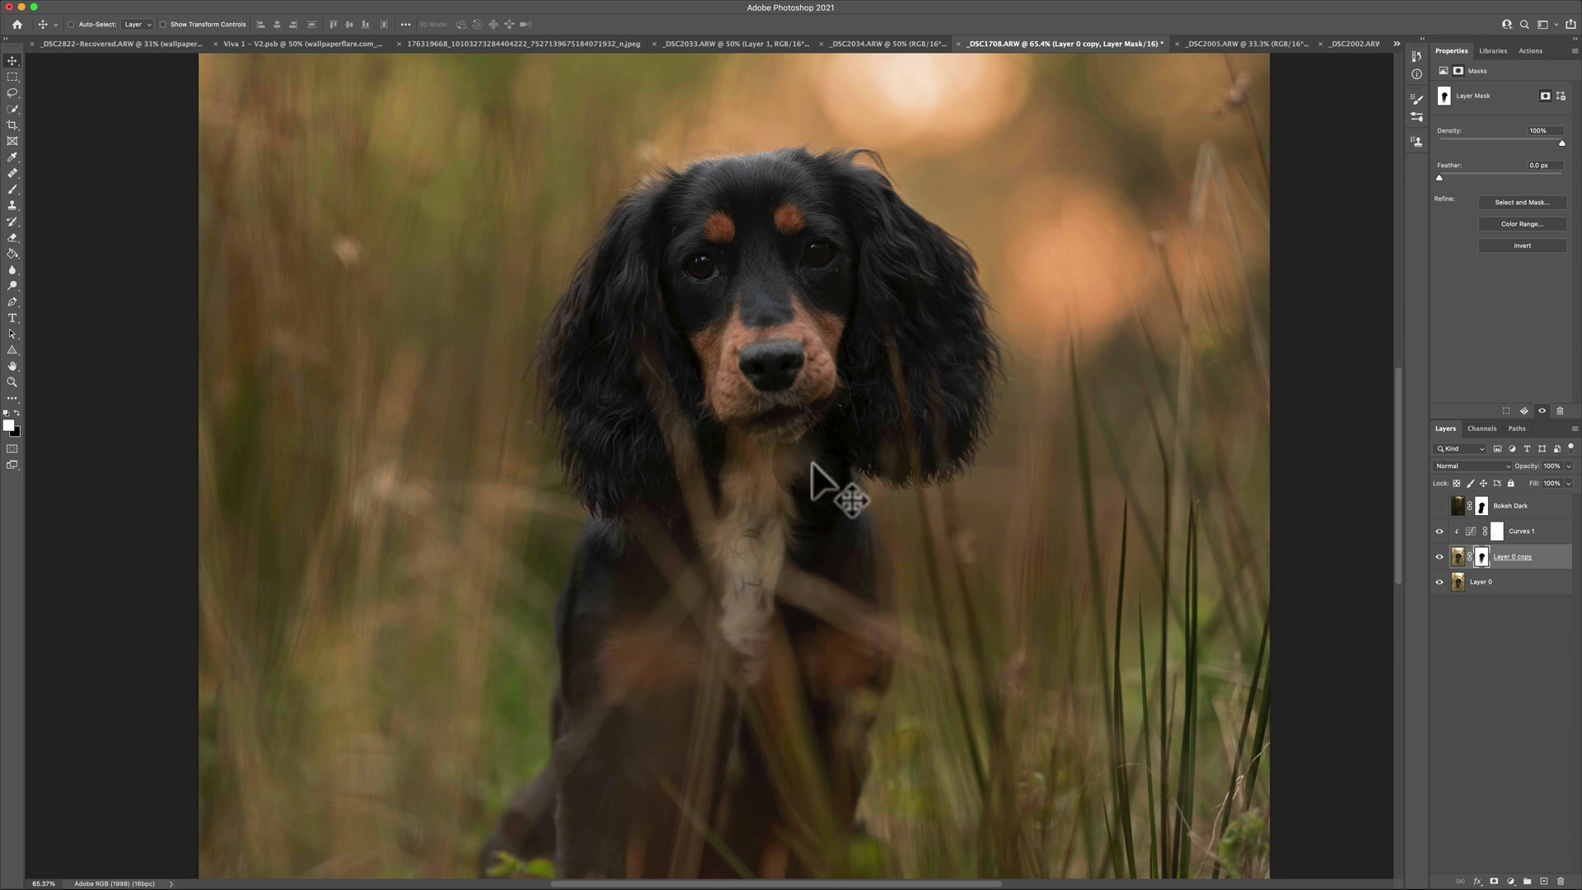
{"action": "key", "text": "alt"}
{"action": "scroll", "coordinate": [816, 468], "scroll_direction": "down", "scroll_amount": 5}
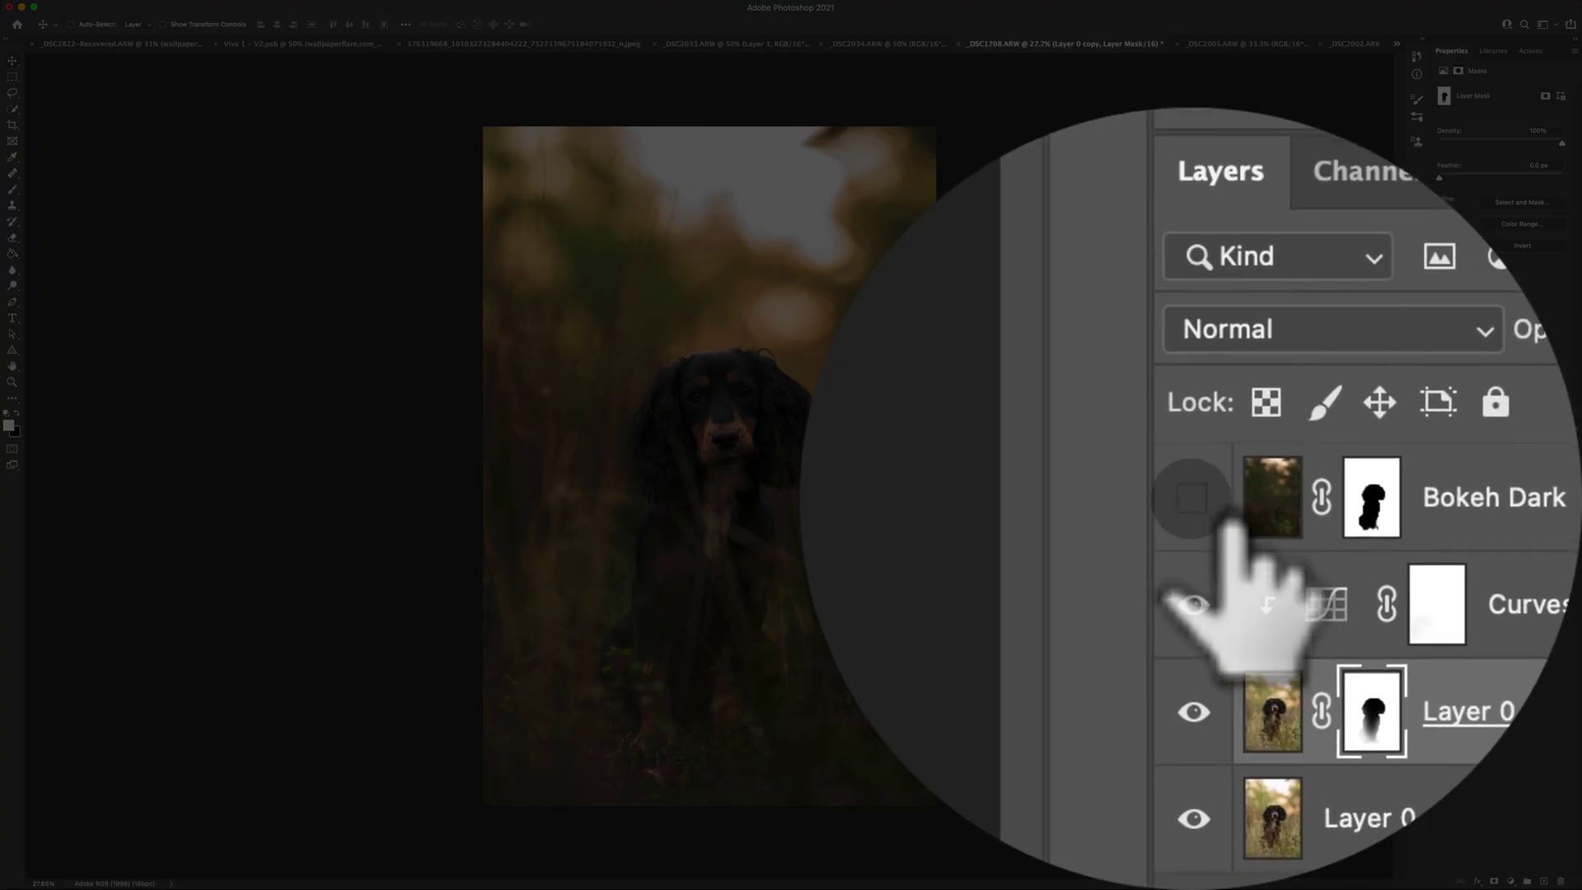
- Show the Bokeh Dark layer and paint black on its mask around the dog's feet with a large soft brush at 80% opacity
{"action": "left_click", "coordinate": [1439, 505]}
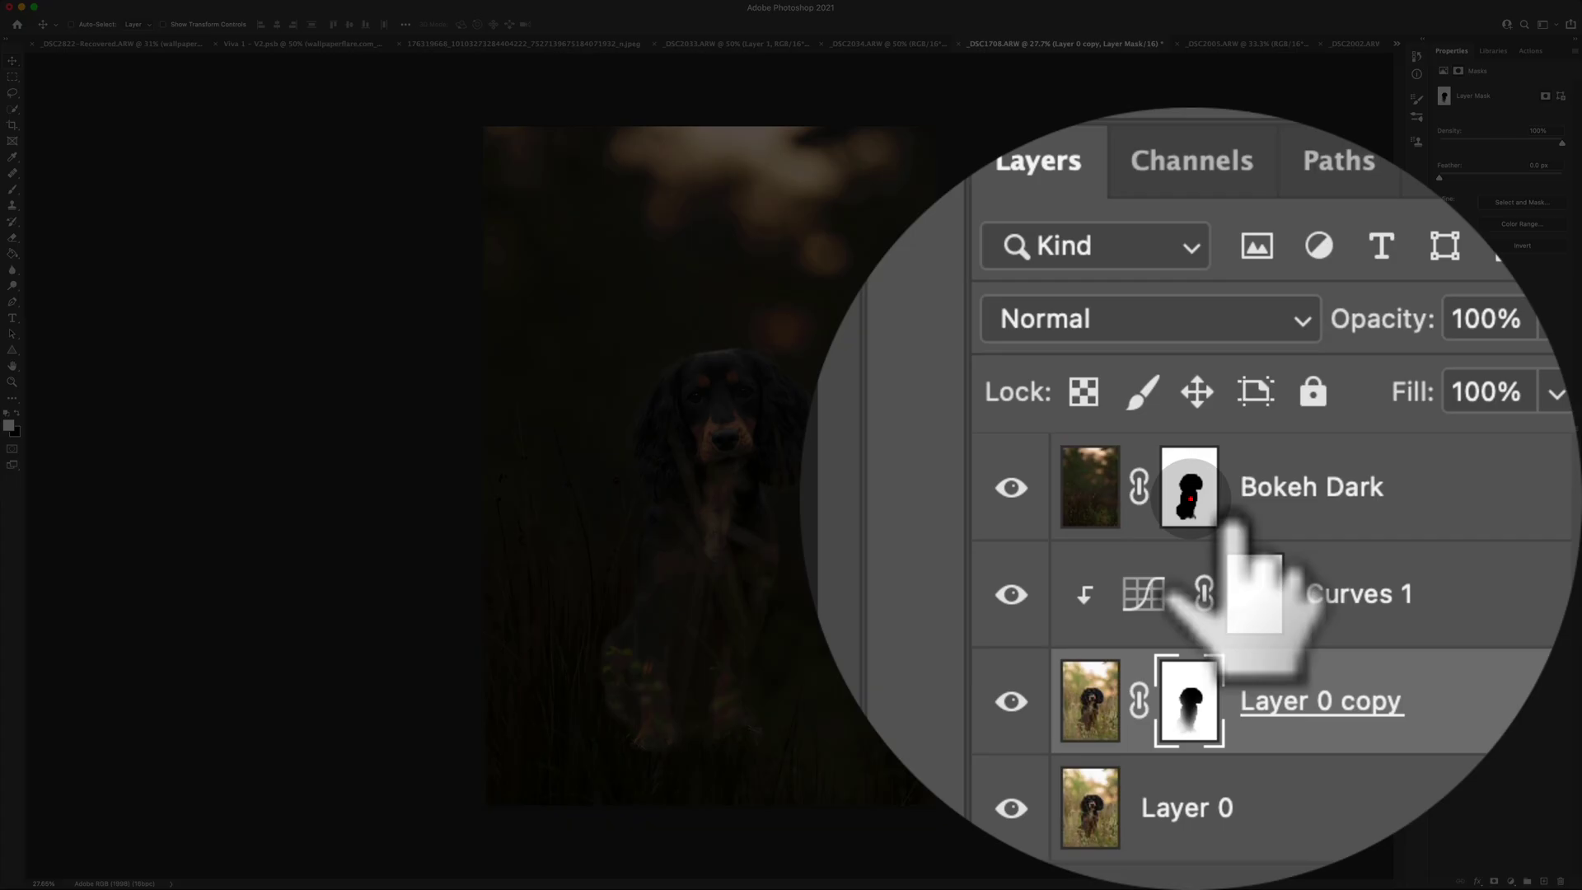
{"action": "left_click", "coordinate": [1481, 506]}
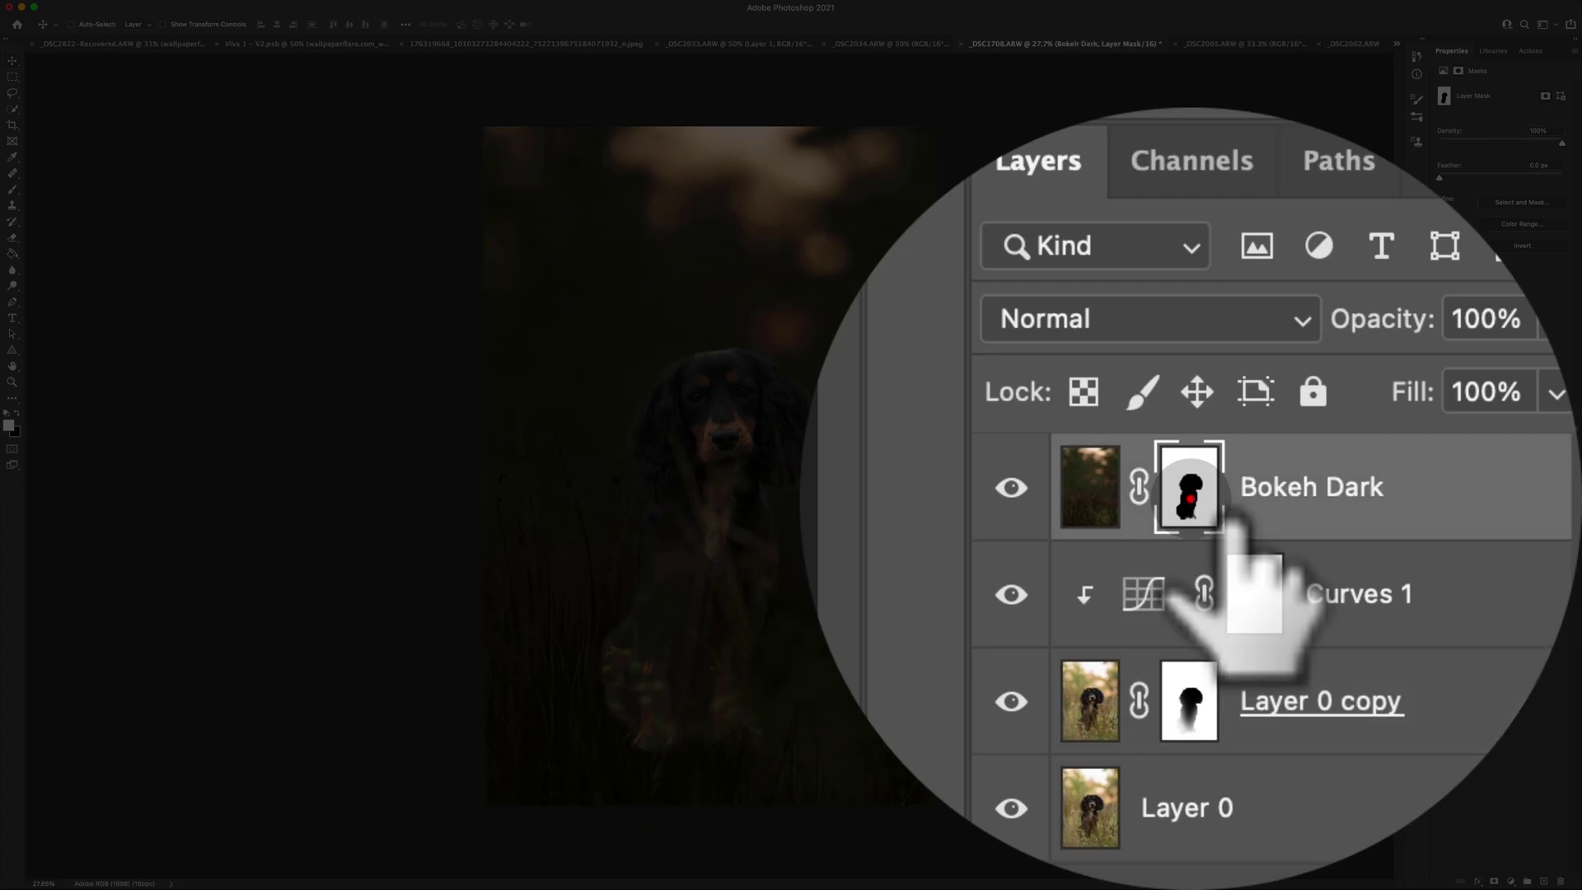
{"action": "key", "text": "b"}
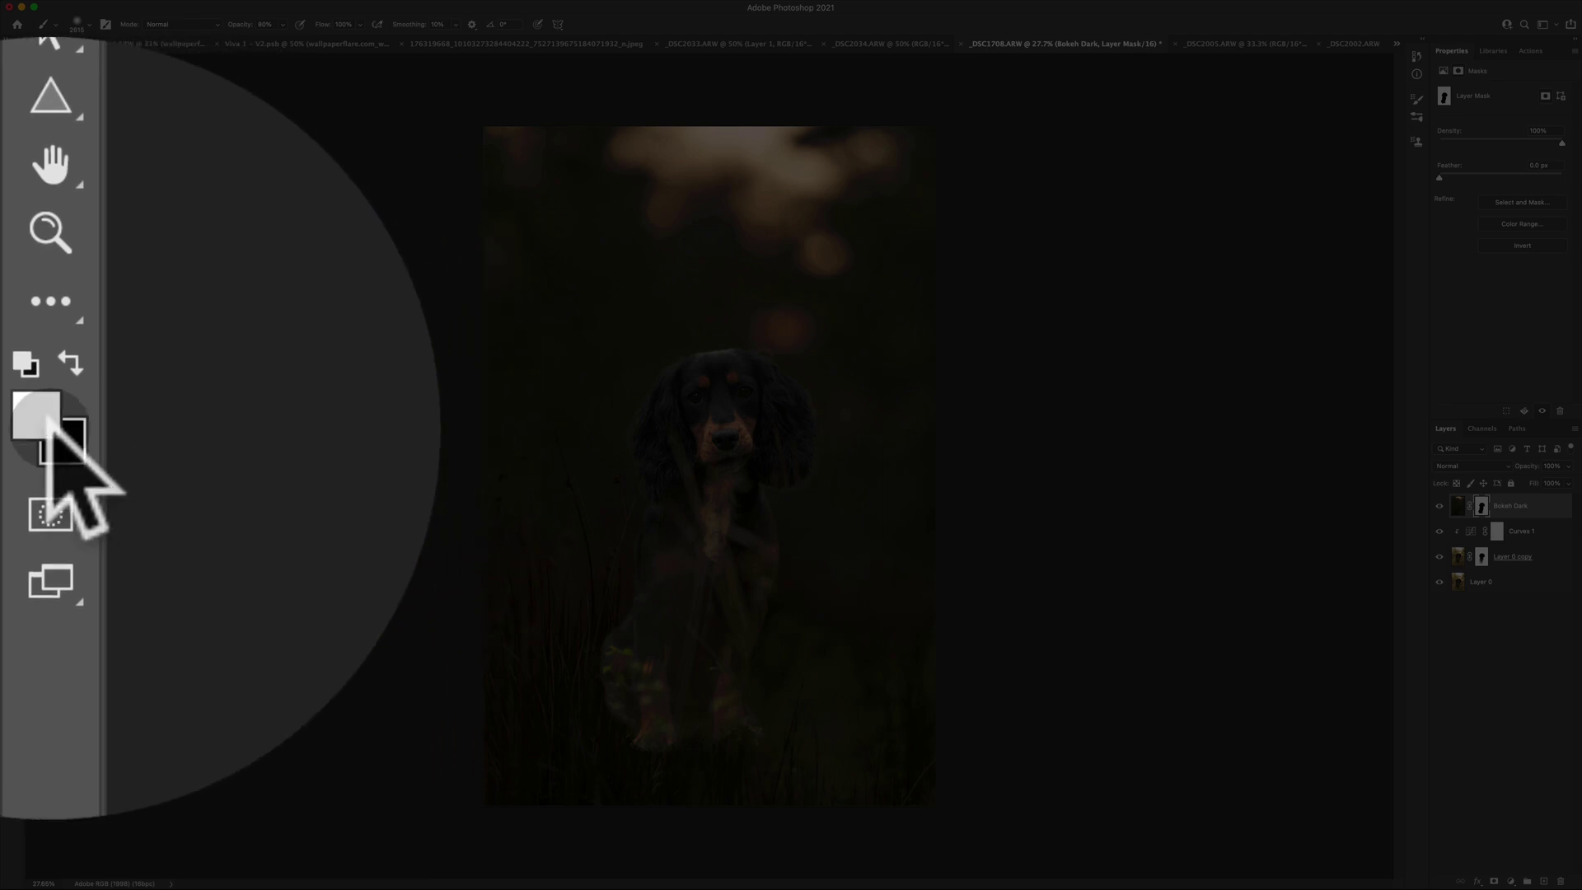
{"action": "key", "text": "x"}
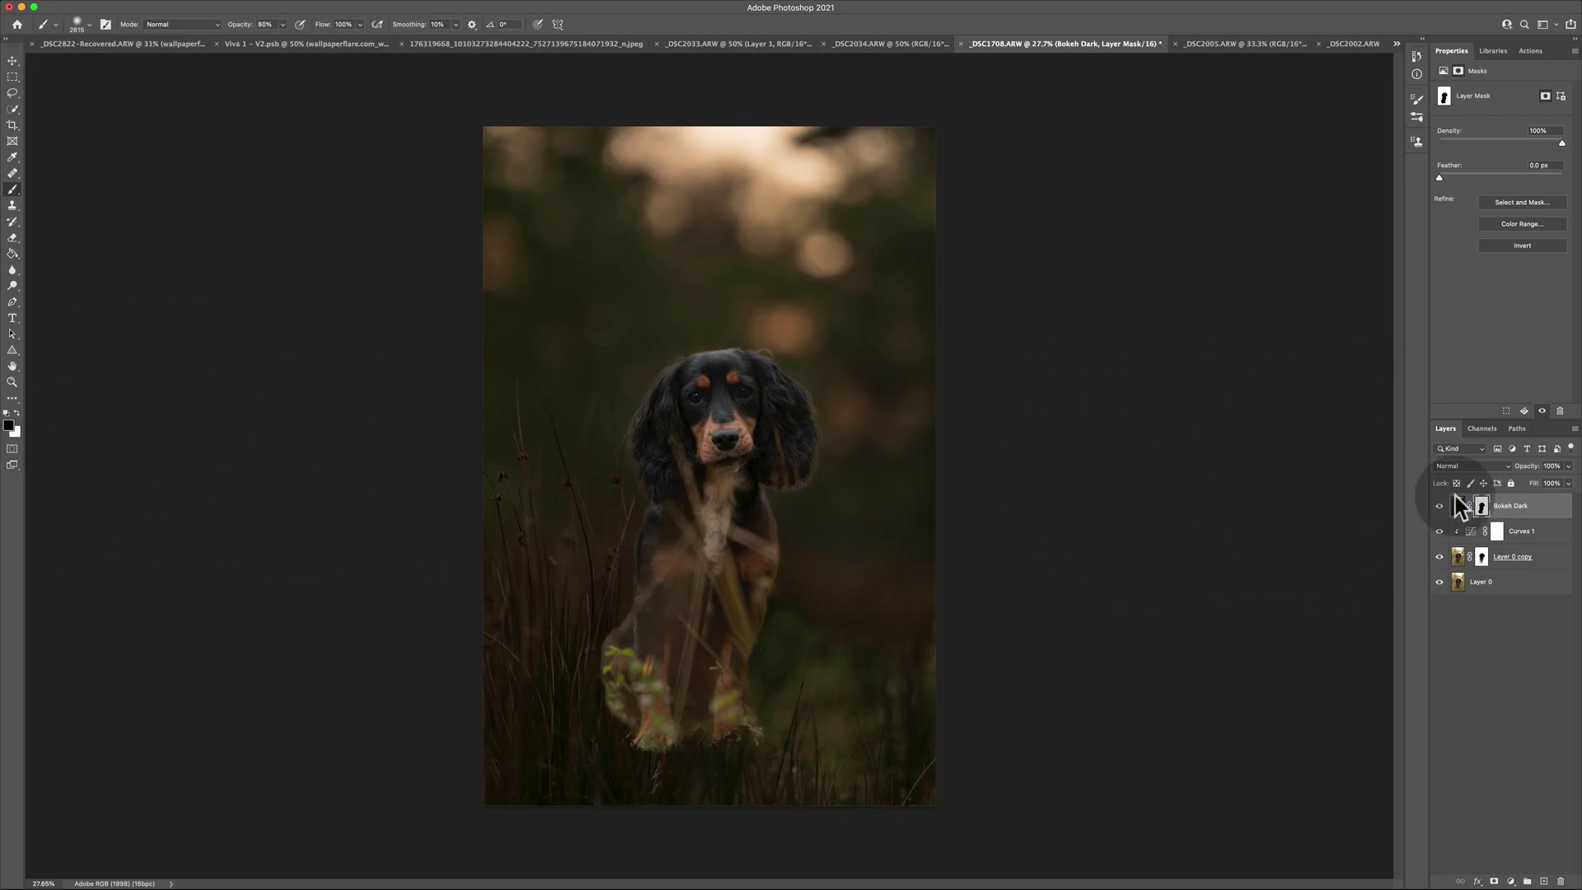
{"action": "left_click", "coordinate": [742, 725]}
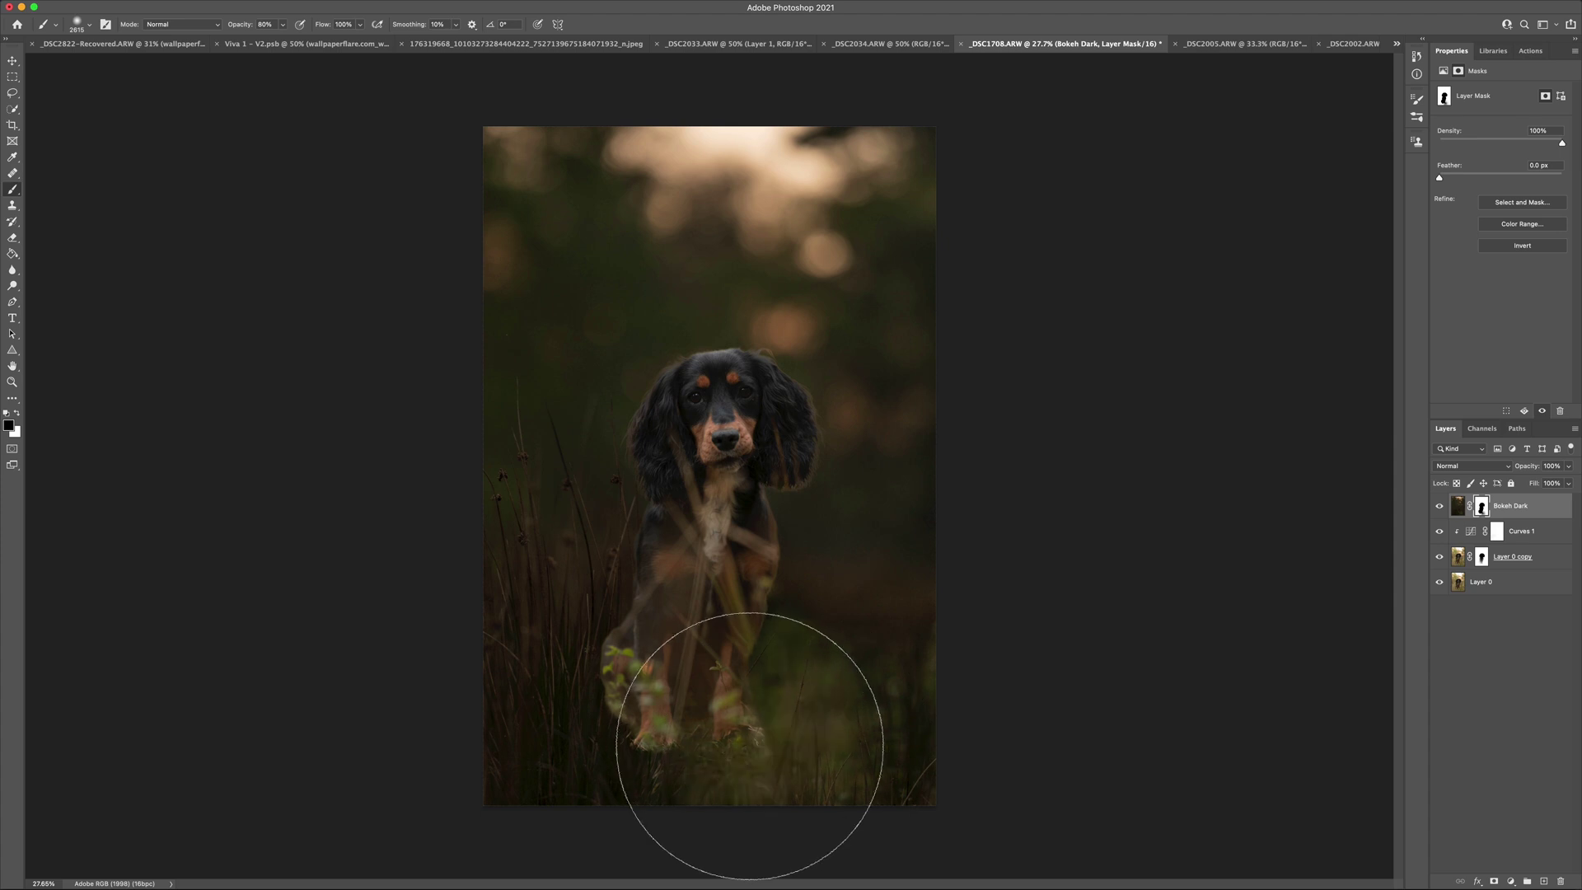
{"action": "left_click", "coordinate": [700, 748]}
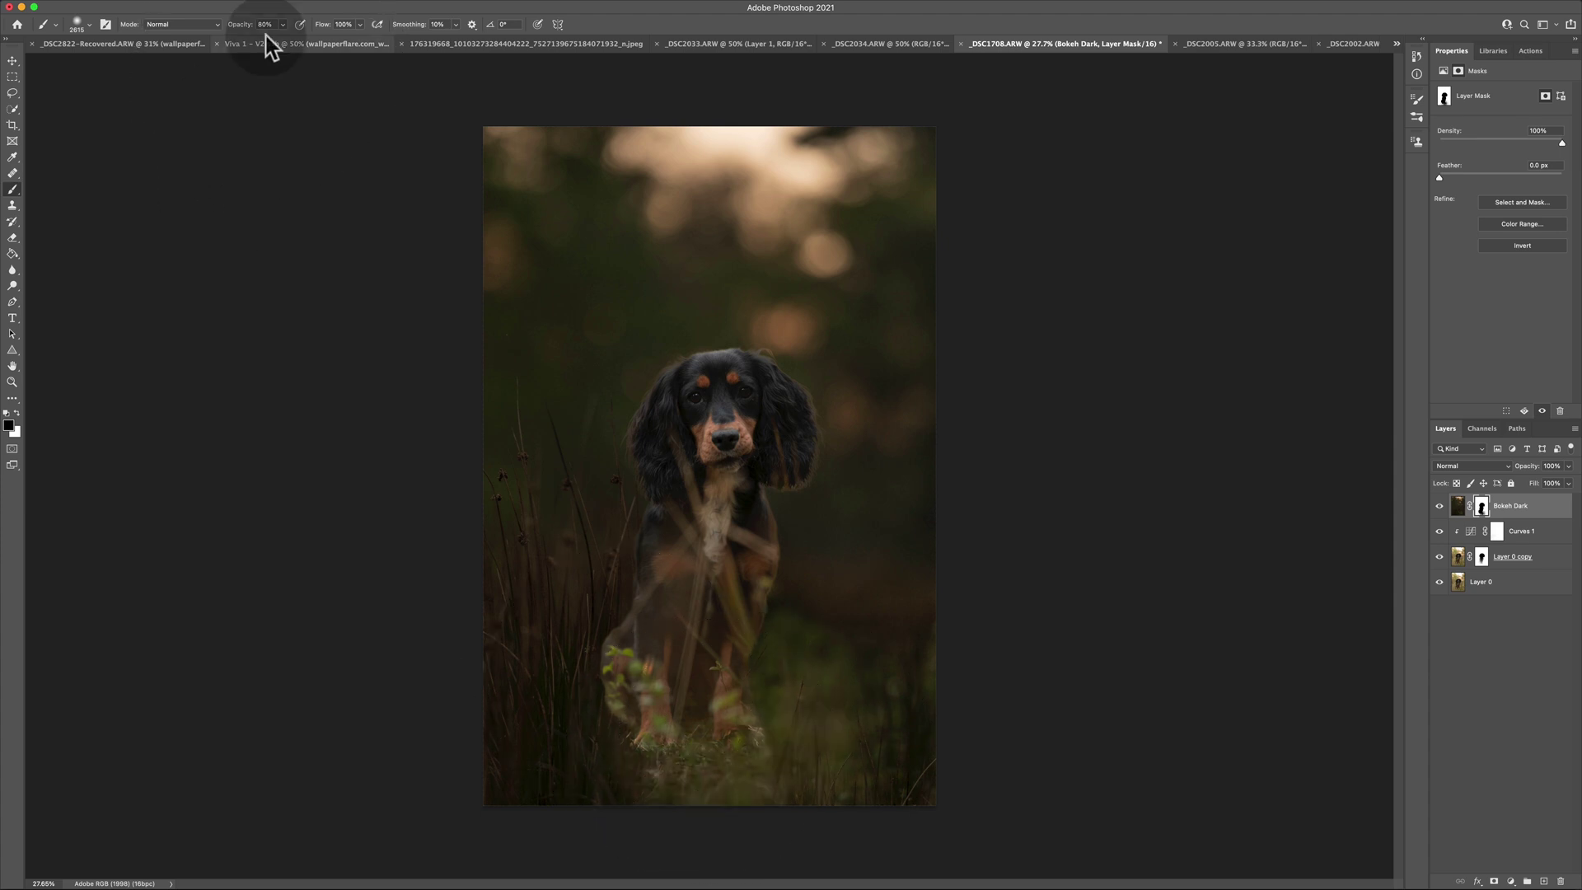
- Paint black on the Bokeh Dark mask at 100% opacity over the grass and the dog's body, undoing the last stroke on the upper background
{"action": "key", "text": "0"}
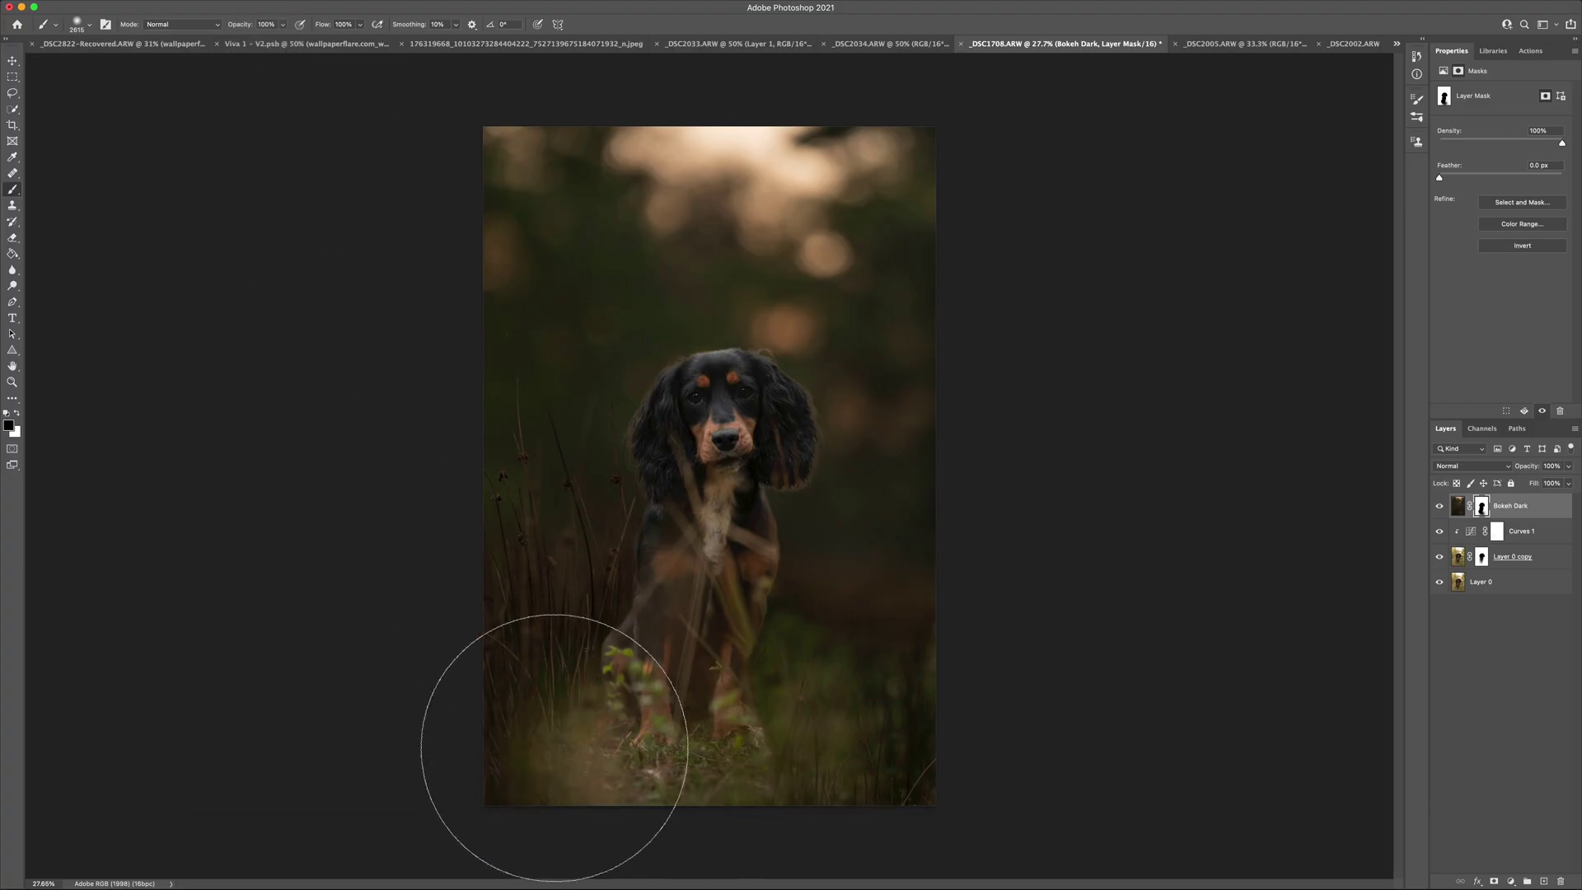
{"action": "left_click_drag", "start_coordinate": [566, 759], "coordinate": [530, 741]}
{"action": "mouse_move", "coordinate": [807, 735]}
{"action": "left_mouse_down"}
{"action": "mouse_move", "coordinate": [924, 717]}
{"action": "mouse_move", "coordinate": [816, 720]}
{"action": "mouse_move", "coordinate": [951, 659]}
{"action": "mouse_move", "coordinate": [950, 643]}
{"action": "mouse_move", "coordinate": [865, 654]}
{"action": "left_mouse_up"}
{"action": "mouse_move", "coordinate": [913, 600]}
{"action": "left_mouse_down"}
{"action": "mouse_move", "coordinate": [741, 640]}
{"action": "mouse_move", "coordinate": [494, 541]}
{"action": "mouse_move", "coordinate": [403, 461]}
{"action": "mouse_move", "coordinate": [410, 572]}
{"action": "mouse_move", "coordinate": [643, 441]}
{"action": "mouse_move", "coordinate": [643, 371]}
{"action": "mouse_move", "coordinate": [602, 307]}
{"action": "mouse_move", "coordinate": [794, 353]}
{"action": "mouse_move", "coordinate": [724, 582]}
{"action": "mouse_move", "coordinate": [731, 502]}
{"action": "mouse_move", "coordinate": [466, 409]}
{"action": "mouse_move", "coordinate": [420, 275]}
{"action": "mouse_move", "coordinate": [388, 325]}
{"action": "left_mouse_up"}
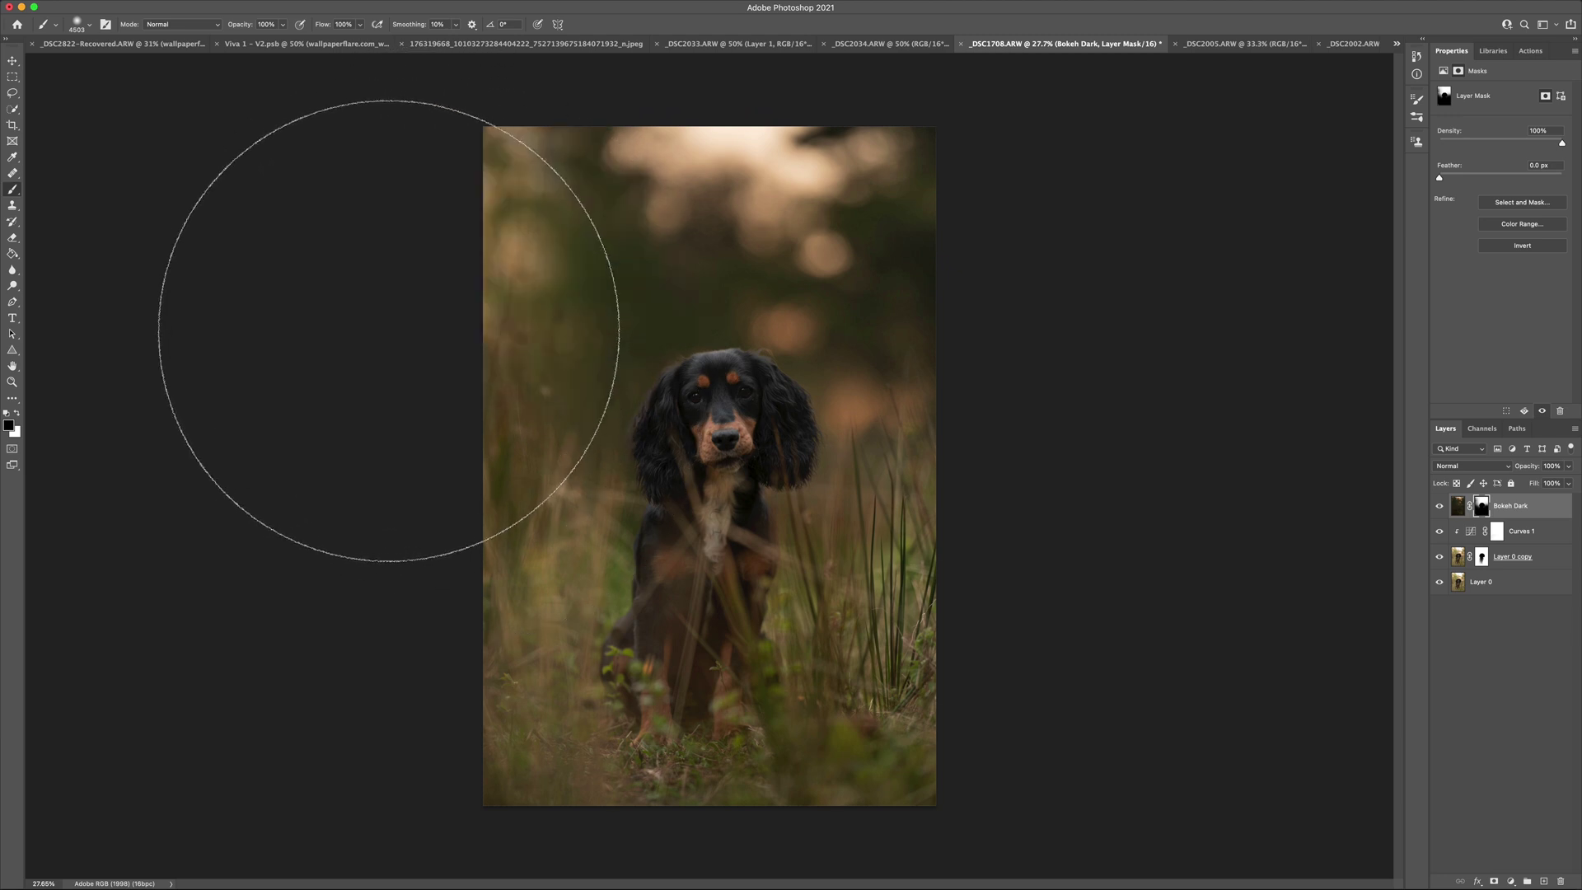
{"action": "key", "text": "super+z"}
- Paint black on the Bokeh Dark mask at 30% opacity over the background beside and above the dog's head
{"action": "key", "text": "3"}
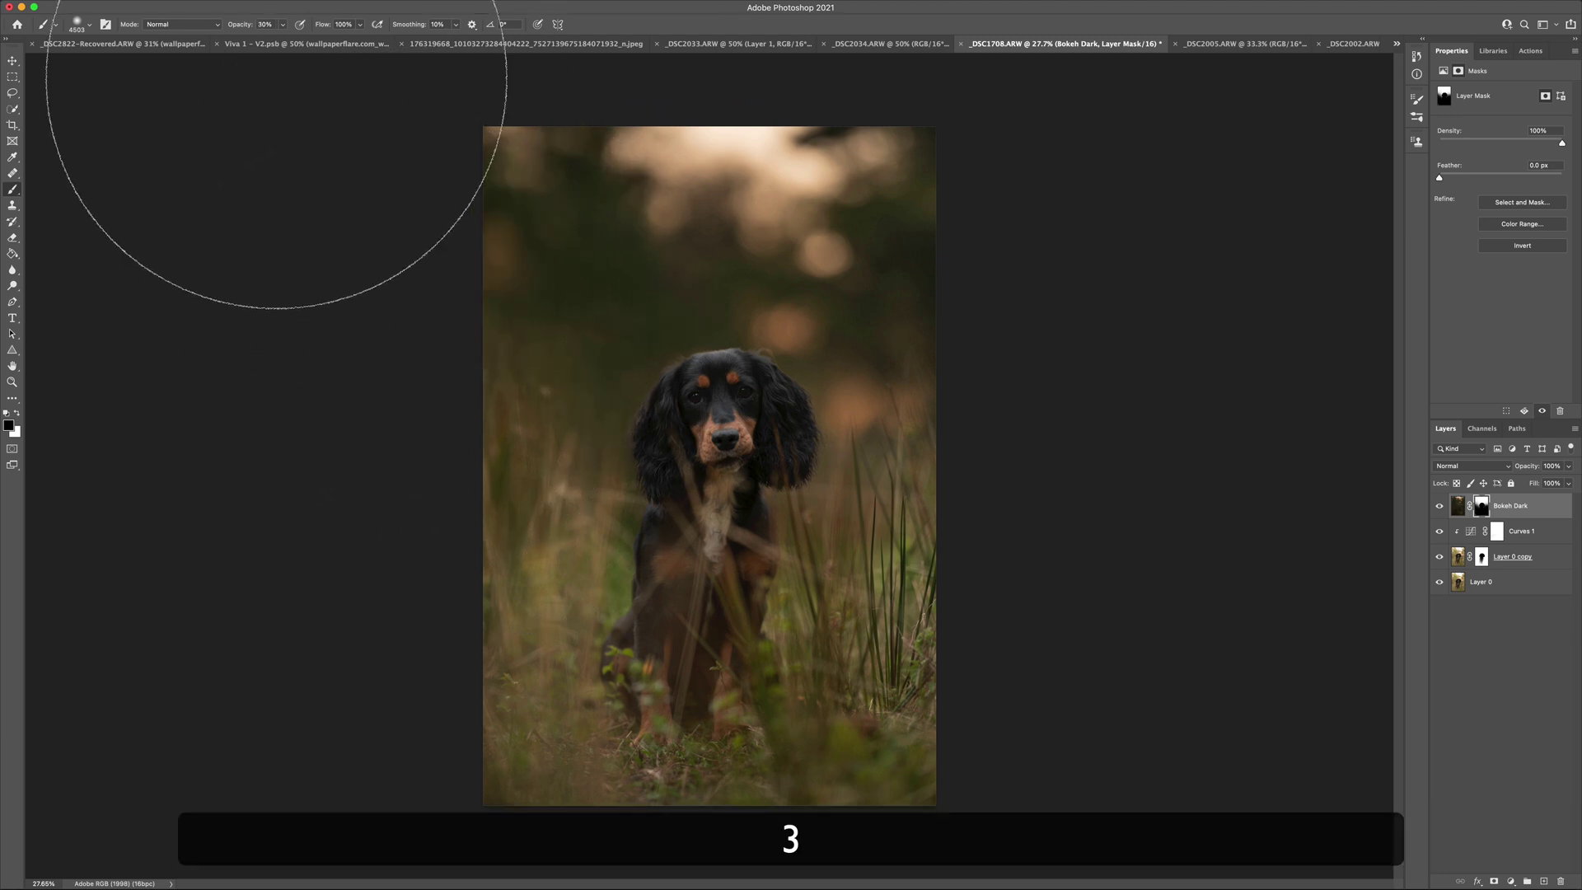
{"action": "left_click_drag", "start_coordinate": [644, 236], "coordinate": [530, 248]}
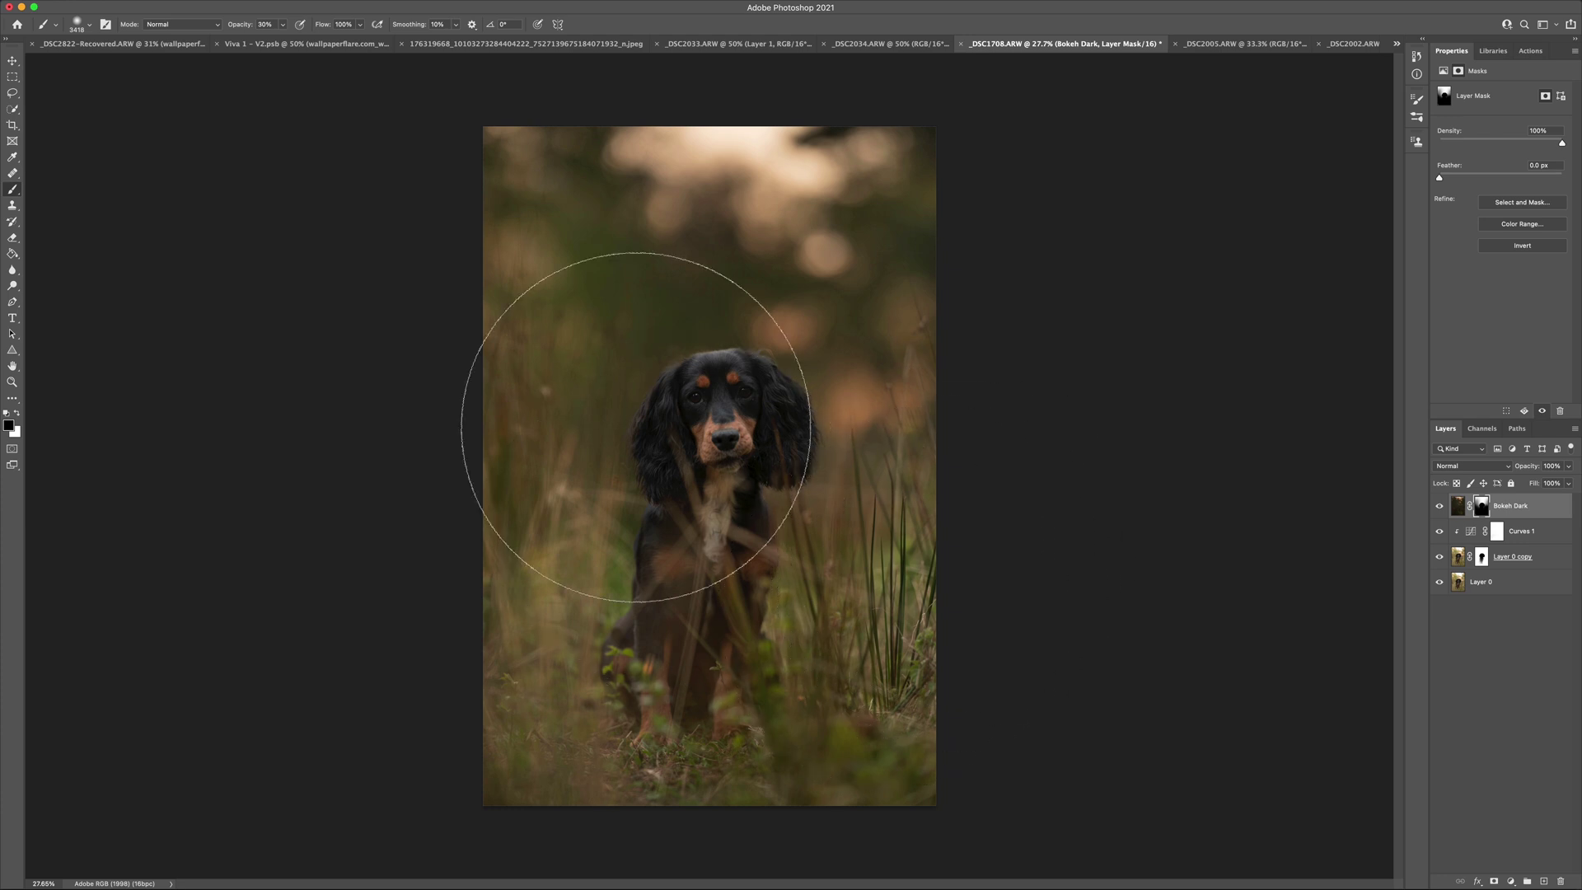
{"action": "left_click", "coordinate": [632, 369]}
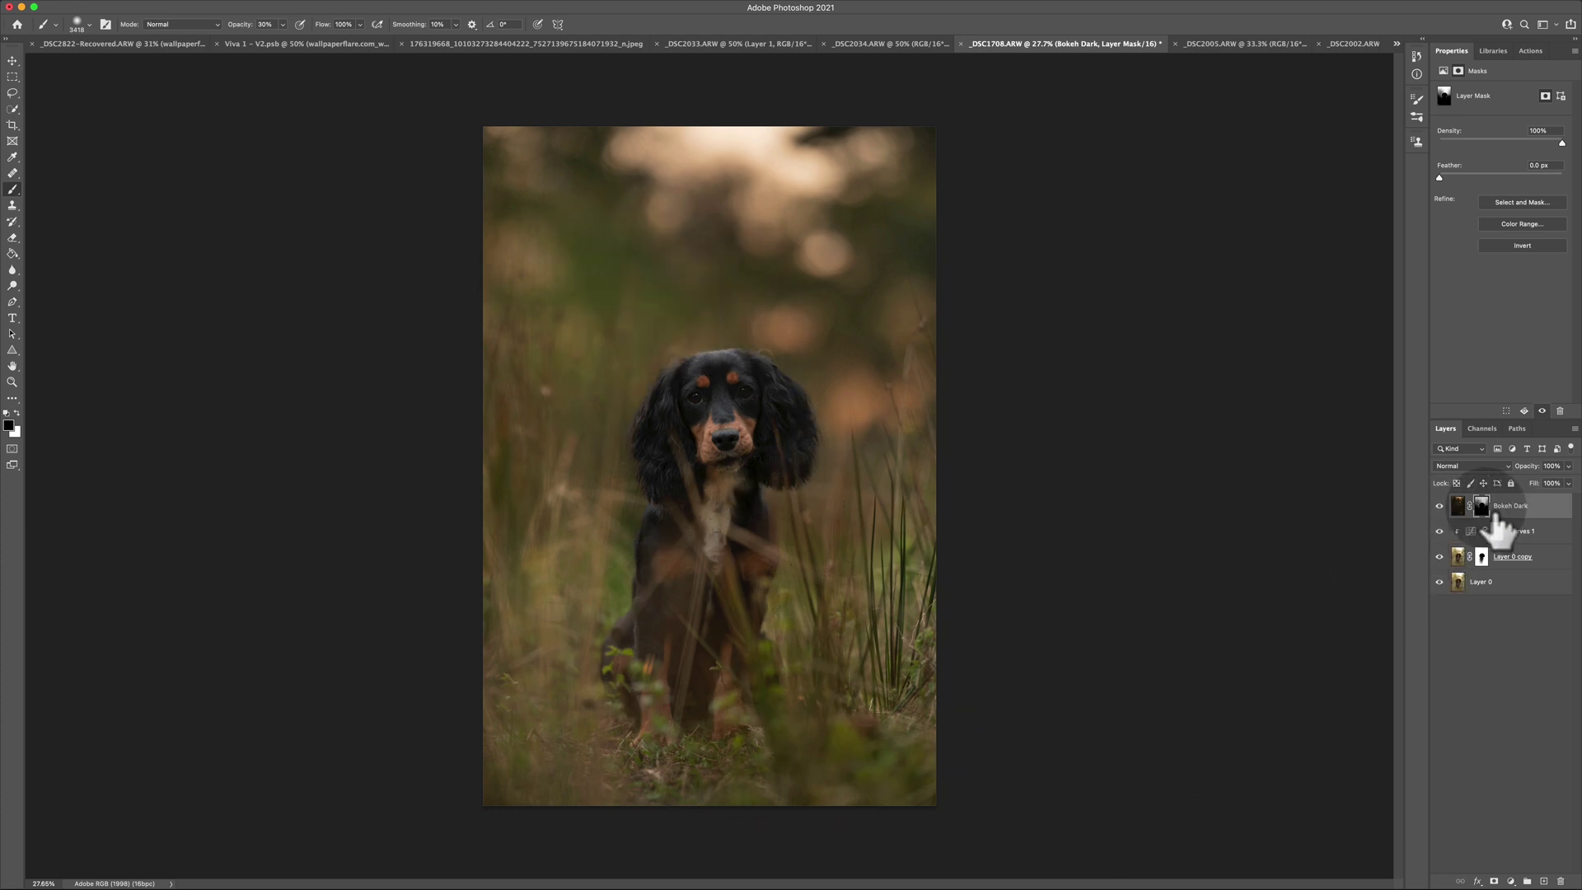
- Check the Bokeh Dark mask as a red overlay, compare the image with the layer hidden and shown, and inspect the blend up close
{"action": "key", "text": "backslash"}
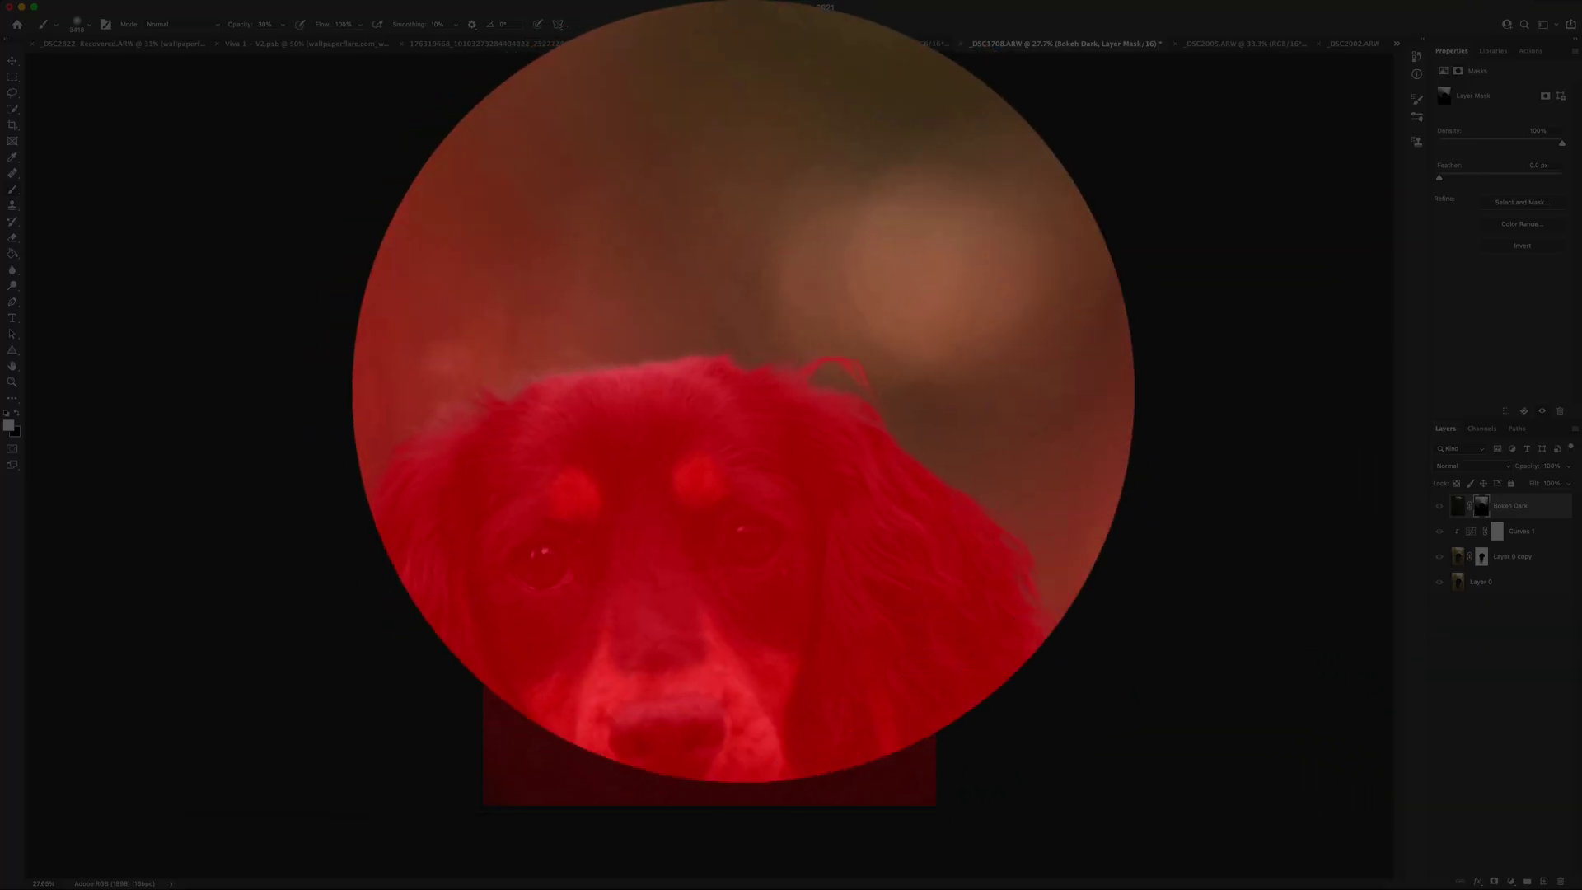
{"action": "key", "text": "backslash"}
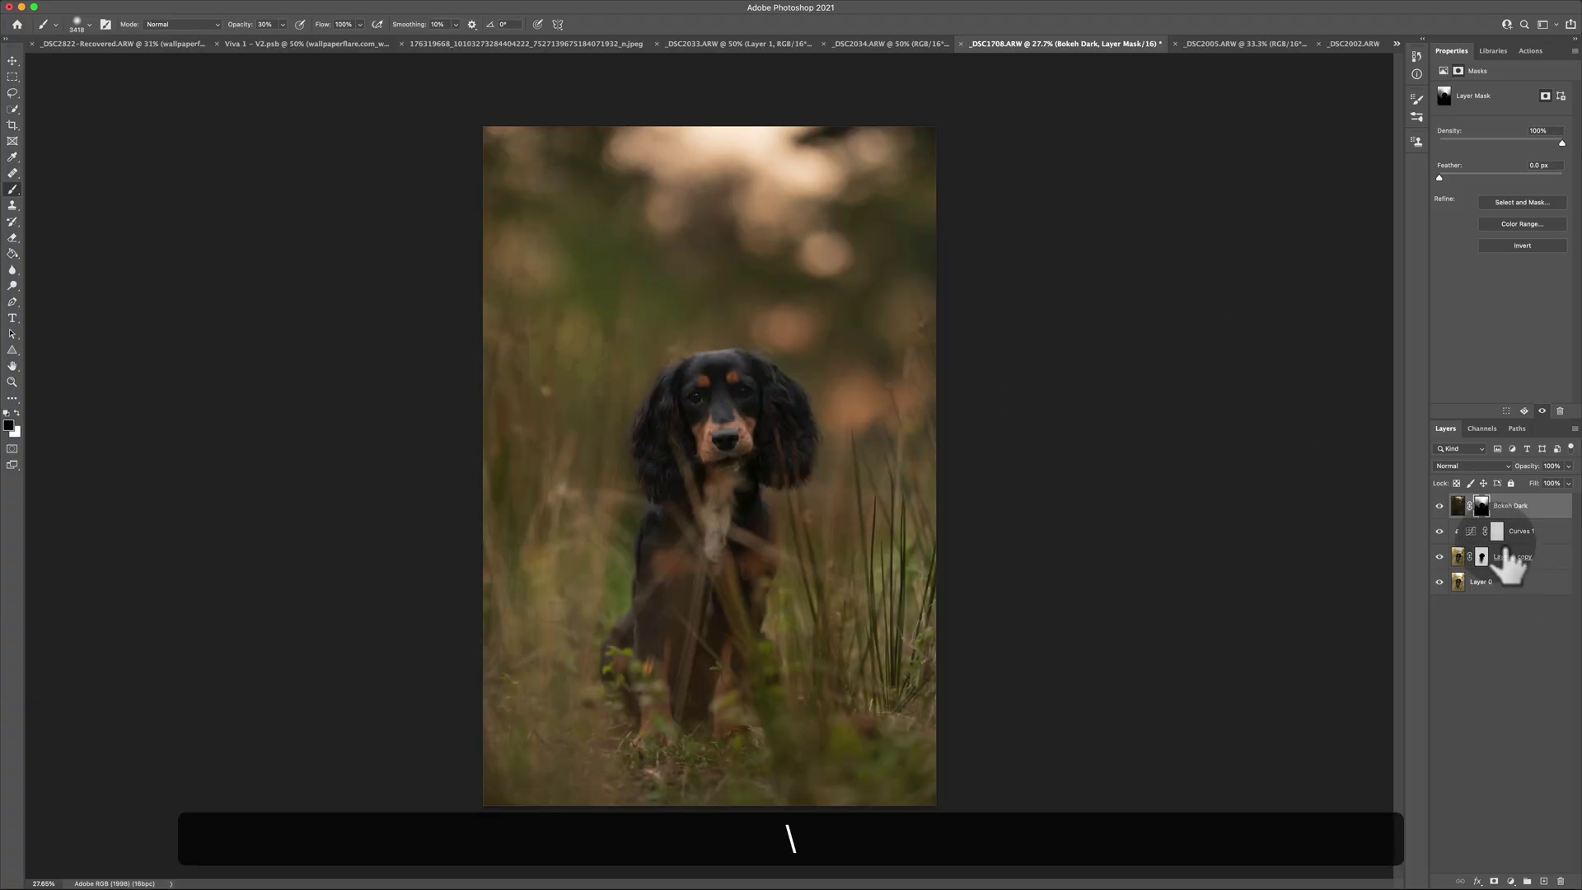
{"action": "left_click", "coordinate": [1439, 505]}
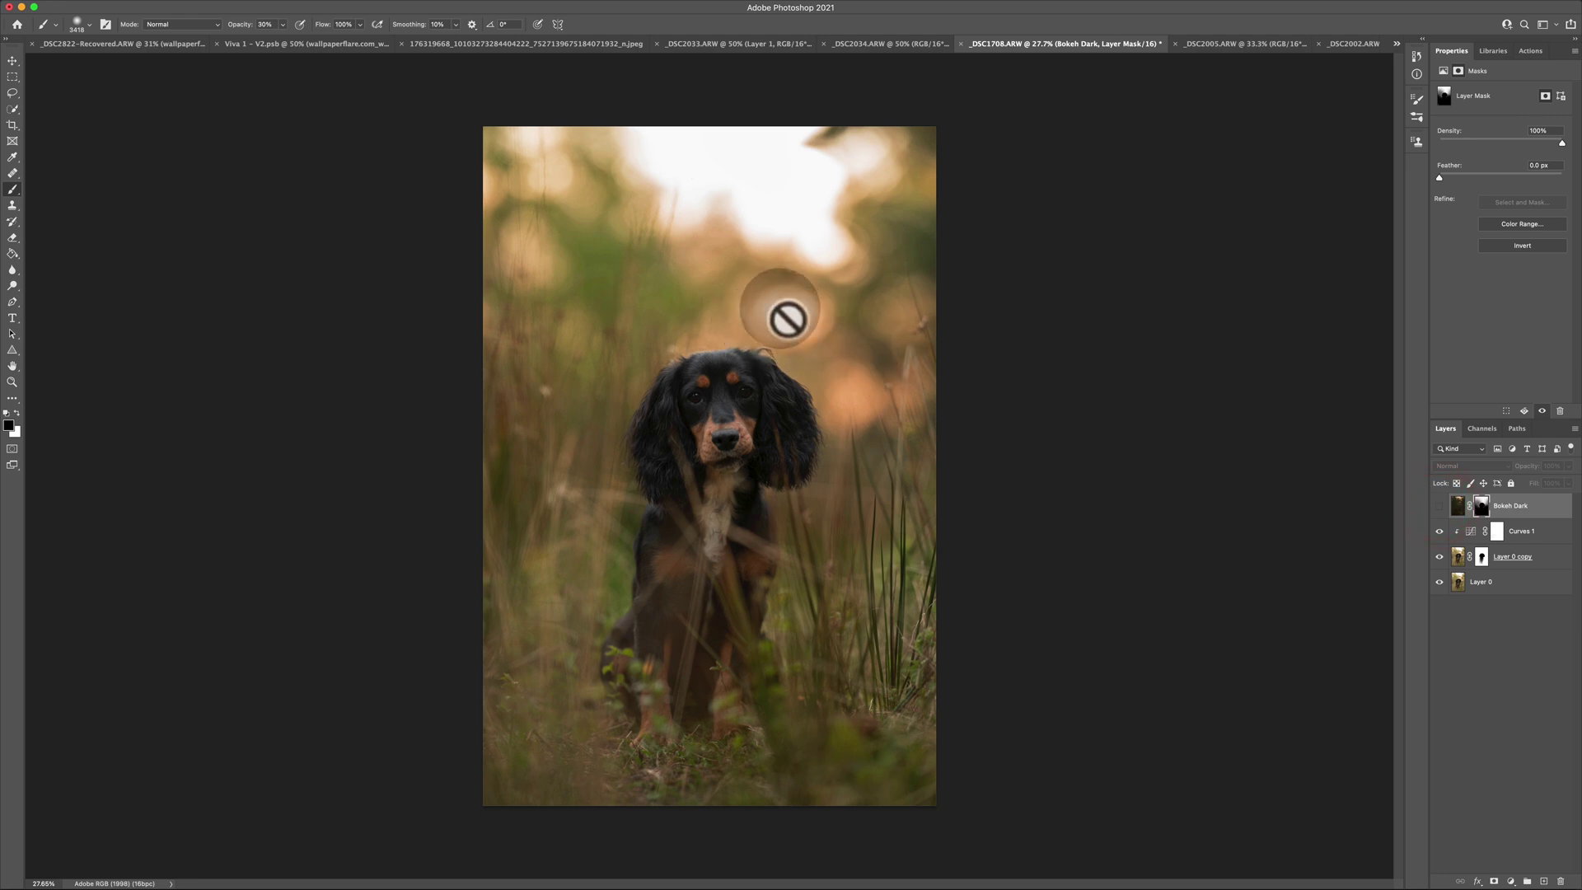
{"action": "left_click", "coordinate": [1440, 505]}
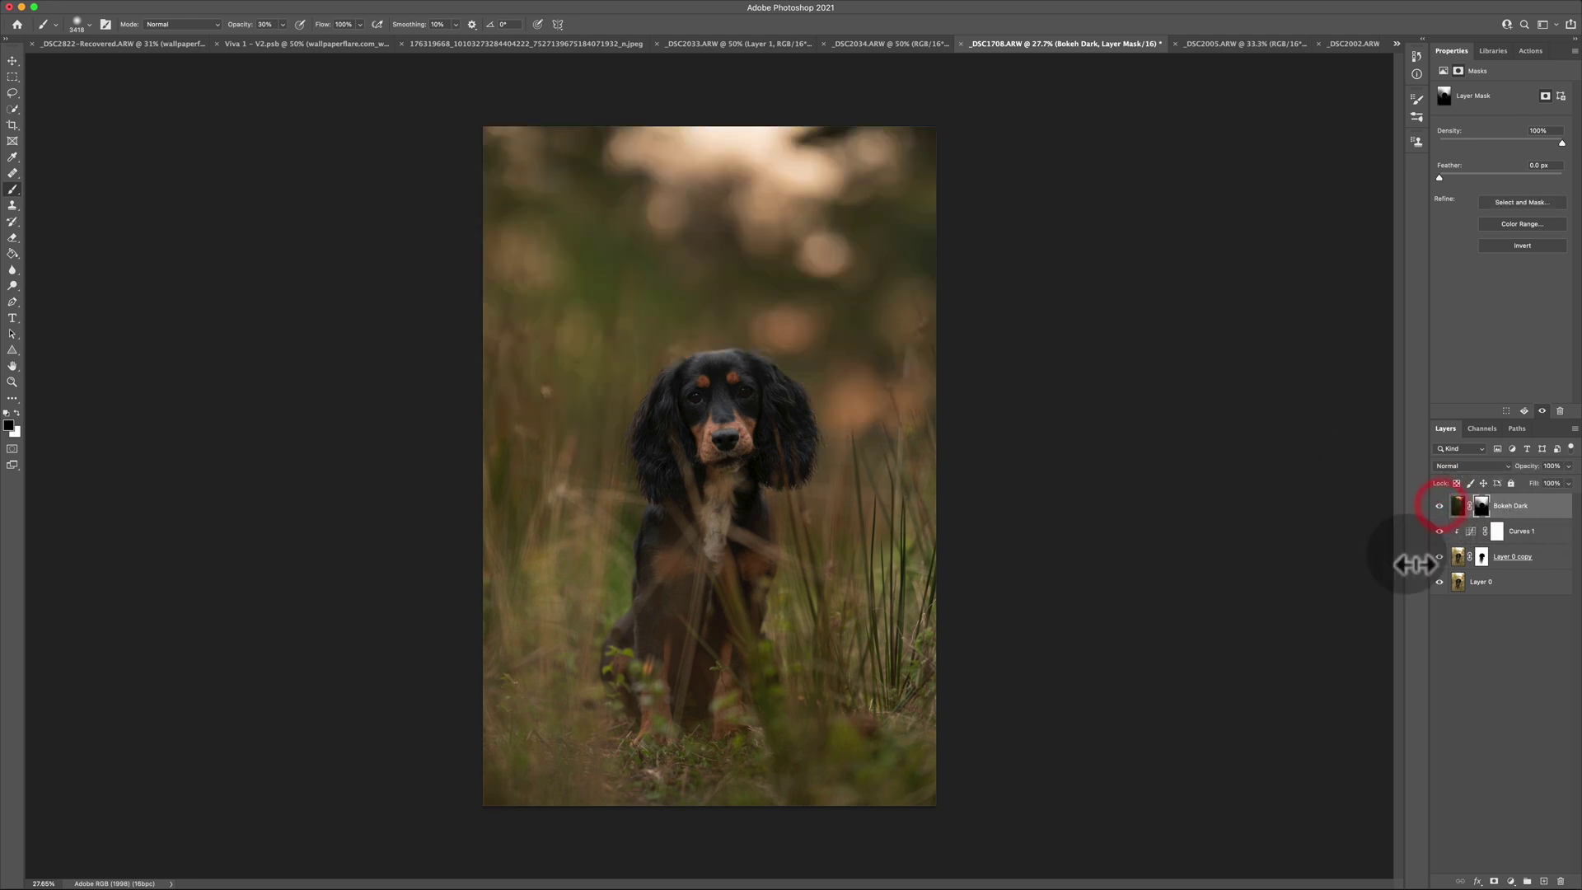
{"action": "key", "text": "v"}
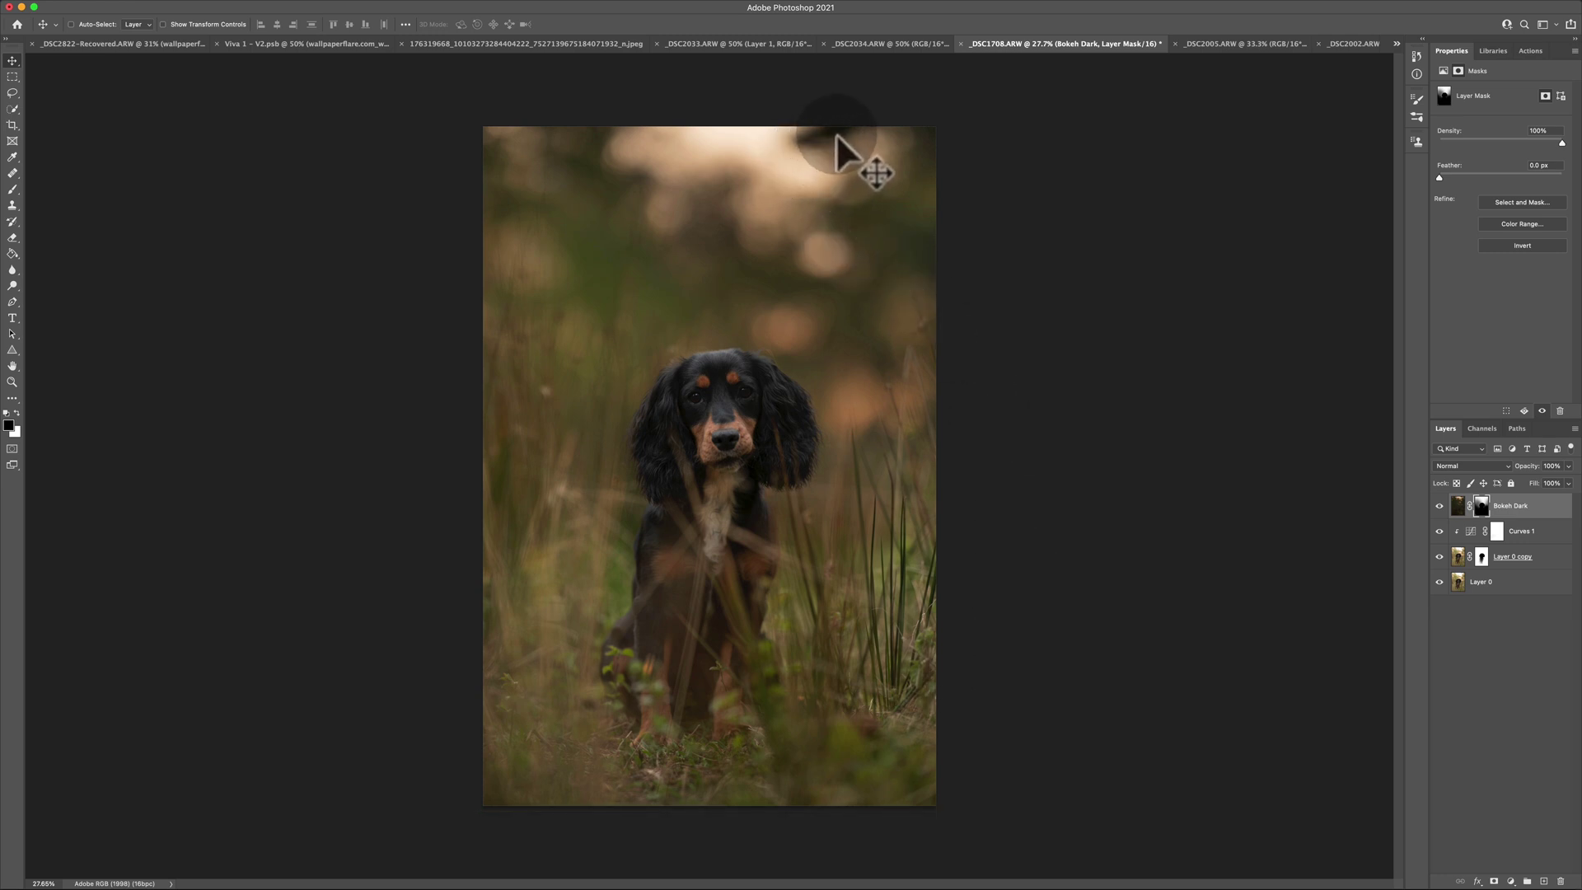
{"action": "key", "text": "alt"}
{"action": "scroll", "coordinate": [848, 153], "scroll_direction": "up", "scroll_amount": 2}
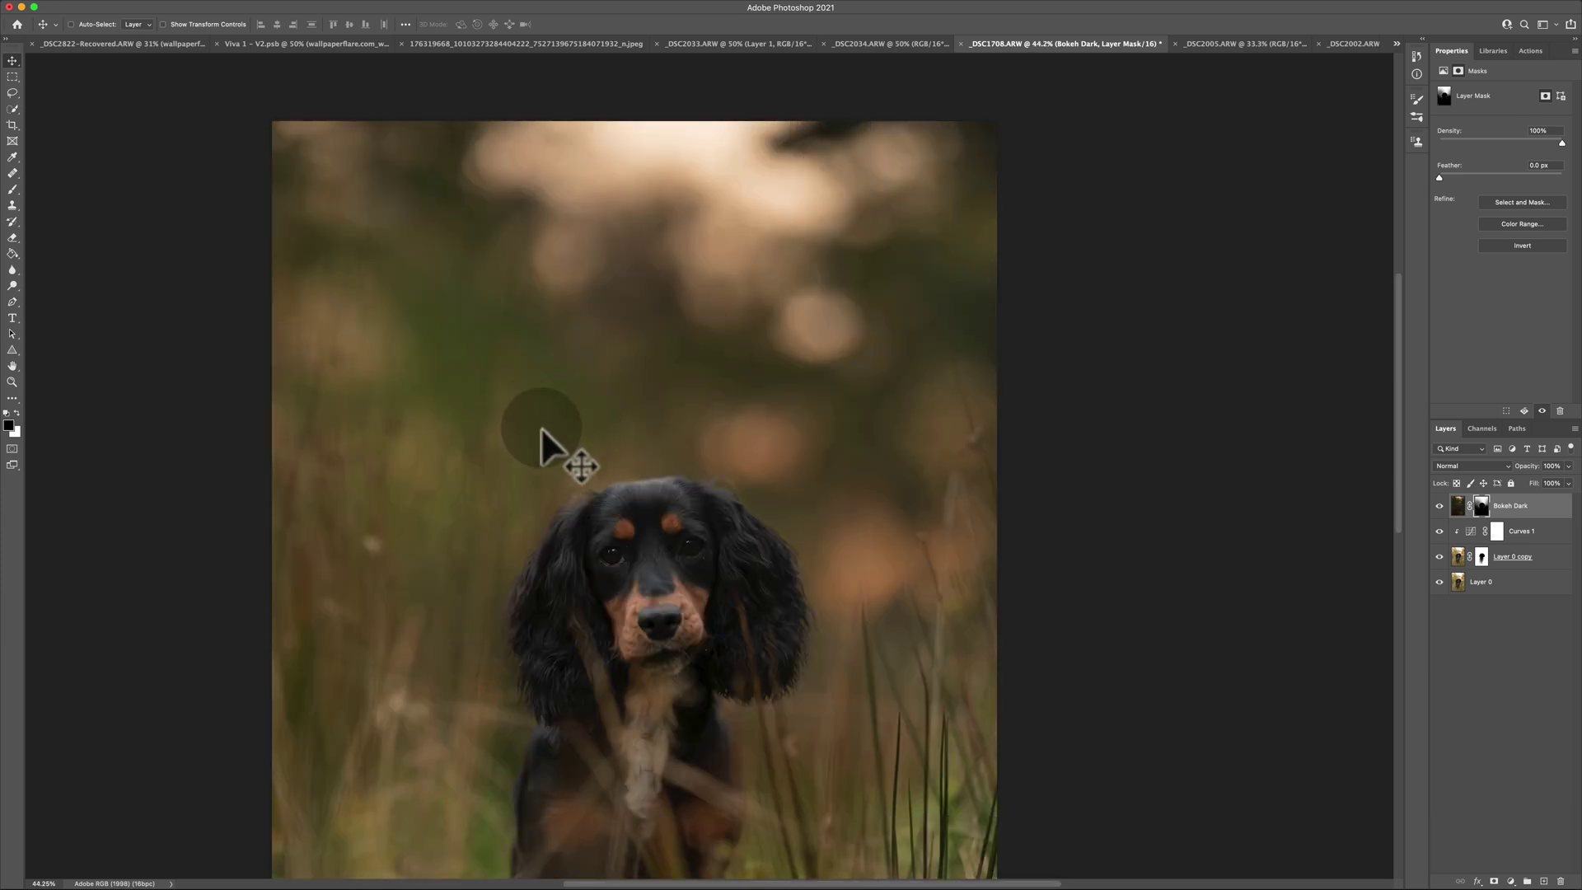
- Add a Curves adjustment layer clipped to Bokeh Dark and open its curve for editing
{"action": "left_click", "coordinate": [1552, 509]}
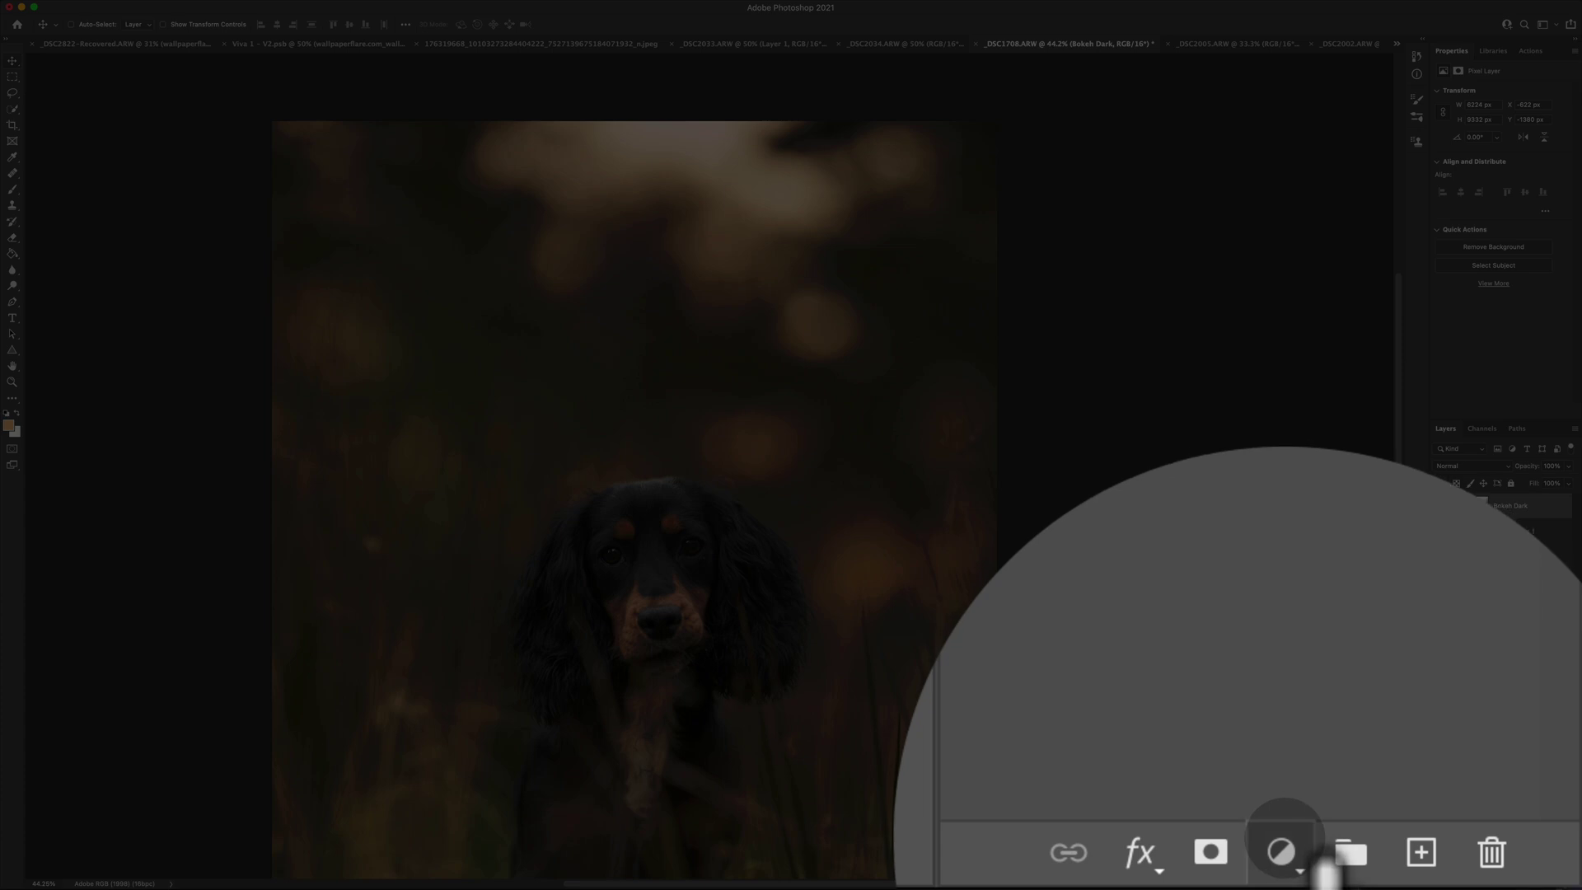
{"action": "left_click", "coordinate": [1510, 881]}
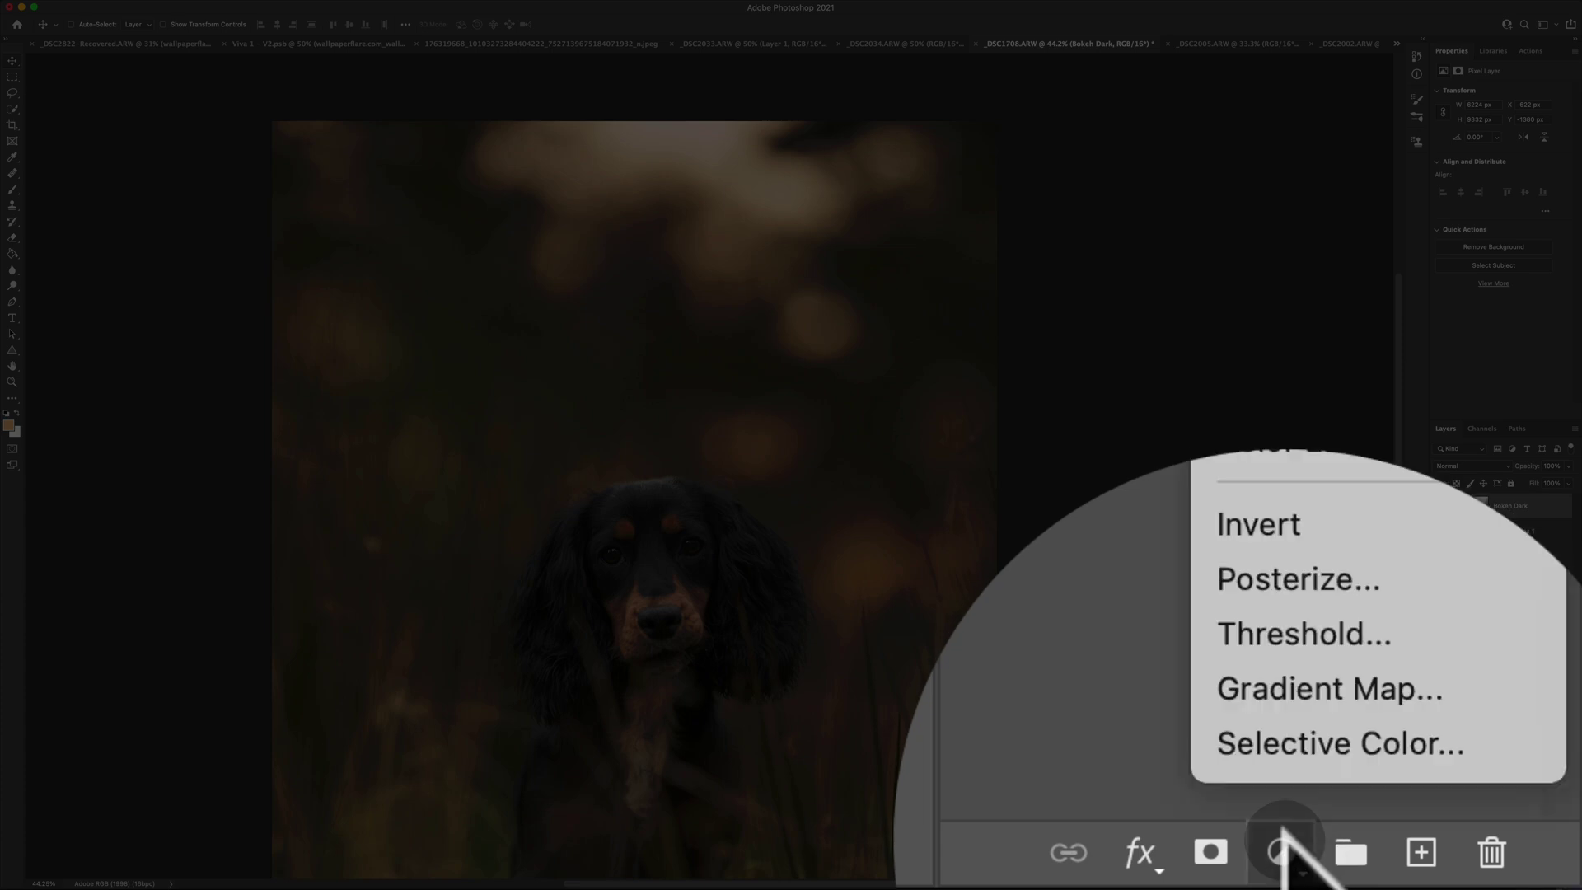
{"action": "left_click", "coordinate": [1547, 669]}
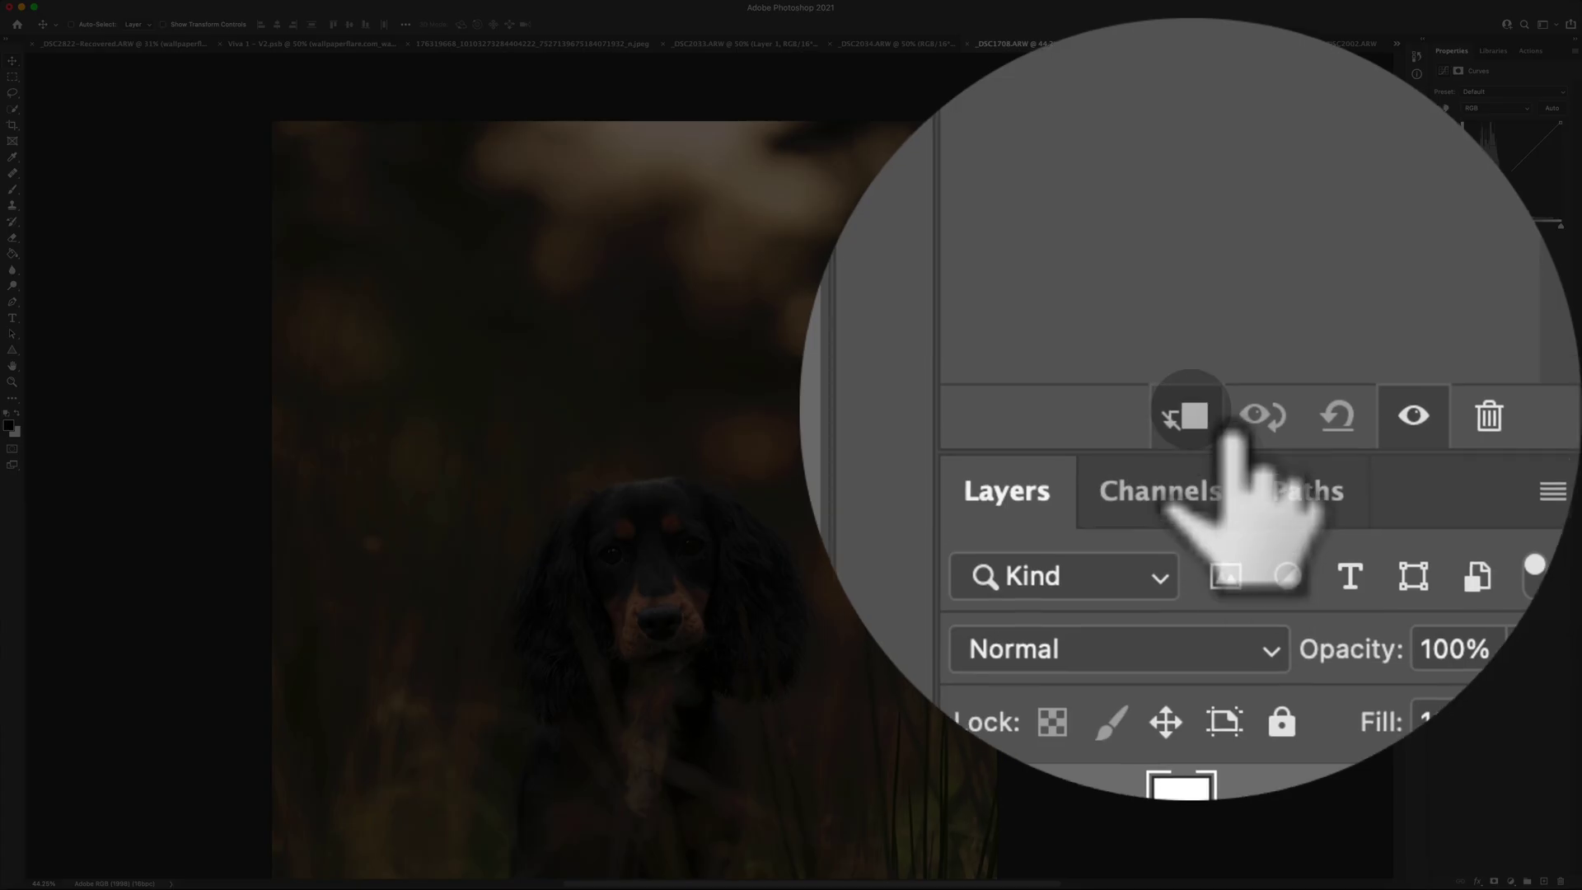
{"action": "left_click", "coordinate": [1186, 416]}
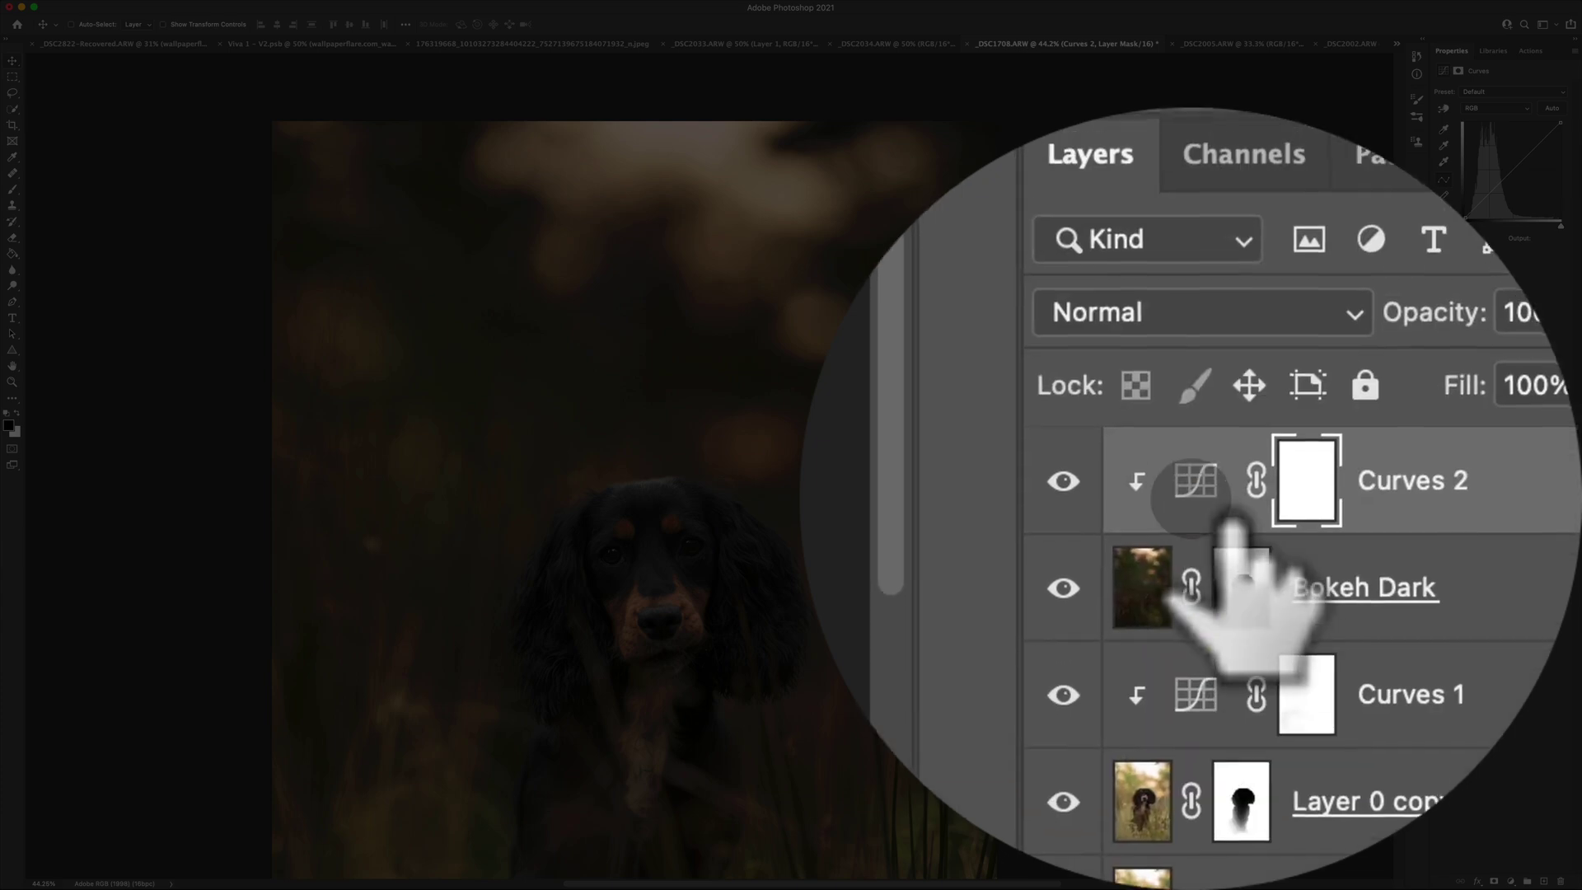
{"action": "left_click", "coordinate": [1187, 494]}
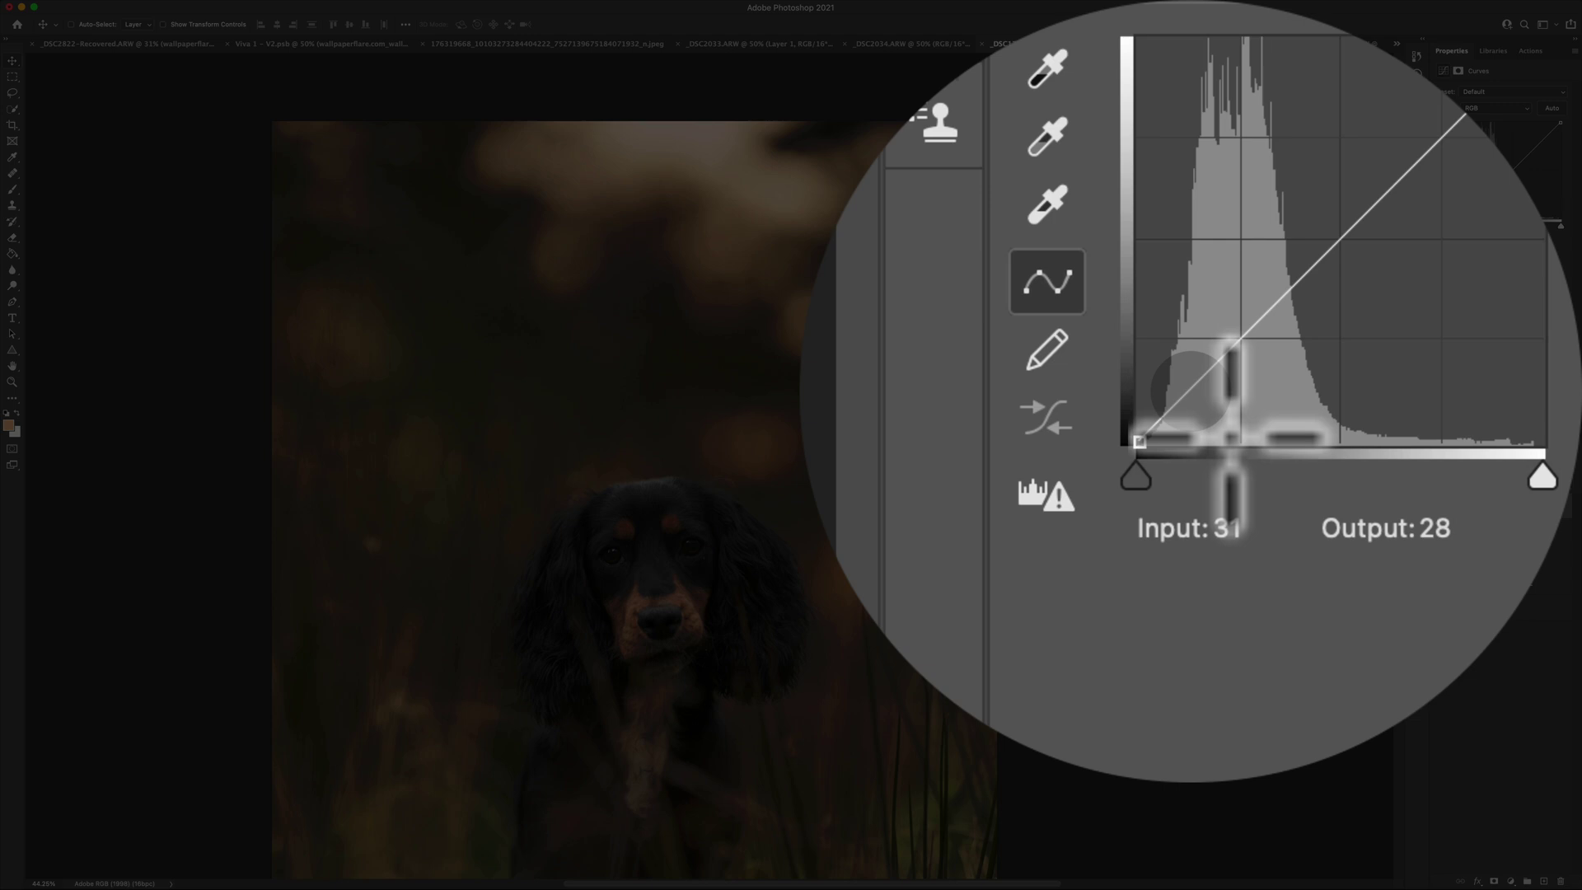
- Lift the shadows on the Curves 2 curve and add a highlight point at input 196, output 202
{"action": "left_click", "coordinate": [1197, 393]}
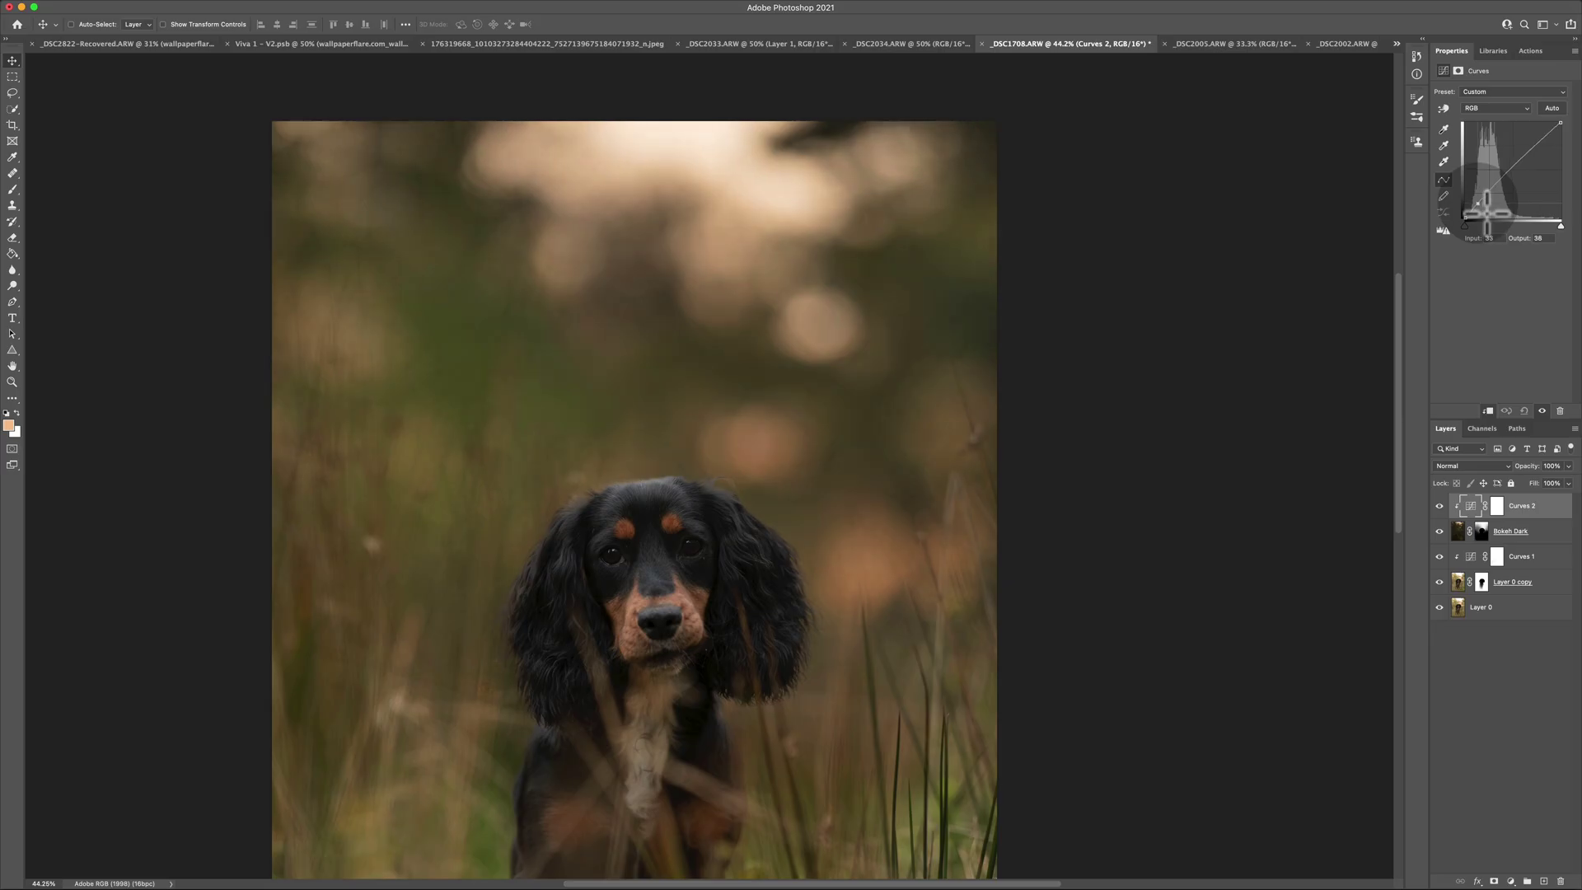
{"action": "left_click_drag", "start_coordinate": [1486, 212], "coordinate": [1485, 210]}
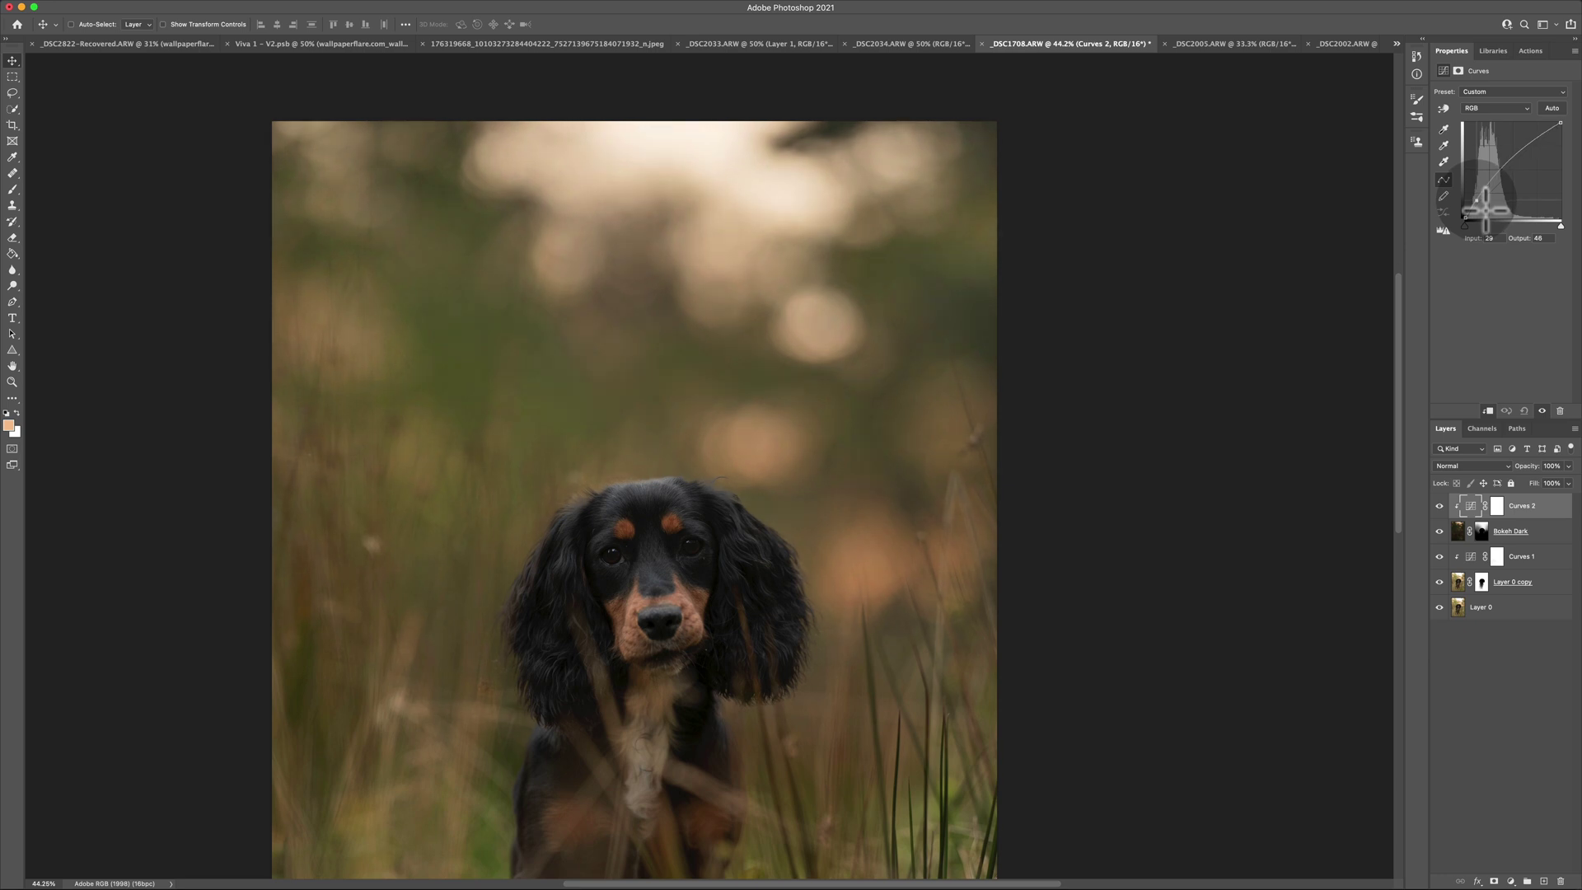
{"action": "left_click", "coordinate": [1477, 200]}
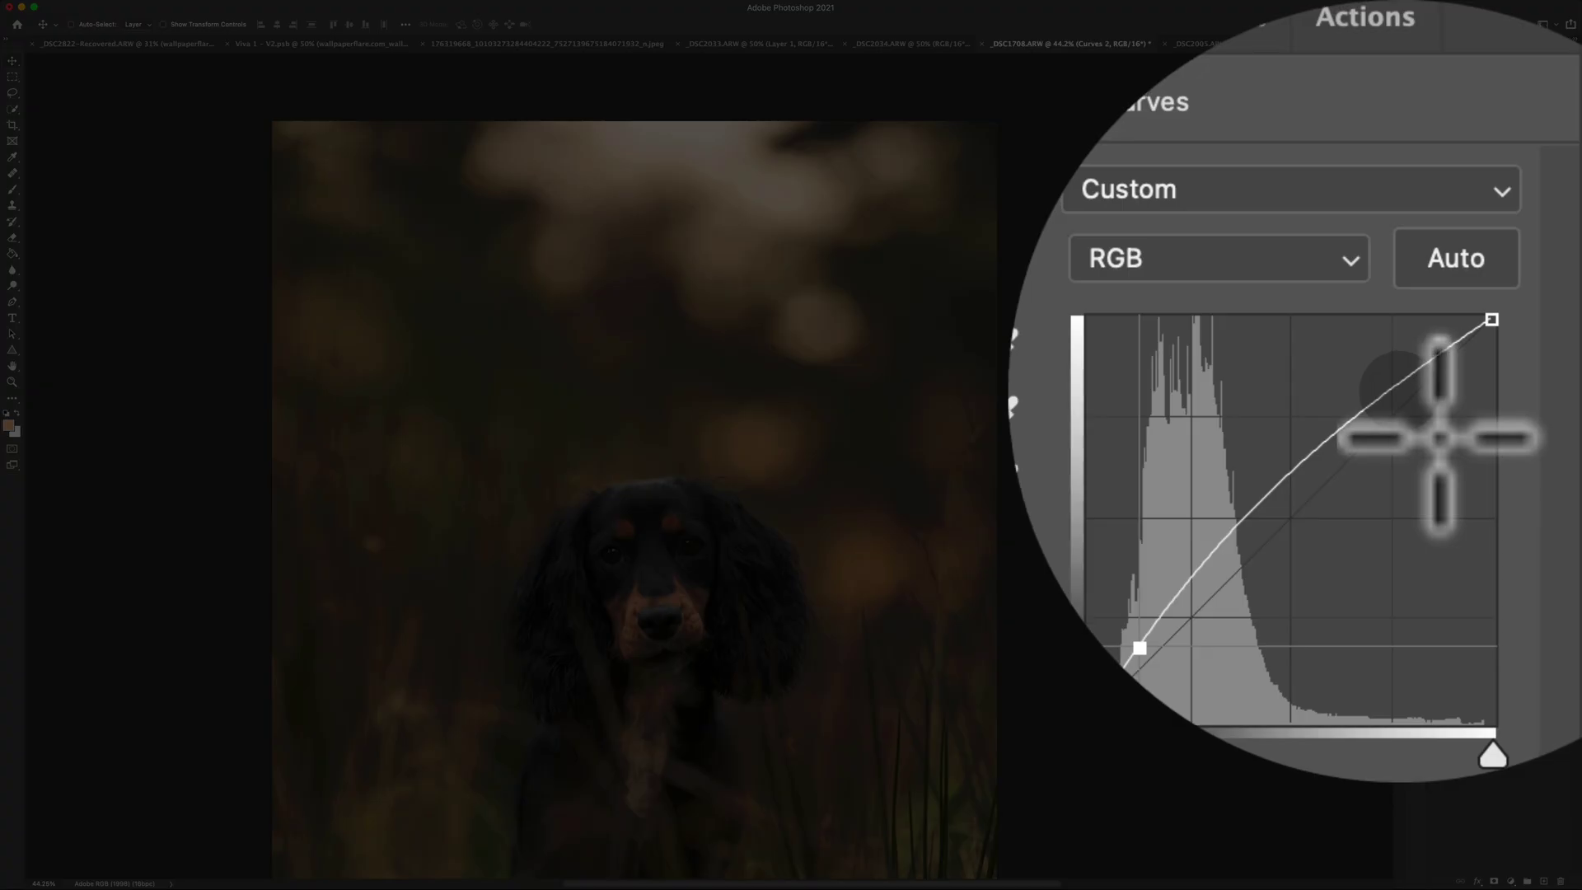
{"action": "left_click", "coordinate": [1538, 141]}
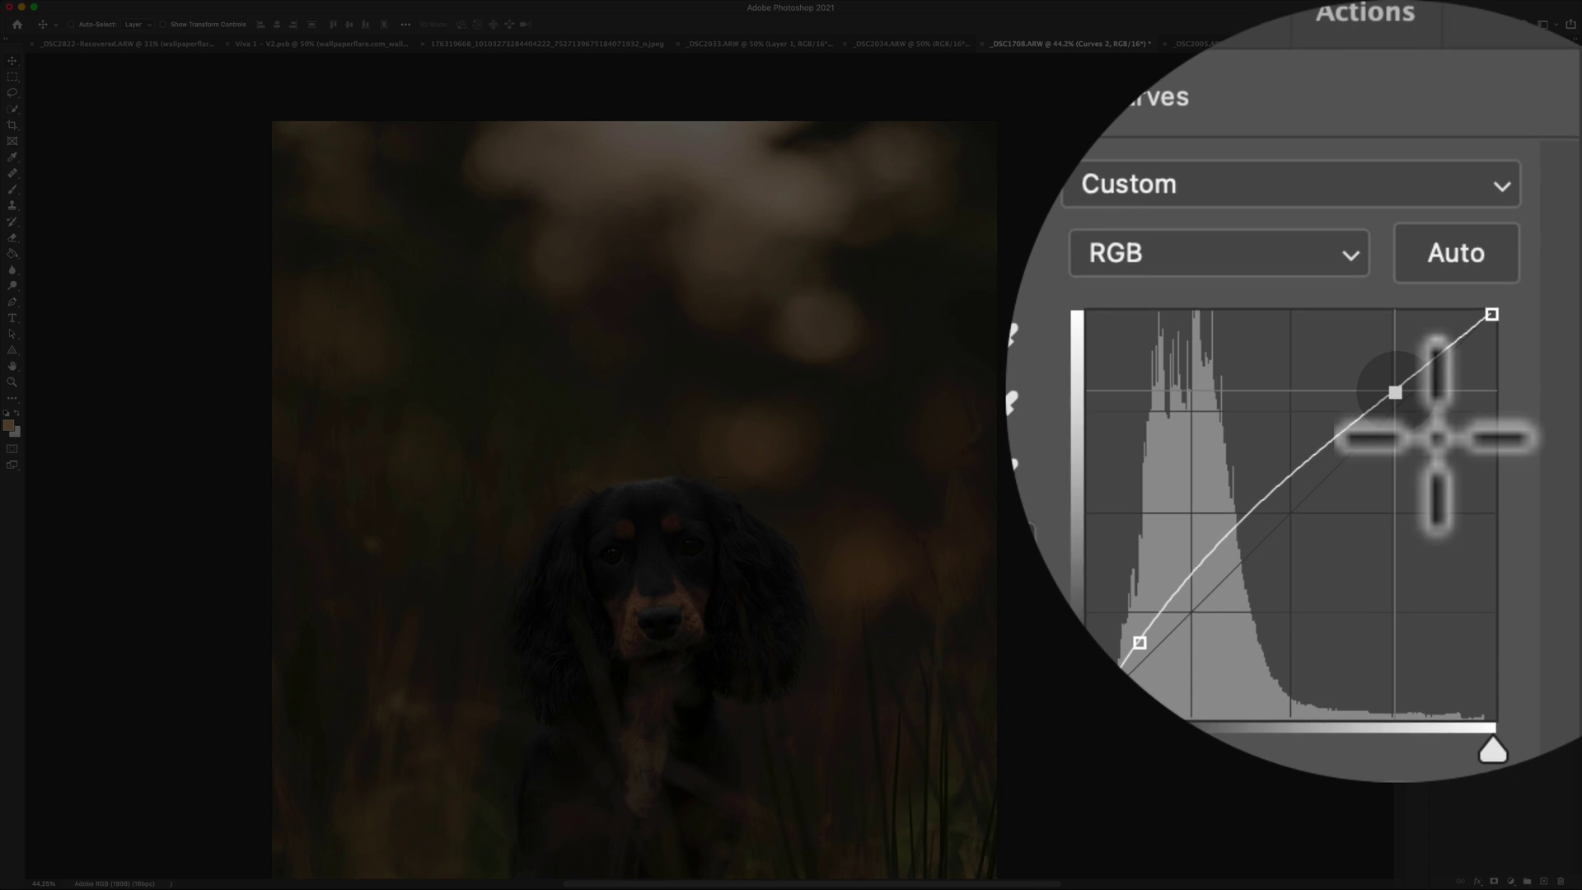
{"action": "left_click_drag", "start_coordinate": [1537, 142], "coordinate": [1539, 143]}
{"action": "left_click", "coordinate": [1539, 143]}
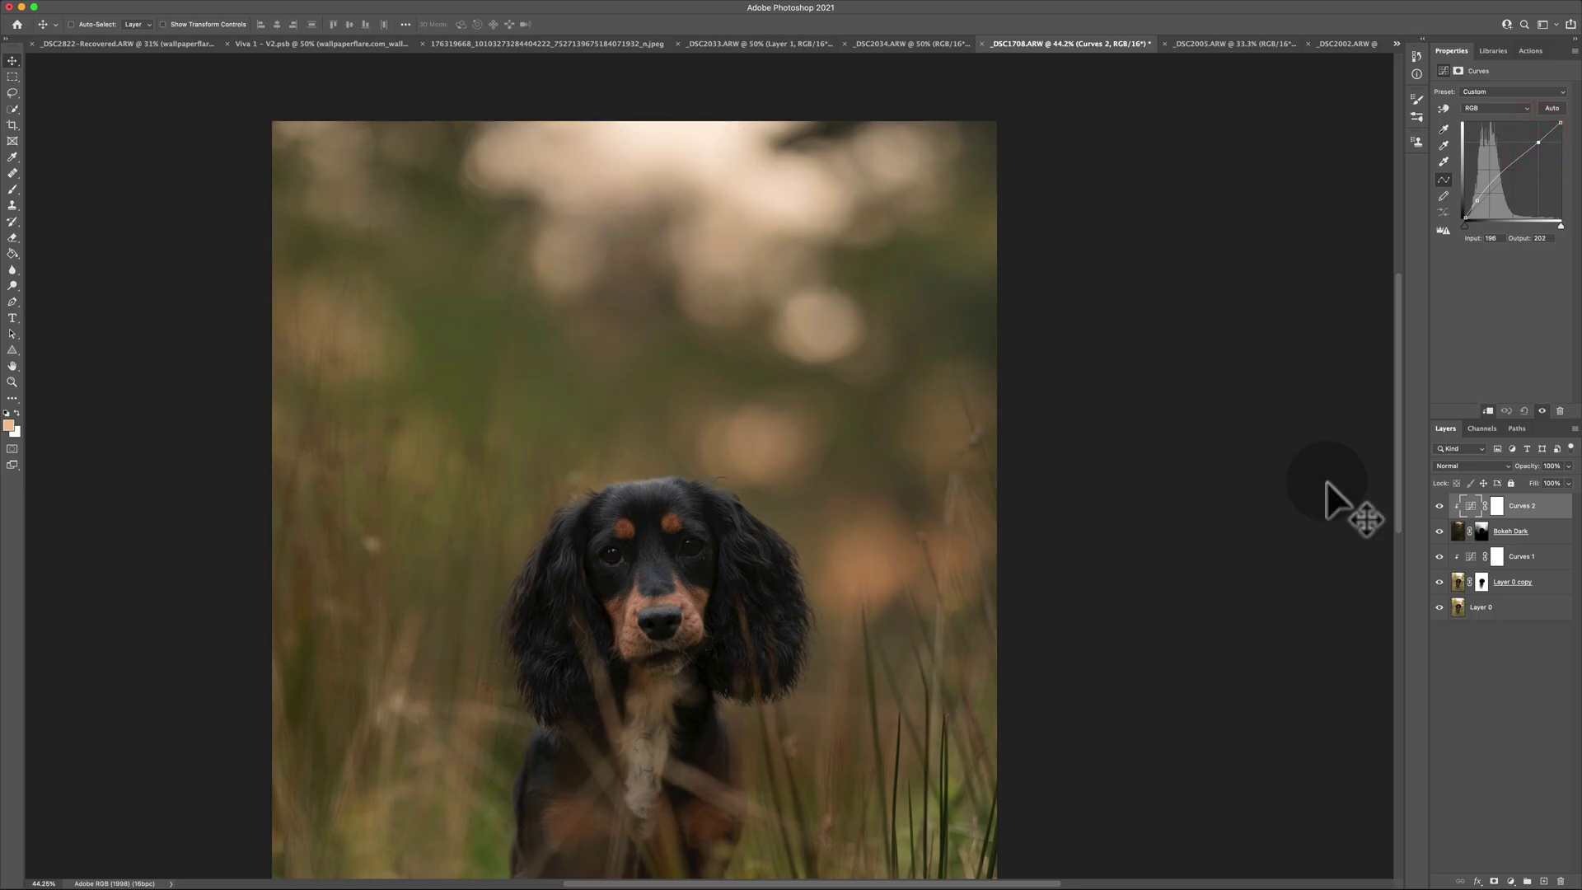
- Compare the image with Curves 2 hidden and shown, and delete that adjustment layer
{"action": "left_click", "coordinate": [1440, 506]}
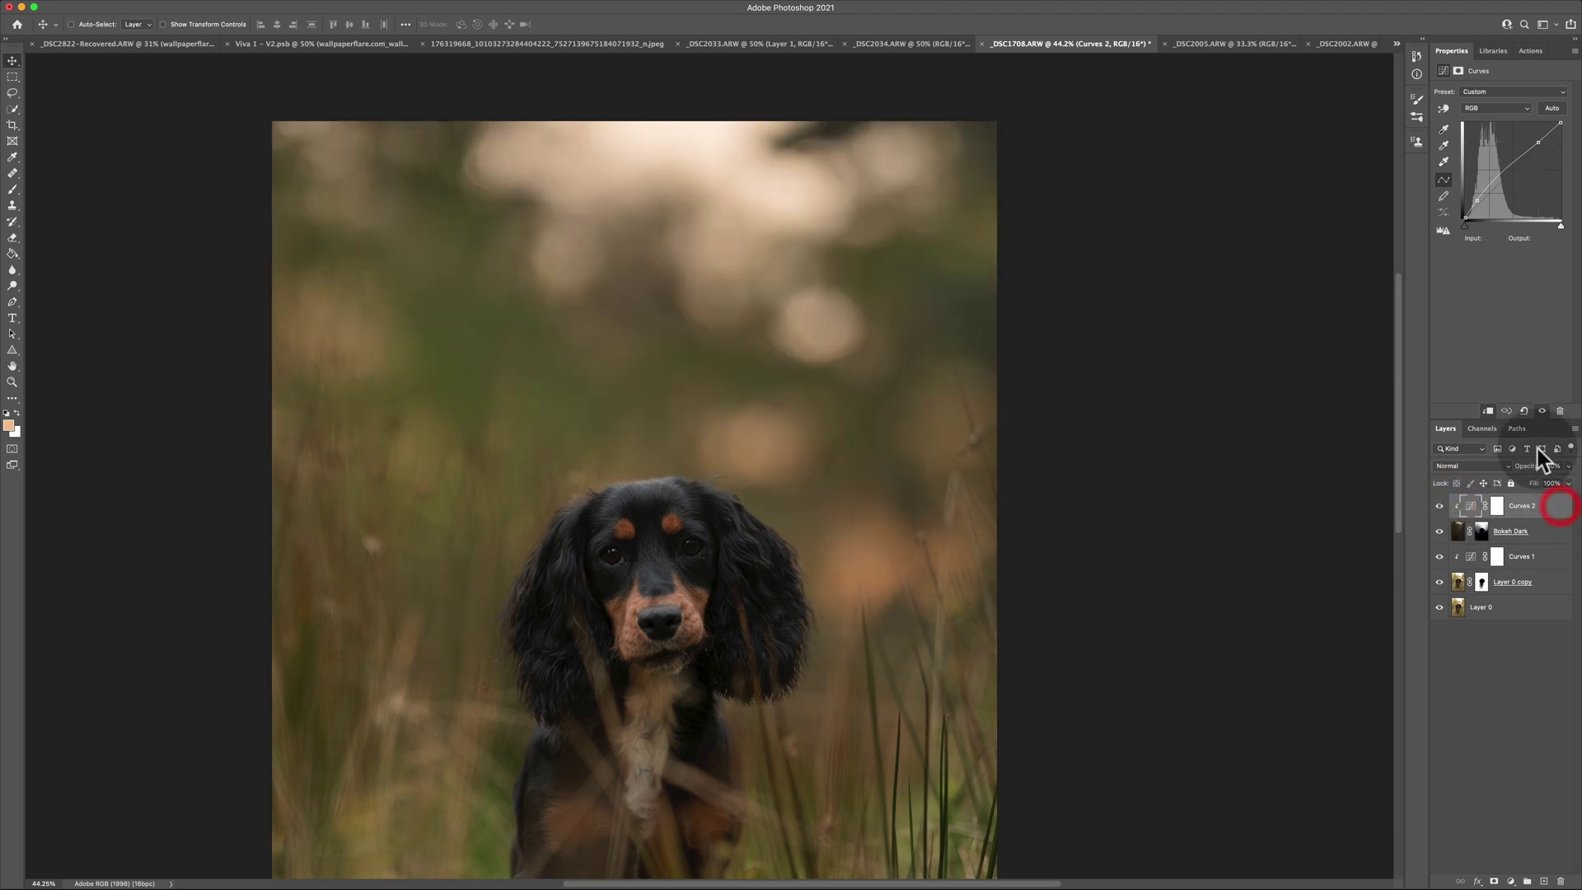
{"action": "key", "text": "BackSpace"}
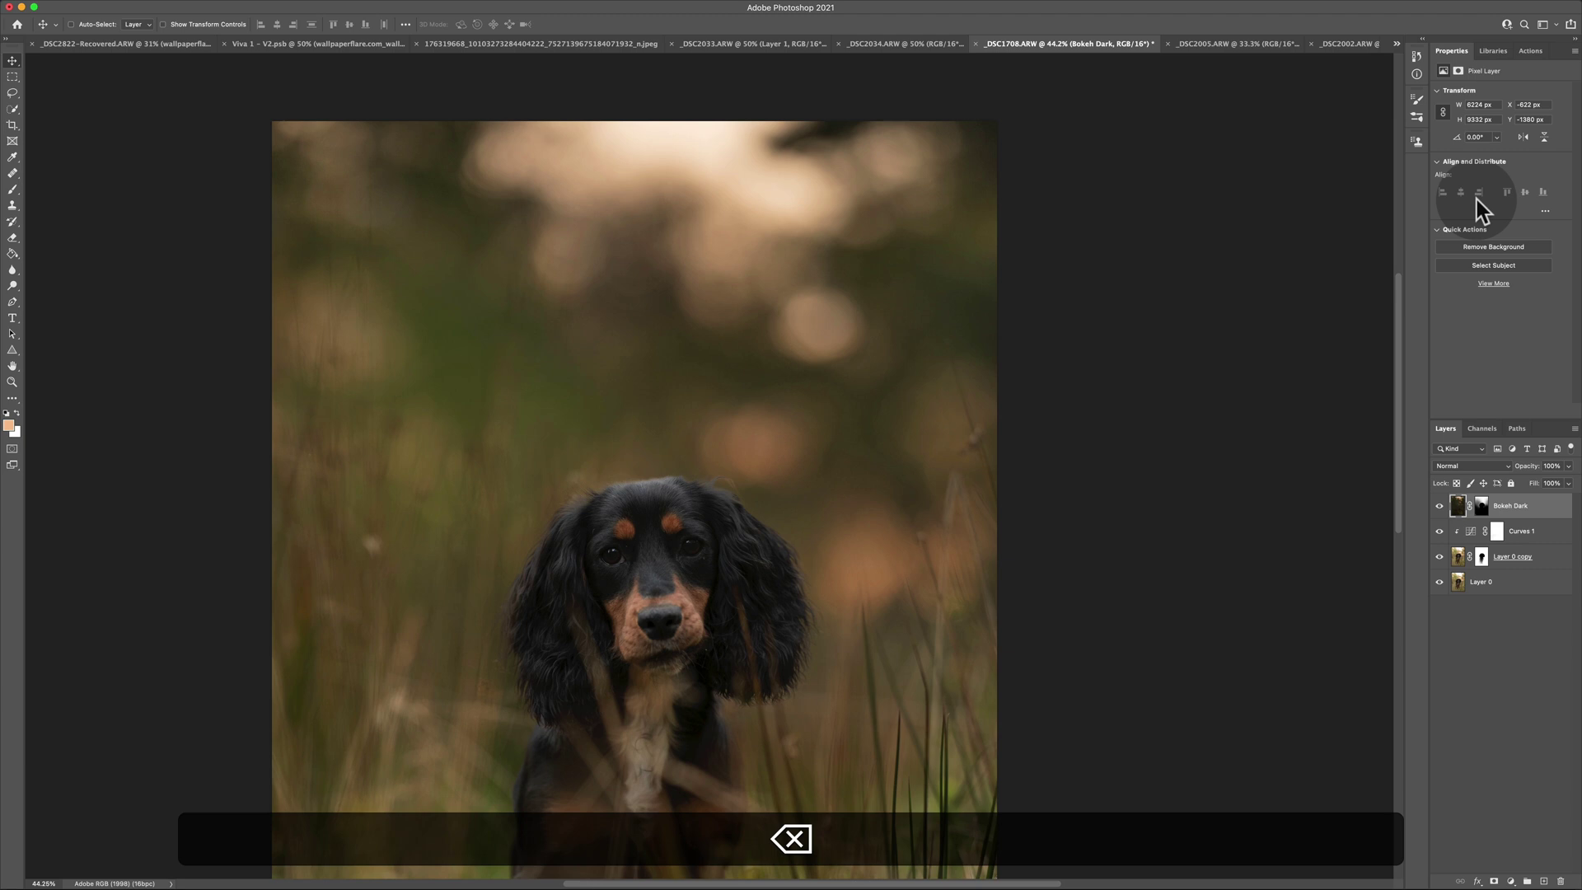
- Add a fresh Curves adjustment layer clipped to Bokeh Dark and activate its on-image adjustment tool
{"action": "left_click", "coordinate": [1510, 880]}
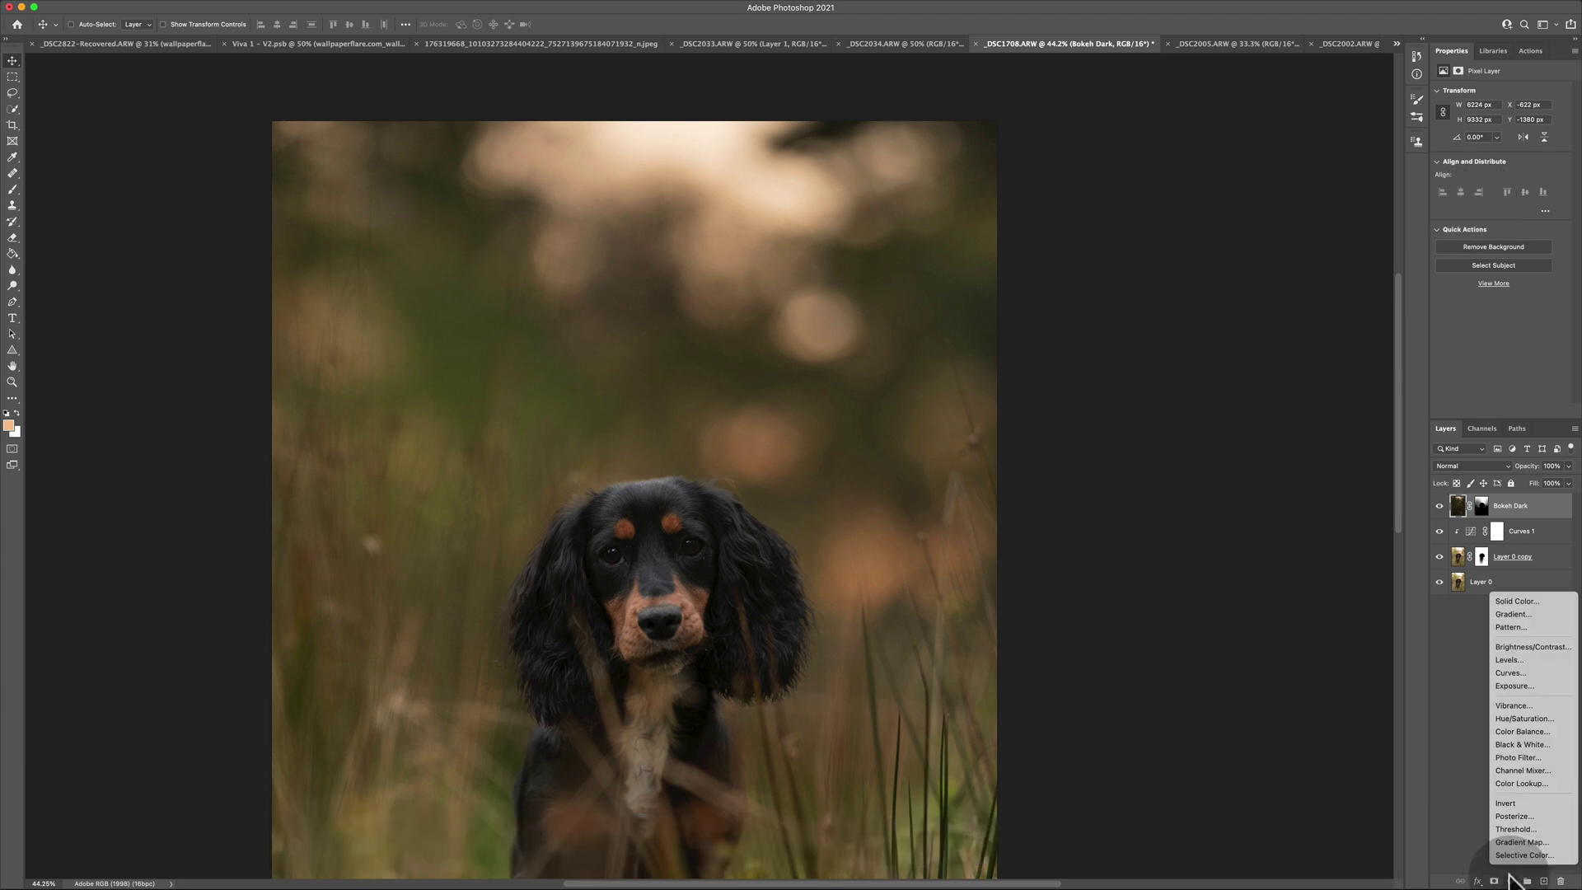
{"action": "left_click", "coordinate": [1566, 674]}
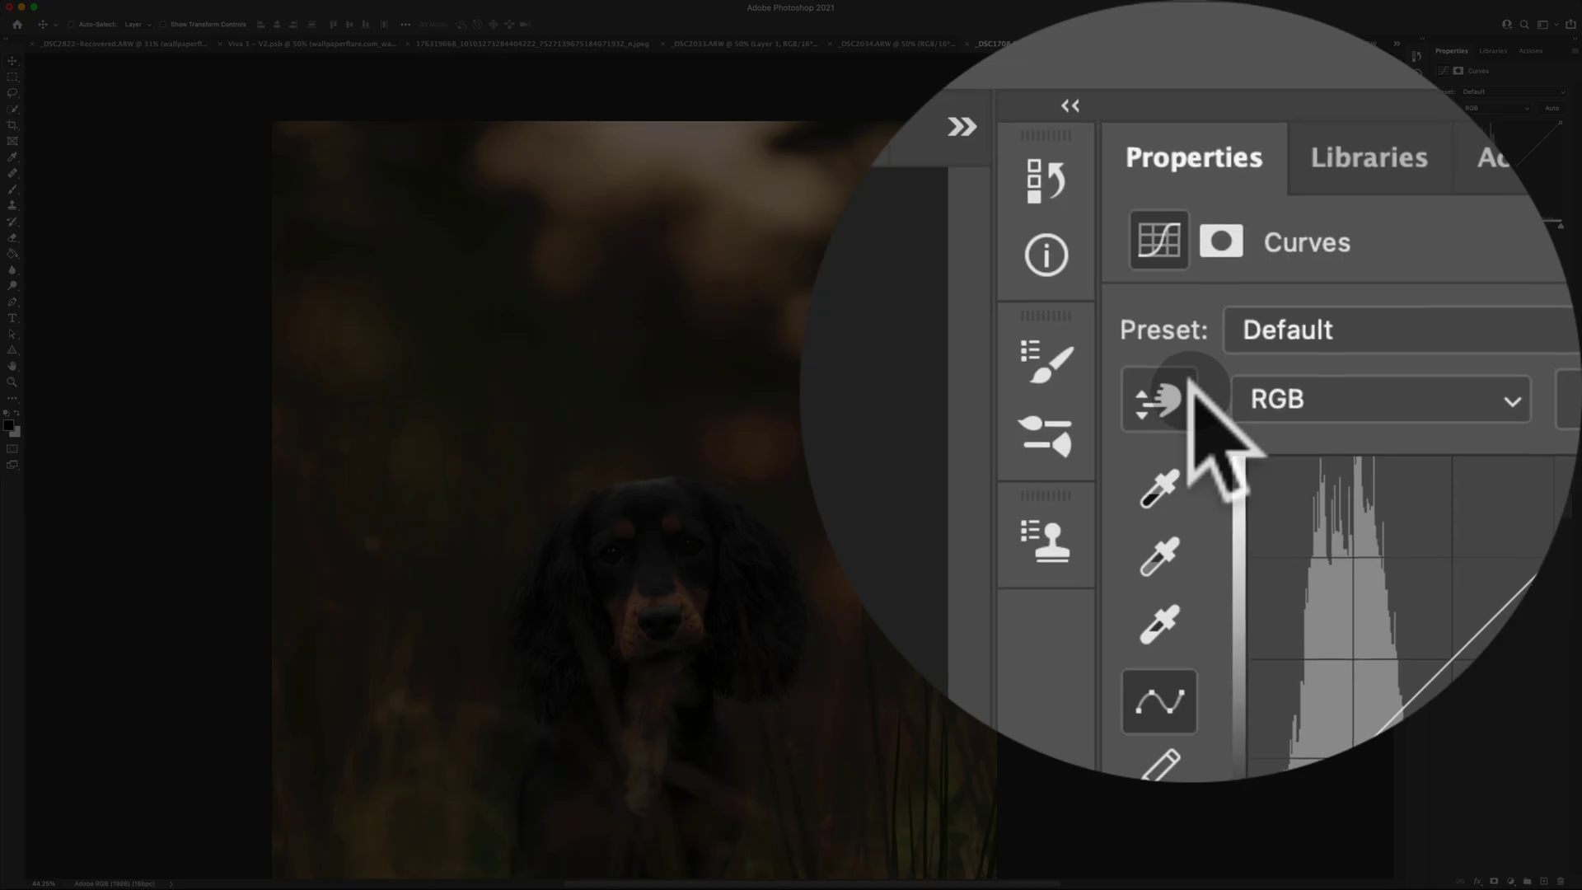
{"action": "left_click", "coordinate": [1442, 108]}
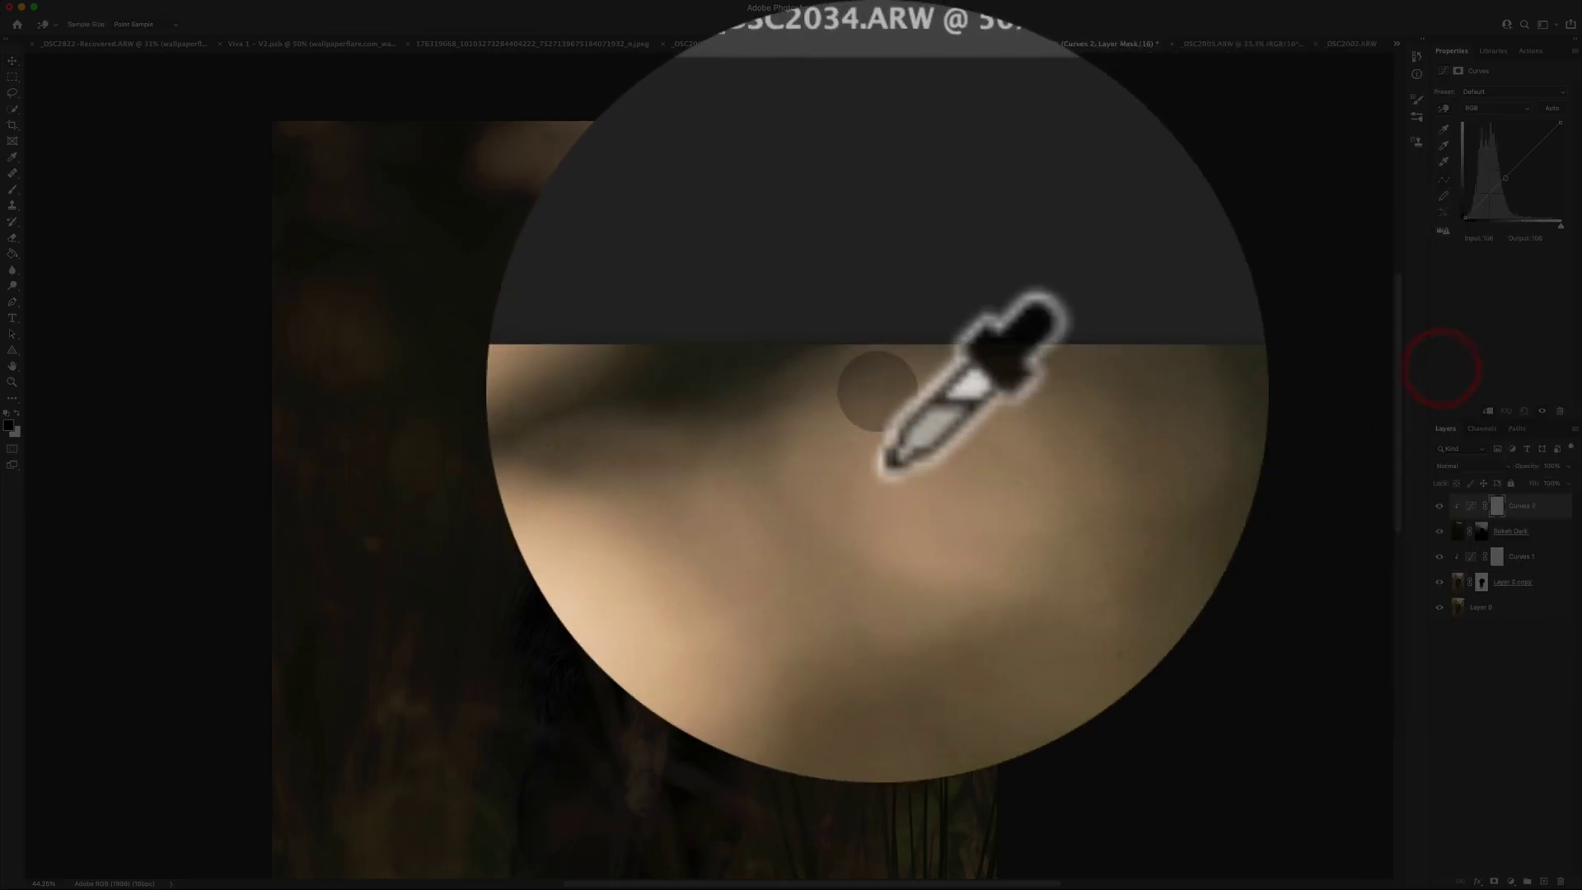
- Brighten the shadows by sampling the dark foliage near the photo's upper edge, and pull down the brightest bokeh highlights on the curve
{"action": "left_click", "coordinate": [841, 404]}
{"action": "left_click_drag", "start_coordinate": [840, 139], "coordinate": [837, 132]}
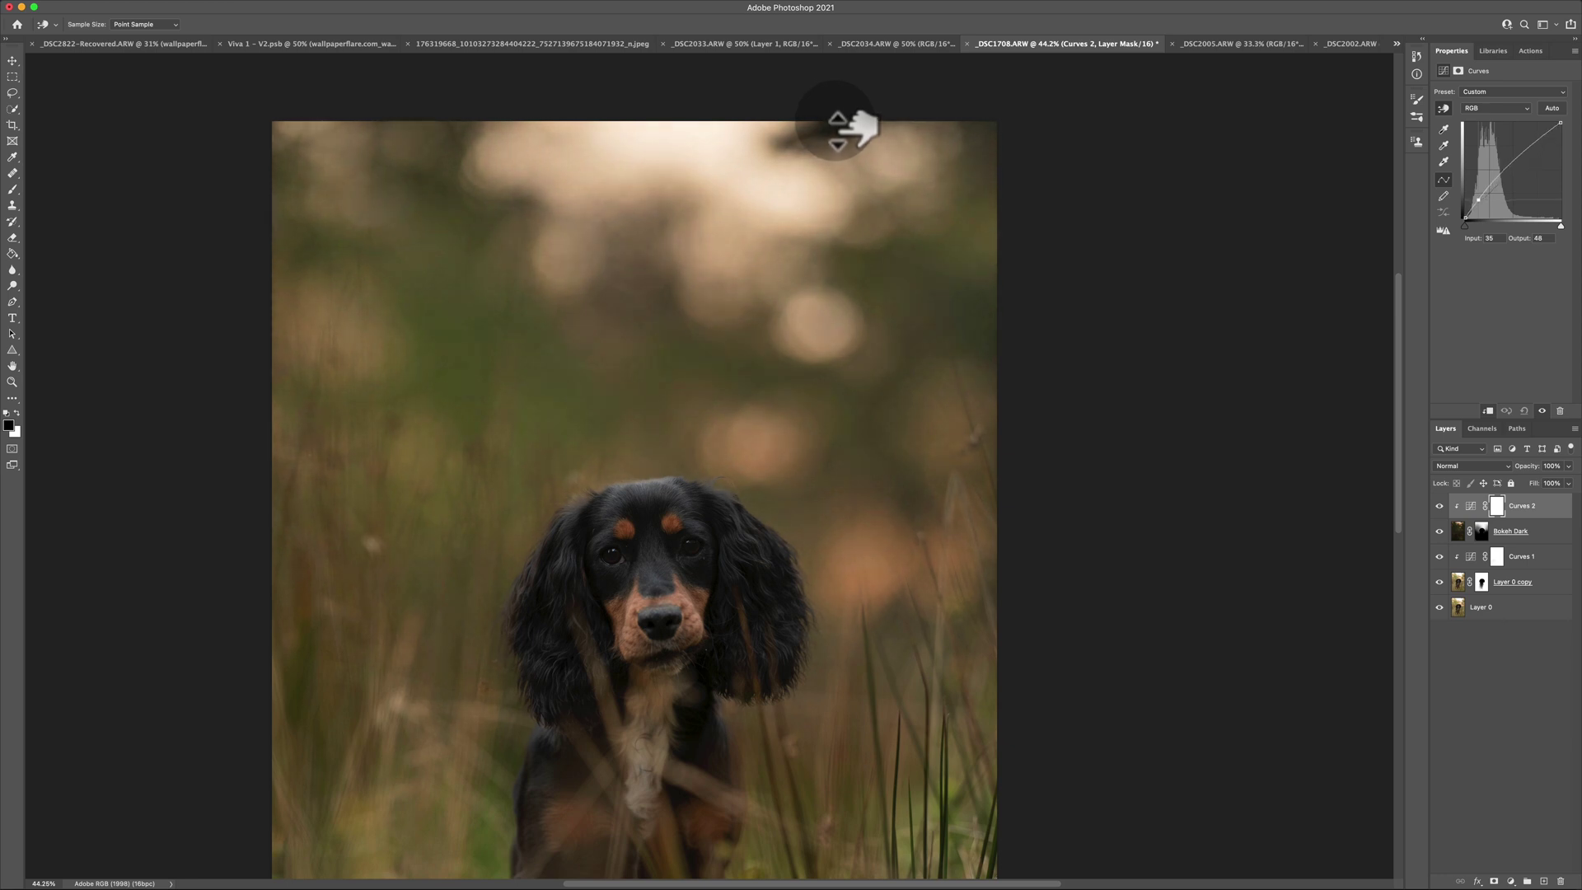
{"action": "left_click_drag", "start_coordinate": [836, 127], "coordinate": [834, 119]}
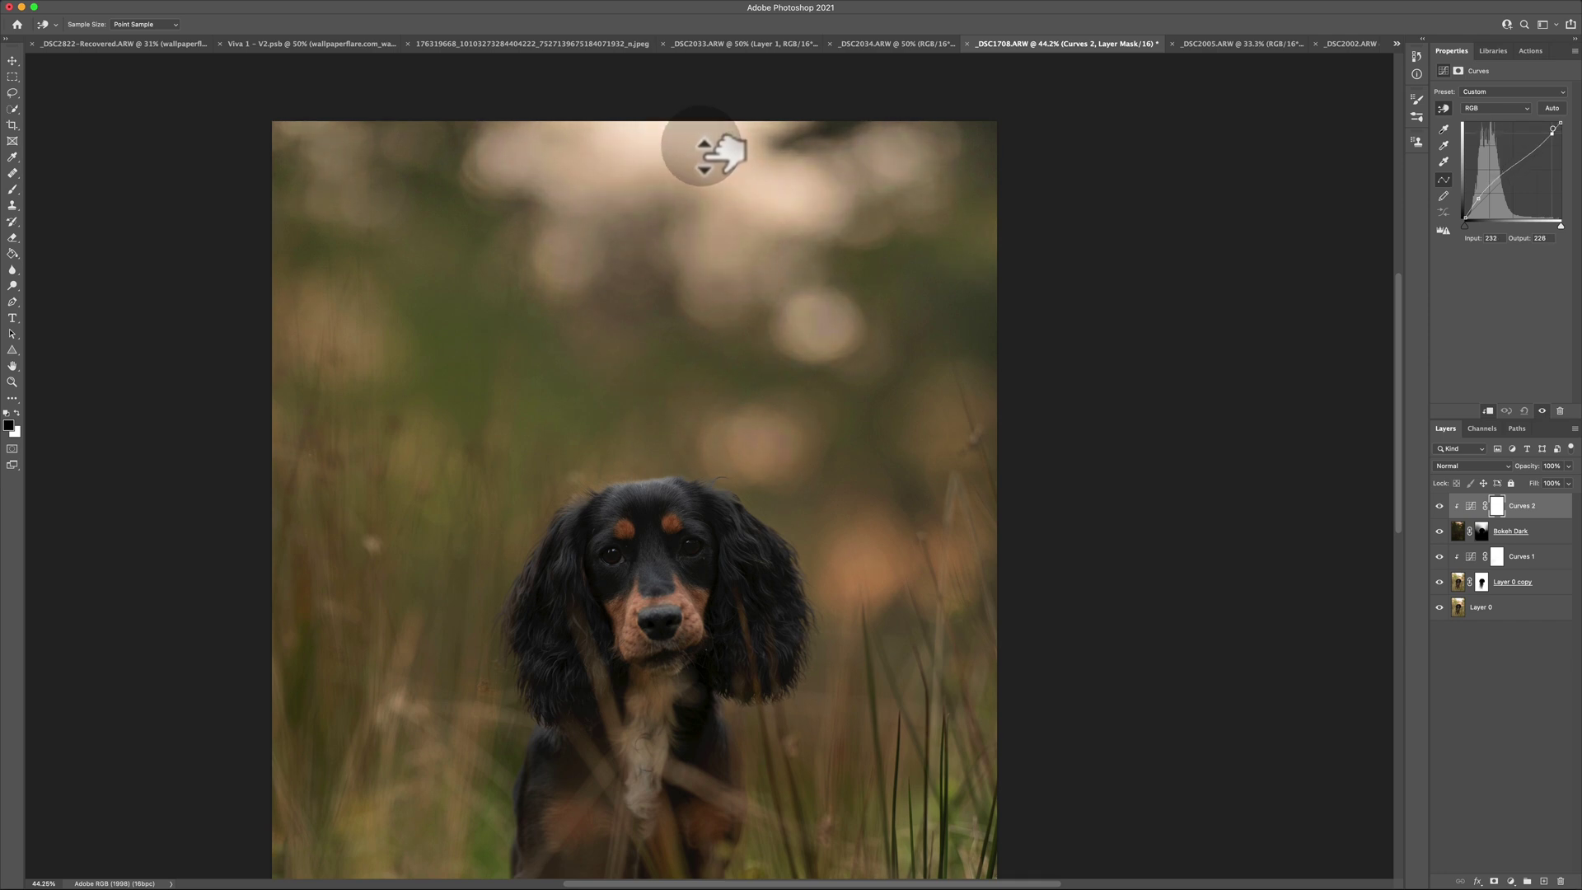
{"action": "left_click_drag", "start_coordinate": [703, 147], "coordinate": [1381, 195]}
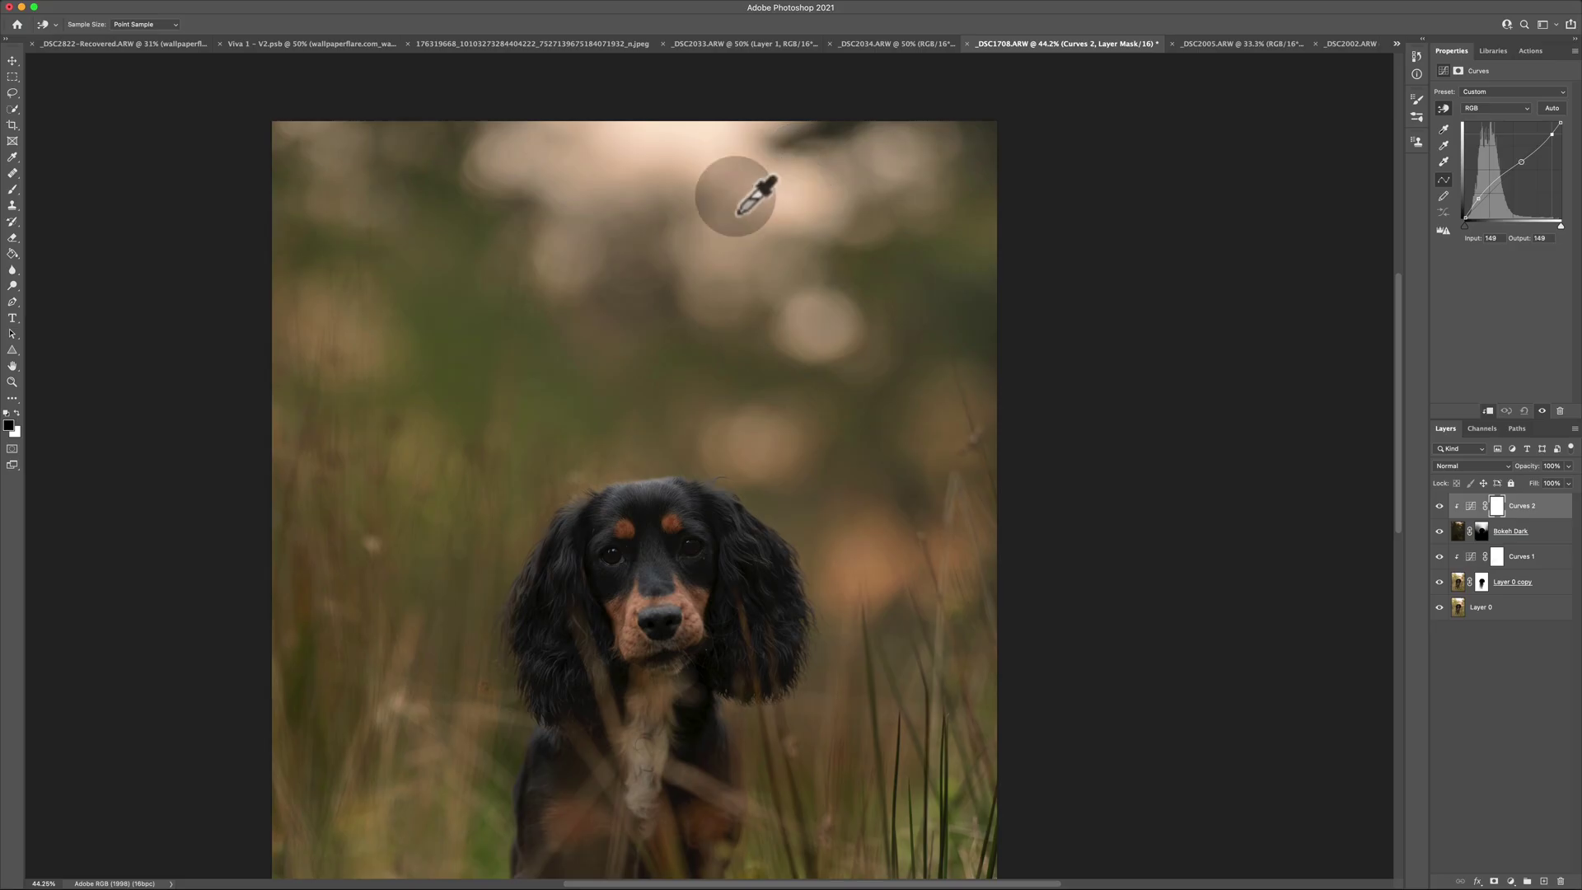
- Undo the strong midtone lift on the Curves 2 curve and add a softer lower-midtone point at input 88, output 109
{"action": "scroll", "coordinate": [824, 276], "scroll_direction": "down", "scroll_amount": 3}
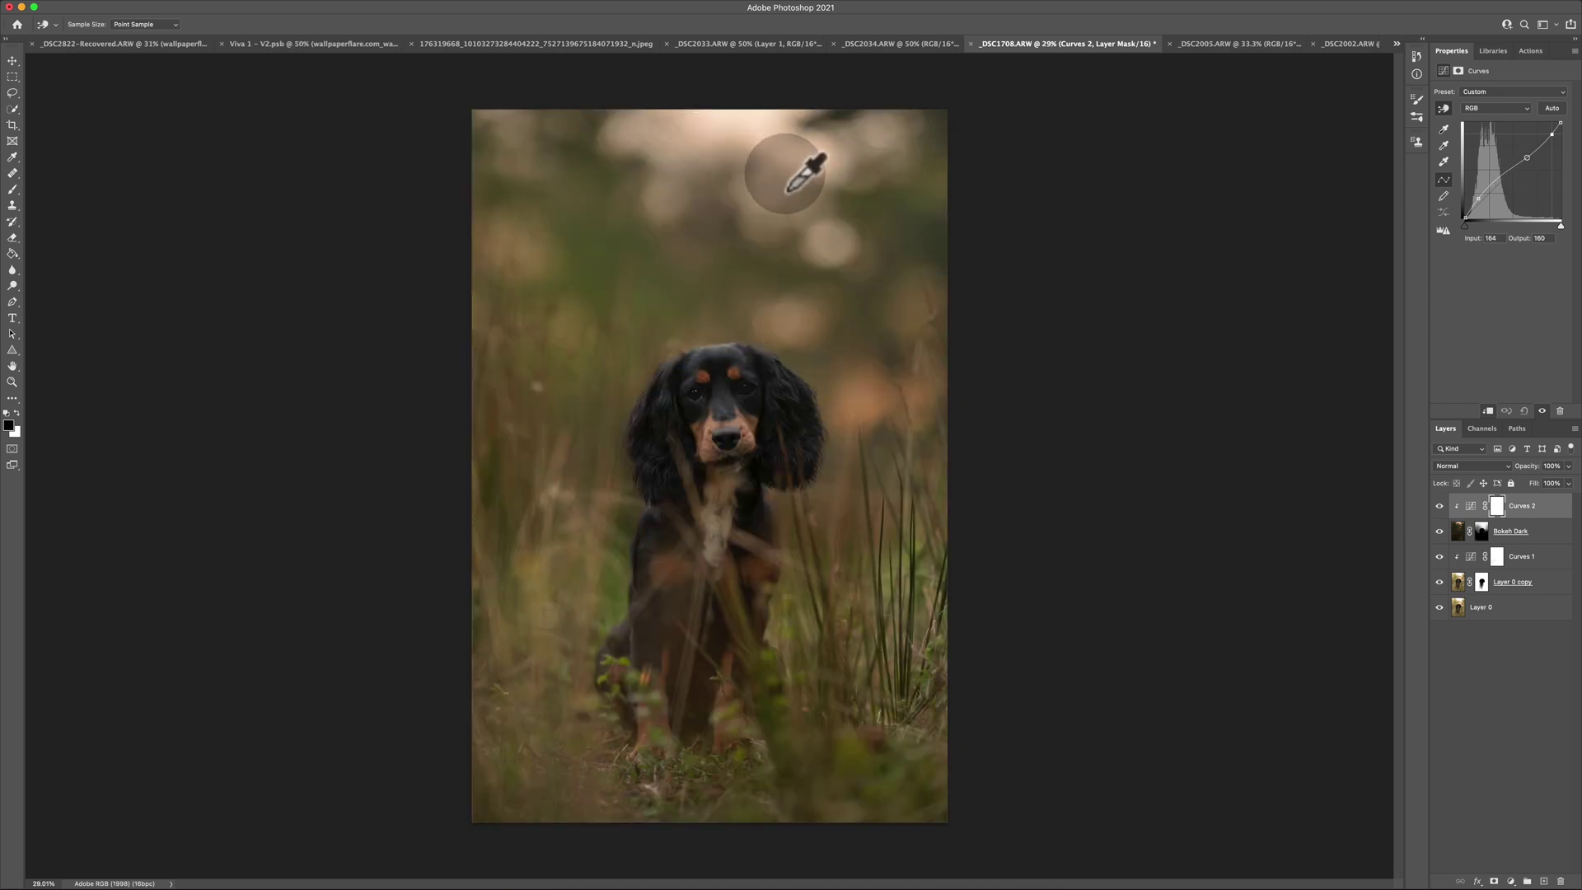
{"action": "left_click", "coordinate": [1532, 517]}
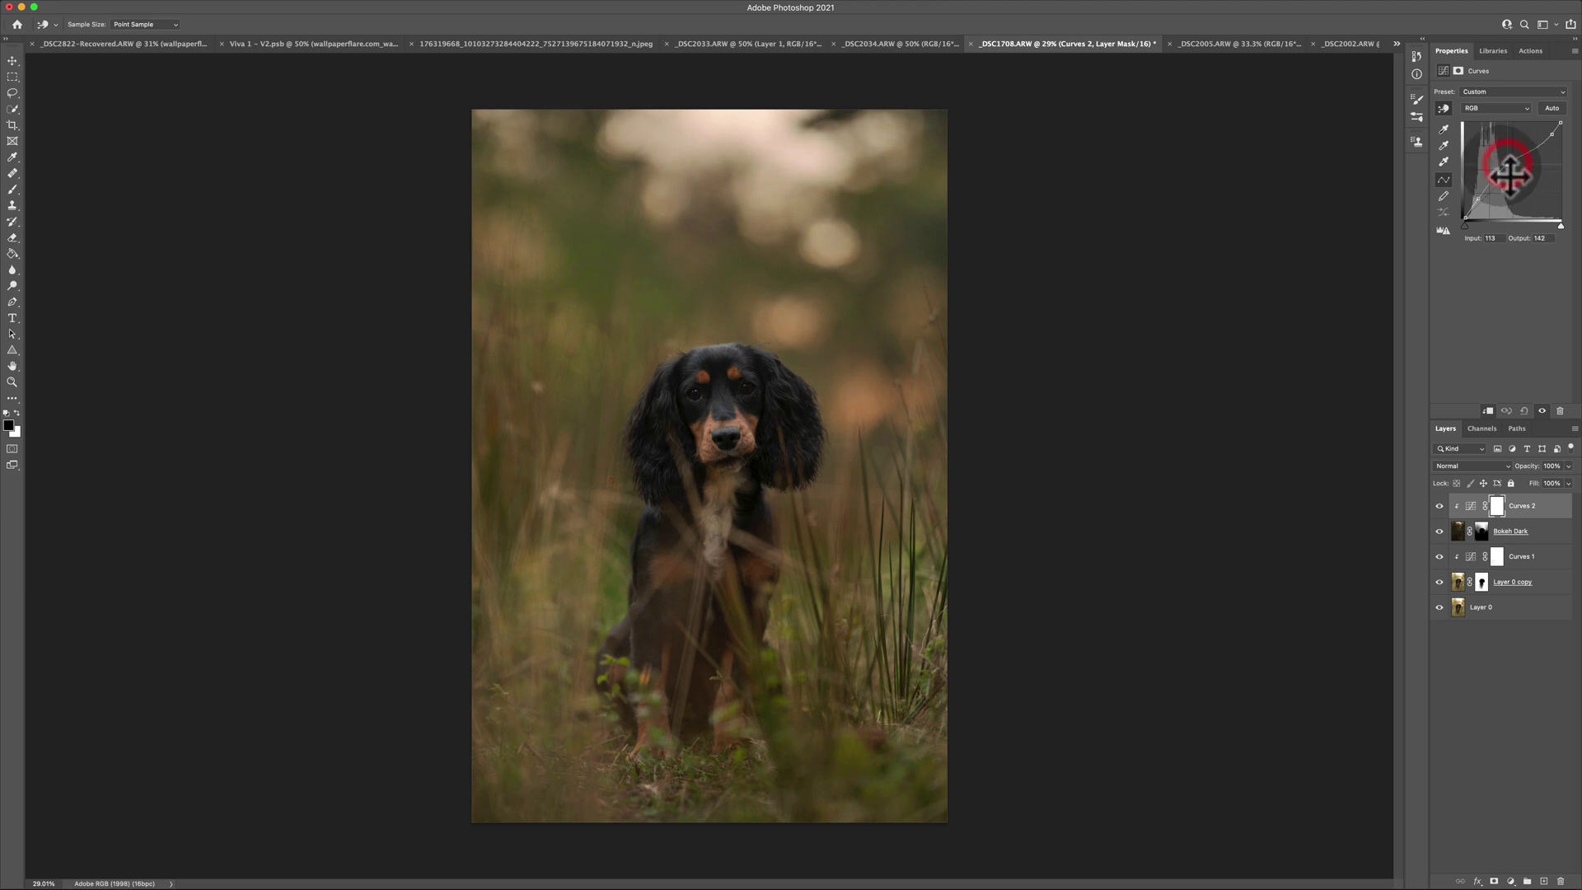
{"action": "key", "text": "super+z"}
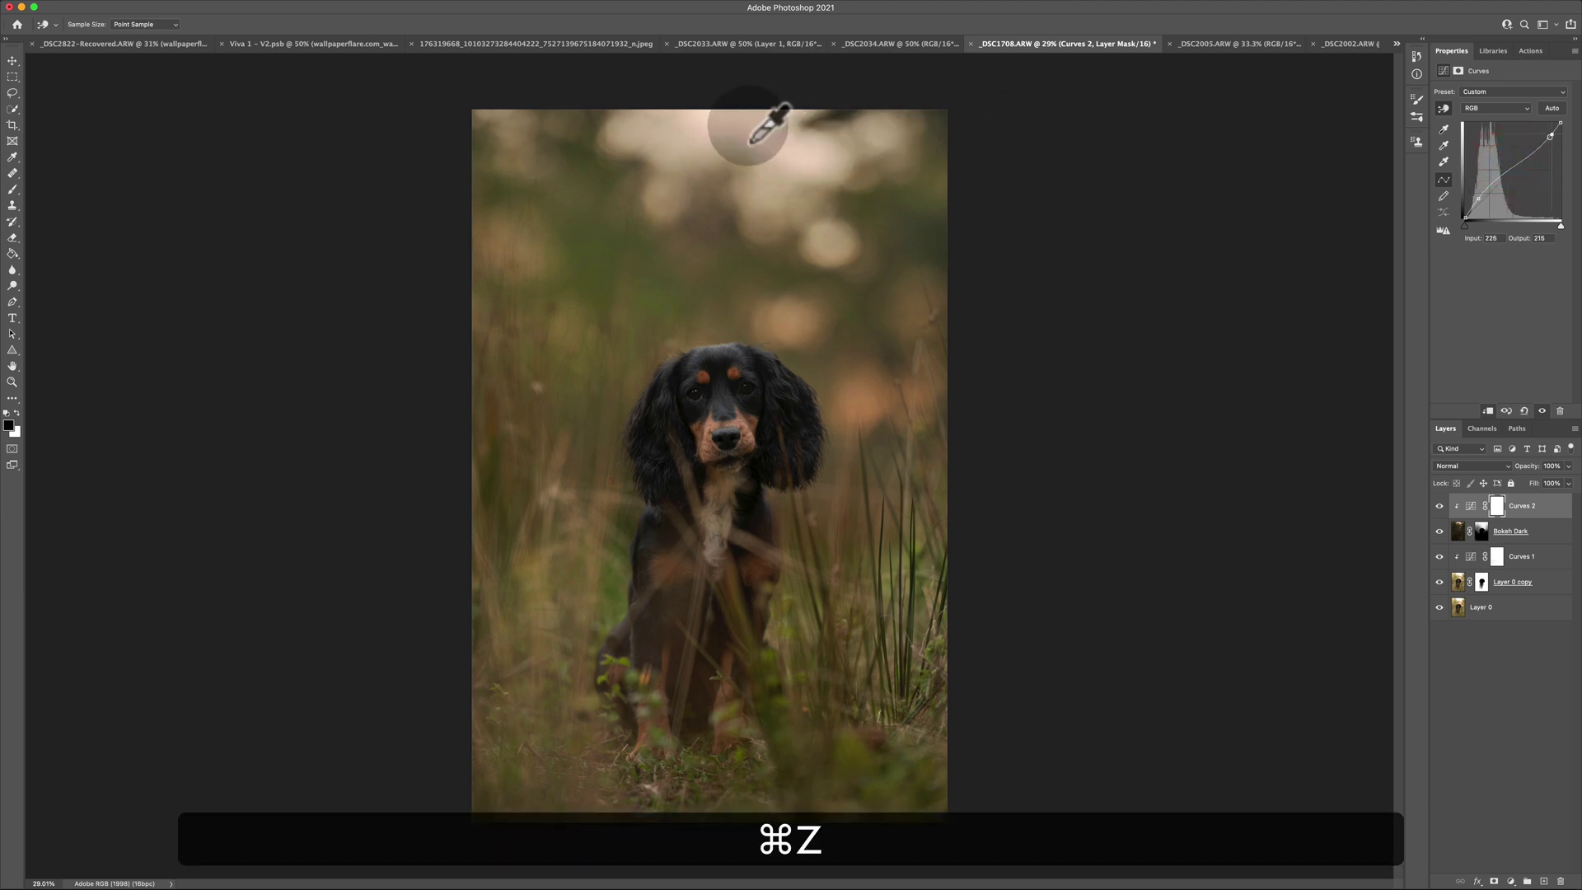
{"action": "left_click", "coordinate": [1477, 199]}
{"action": "left_click_drag", "start_coordinate": [1489, 206], "coordinate": [1490, 202]}
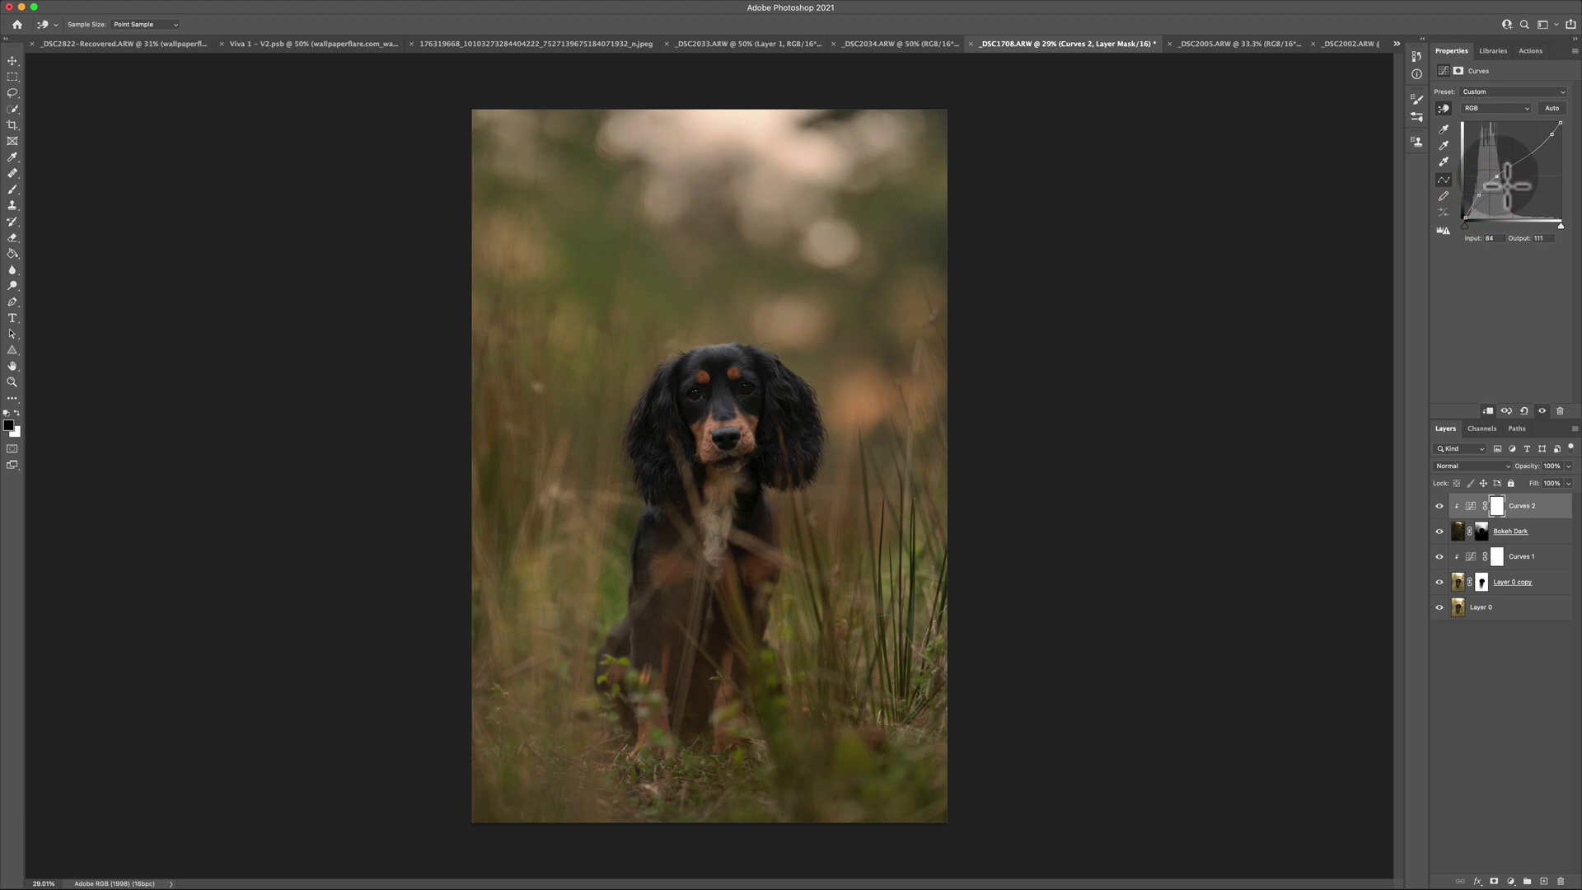
{"action": "left_click_drag", "start_coordinate": [1006, 148], "coordinate": [748, 130]}
- Compare the image with the Curves 2 adjustment and the Curves 1 adjustment each hidden and shown
{"action": "left_click", "coordinate": [1440, 505]}
{"action": "left_click", "coordinate": [1440, 505]}
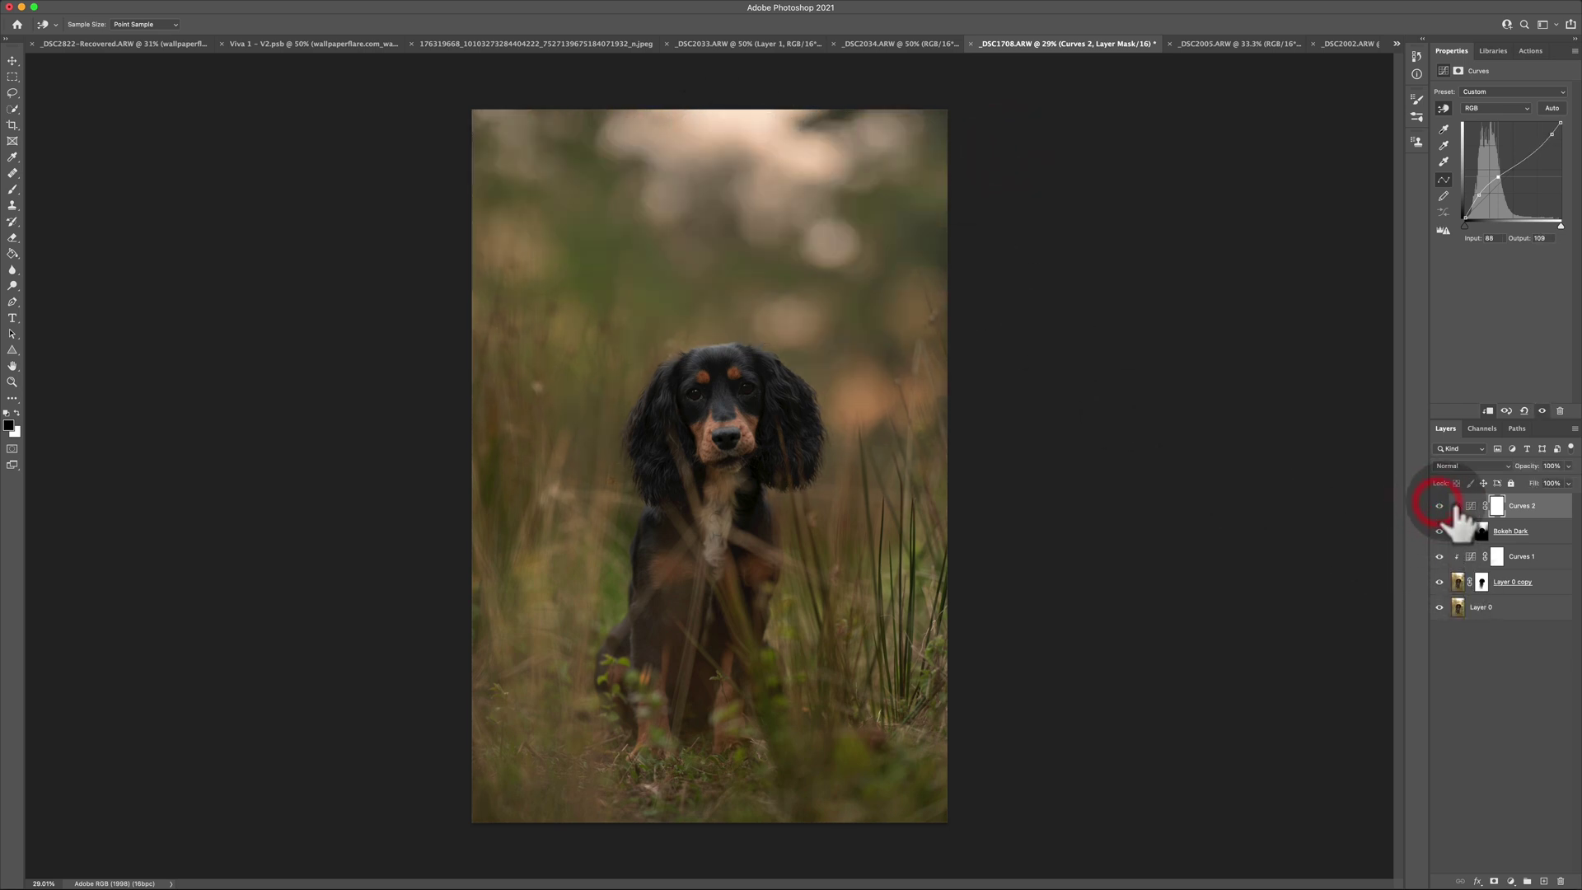
{"action": "left_click", "coordinate": [1440, 556]}
{"action": "left_click", "coordinate": [1439, 556]}
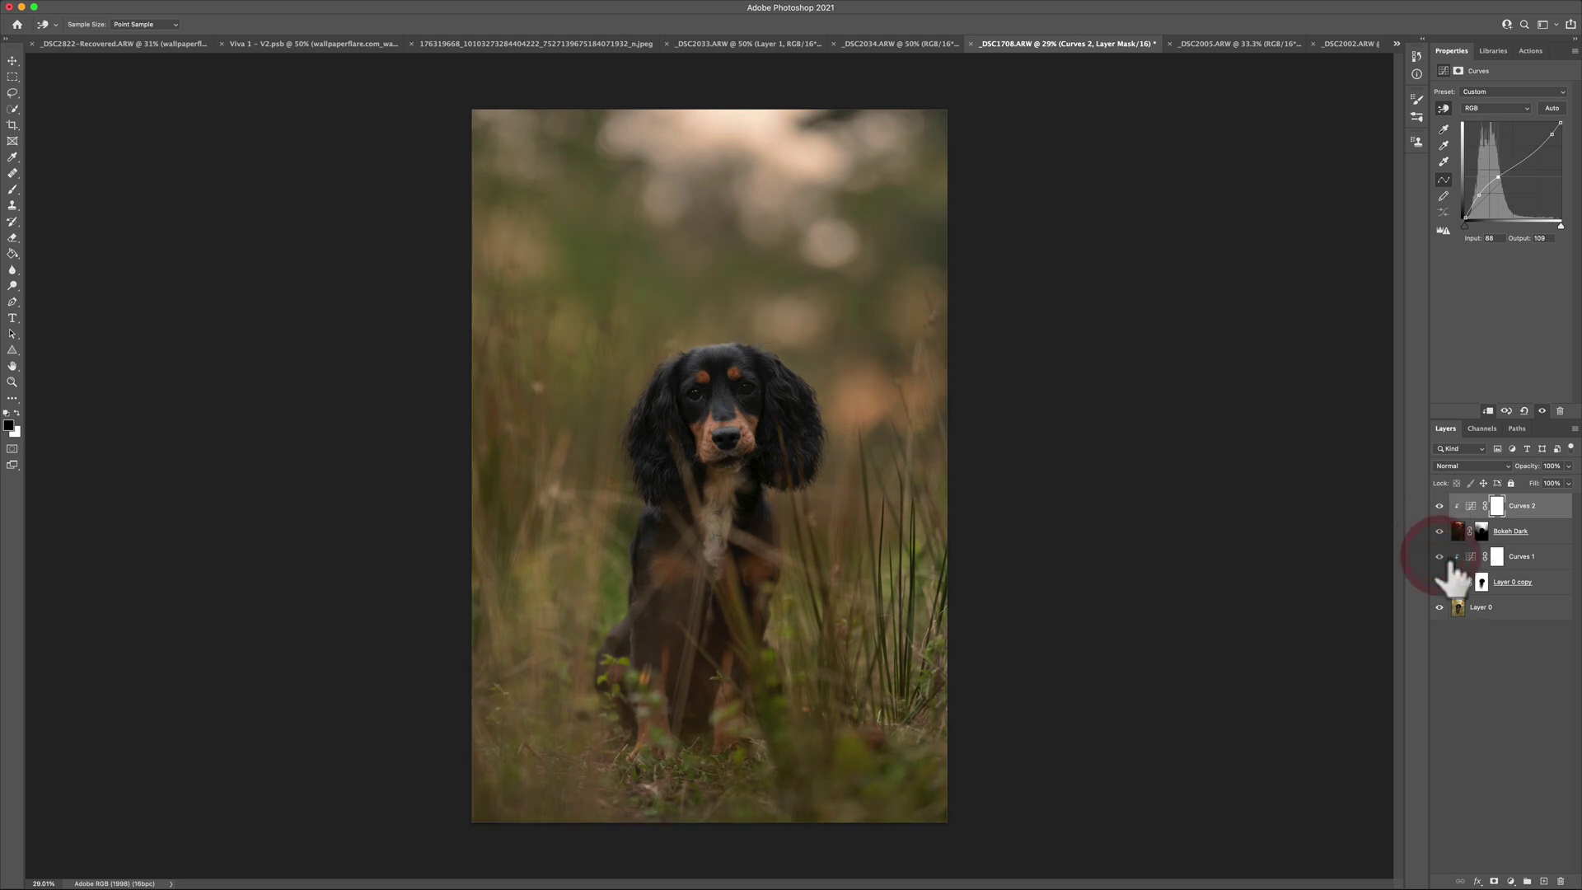
- Lower the opacity of the Curves 1 adjustment layer to about 60%
{"action": "key", "text": "v"}
{"action": "left_click", "coordinate": [1549, 556]}
{"action": "left_click_drag", "start_coordinate": [1568, 466], "coordinate": [1554, 478]}
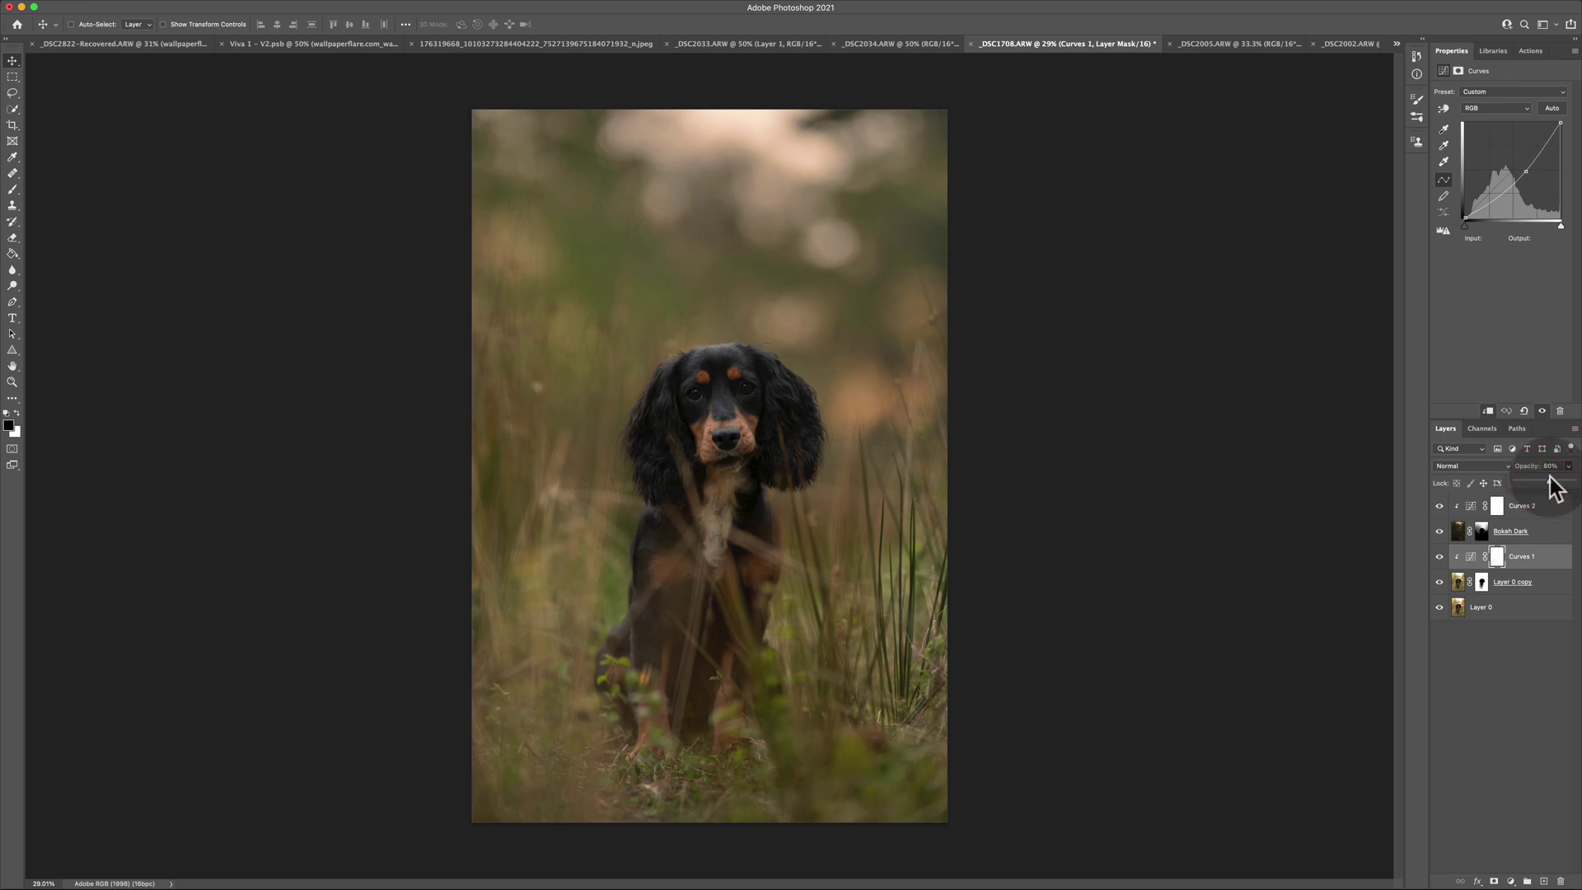
{"action": "left_click", "coordinate": [1493, 690]}
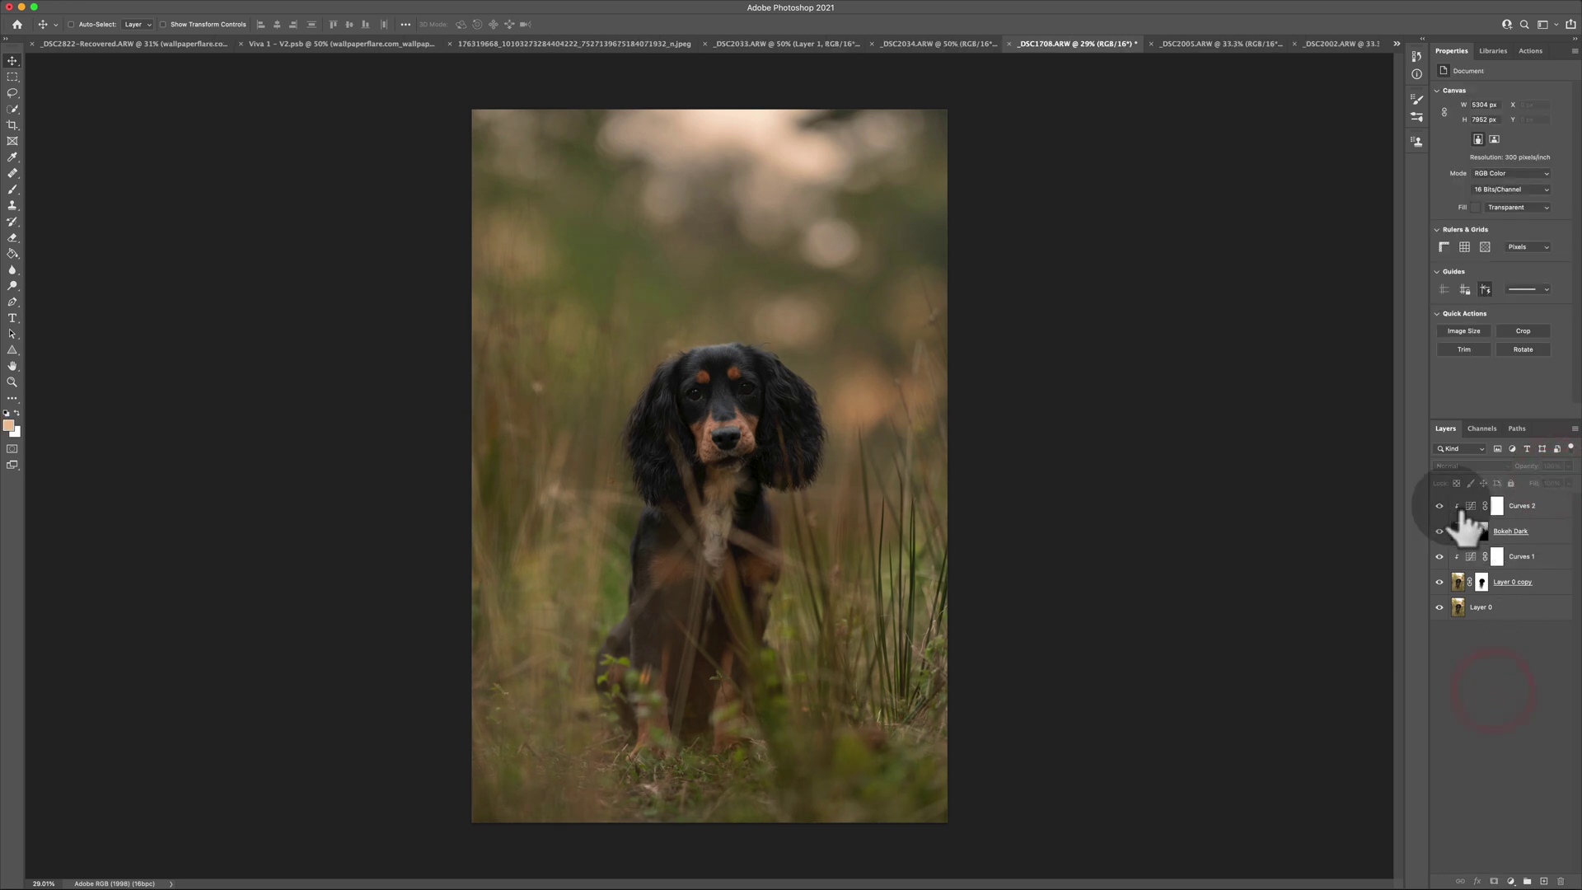
- Rebuild the Curves 2 curve by lifting the darker tones and setting an upper point at input 184, output 188, and check its effect
{"action": "left_click", "coordinate": [1460, 506]}
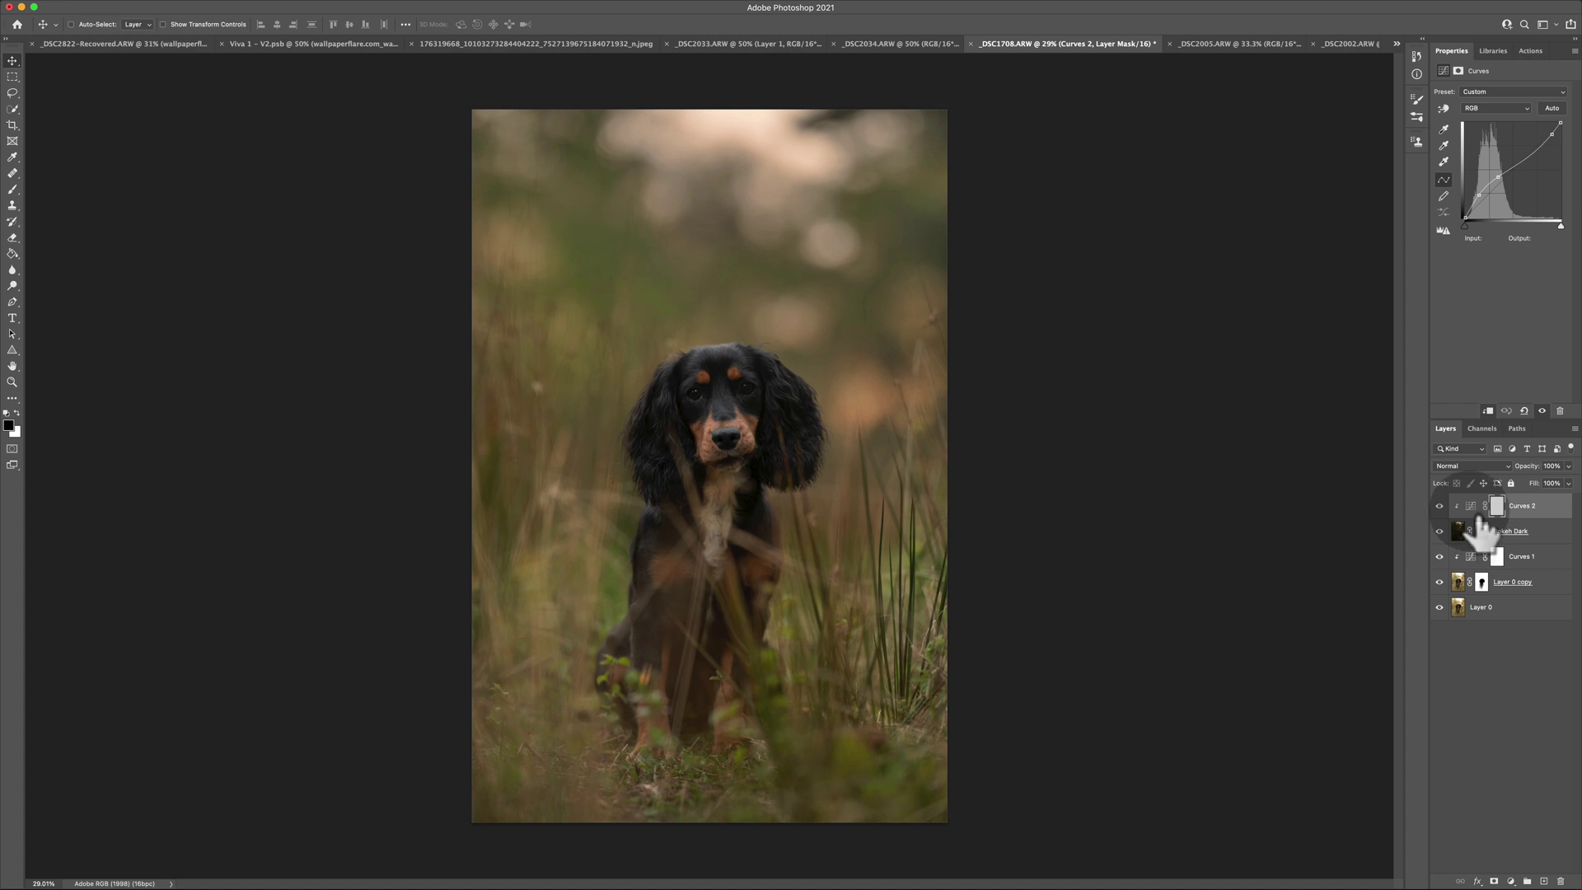
{"action": "key", "text": "BackSpace"}
{"action": "left_click_drag", "start_coordinate": [1485, 194], "coordinate": [1489, 184]}
{"action": "left_click", "coordinate": [1551, 133]}
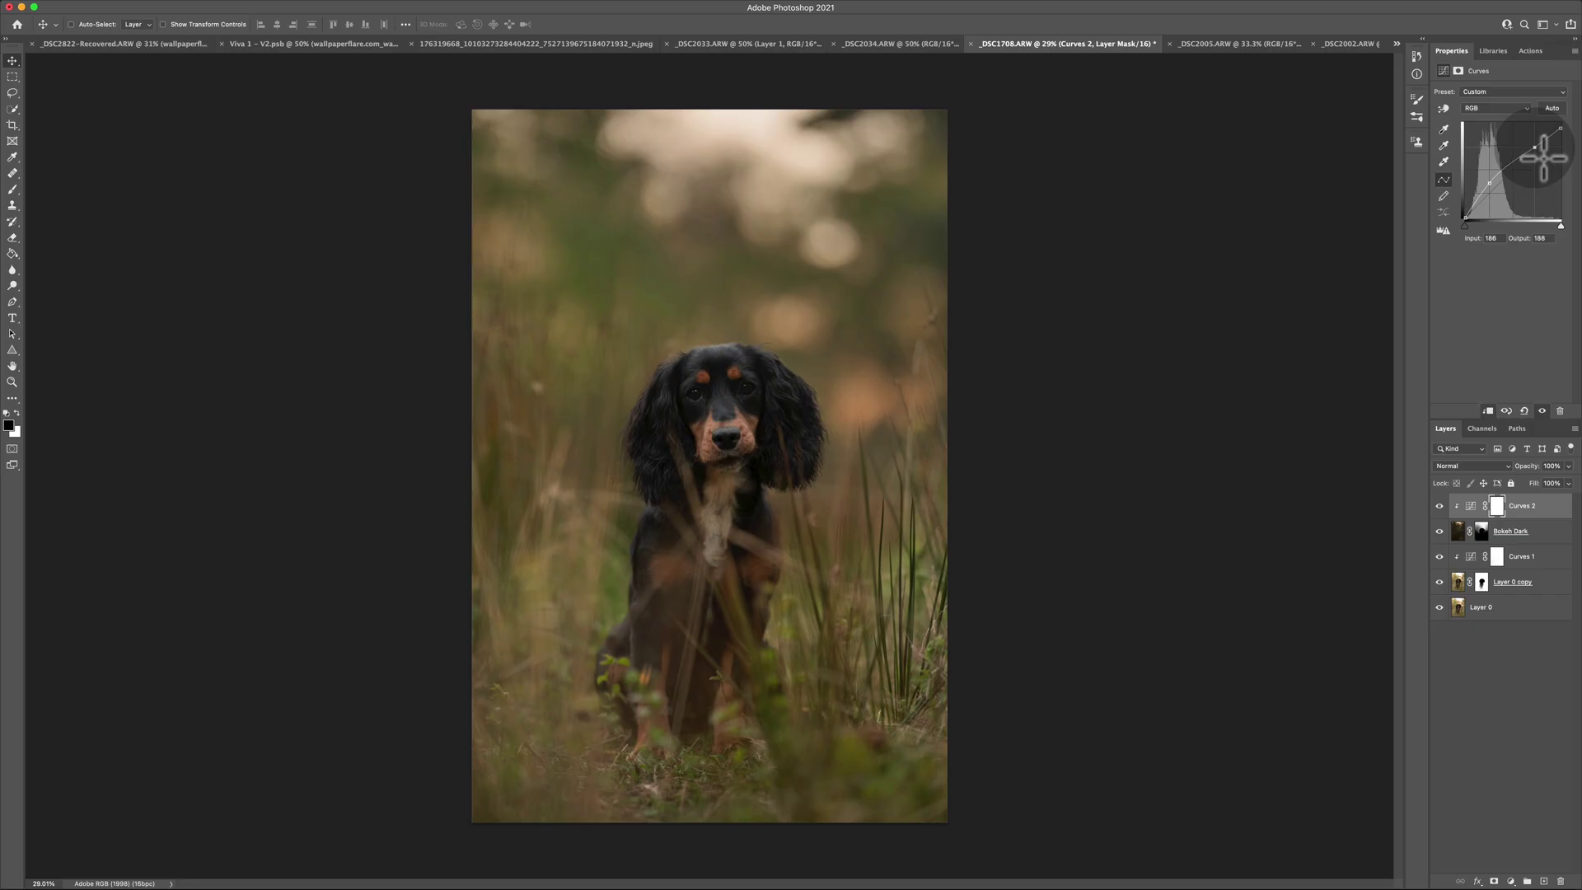
{"action": "left_click", "coordinate": [1439, 505]}
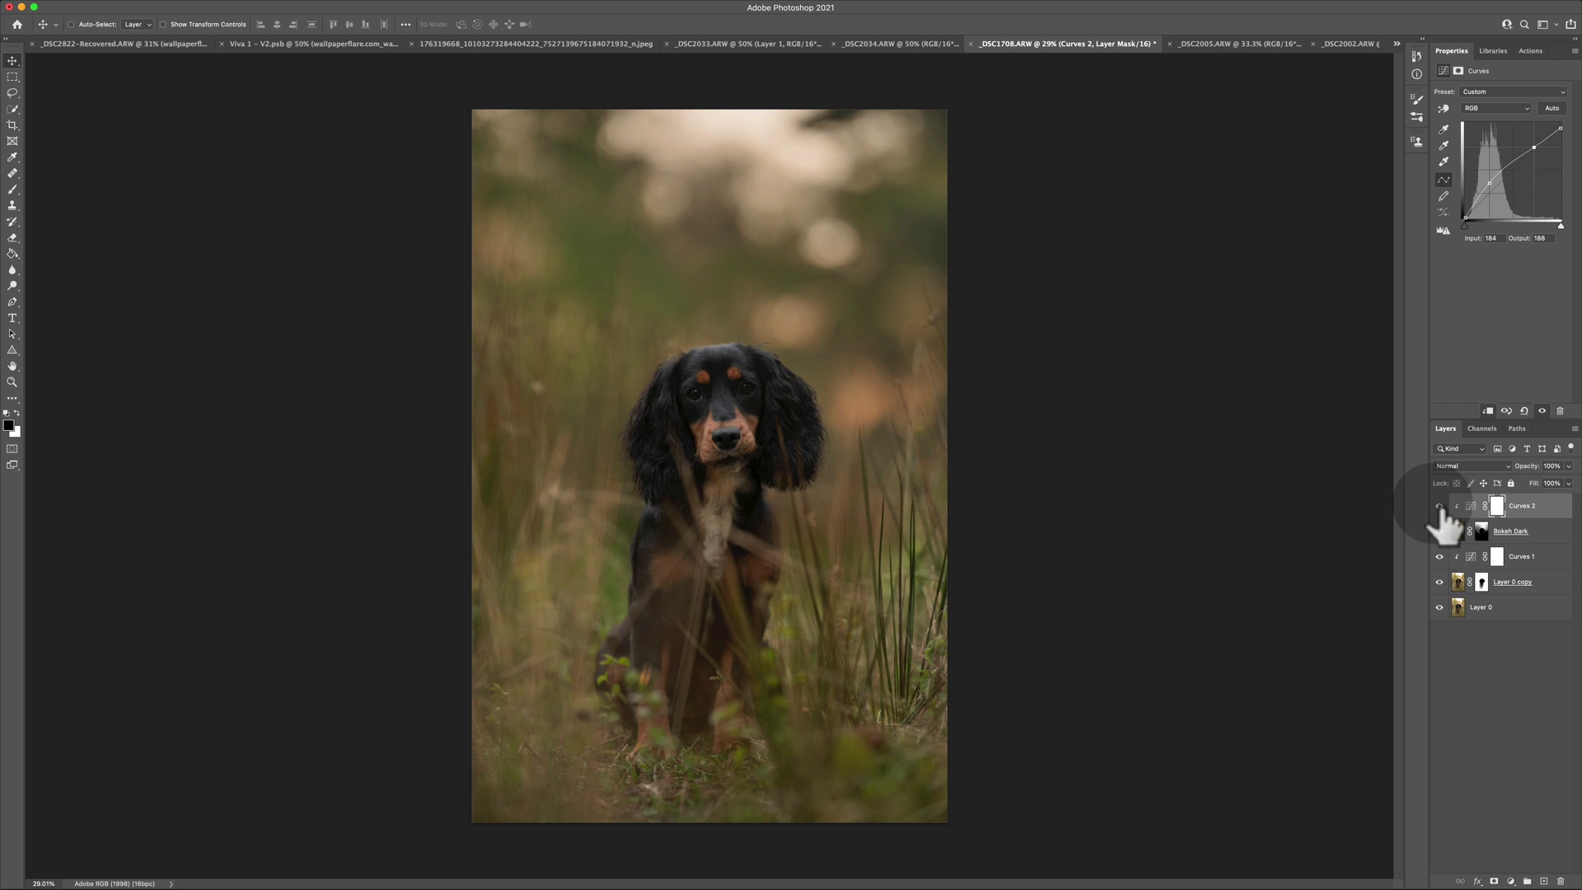
{"action": "key", "text": "v"}
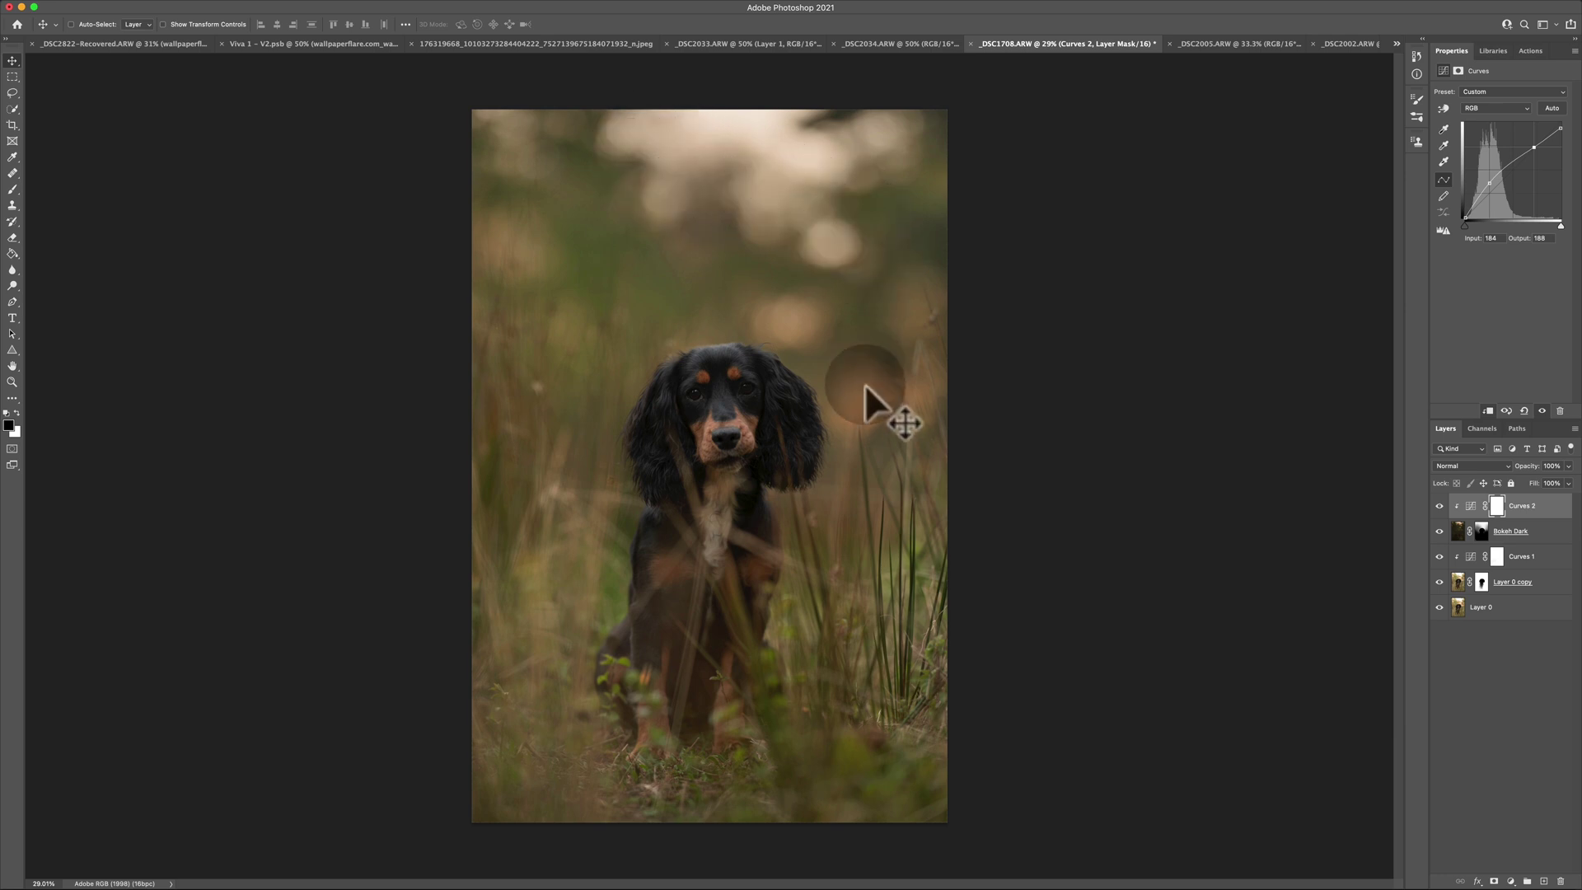
- Add a Color Balance adjustment layer above Curves 2 and clip it to Bokeh Dark
{"action": "left_click", "coordinate": [1541, 531]}
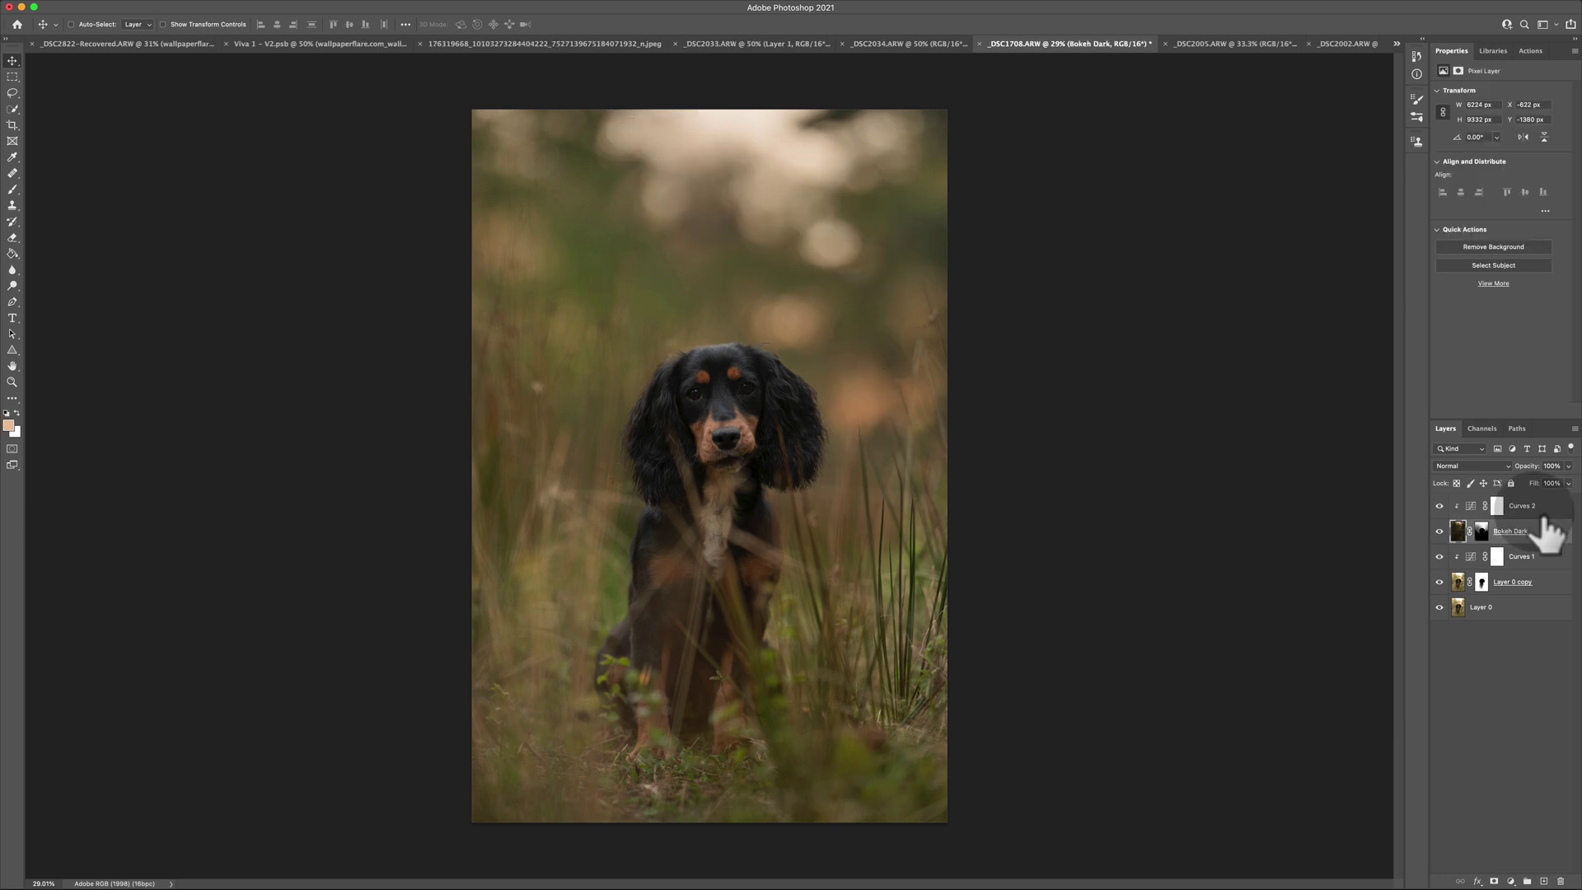
{"action": "left_click", "coordinate": [1552, 504]}
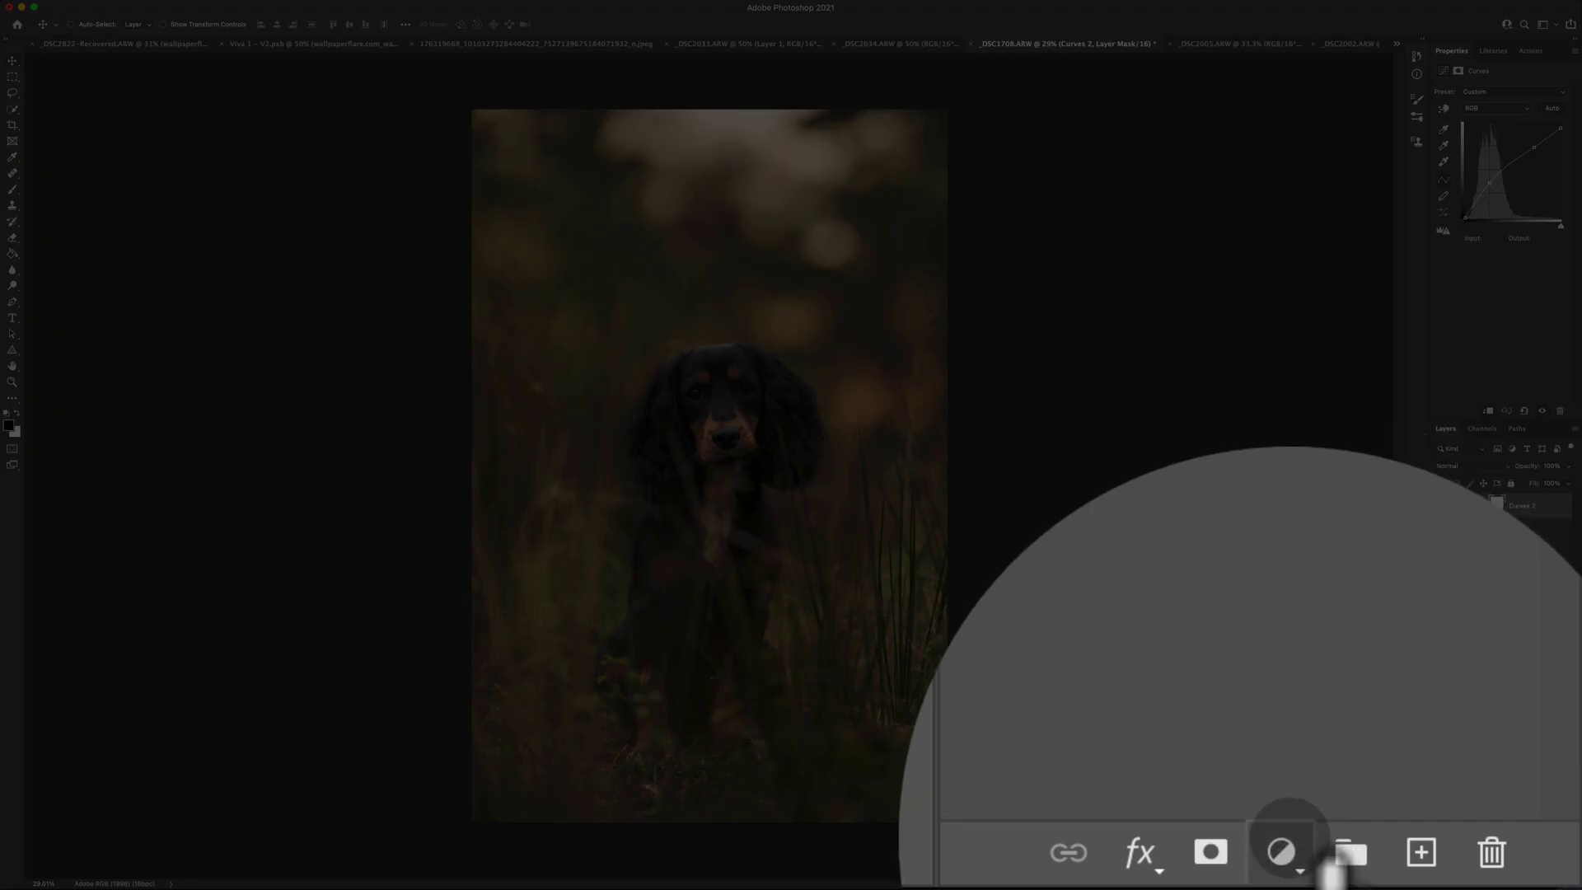
{"action": "left_click", "coordinate": [1512, 881]}
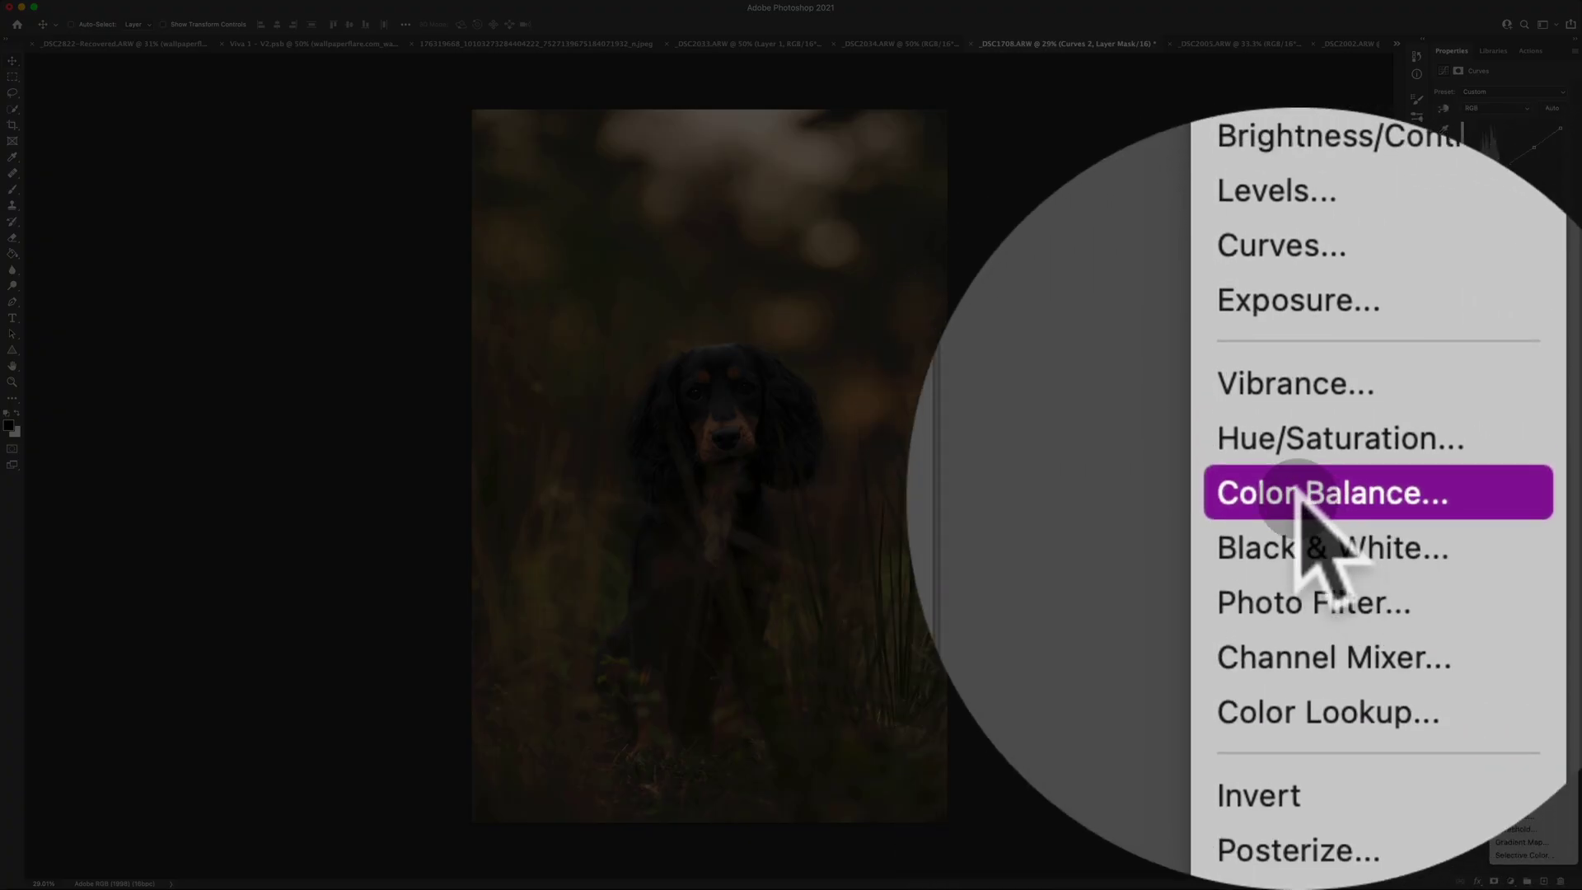
{"action": "left_click", "coordinate": [1517, 730]}
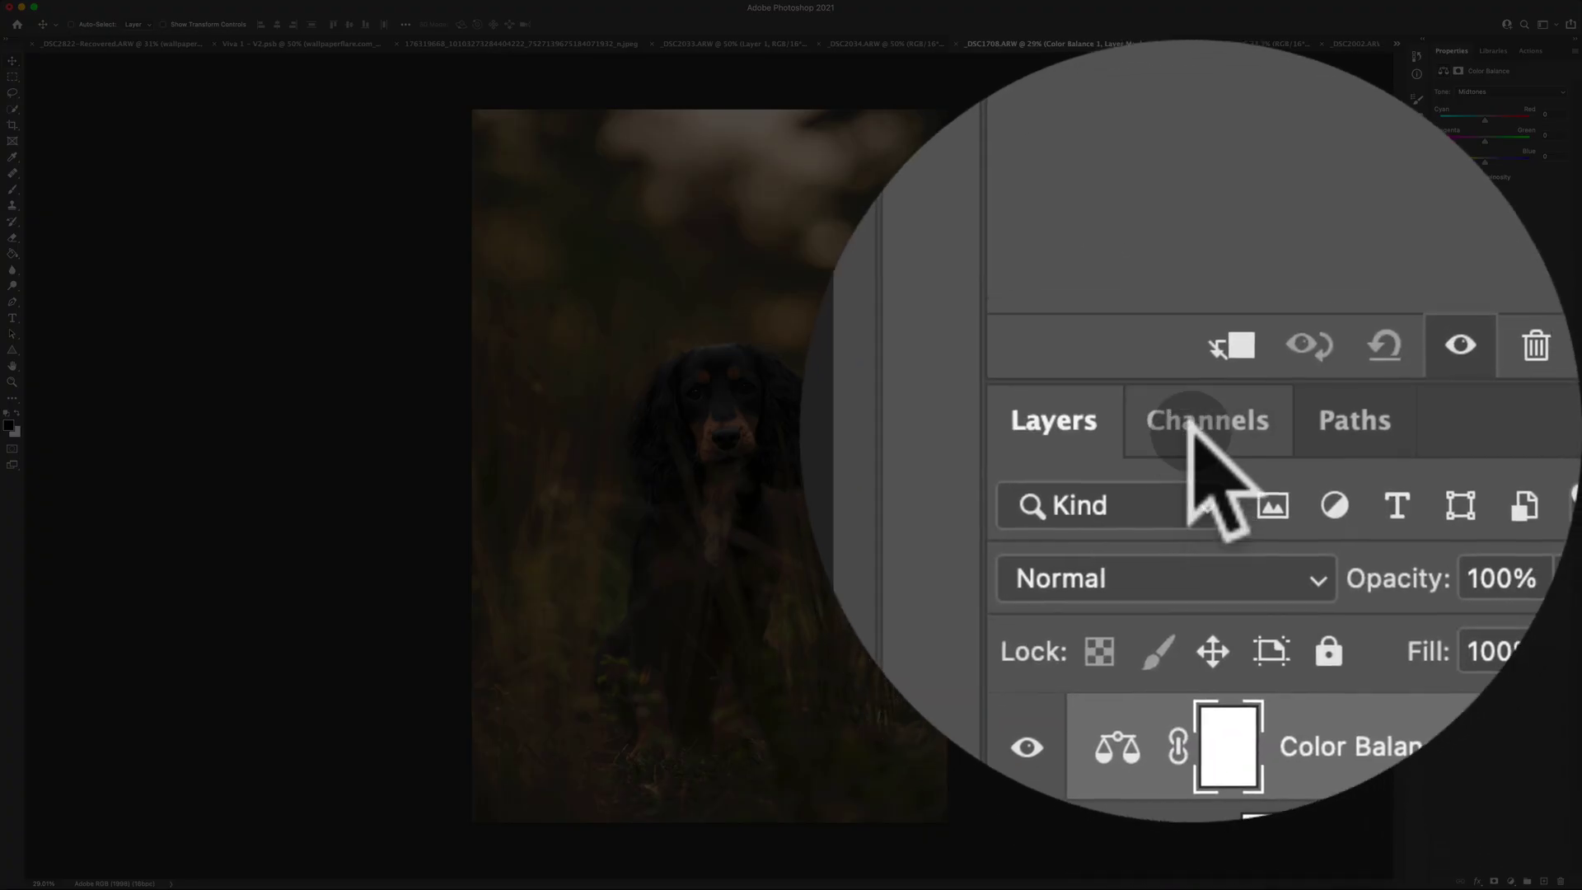
{"action": "left_click", "coordinate": [1493, 410]}
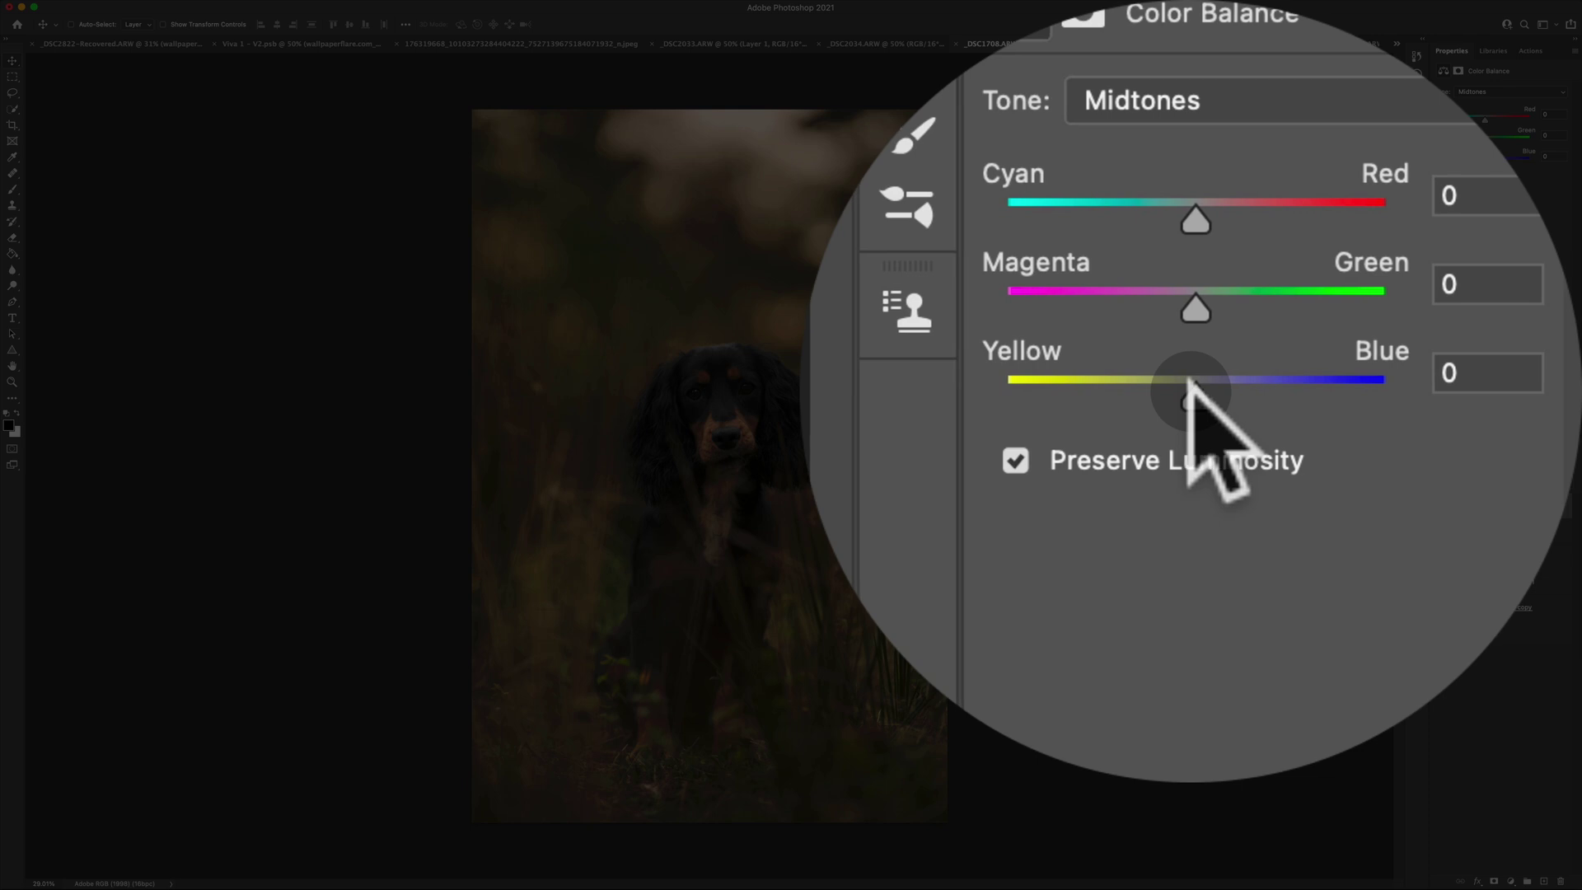
- Set the Color Balance midtones to Cyan/Red +9, Magenta/Green -5 and Yellow/Blue -16, and compare the result with the layer hidden
{"action": "left_click_drag", "start_coordinate": [1189, 382], "coordinate": [1184, 381]}
{"action": "left_click_drag", "start_coordinate": [1213, 219], "coordinate": [1226, 219]}
{"action": "left_click_drag", "start_coordinate": [1487, 117], "coordinate": [1488, 118]}
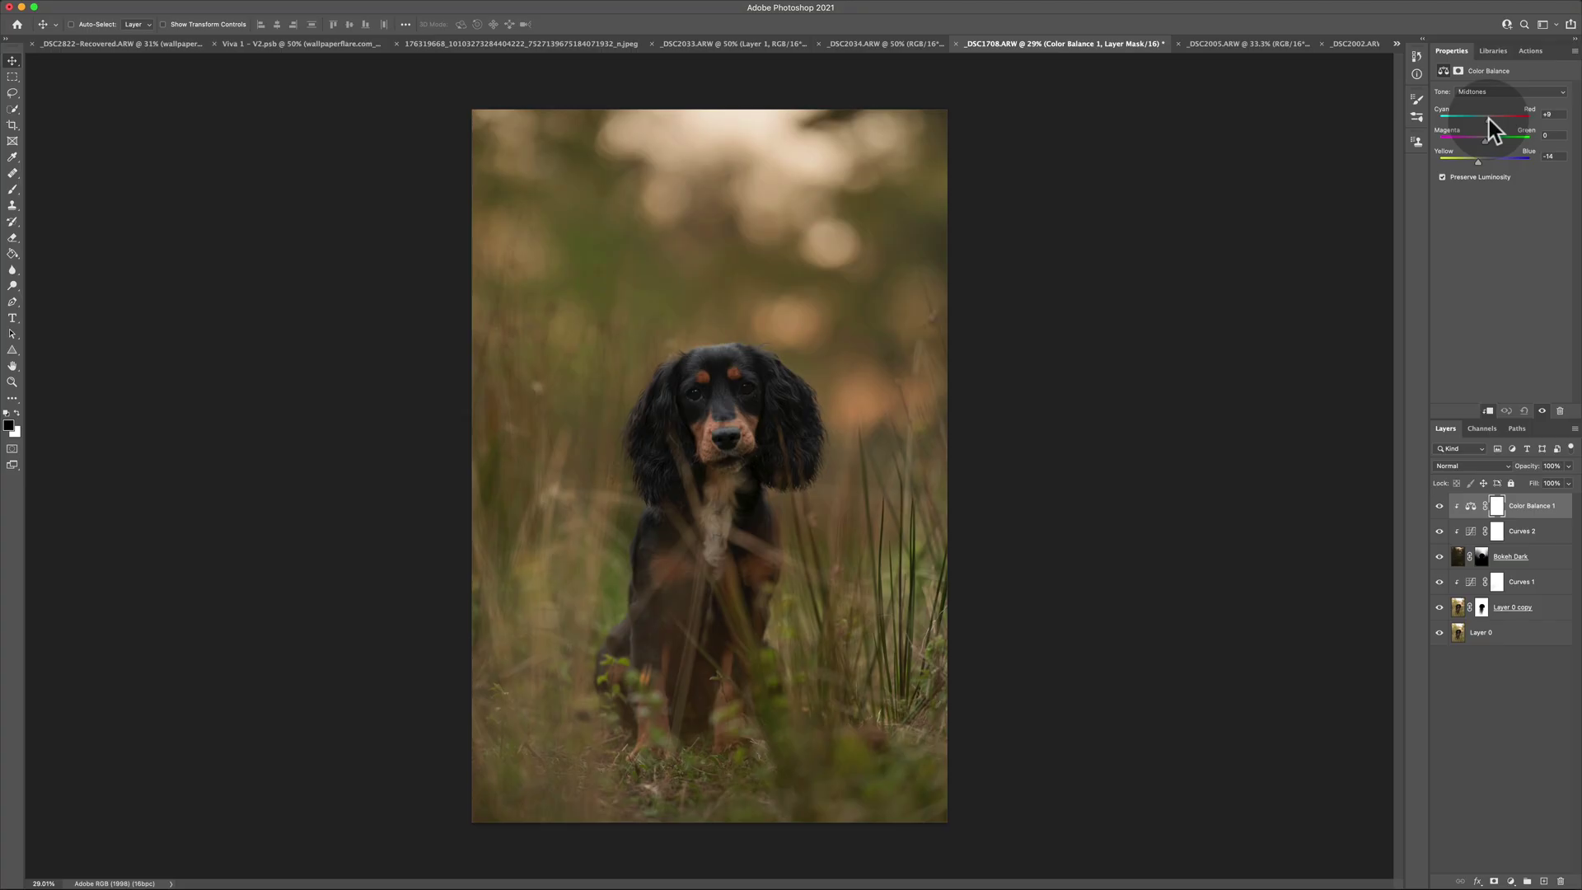
{"action": "left_click", "coordinate": [1477, 158]}
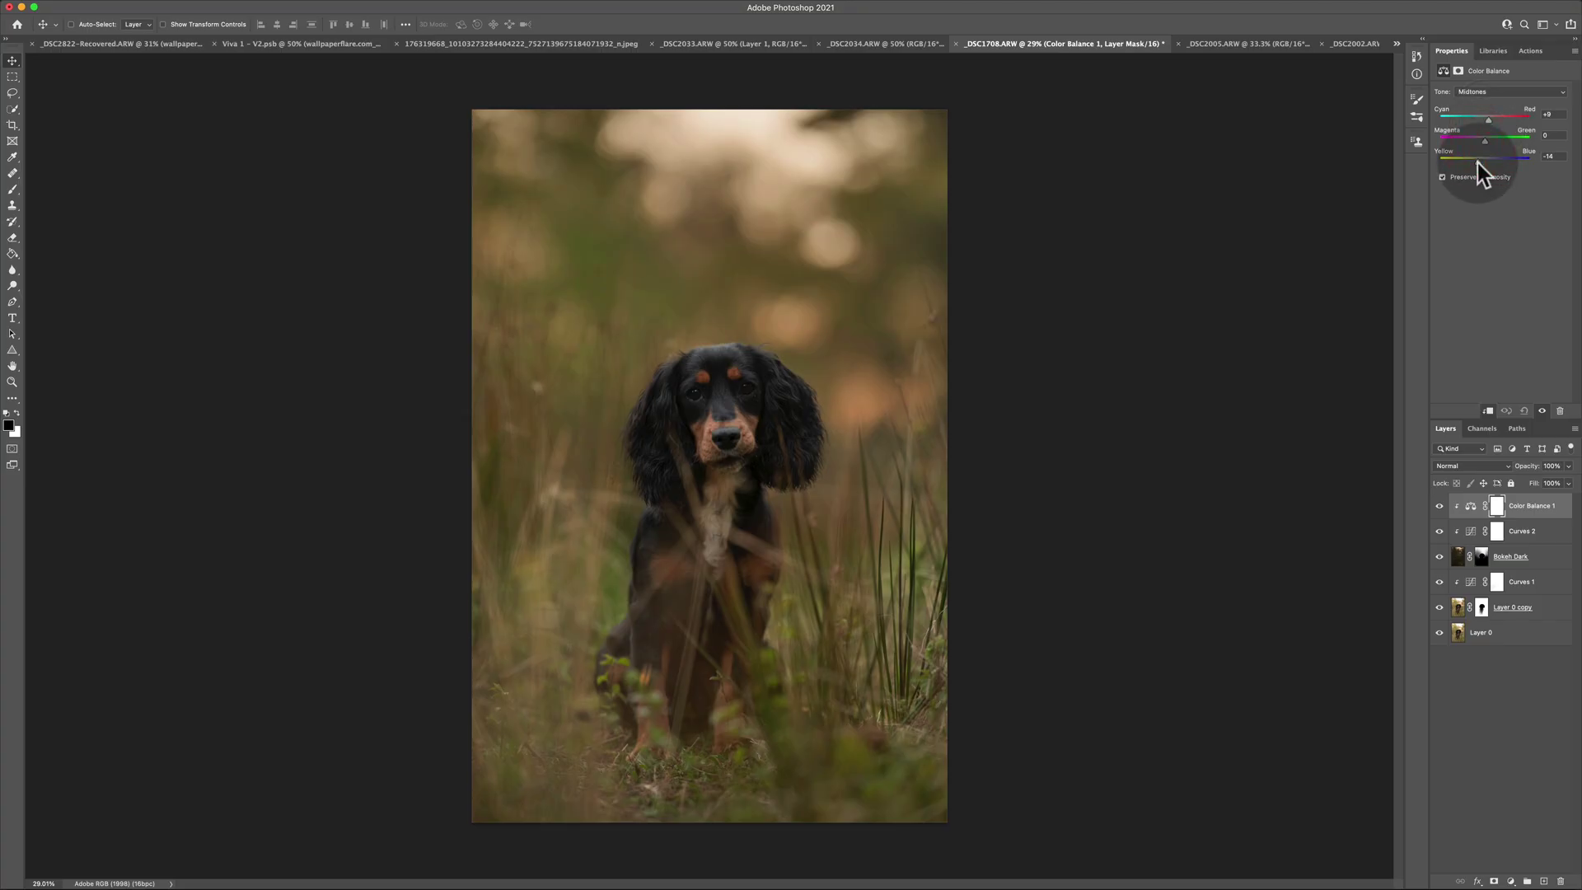
{"action": "left_click_drag", "start_coordinate": [1478, 161], "coordinate": [1475, 160]}
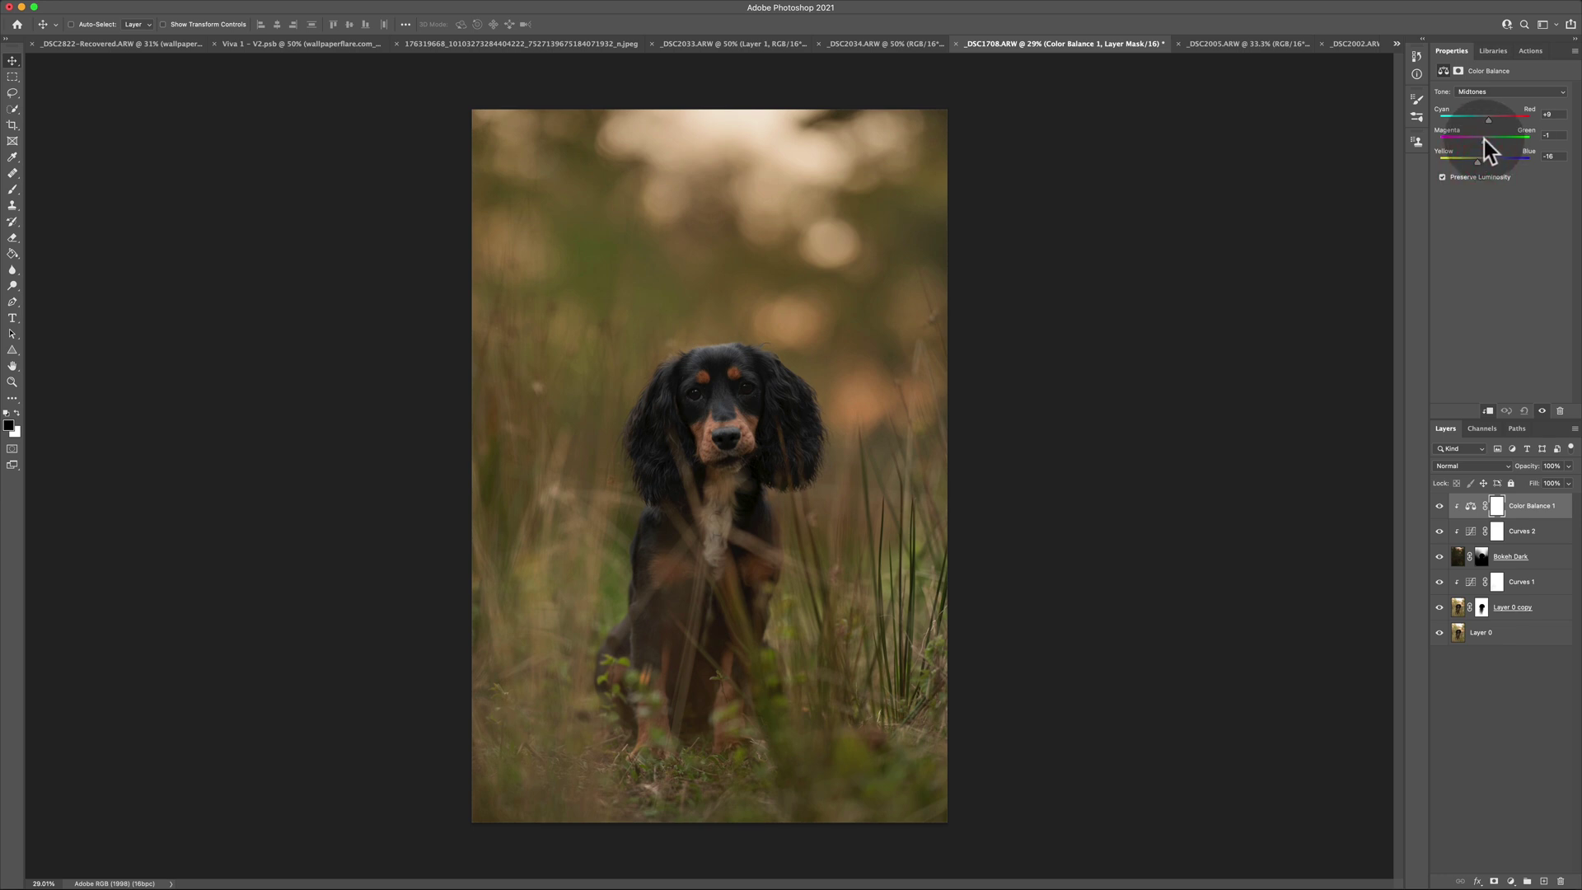
{"action": "scroll", "coordinate": [1482, 140], "scroll_direction": "up", "scroll_amount": 3}
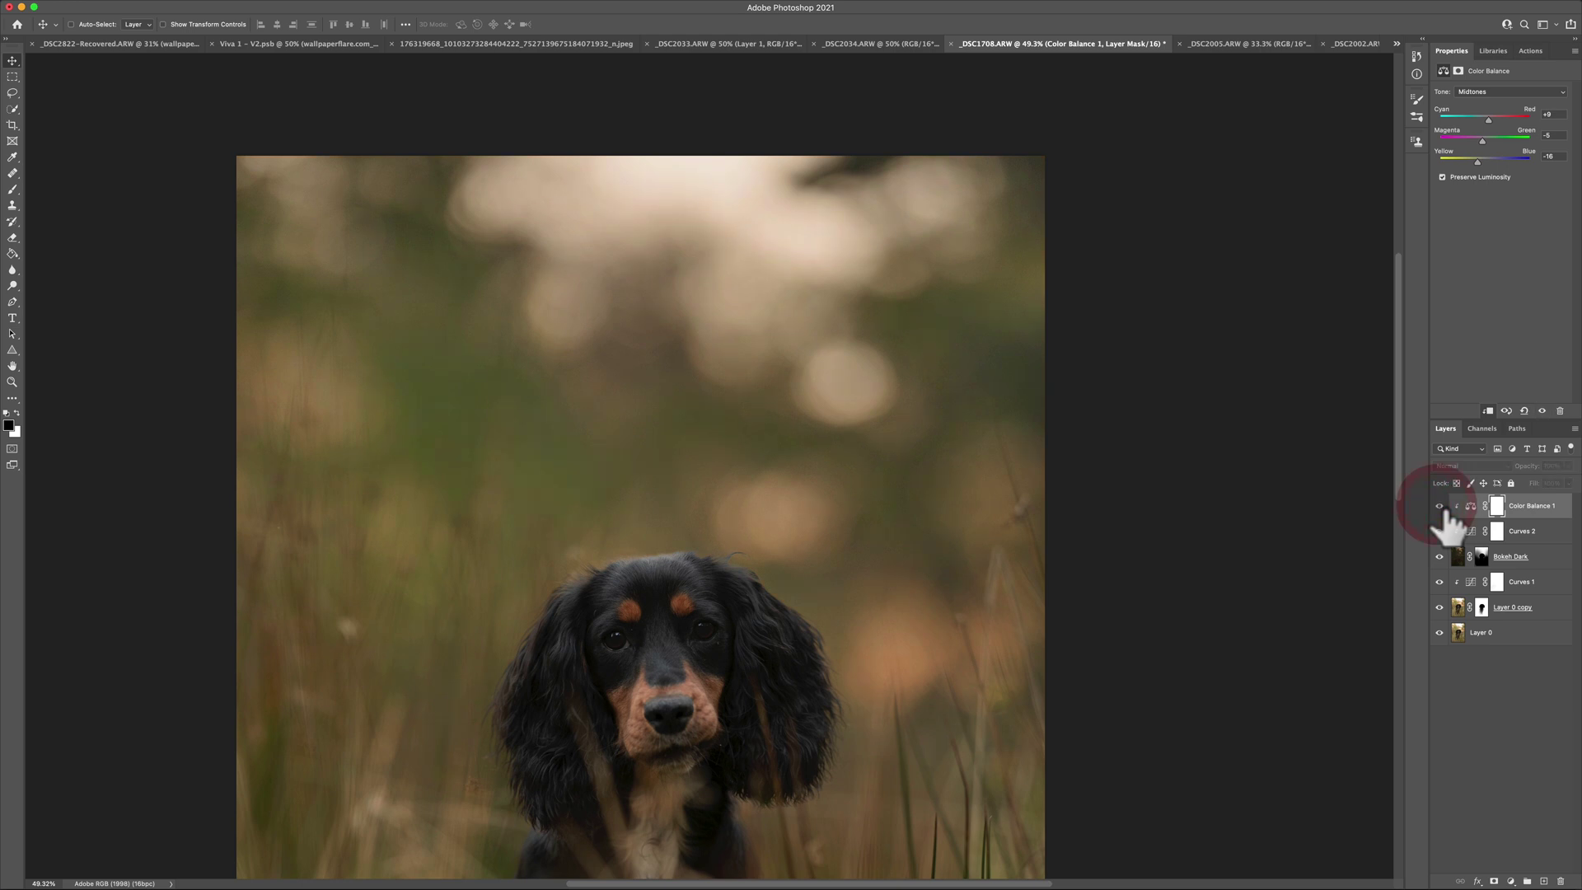
{"action": "scroll", "coordinate": [890, 482], "scroll_direction": "down", "scroll_amount": 3}
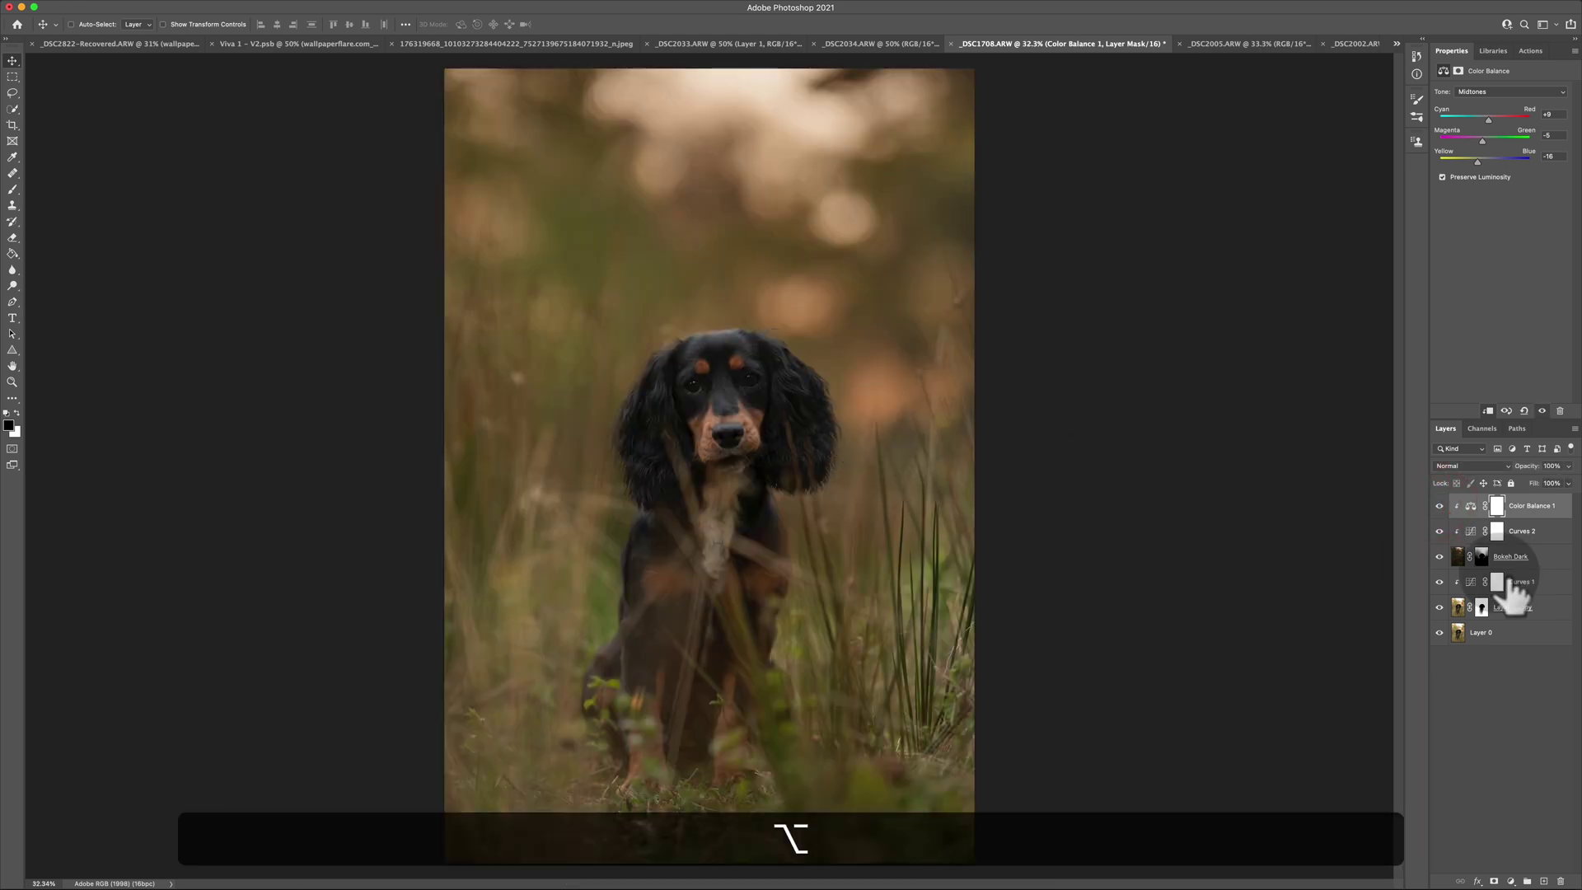
- Raise the black point of the Curves 2 curve slightly to fade the darkest background tones
{"action": "left_click", "coordinate": [1471, 532]}
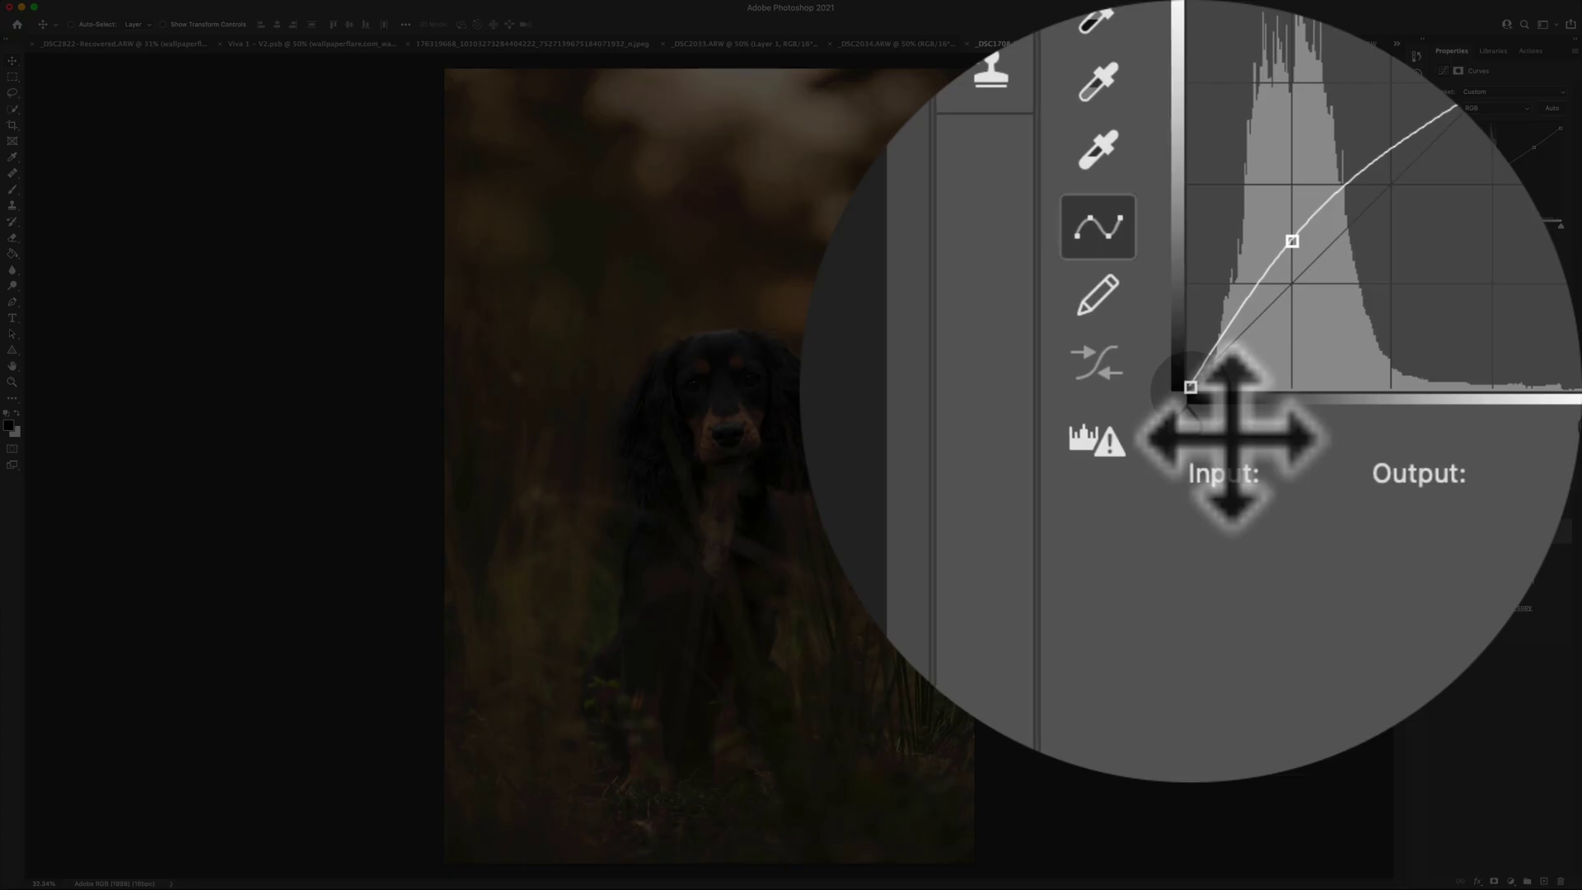
{"action": "left_click_drag", "start_coordinate": [1230, 436], "coordinate": [1230, 437]}
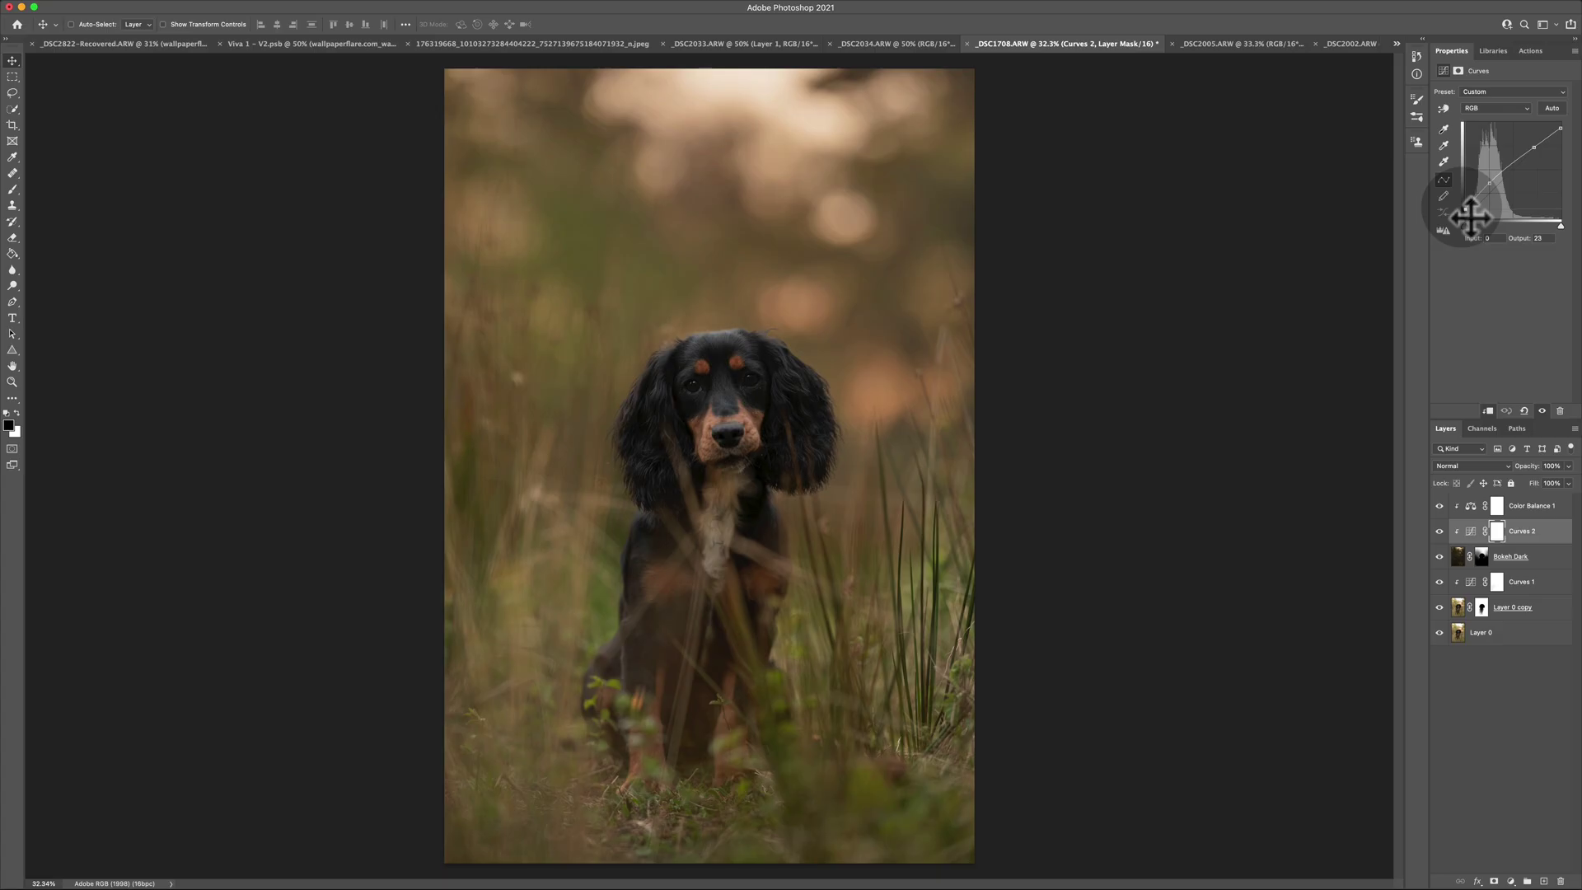
{"action": "left_click_drag", "start_coordinate": [1470, 218], "coordinate": [1469, 223]}
{"action": "left_click", "coordinate": [1525, 706]}
- Group all layers from Layer 0 up to Color Balance 1
{"action": "left_click", "coordinate": [1520, 628]}
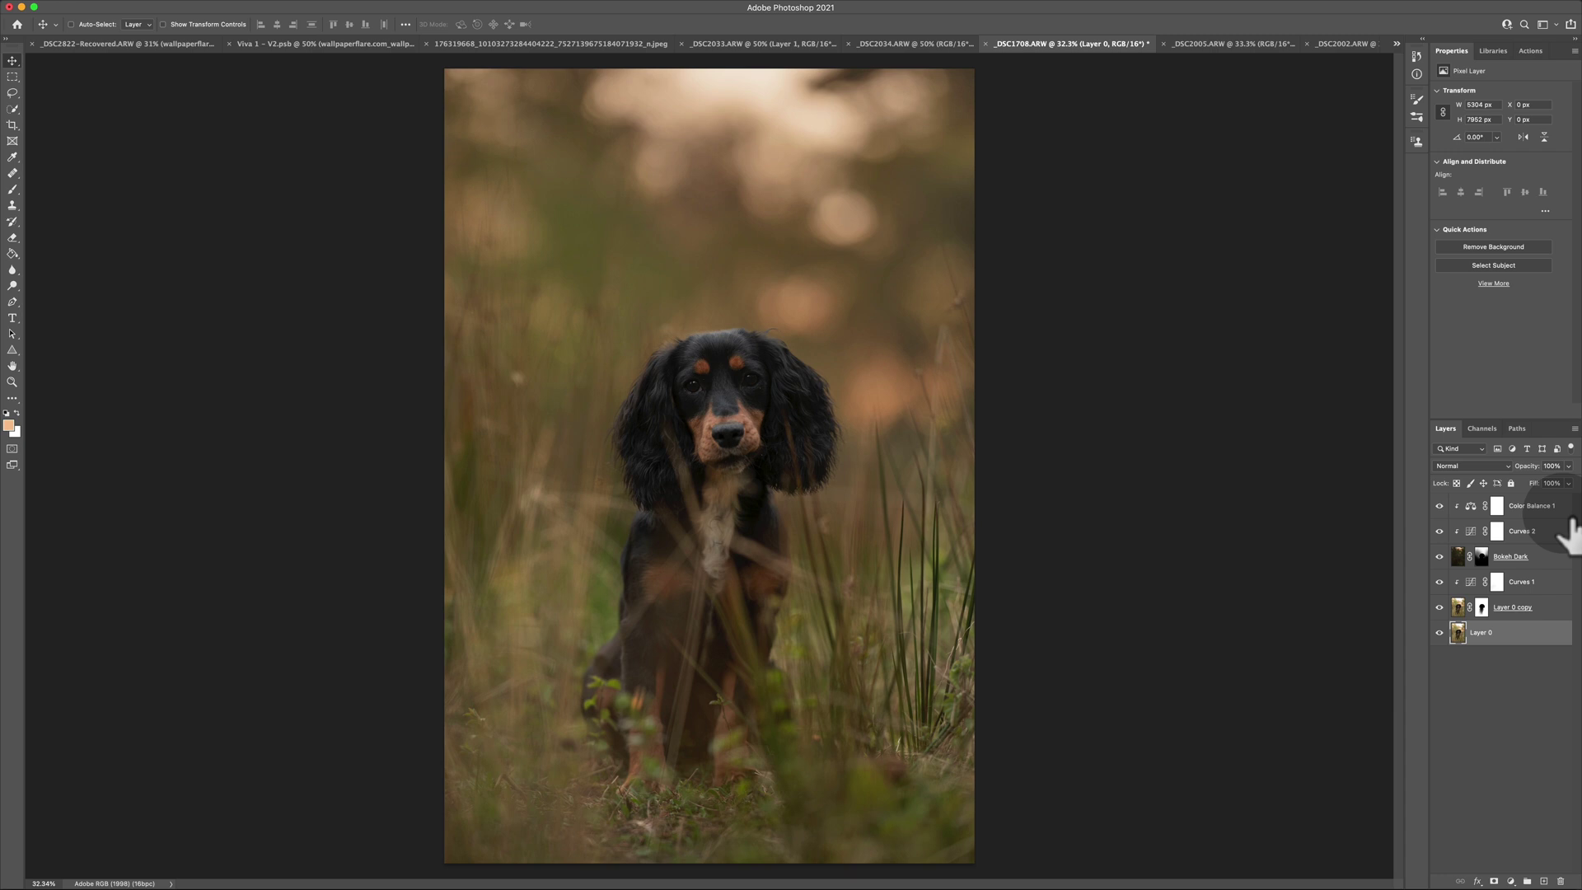
{"action": "key", "text": "shift"}
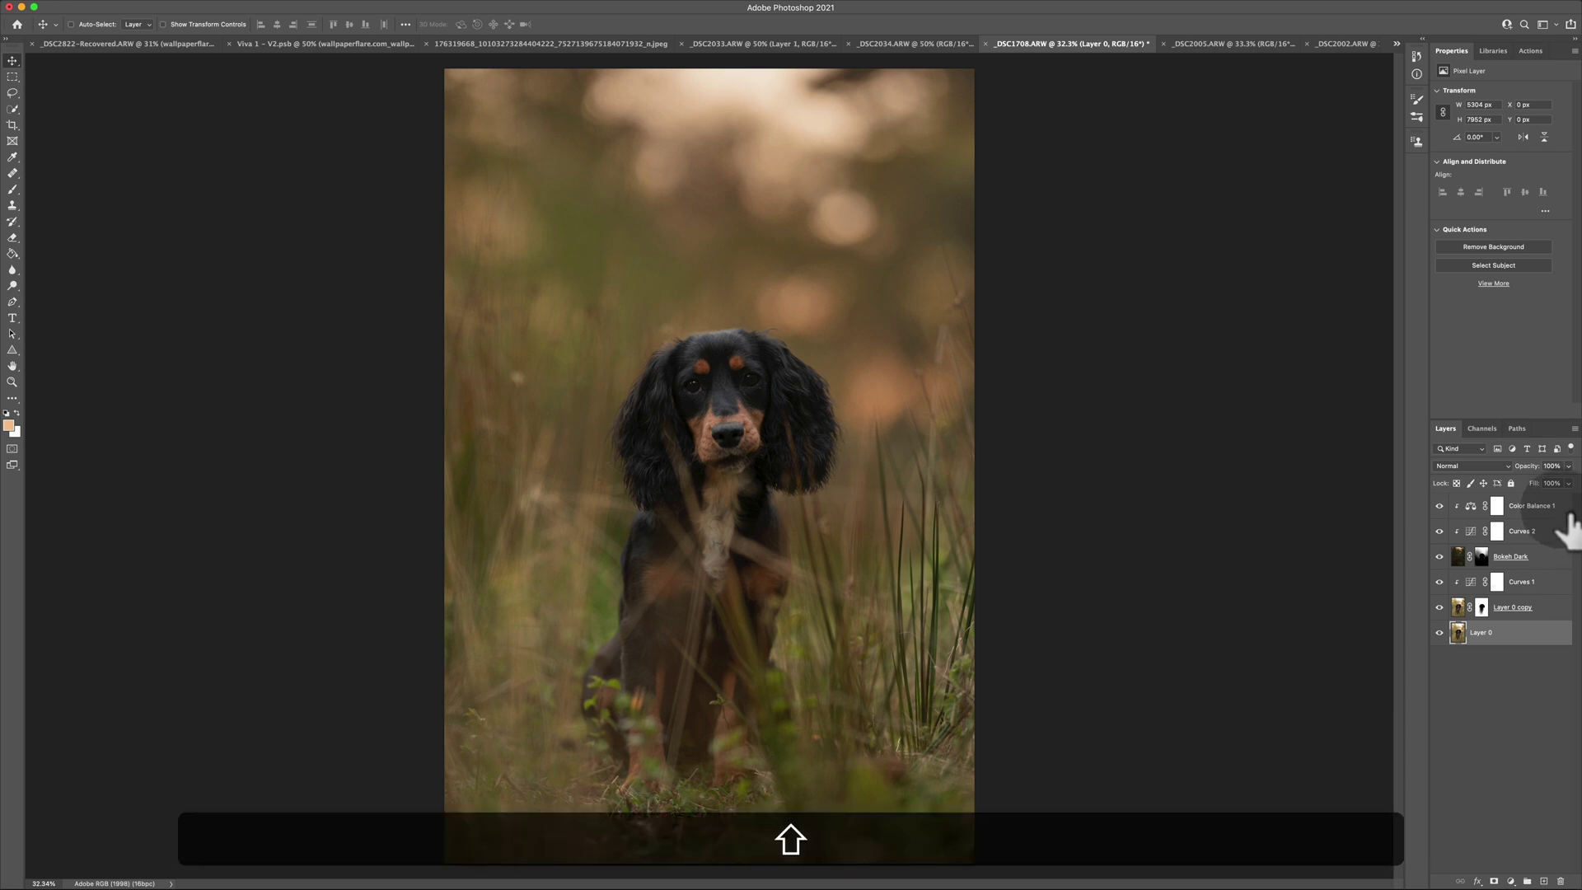
{"action": "left_click", "coordinate": [1565, 510], "text": "shift"}
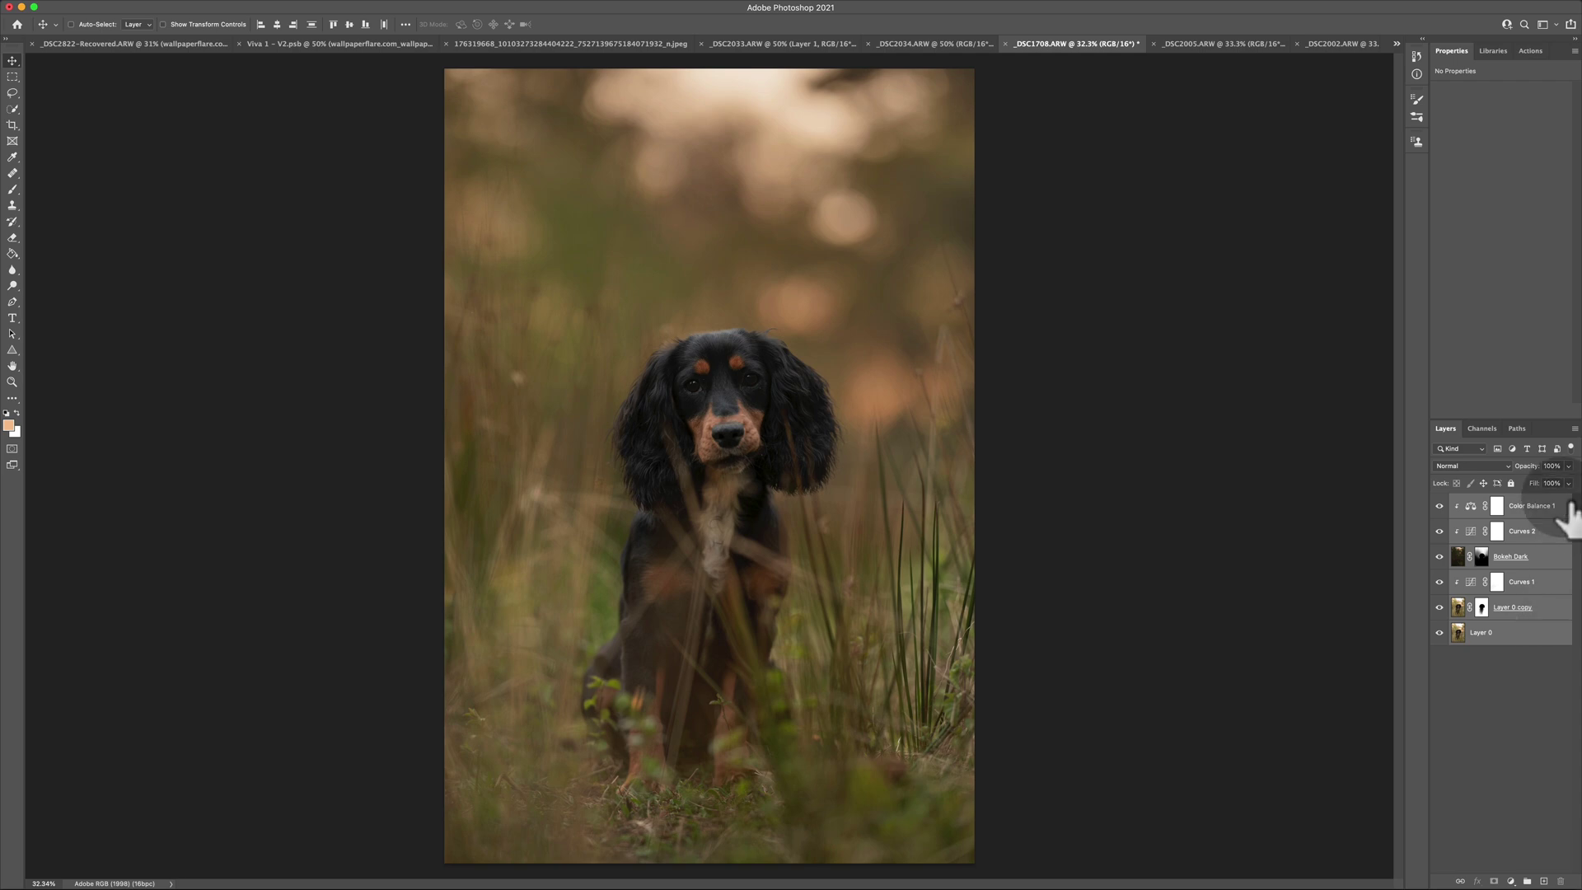
{"action": "key", "text": "super+g"}
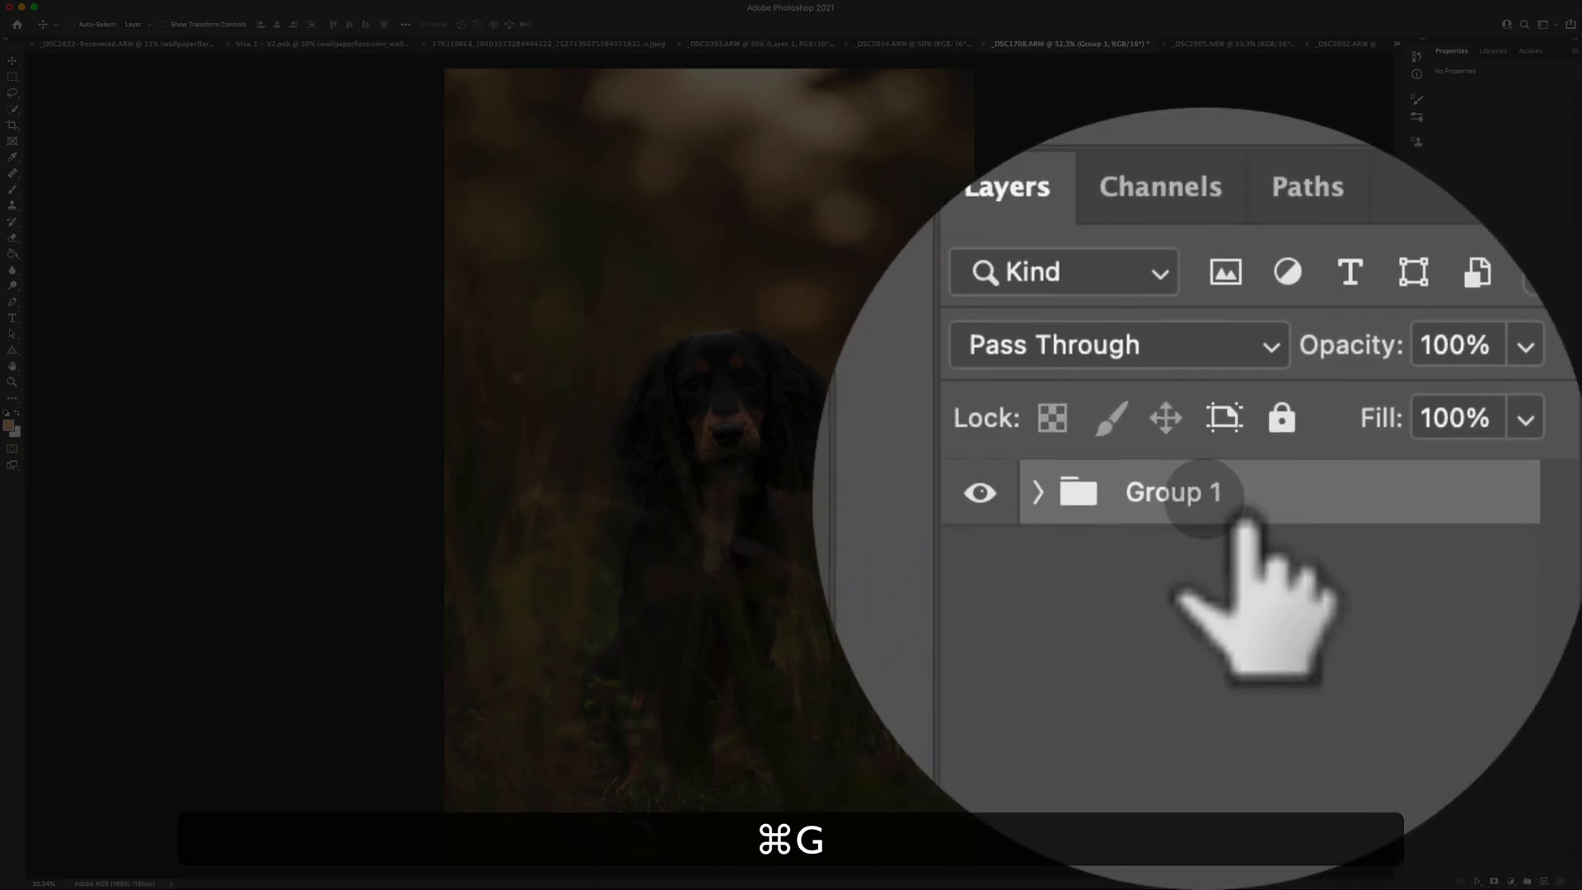
- Make a merged single-layer copy of Group 1 and hide the original group
{"action": "key", "text": "super+j"}
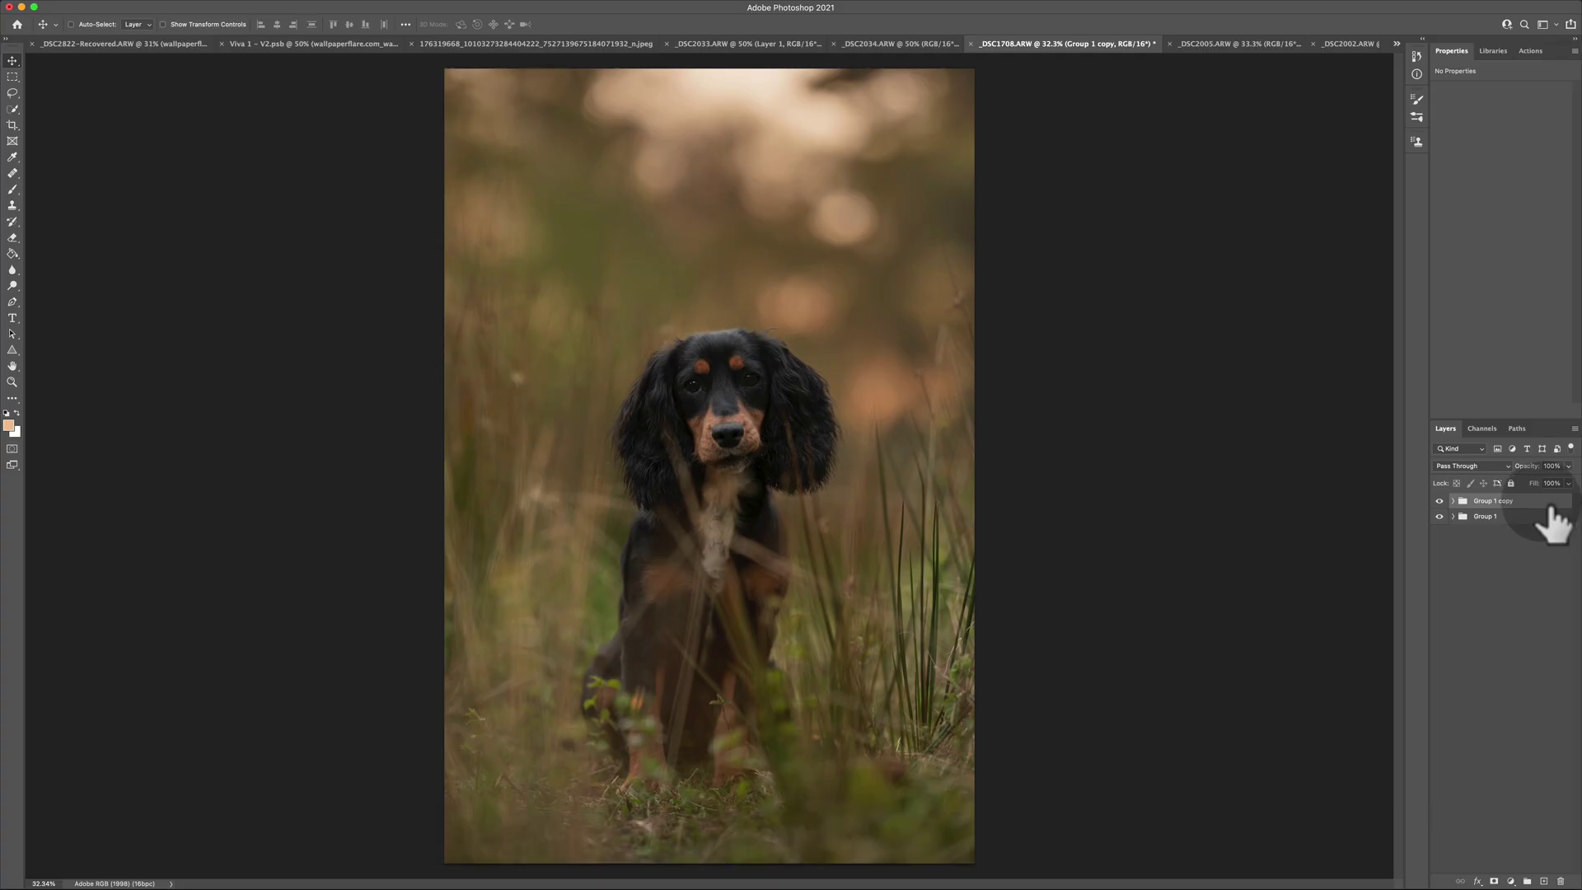
{"action": "right_click", "coordinate": [1549, 509]}
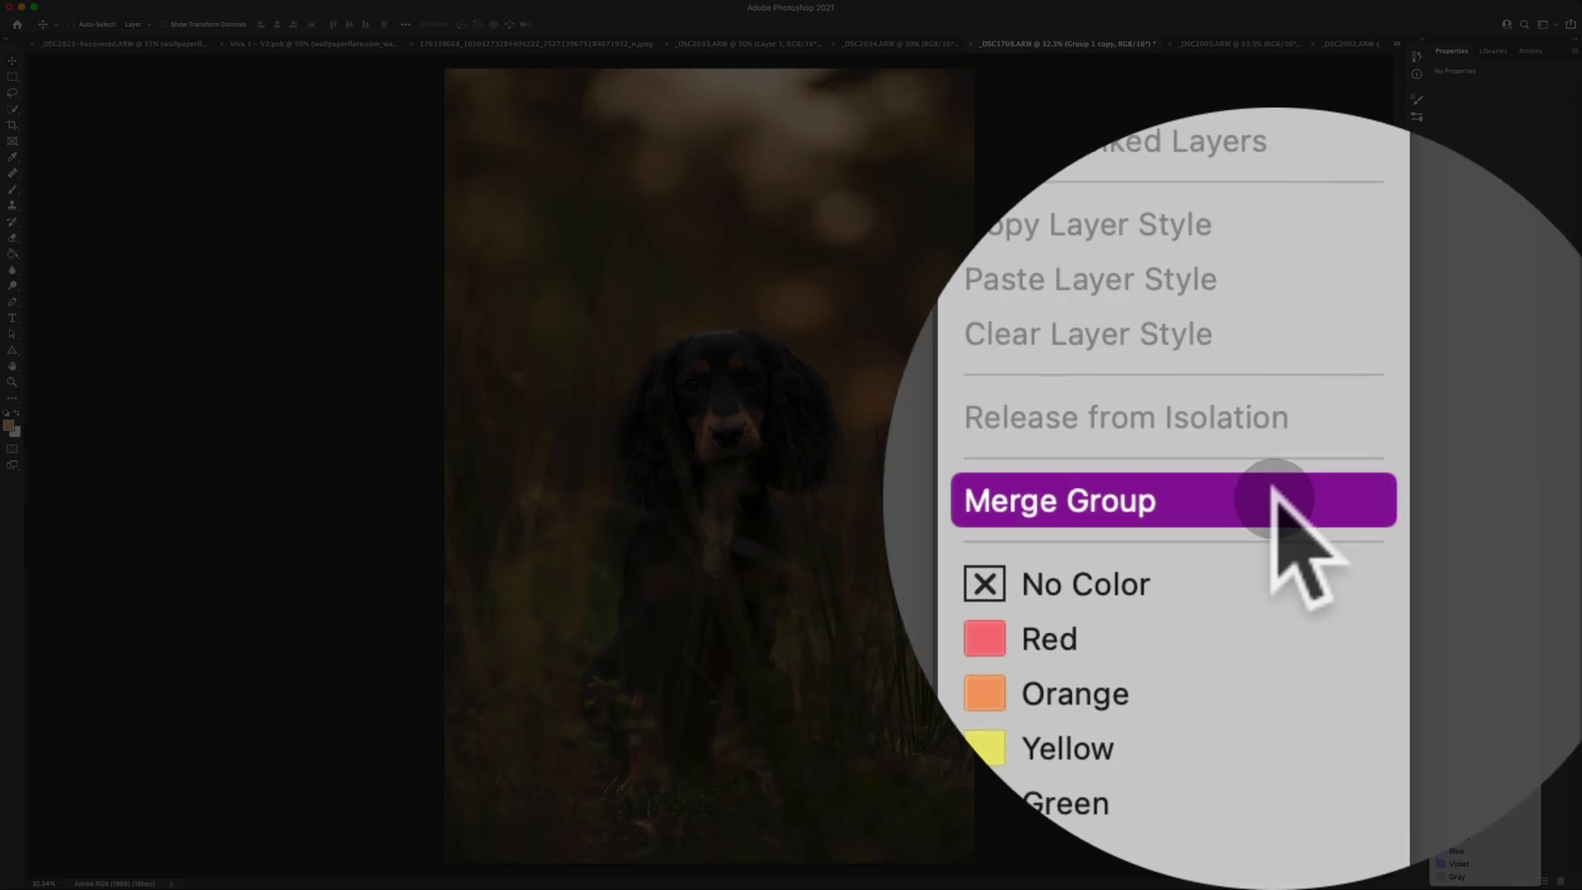
{"action": "left_click", "coordinate": [1539, 494]}
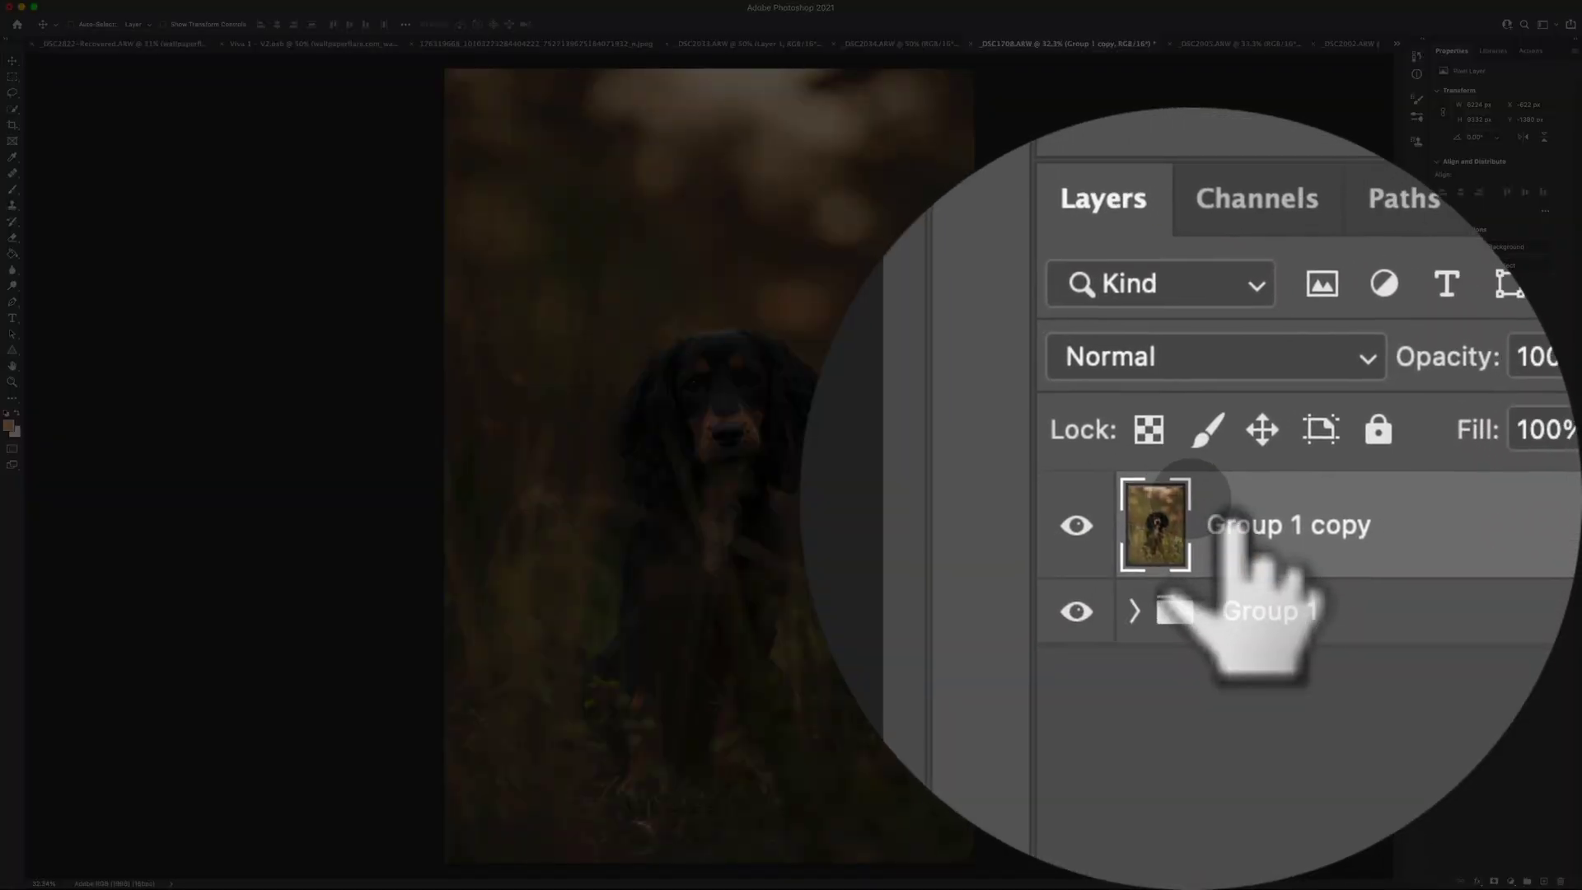
{"action": "left_click", "coordinate": [1213, 580]}
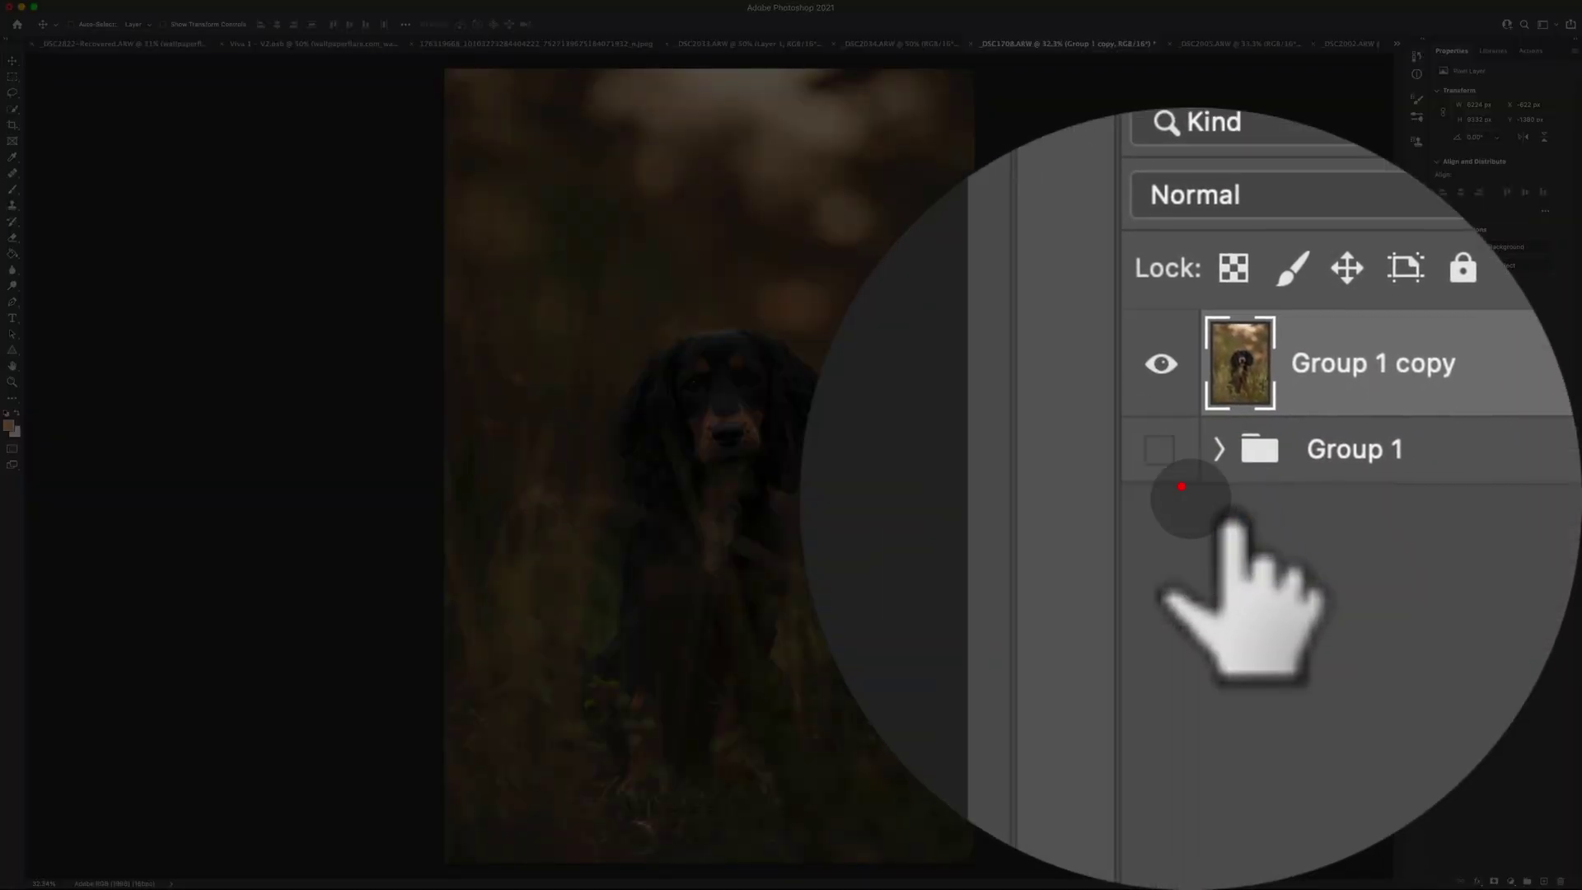